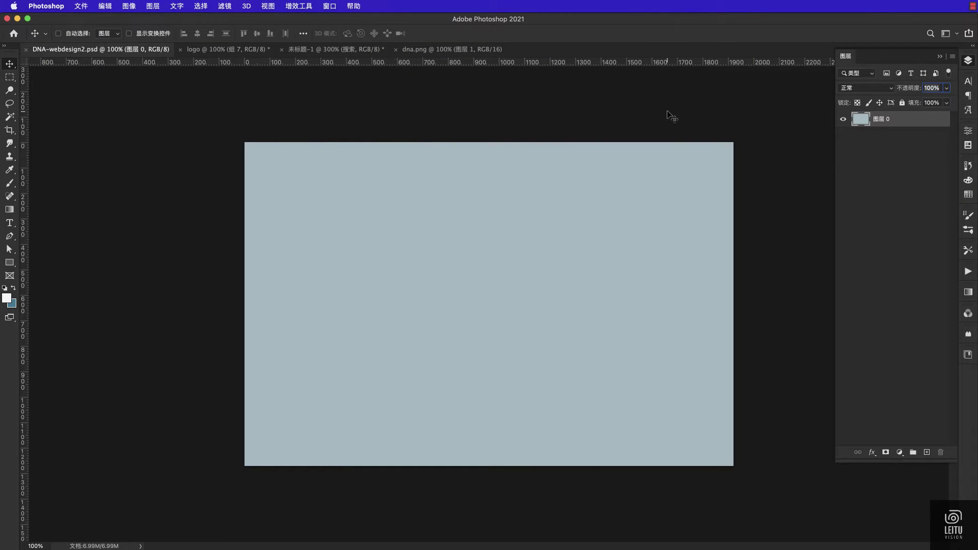
Check the current canvas size without changing it
key("ctrl+alt+i")
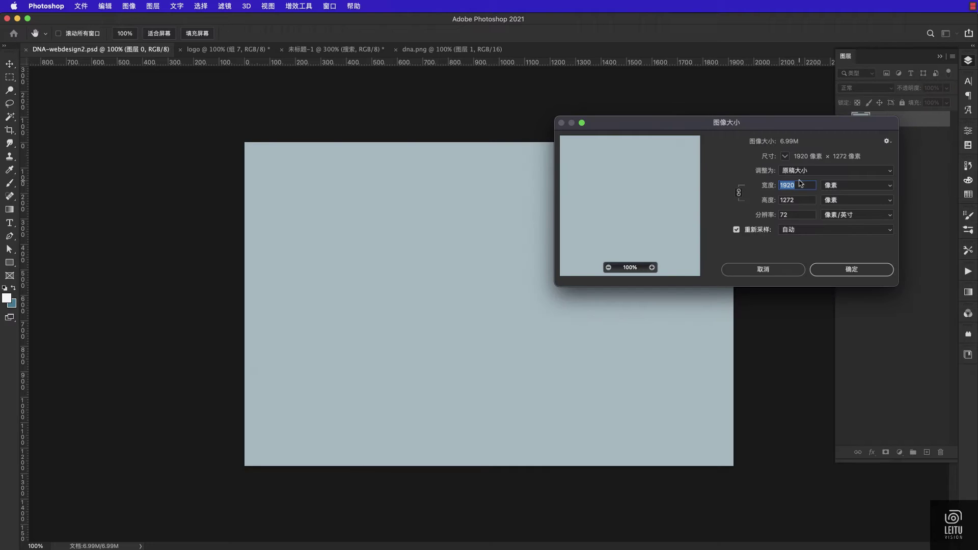
left_click(803, 185)
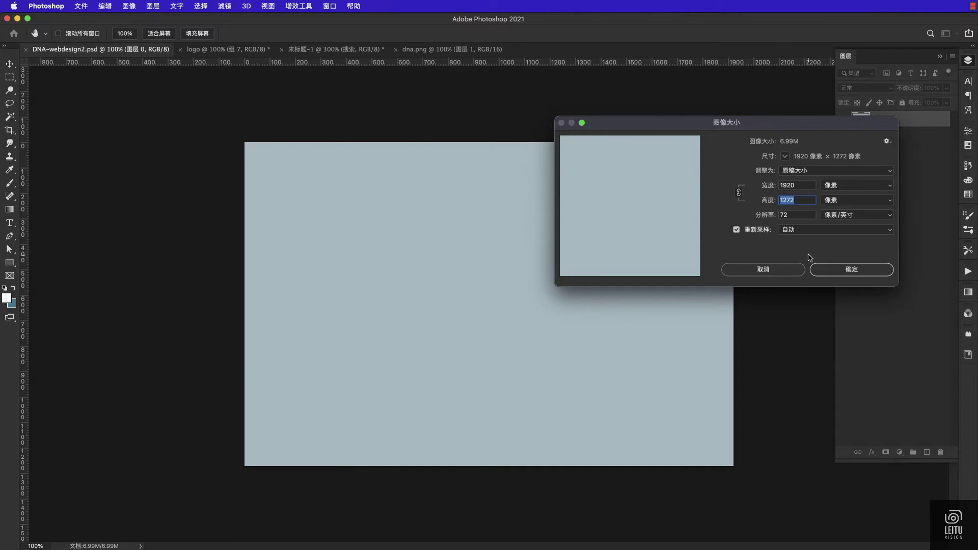
left_click(767, 270)
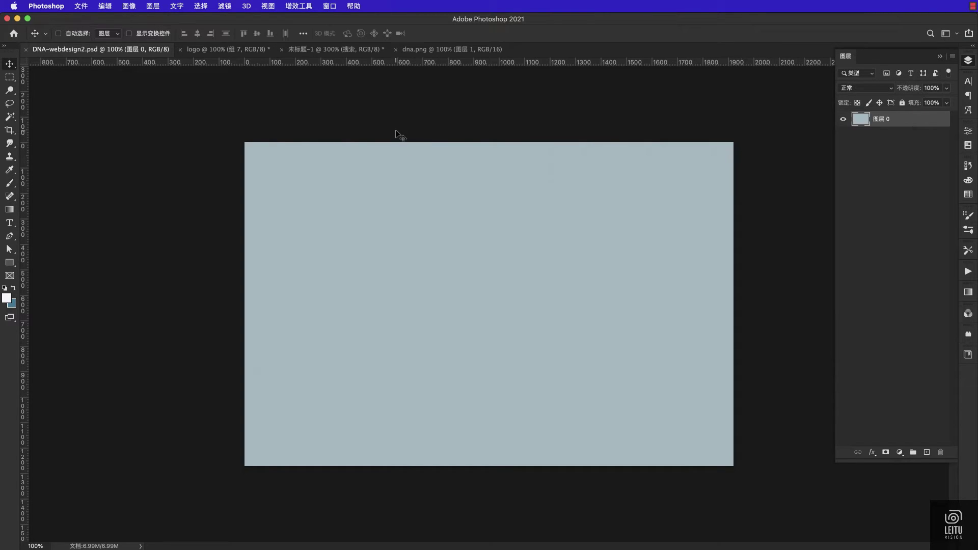
Show the guides and draw a white 1600×1072 rectangle between them with 2 px corners
key("ctrl+semicolon")
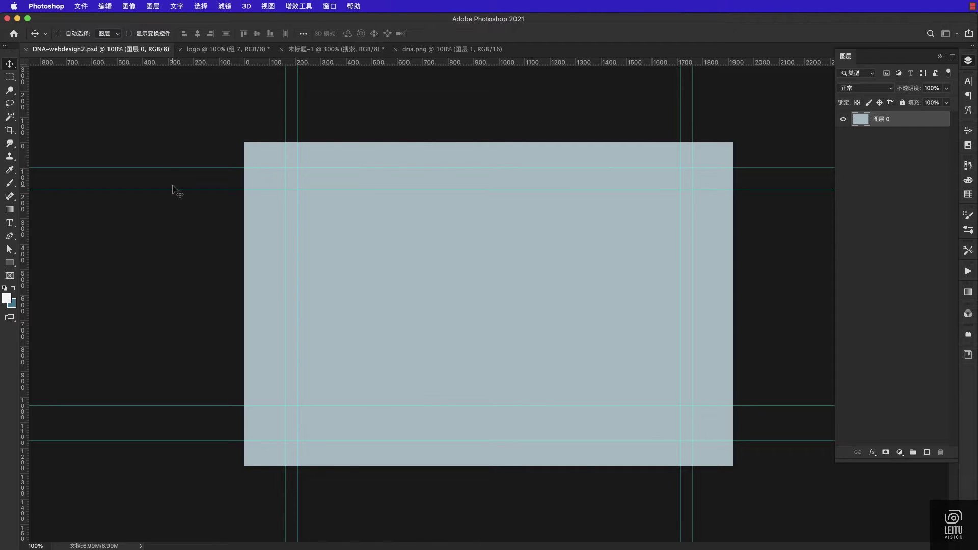
left_click(9, 78)
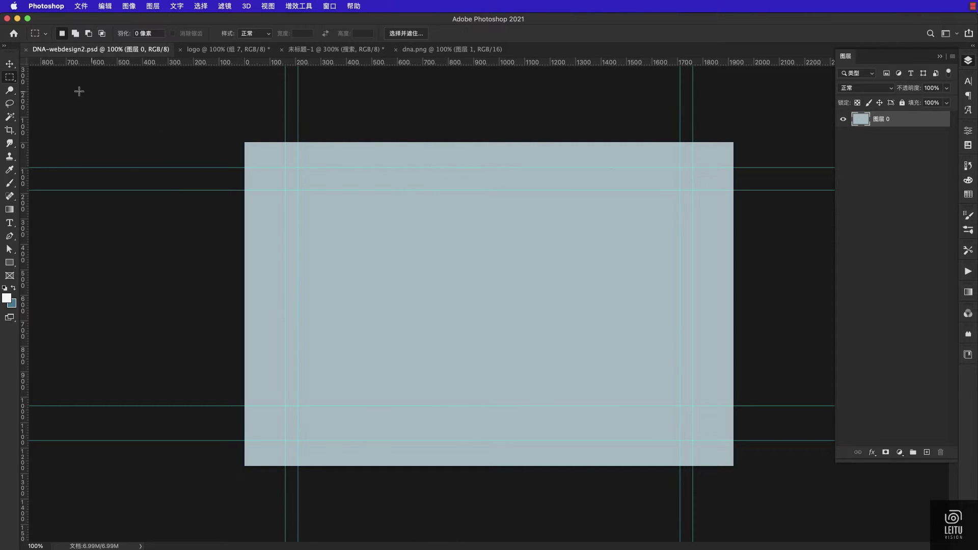
left_click(9, 262)
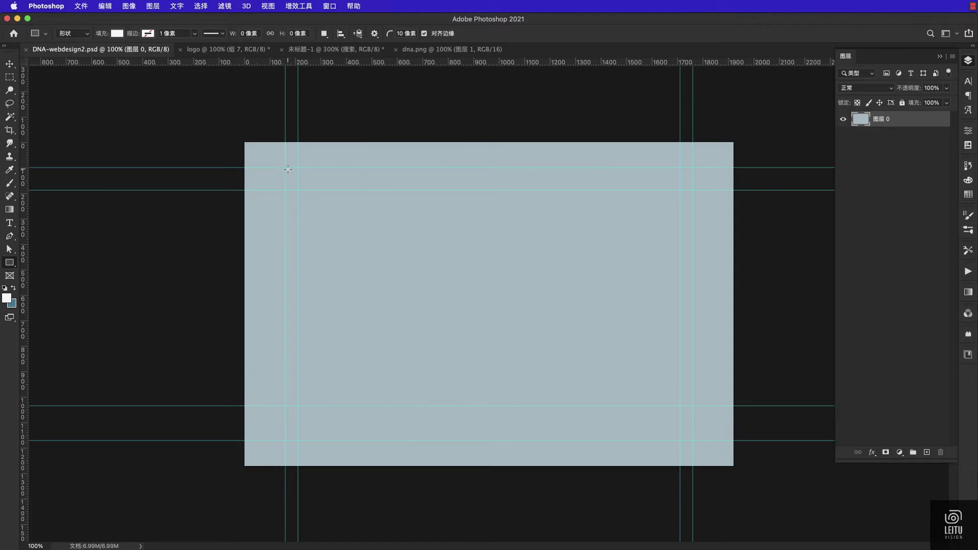
left_click_drag(283, 167, 687, 437)
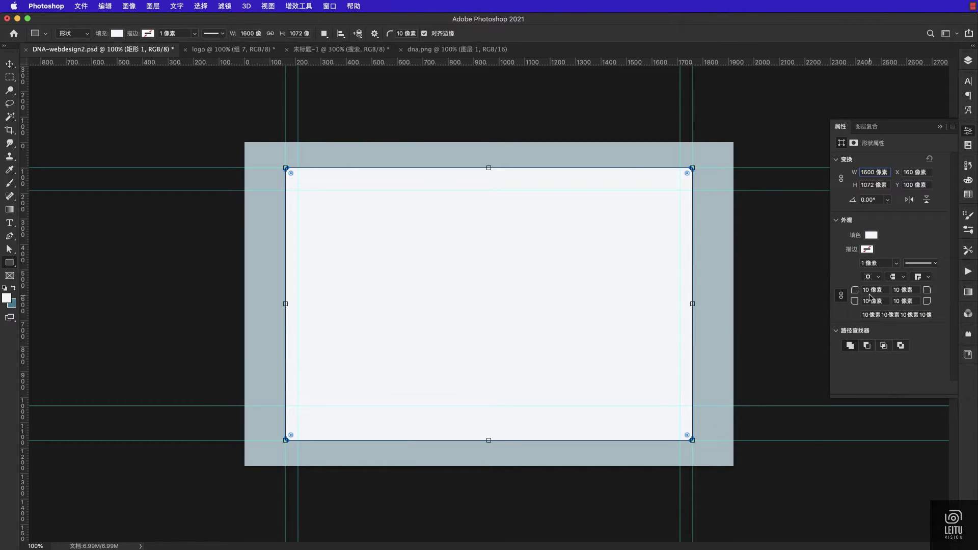
left_click(869, 289)
type("2")
key("Return")
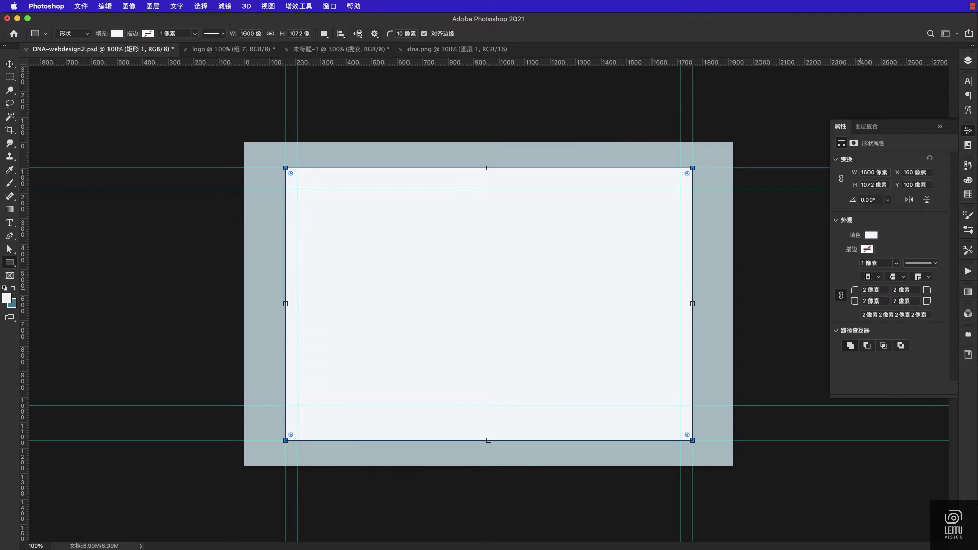
left_click(968, 60)
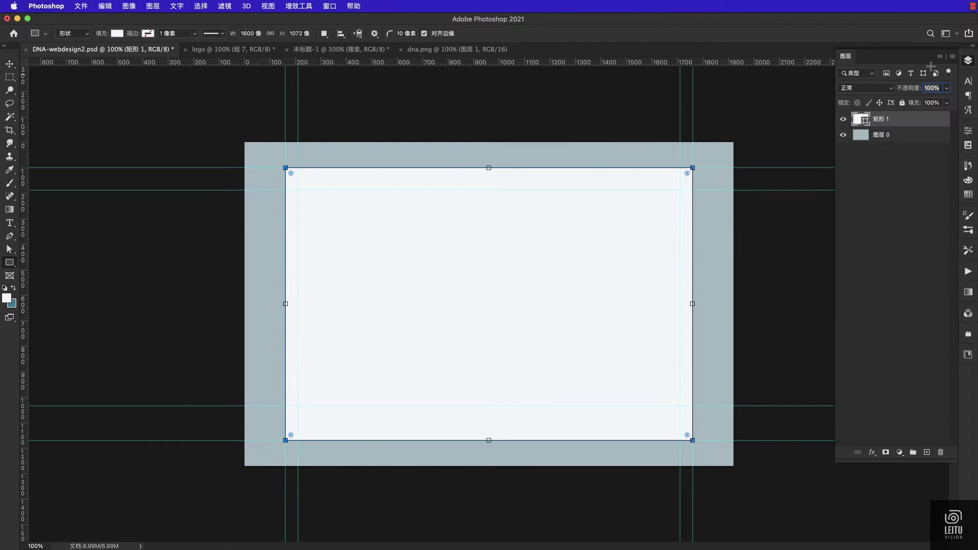
key("v")
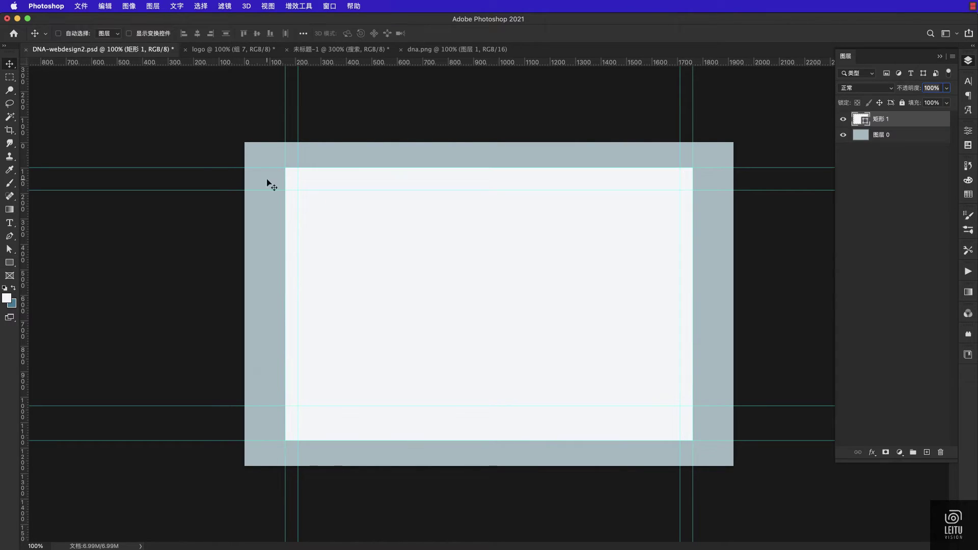
left_click(9, 77)
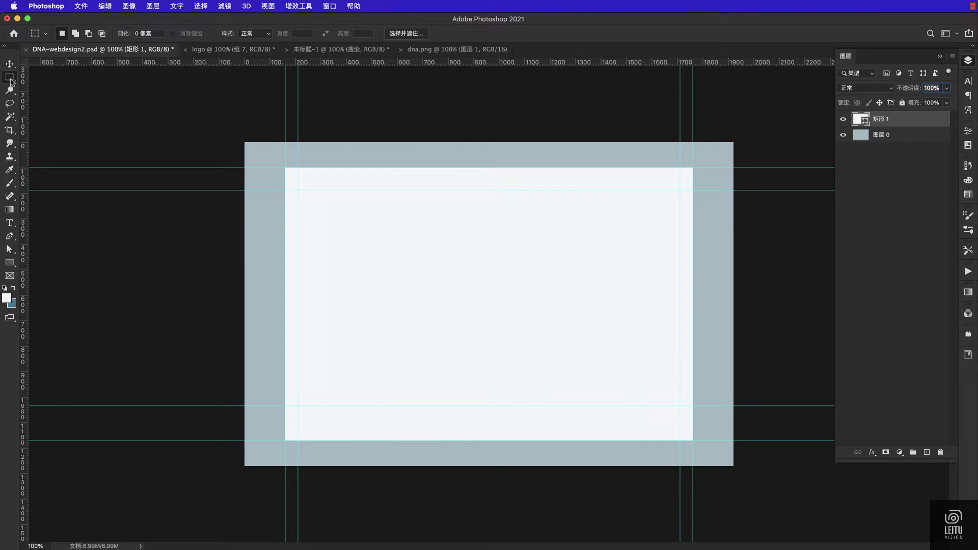
left_click_drag(497, 143, 515, 169)
left_click_drag(507, 474, 516, 441)
left_click_drag(286, 172, 298, 202)
left_click_drag(680, 173, 693, 204)
left_click(395, 131)
left_click(9, 249)
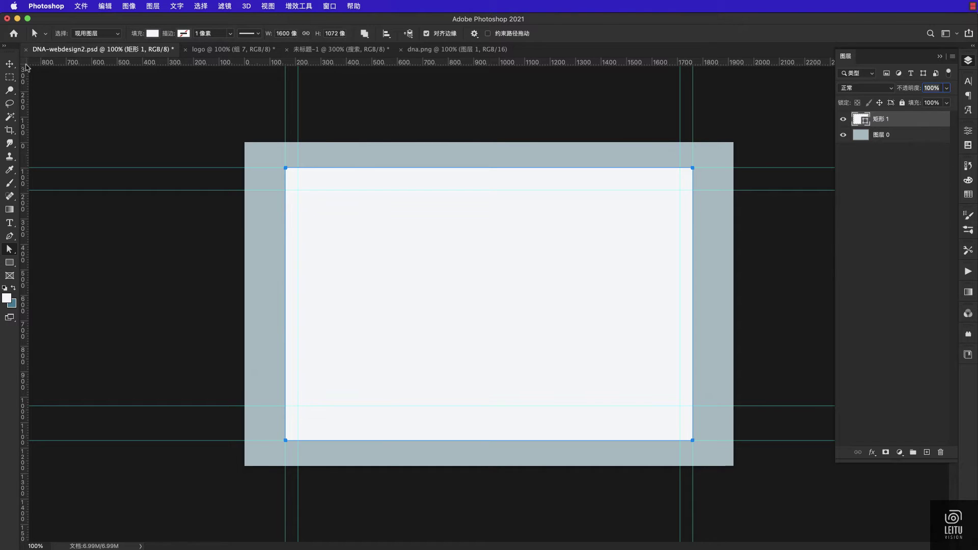
key("v")
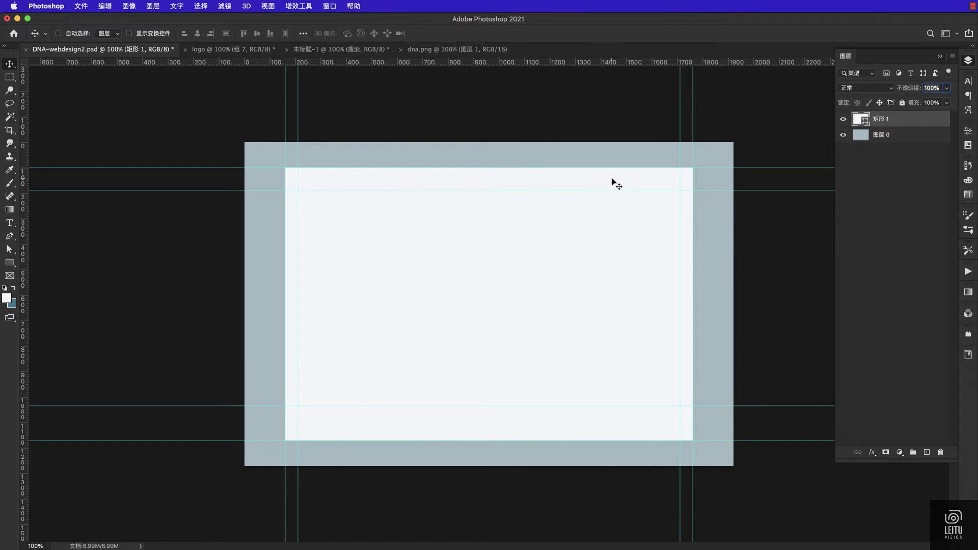
Bring the BALANCE logo into the panel's top-left, save, and select Home in the Pages outline
left_click(232, 49)
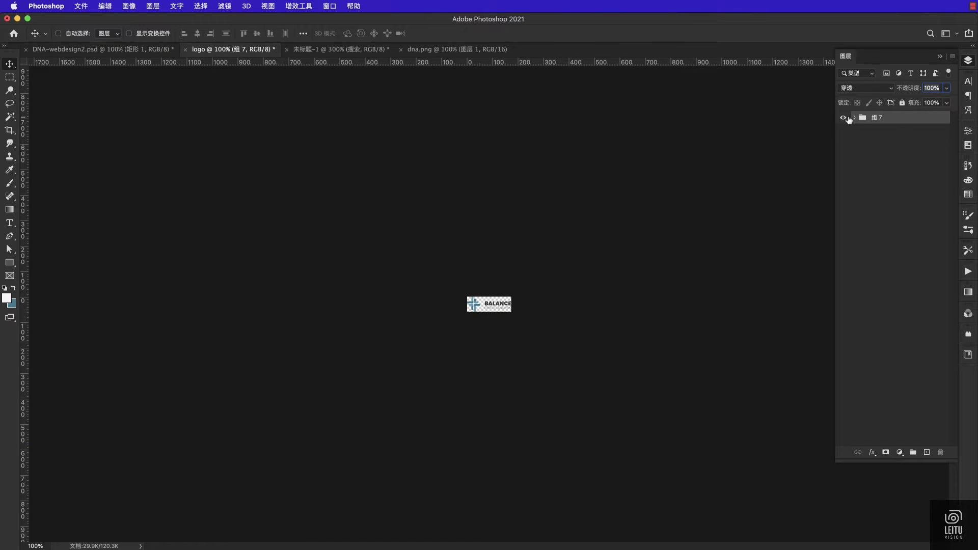
mouse_move(848, 120)
left_mouse_down()
mouse_move(353, 209)
mouse_move(327, 188)
left_mouse_up()
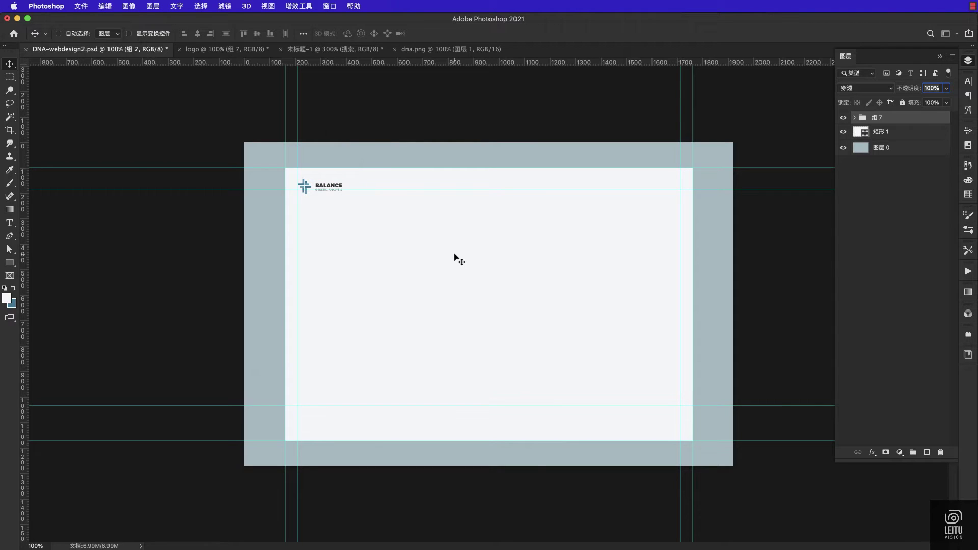
key("Up")
key("Up")
key("ctrl+s")
key("super+Tab")
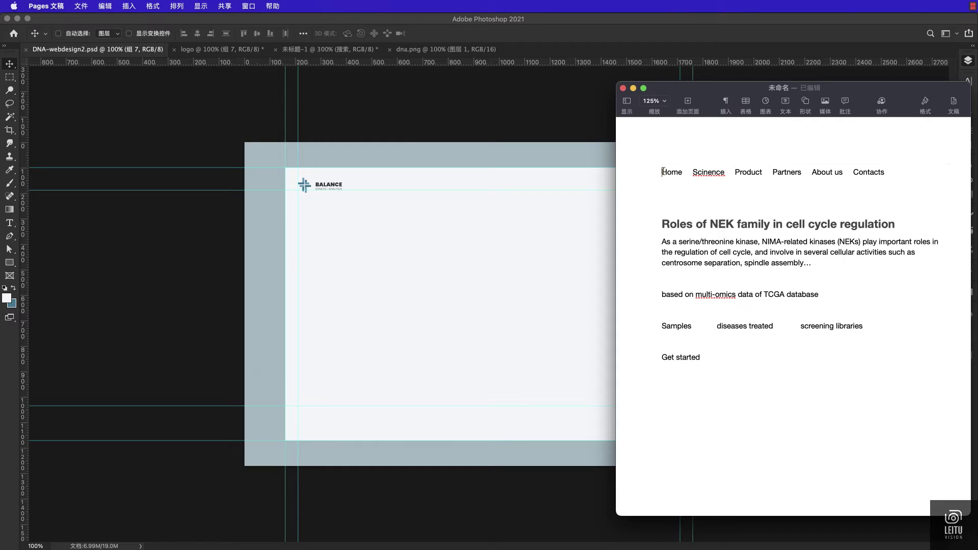
left_click_drag(662, 171, 680, 172)
Add a 16 px dark grey #262626 'Home' text label right of the BALANCE logo
key("super+Tab")
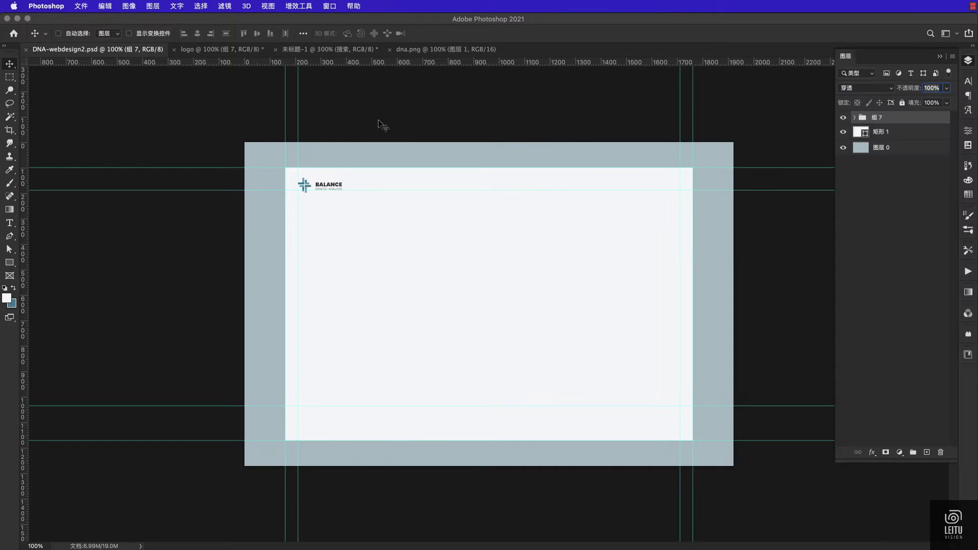
left_click(10, 223)
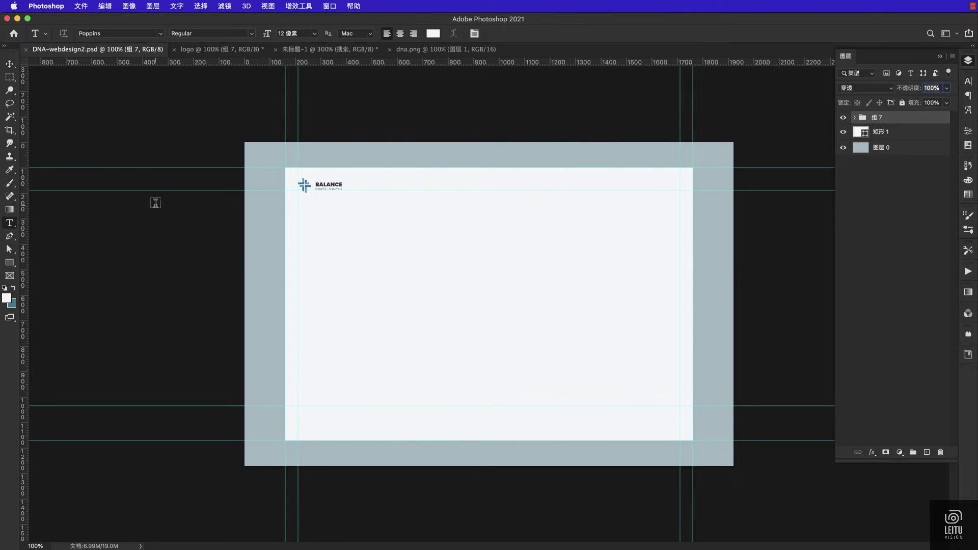
left_click(384, 183)
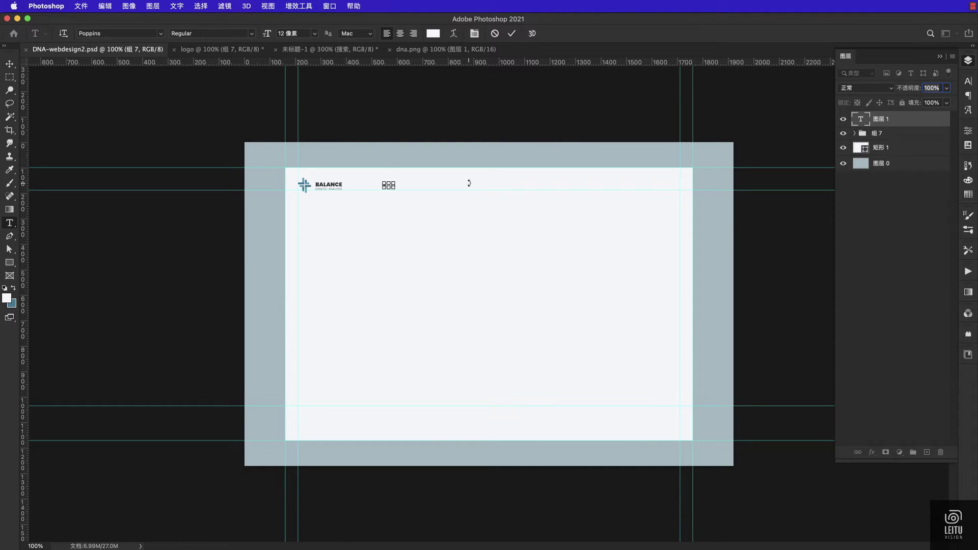
left_click(434, 33)
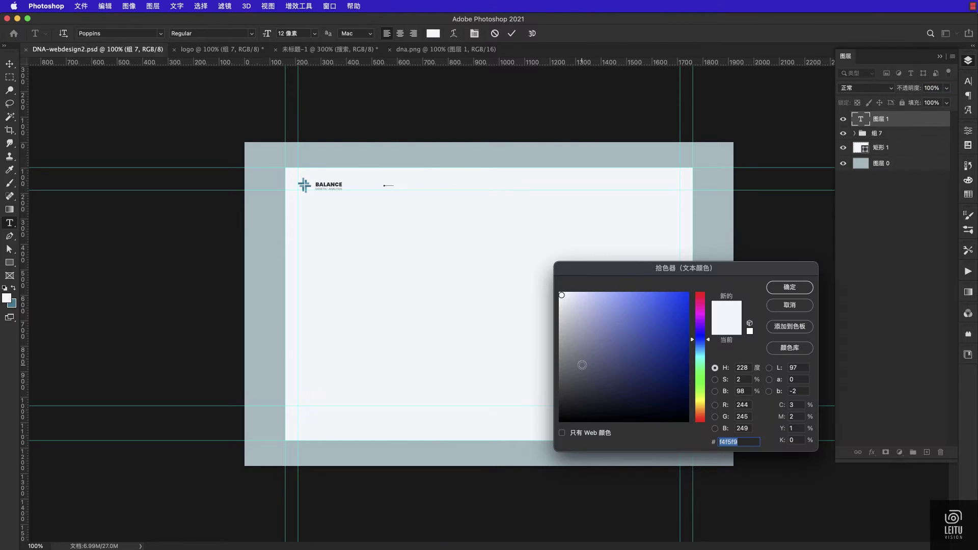
left_click_drag(582, 365, 551, 400)
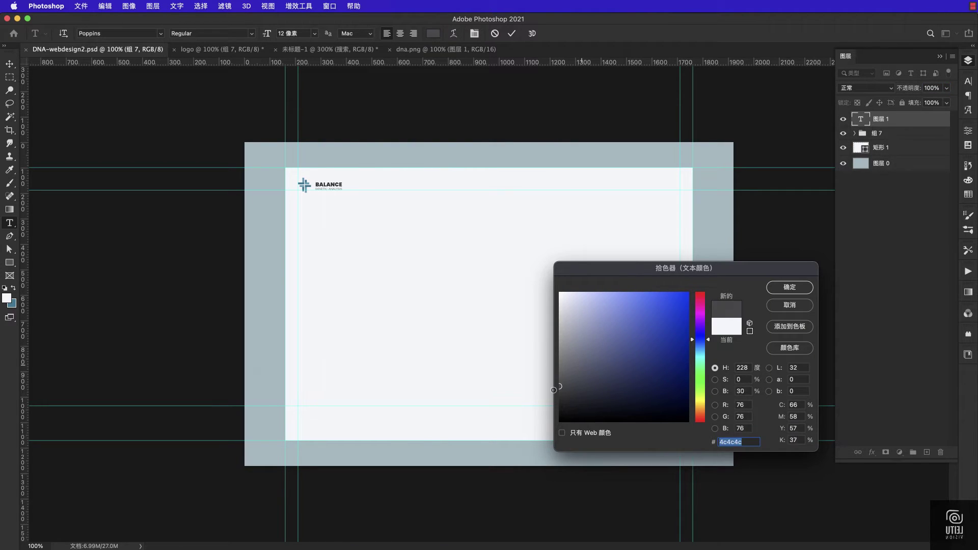
left_click(773, 291)
left_click(314, 34)
left_click(297, 137)
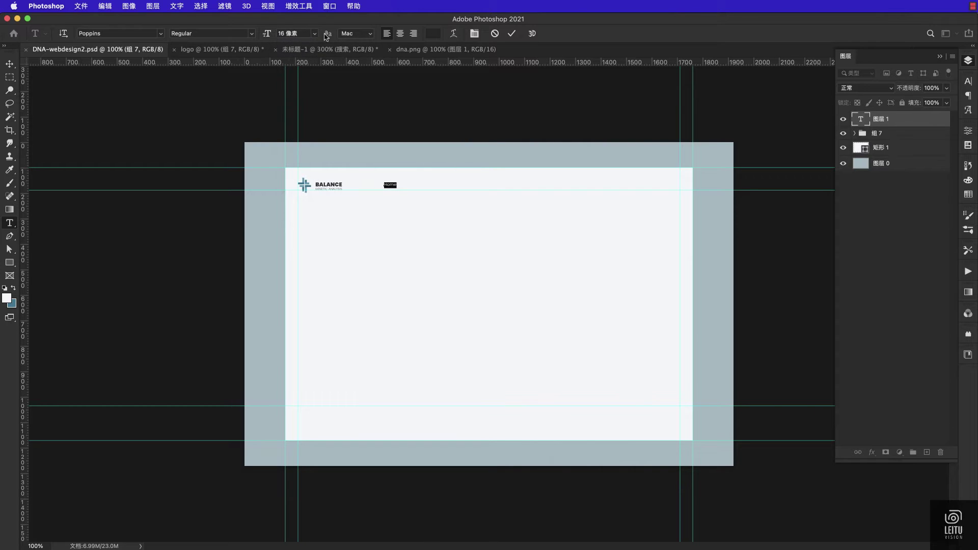
left_click(427, 143)
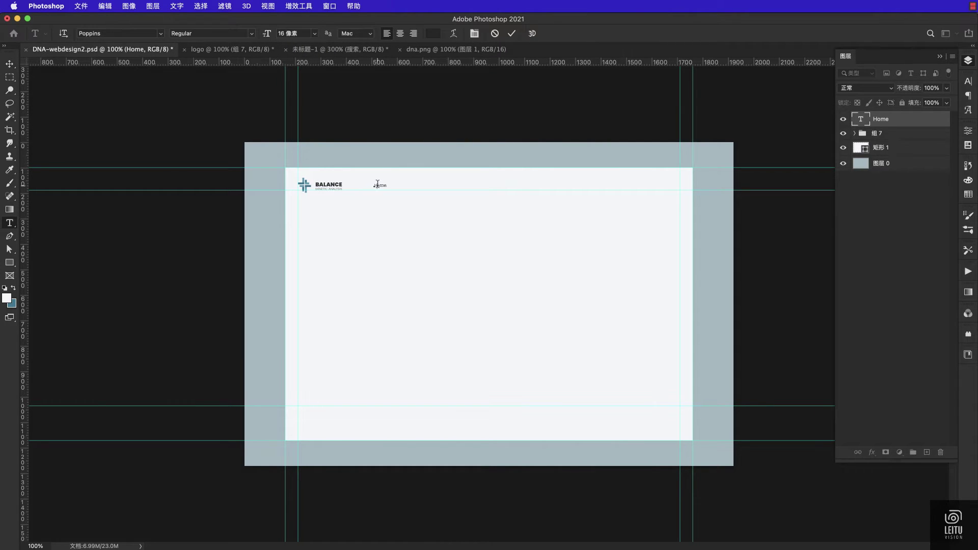
key("Escape")
Duplicate the Home label to its right and change the copy to 'Scinence'
key("v")
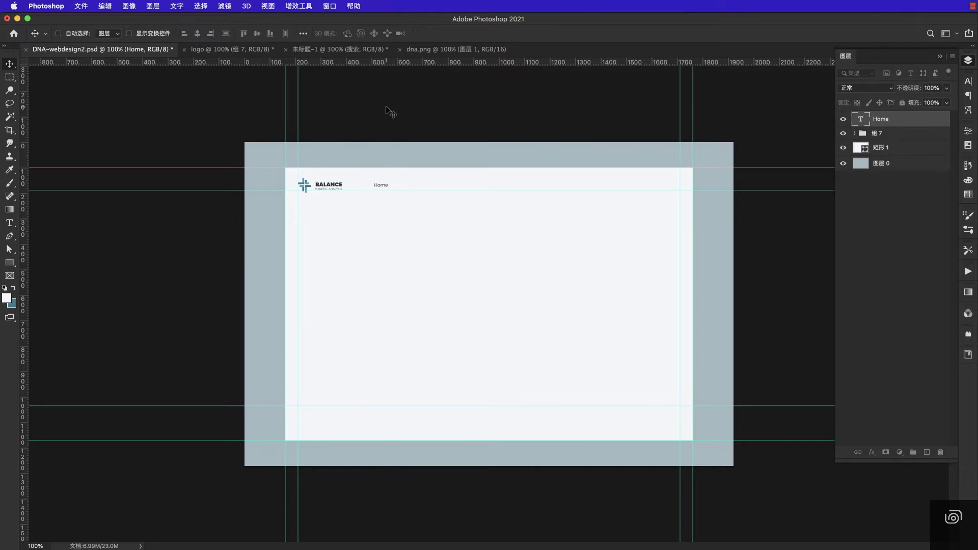
key("ctrl+j")
key("ctrl+plus")
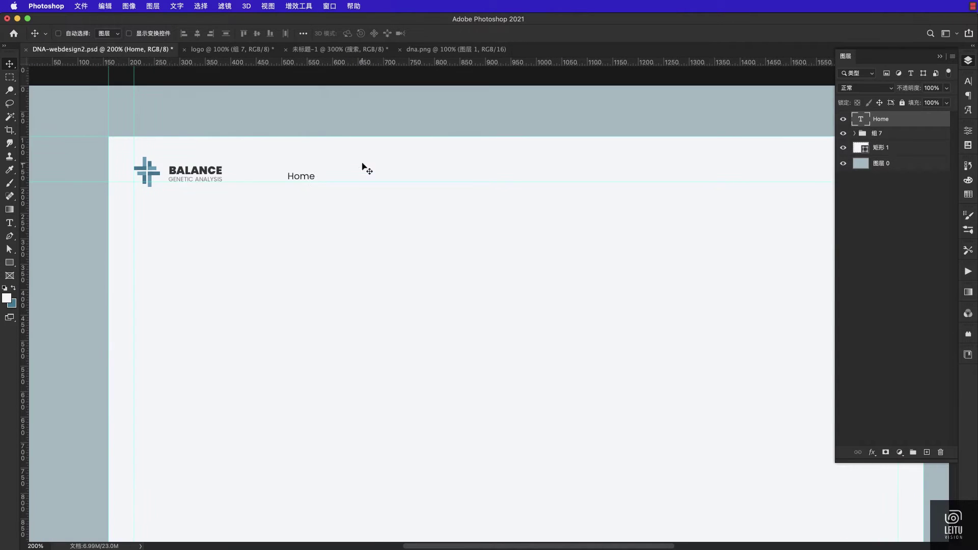
left_click_drag(314, 177, 377, 178)
key("super+Tab")
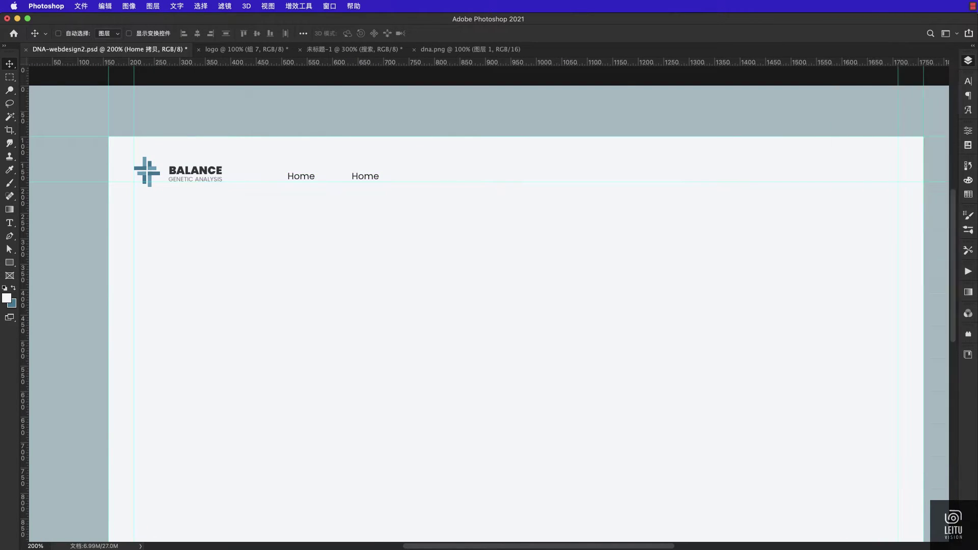
key("super+Tab")
double_click(356, 176)
key("ctrl+v")
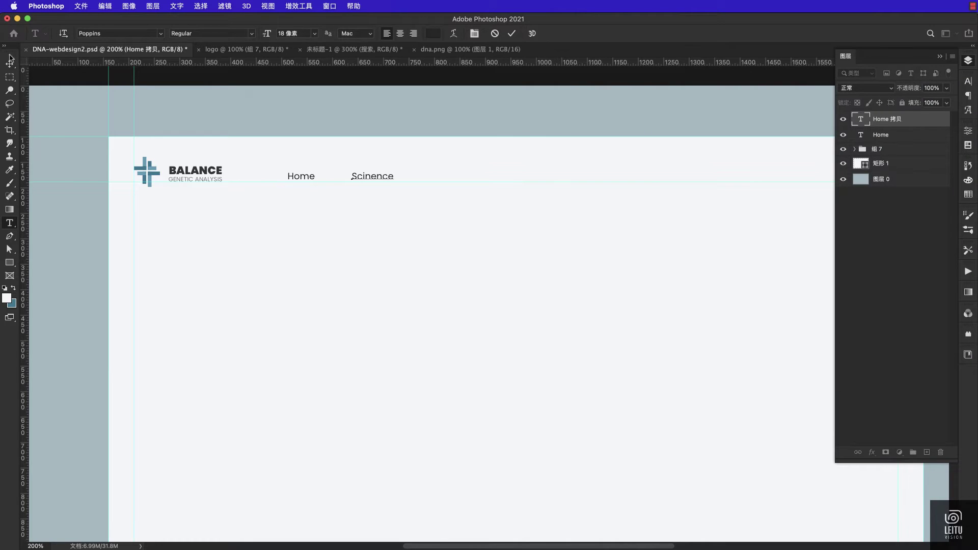
key("Escape")
Add a third nav label further right reading 'Product'
left_click_drag(209, 104, 453, 161)
key("super+Tab")
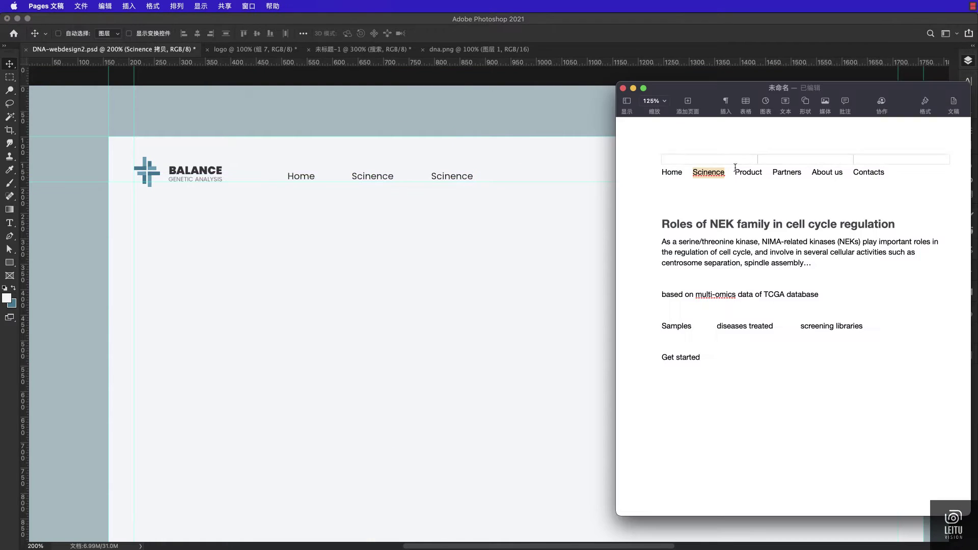
double_click(744, 170)
key("ctrl+c")
key("super+Tab")
double_click(452, 177)
key("ctrl+v")
key("ctrl+Return")
key("v")
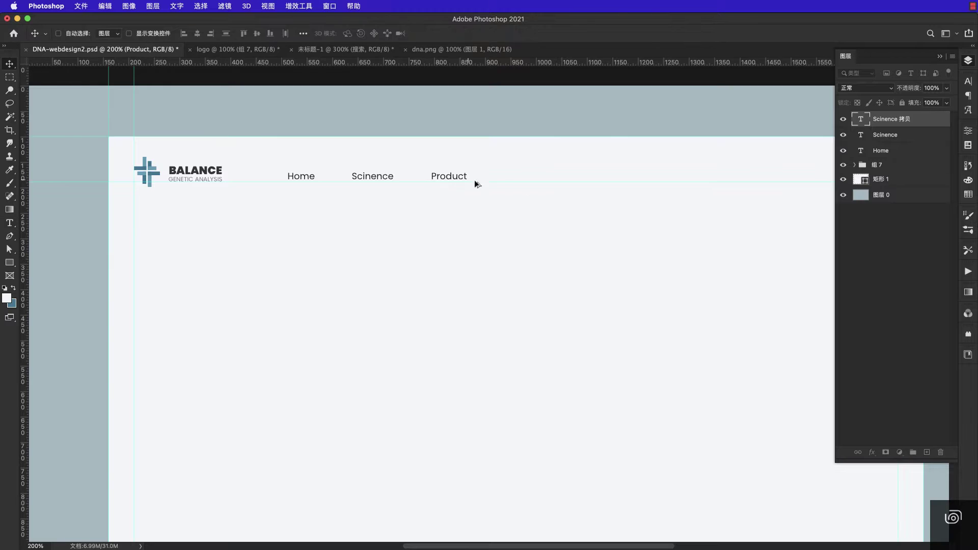
Add a 'Partners' nav label to the right of Product
left_click_drag(461, 178, 534, 178)
key("super+Tab")
double_click(785, 173)
key("ctrl+c")
key("super+Tab")
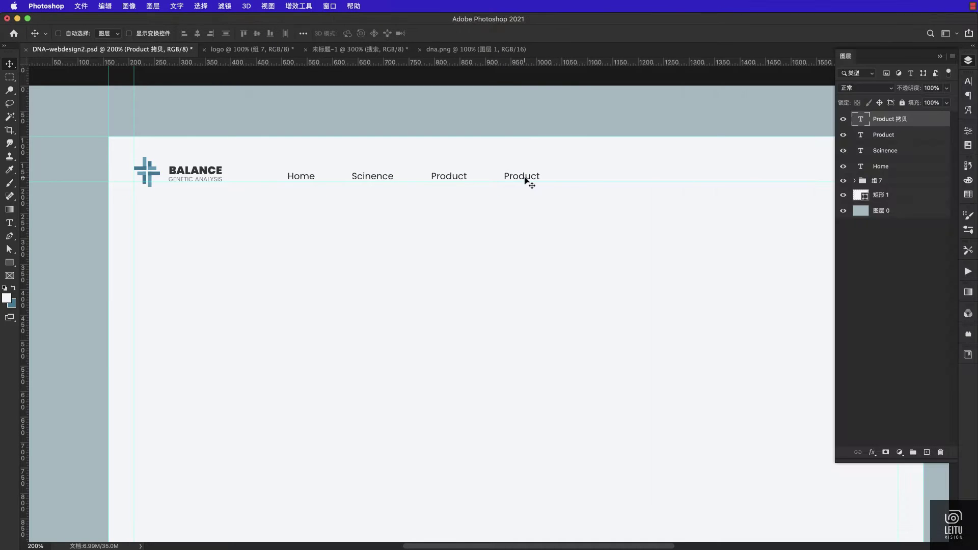
double_click(525, 178)
key("ctrl+v")
key("ctrl+Return")
key("v")
Add an 'About us' nav label to the right of Partners
left_click_drag(524, 176, 590, 176)
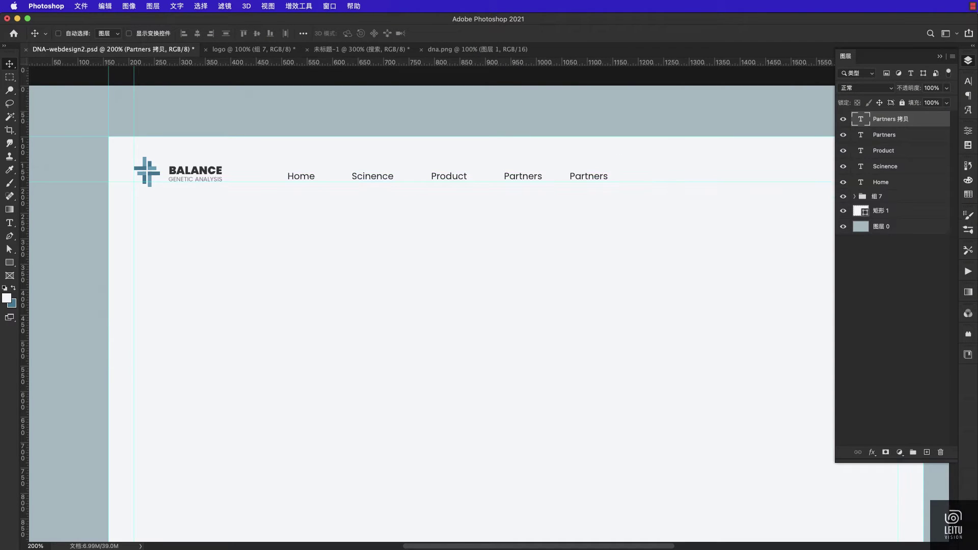
key("super+Tab")
Add a final 'Contacts' nav label to the right of About us
key("super+Tab")
double_click(590, 175)
key("ctrl+v")
key("ctrl+Return")
key("v")
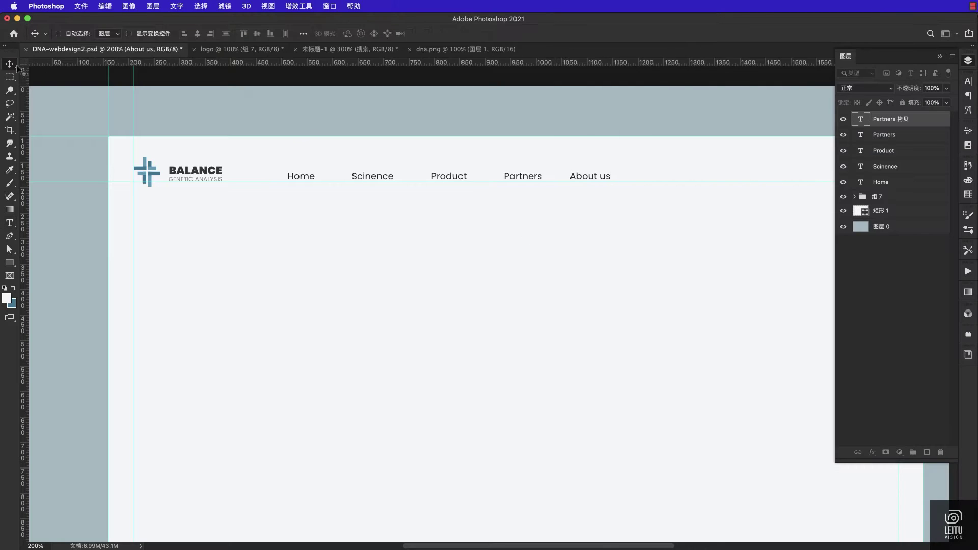
left_click_drag(589, 176, 663, 176)
key("super+Tab")
double_click(868, 172)
key("ctrl+c")
key("super+Tab")
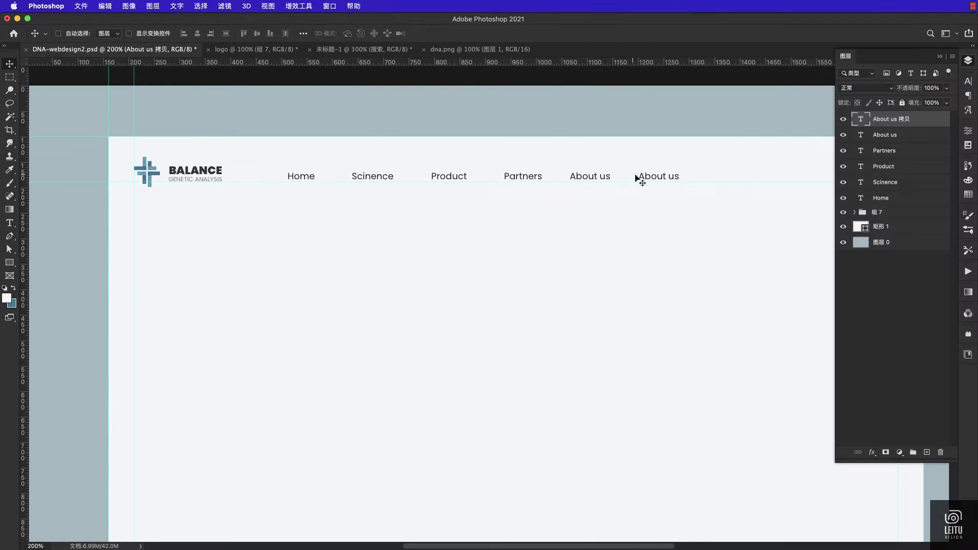
double_click(638, 176)
key("ctrl+v")
key("ctrl+Return")
Space the six nav labels evenly, group them as menu, and nest menu with logo in header
key("v")
left_click(887, 198, "shift")
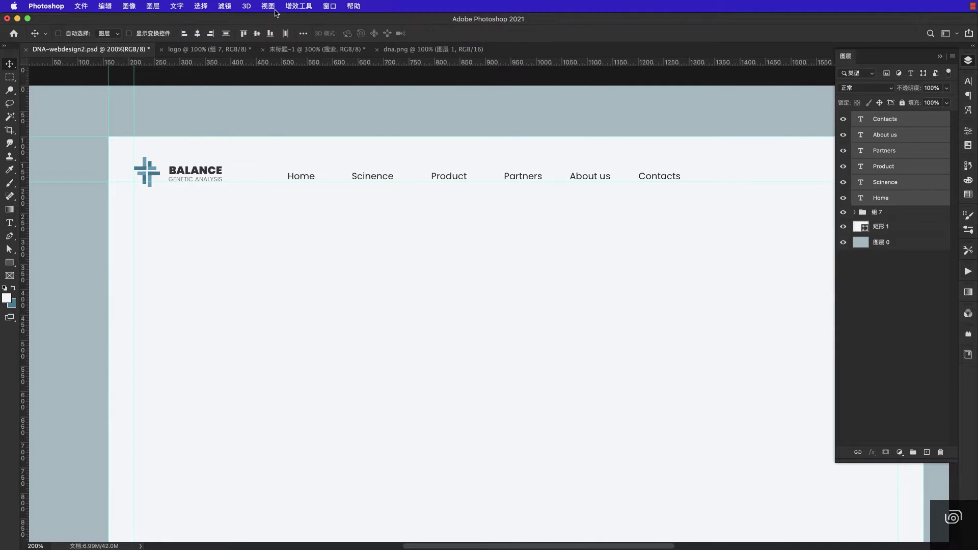
left_click(303, 34)
left_click(273, 96)
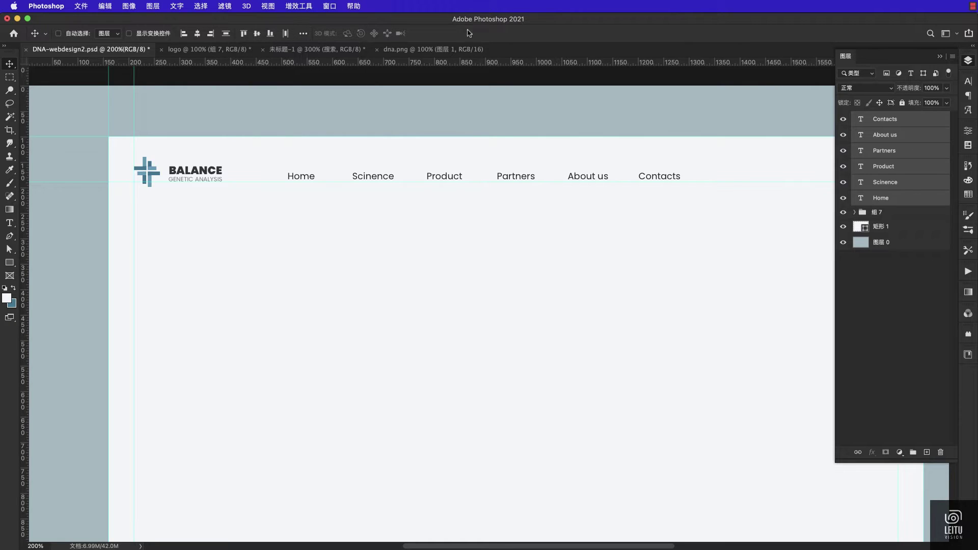
key("Up")
key("Up")
key("Up")
key("Up")
key("ctrl+g")
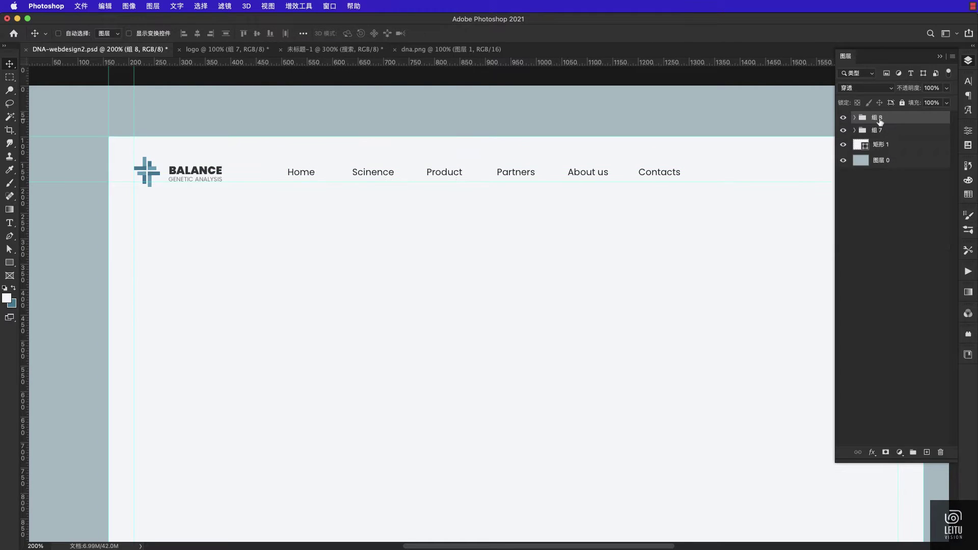
type("menu")
key("Return")
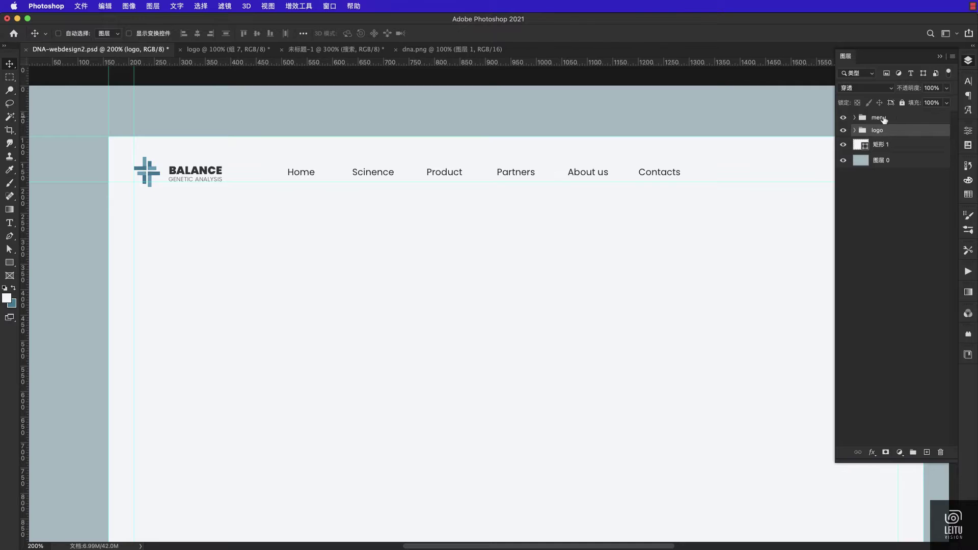
left_click_drag(879, 117, 889, 131)
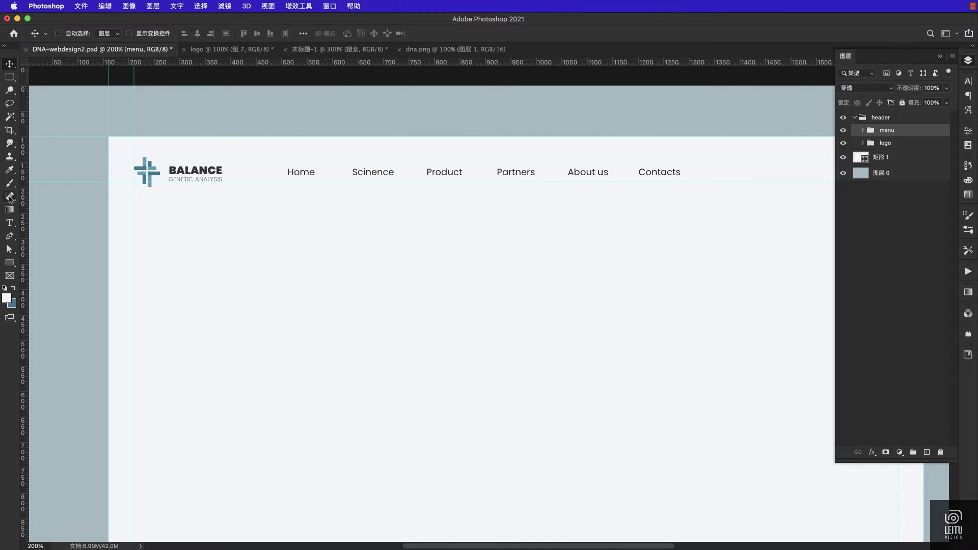
Recolour the Home label teal #2e7892
left_click(10, 223)
left_click(300, 172)
double_click(300, 171)
left_click(433, 33)
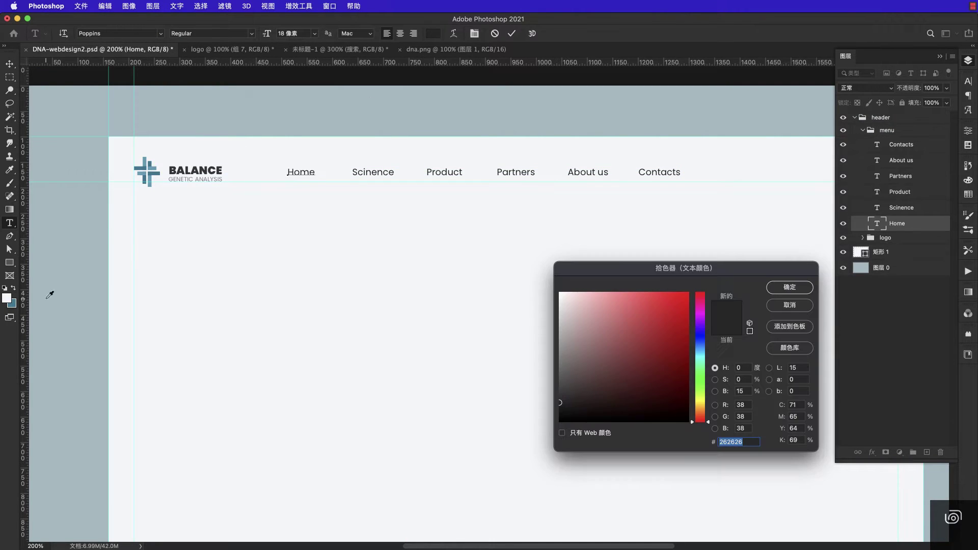
type("2e7892")
left_click(790, 286)
key("Escape")
Draw a 40×3 px teal underline bar beneath Home
key("u")
left_click_drag(288, 181, 314, 188)
key("Return")
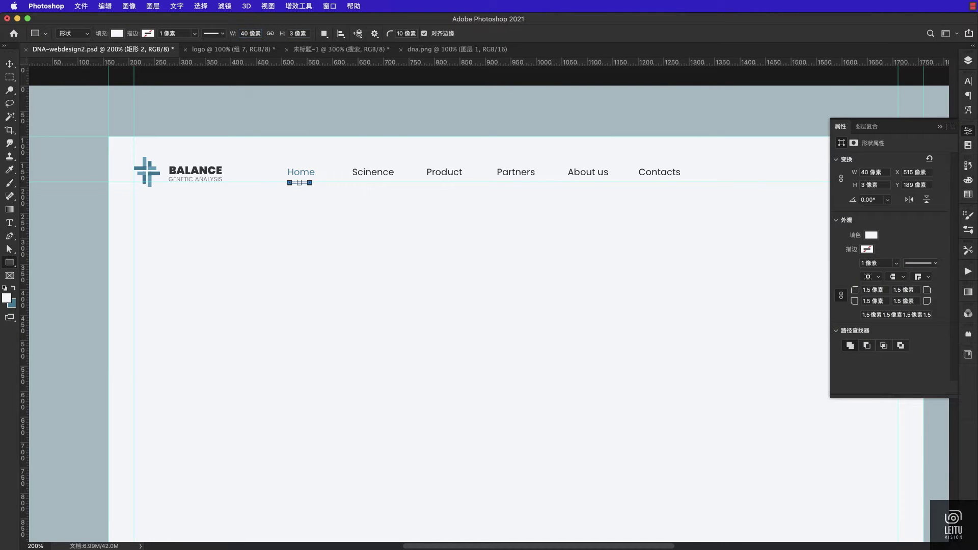
left_click(968, 61)
double_click(877, 223)
left_click(300, 171)
key("Return")
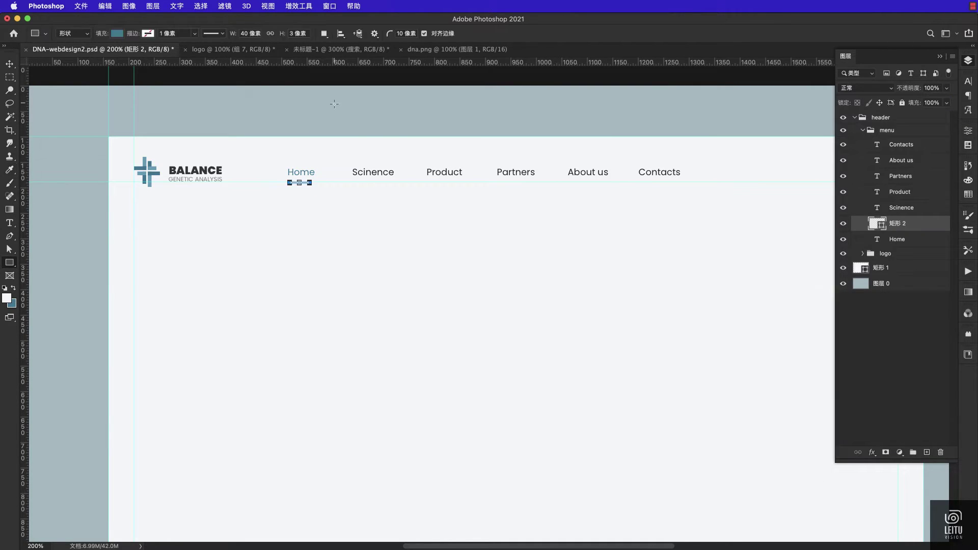
key("v")
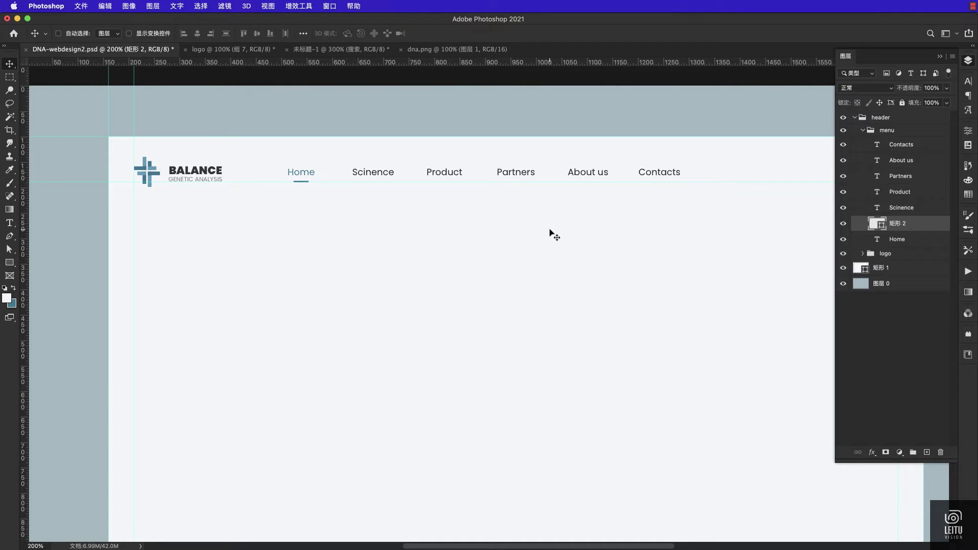
left_click(862, 130)
Add an 'EN' label right of Contacts in 16 px dark grey #282828
scroll(688, 170, "right", 5)
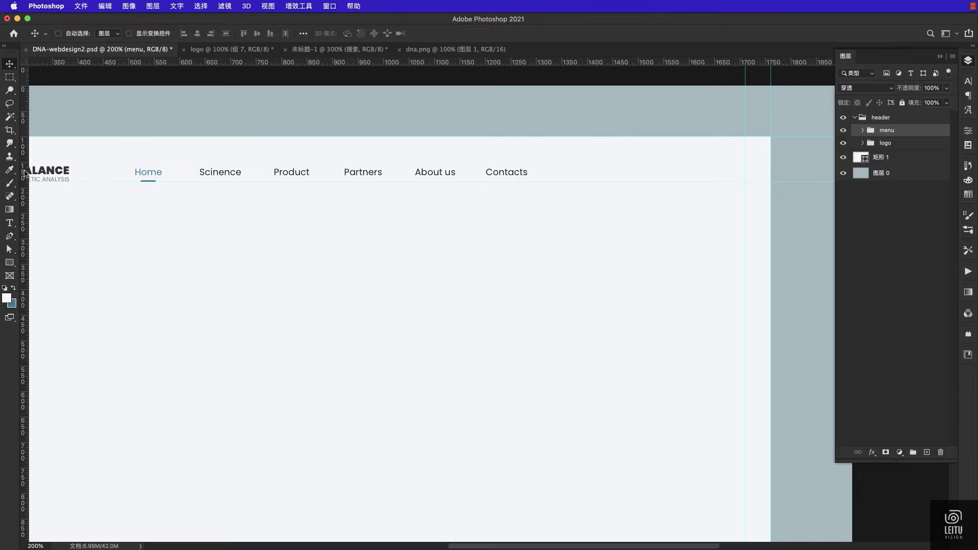
left_click(10, 222)
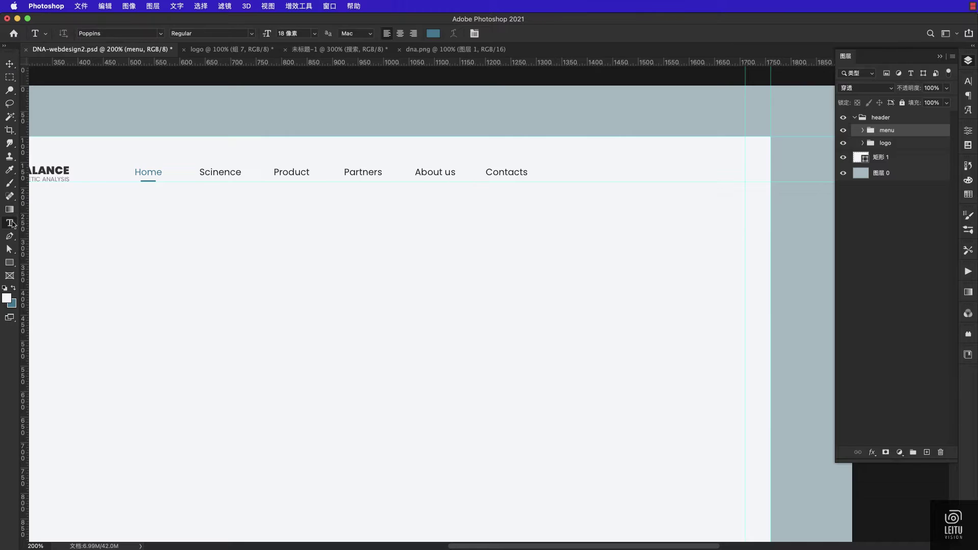
left_click(630, 175)
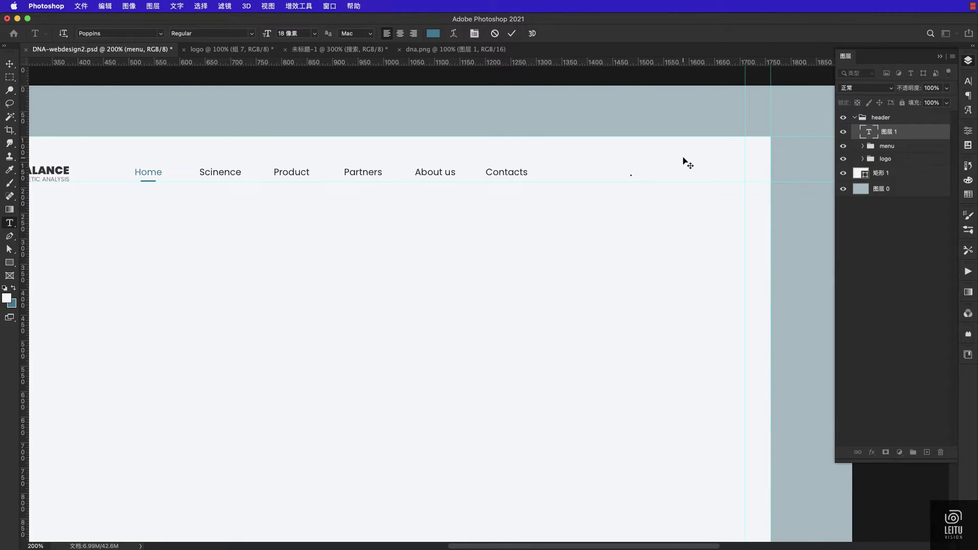
key("ctrl+space")
key("ctrl+space")
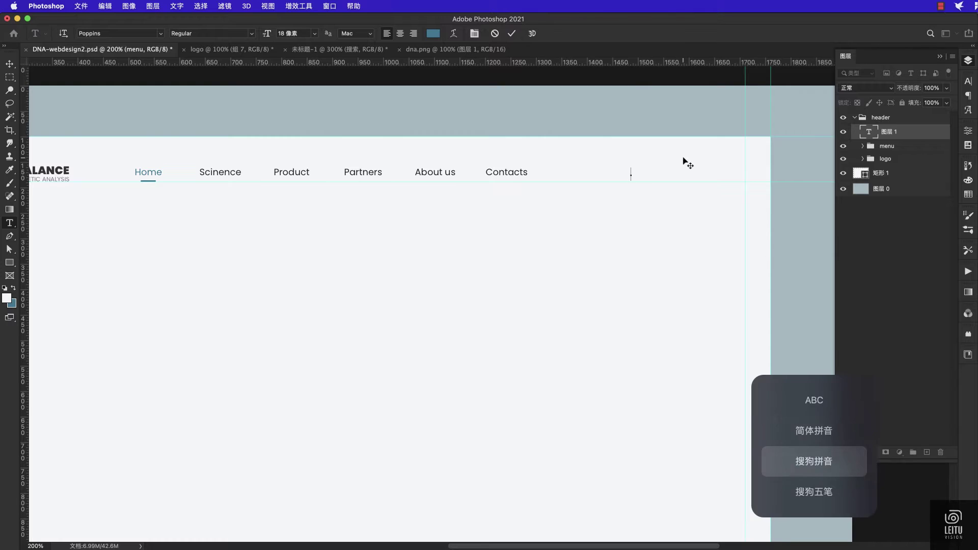
type("EN")
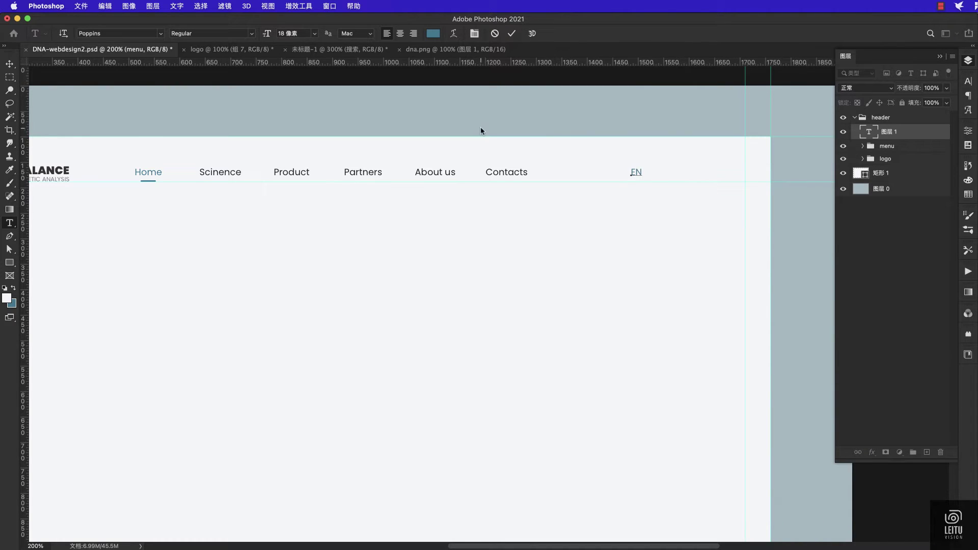
key("super+a")
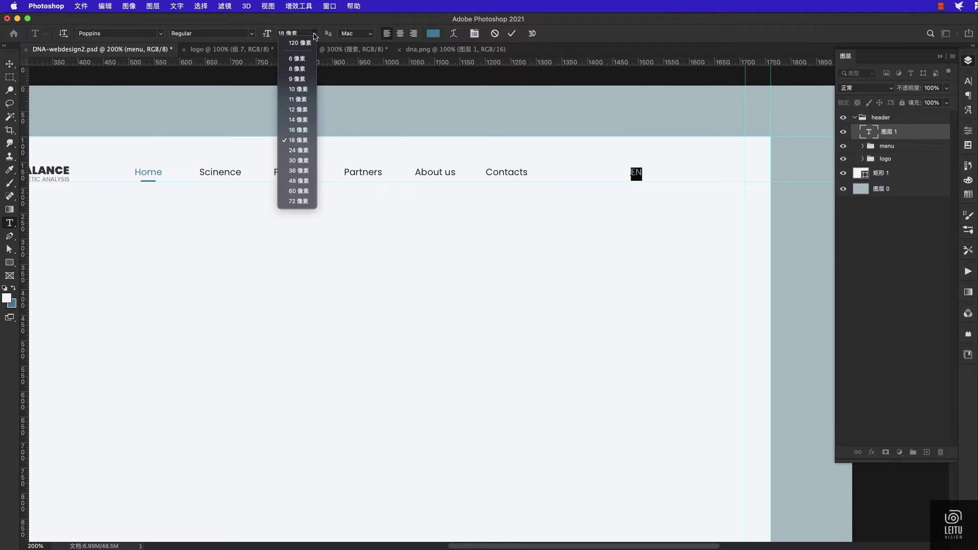
left_click(314, 33)
left_click(299, 130)
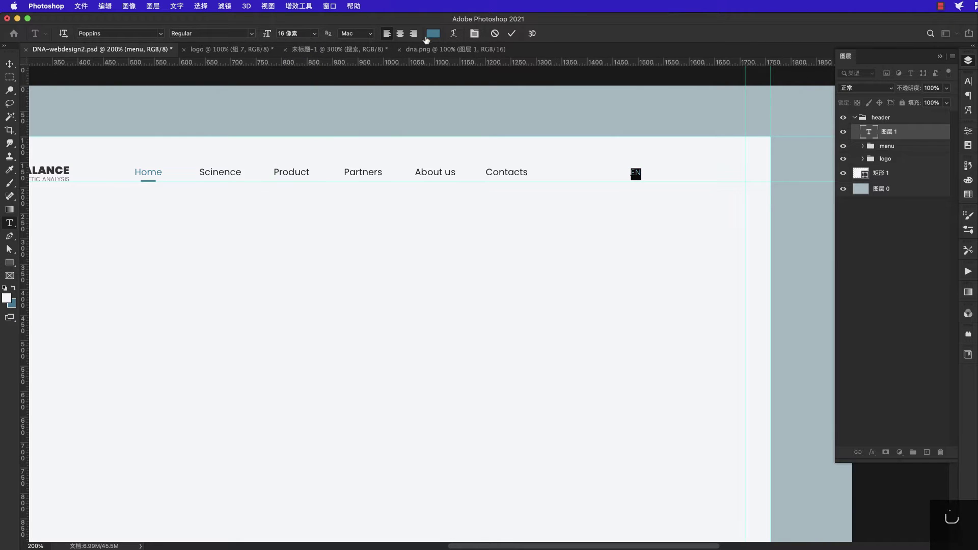
left_click(432, 34)
type("282828")
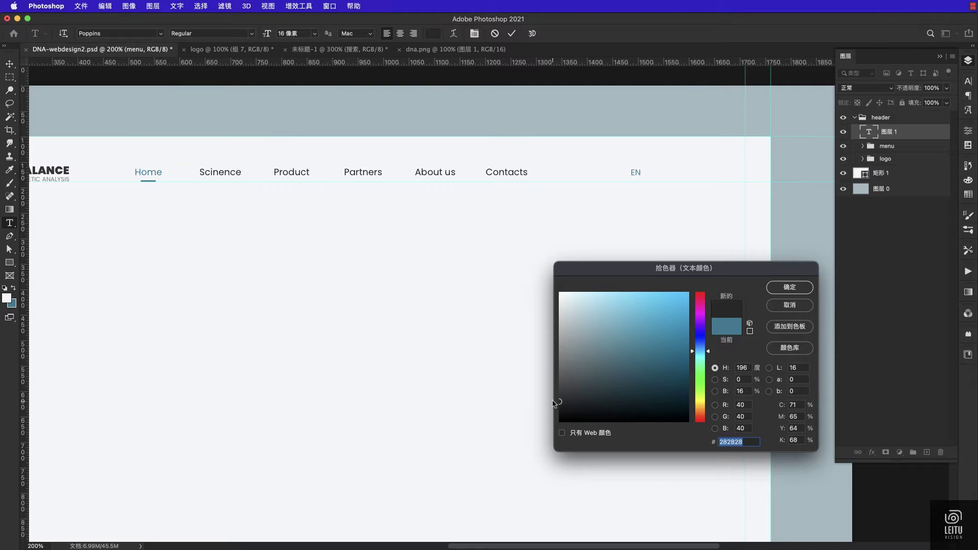
left_click(788, 287)
left_click(9, 64)
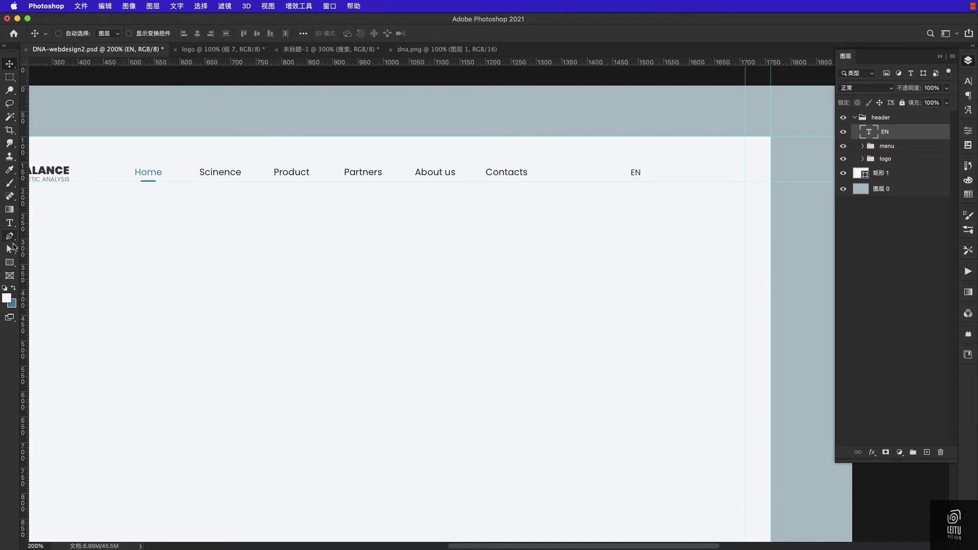
Draw a small dark grey triangle arrow beside EN, rotated to point down
left_click(9, 262)
left_click(53, 300)
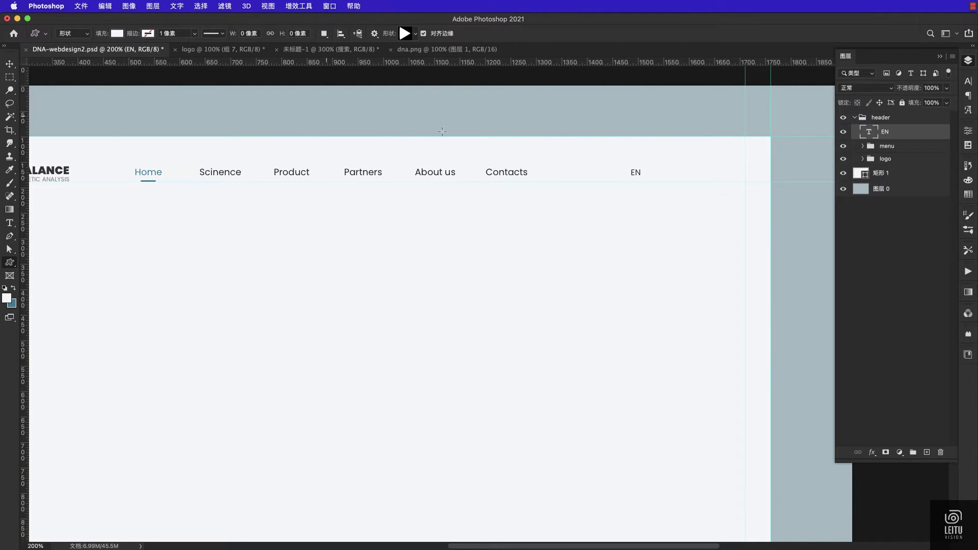
left_click_drag(659, 174, 653, 167)
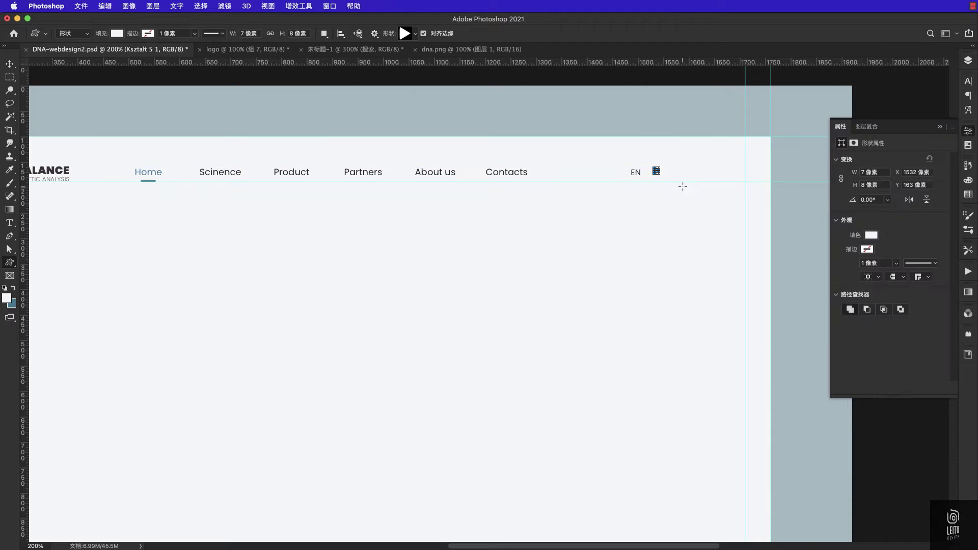
left_click(968, 61)
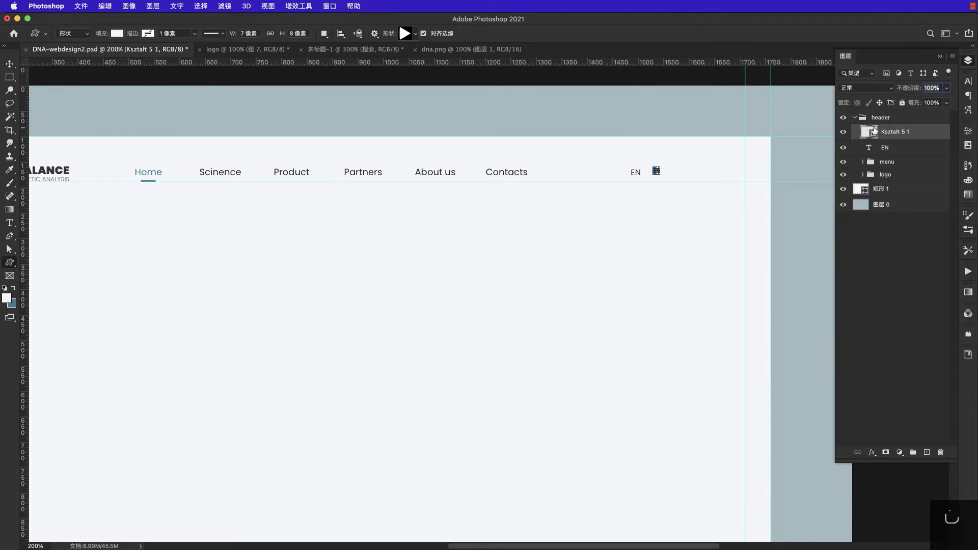
double_click(874, 134)
left_click(557, 406)
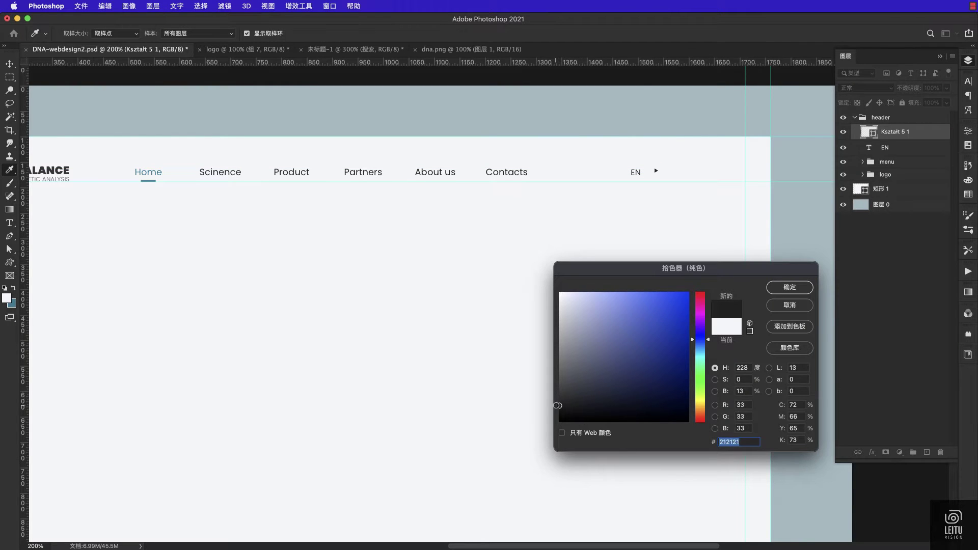
left_click(789, 287)
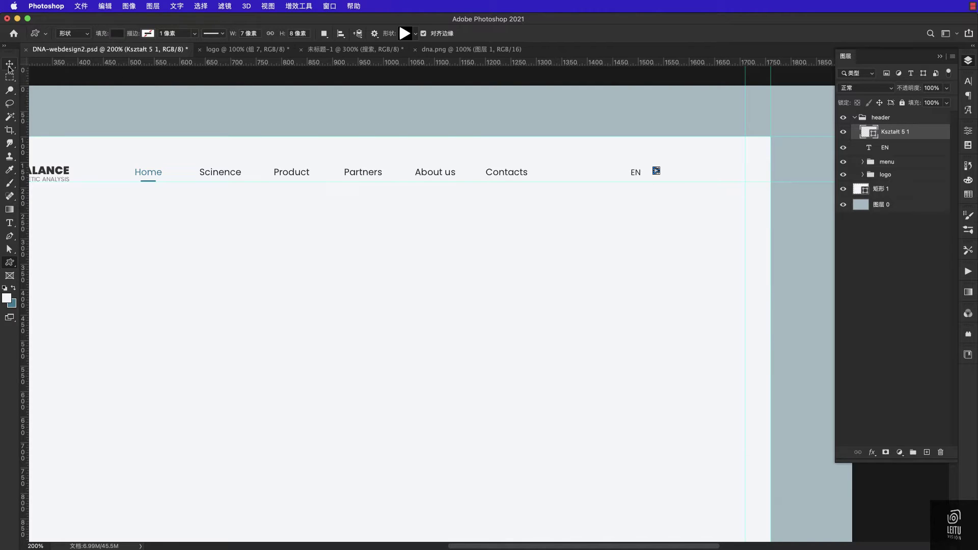
key("v")
key("ctrl+t")
left_click_drag(568, 192, 647, 201)
key("Return")
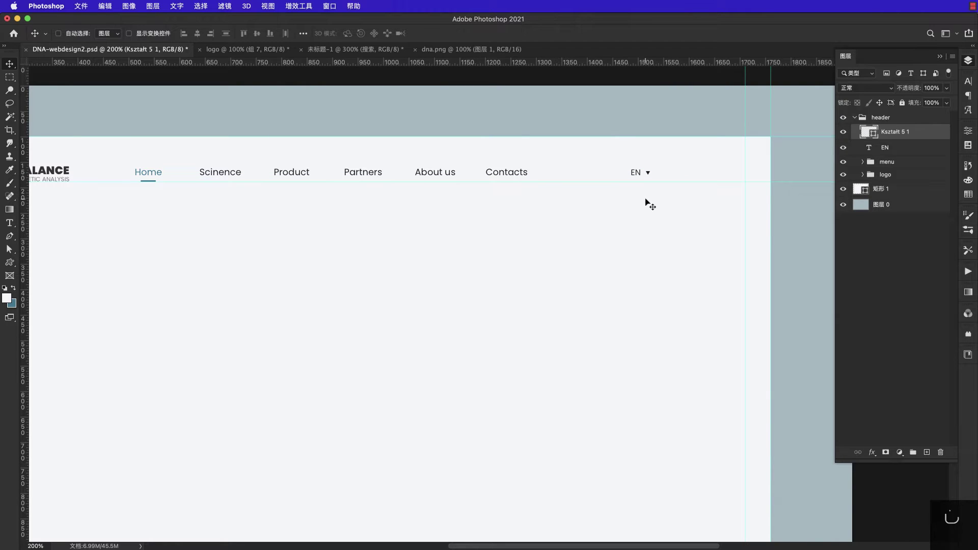
Group the EN label and arrow into a group named 'switch'
left_click(910, 152, "shift")
key("ctrl+g")
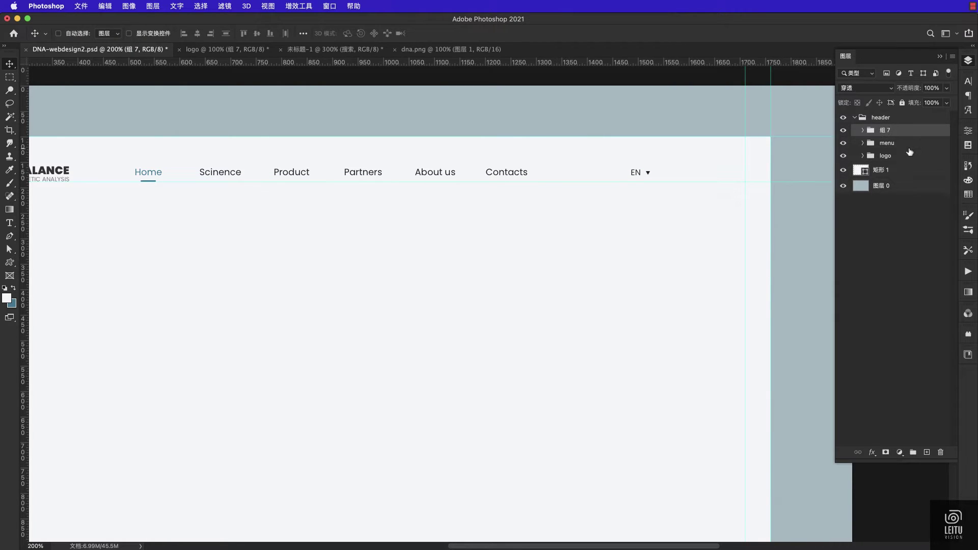
double_click(883, 131)
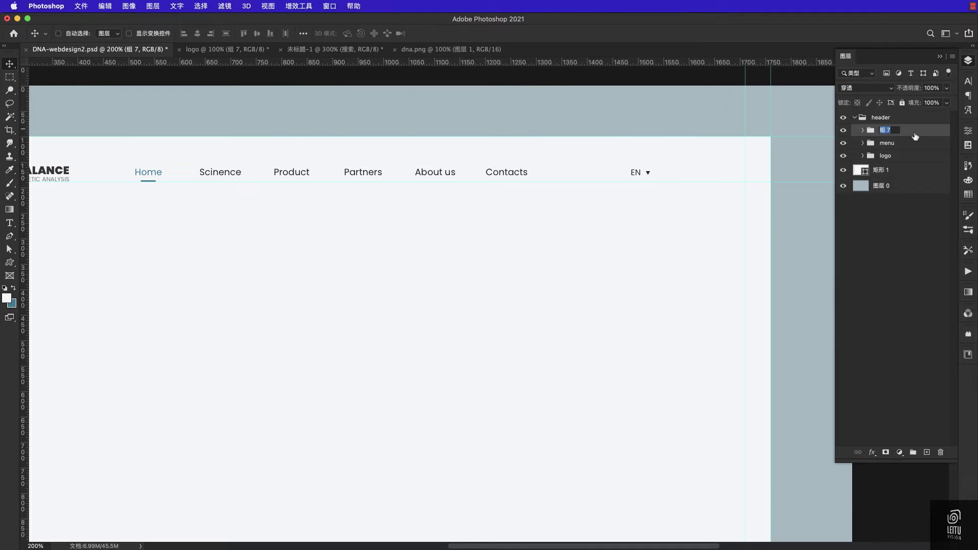
type("switch")
key("Return")
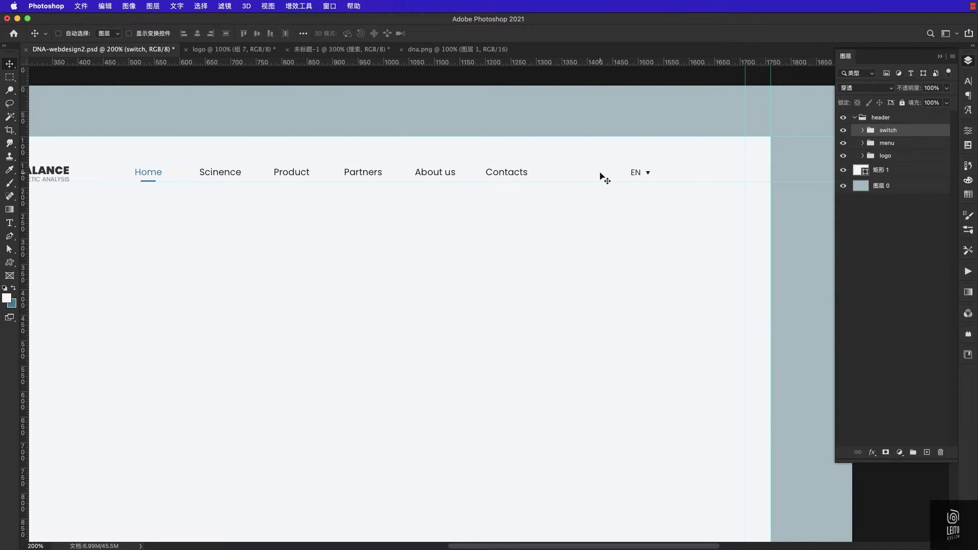
Draw a 35×35 px teal #2e7892 circle at the header's right end
left_click(9, 262)
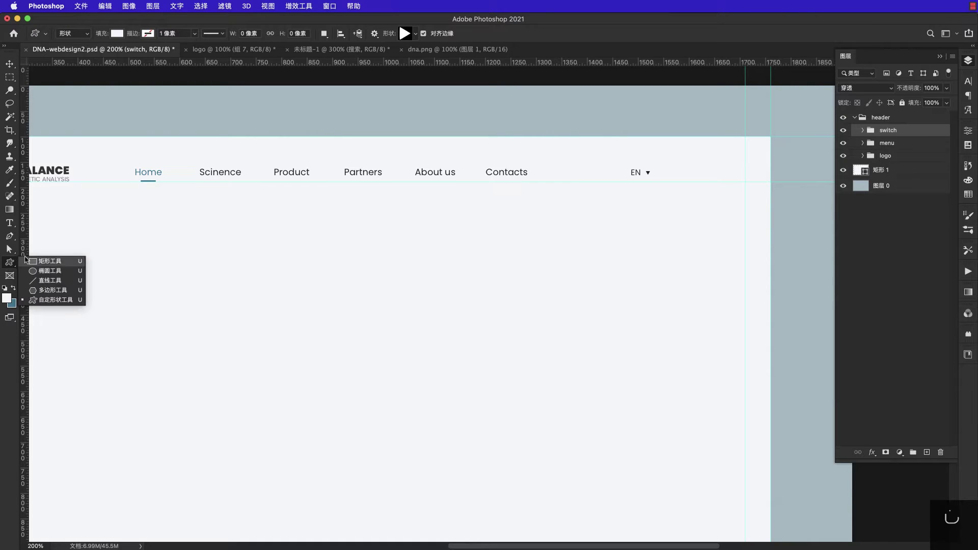
left_click(41, 274)
left_click_drag(717, 163, 736, 181)
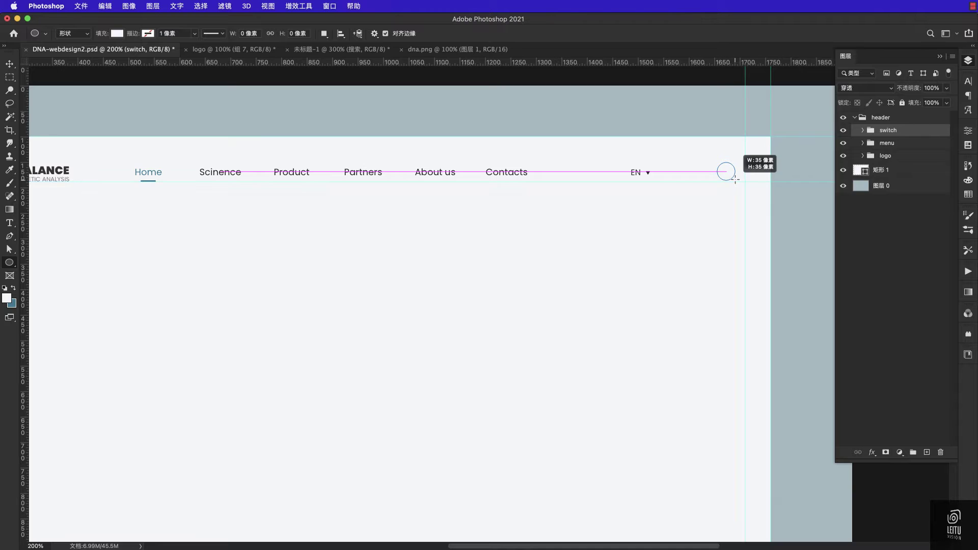
left_click_drag(736, 181, 735, 180)
left_click(969, 61)
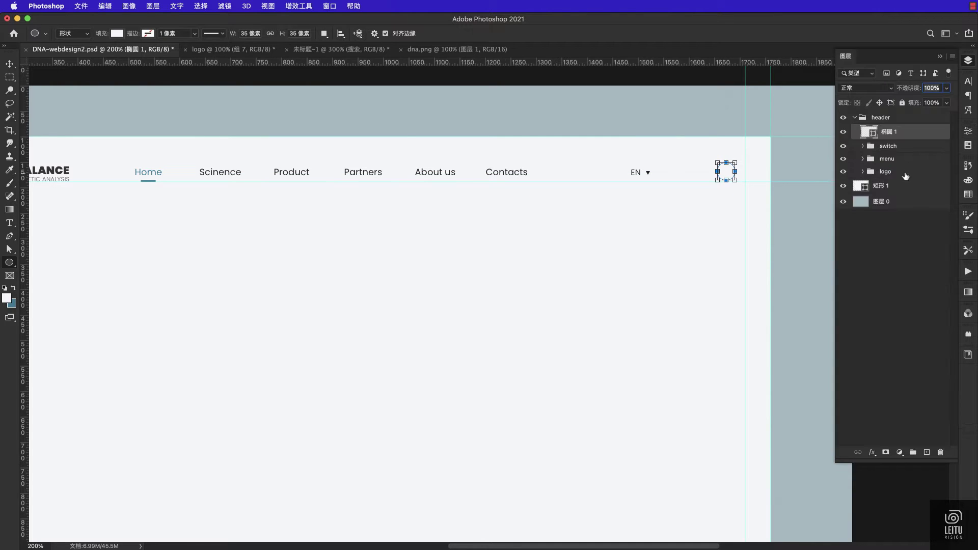
double_click(872, 135)
left_click(11, 303)
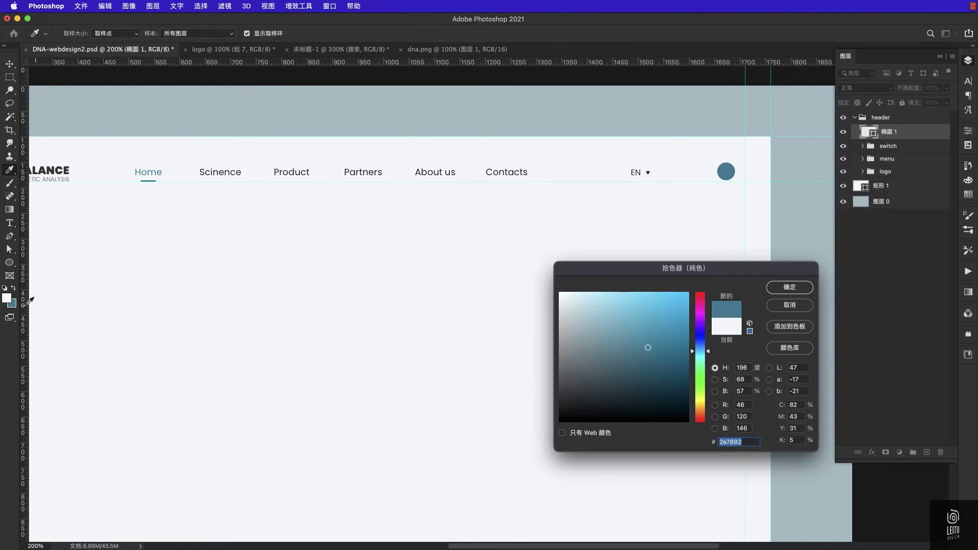
left_click(782, 288)
key("v")
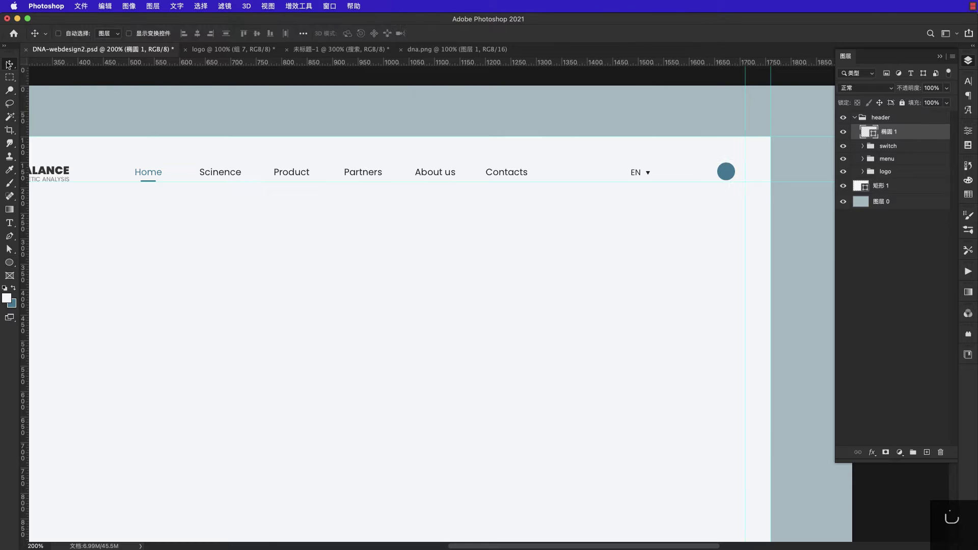
Place the search icon on the teal circle and group both as 'search'
left_click(316, 49)
left_click_drag(886, 123, 815, 163)
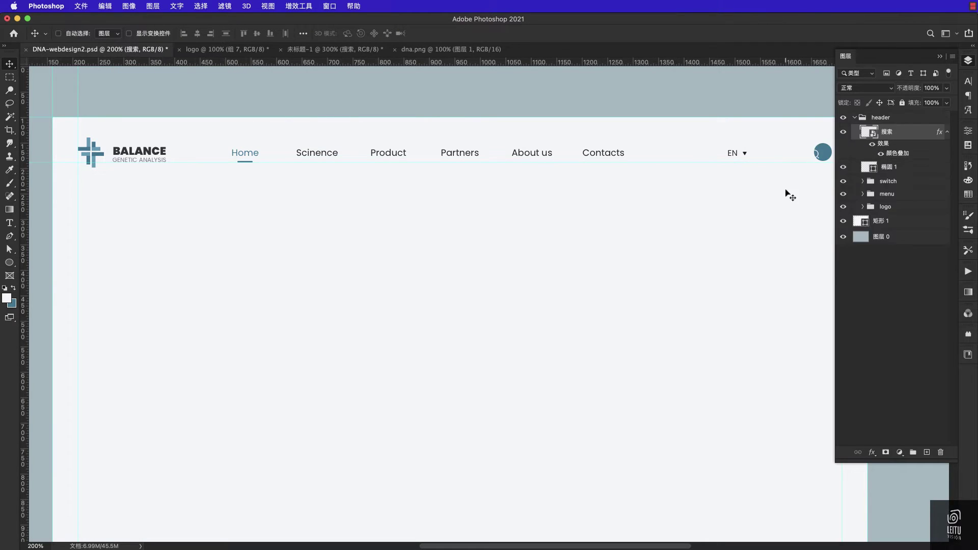
scroll(788, 194, "right", 3)
left_click_drag(788, 194, 743, 187)
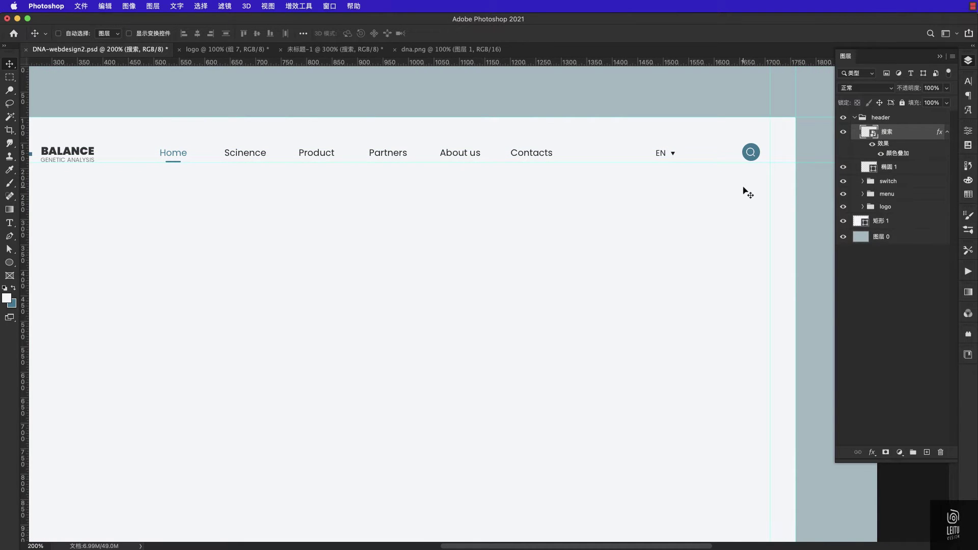
left_click(910, 167, "super")
key("super+g")
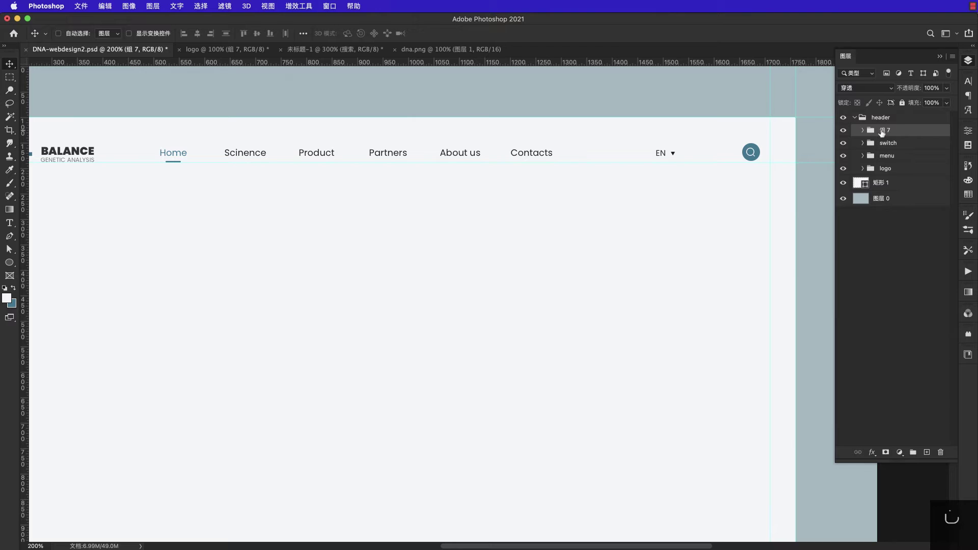
type("sear")
type("ch")
key("Return")
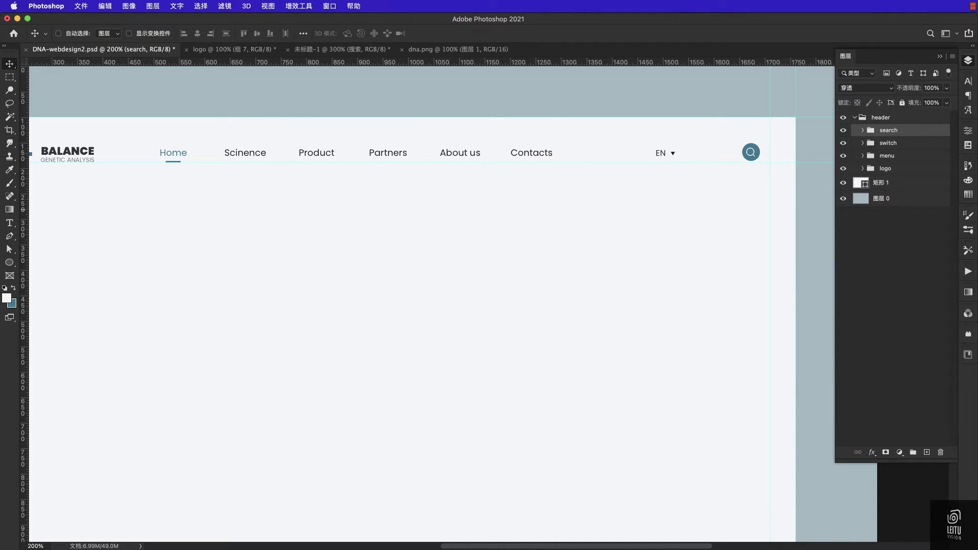
Nudge the search button slightly right, undoing a trial vertical alignment of the header groups
left_click_drag(709, 233, 717, 232)
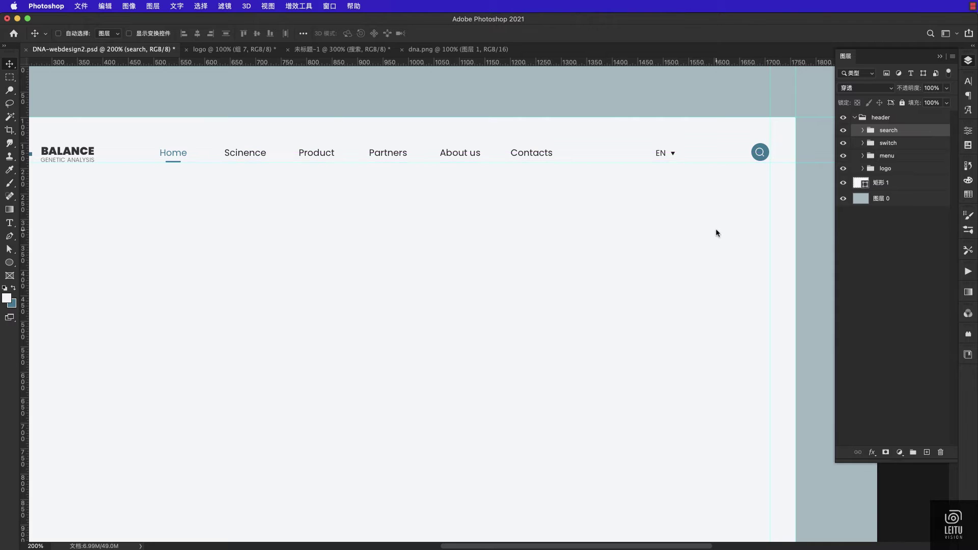
left_click(889, 168, "shift")
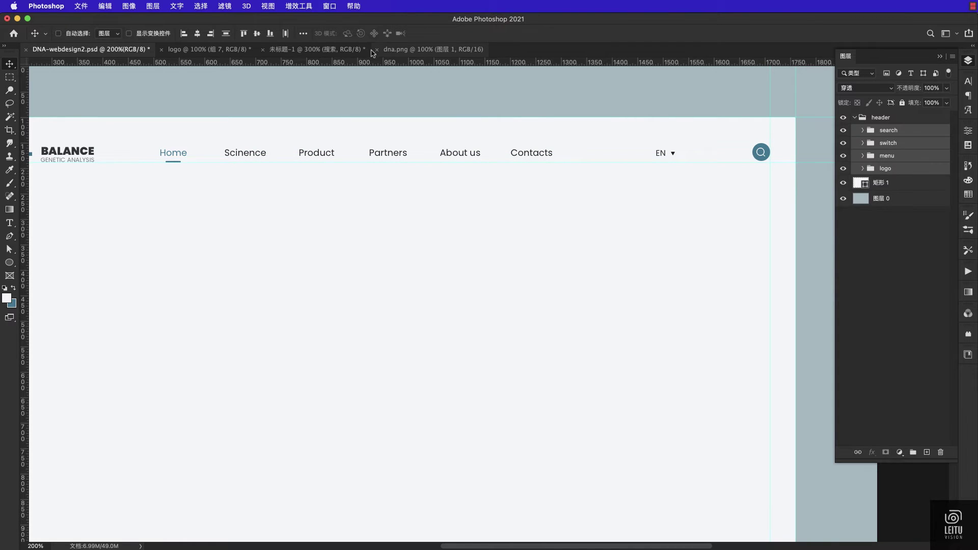
left_click(254, 36)
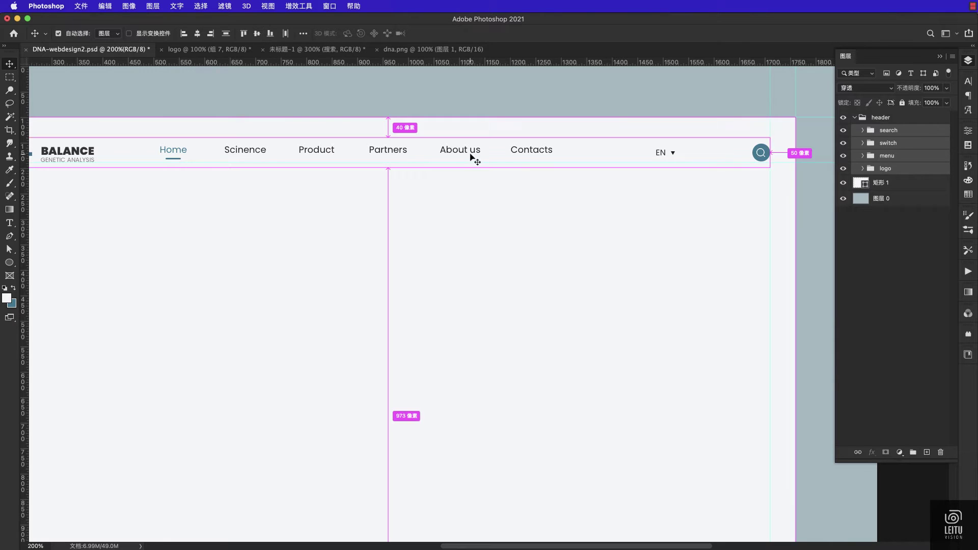
key("ctrl+z")
left_click(916, 173)
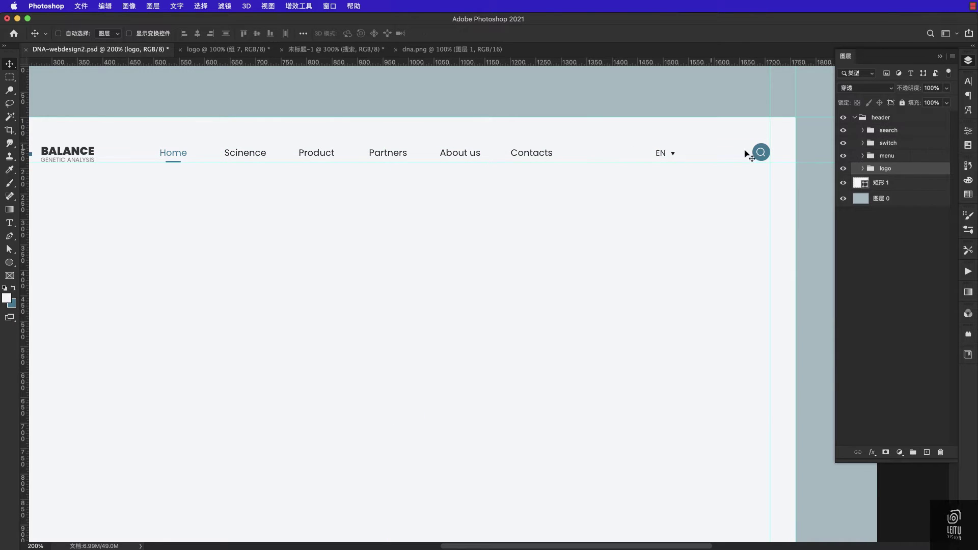
Vertically centre the EN switch on the search button and save
scroll(662, 152, "left", 2)
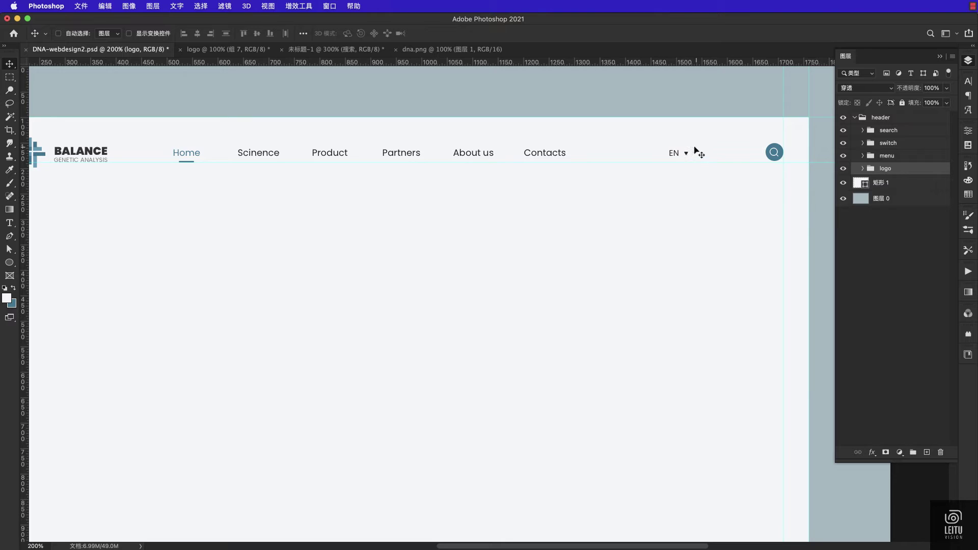
left_click(889, 130)
left_click(888, 142, "shift")
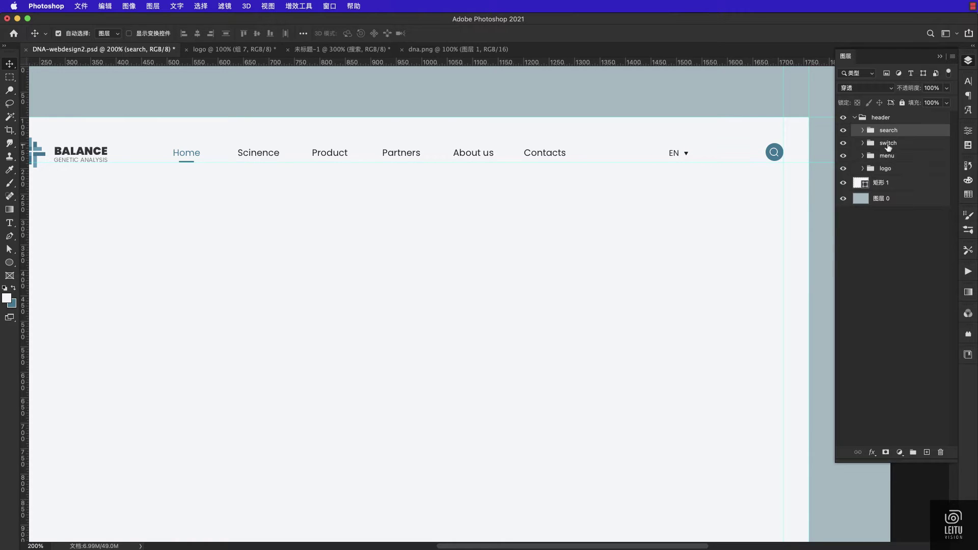
left_click(257, 34)
key("ctrl+s")
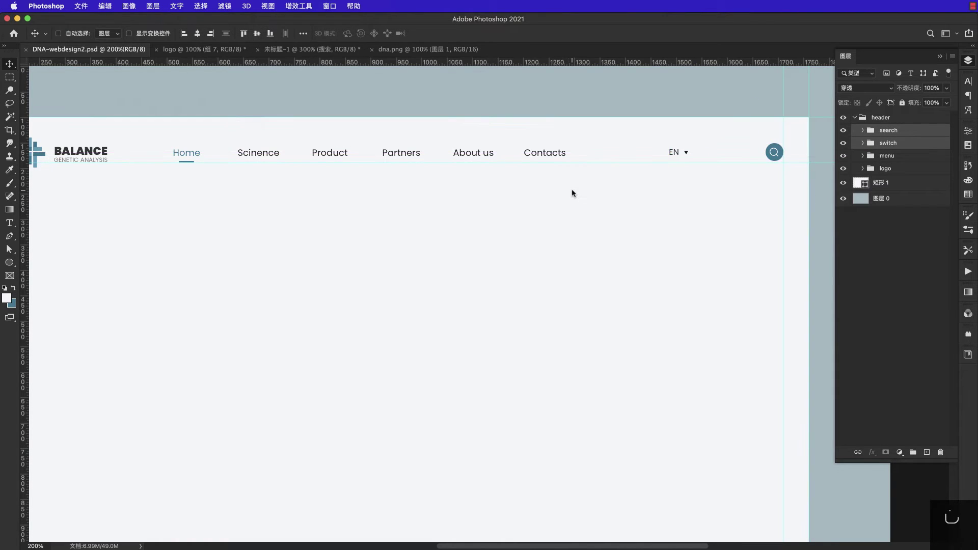
Move the EN switch about 105 px right, closer to the search button
scroll(573, 193, "left", 3)
left_click(912, 142)
left_click_drag(730, 179, 783, 186)
Centre the nav menu horizontally on the white page background and save
left_click(887, 156)
scroll(581, 162, "left", 3)
scroll(581, 162, "left", 2)
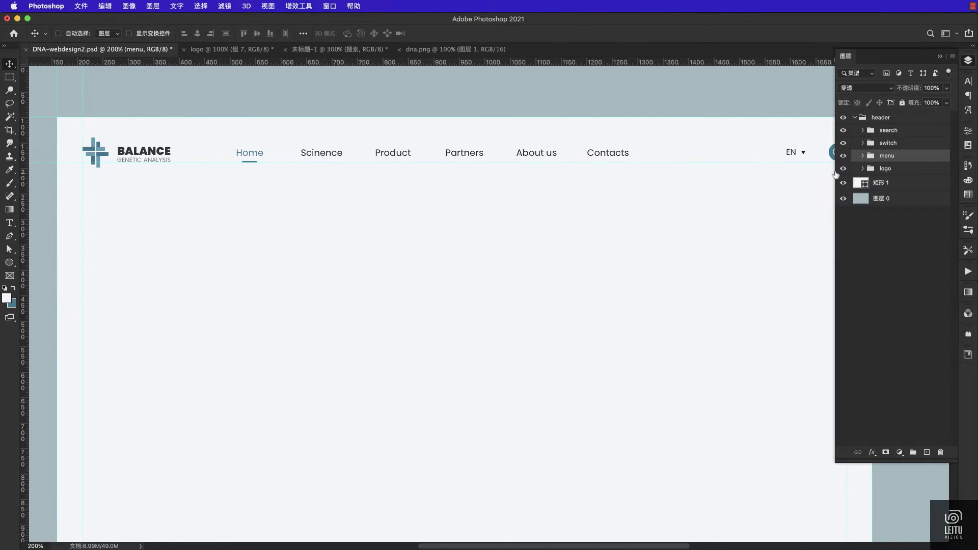
left_click(897, 305)
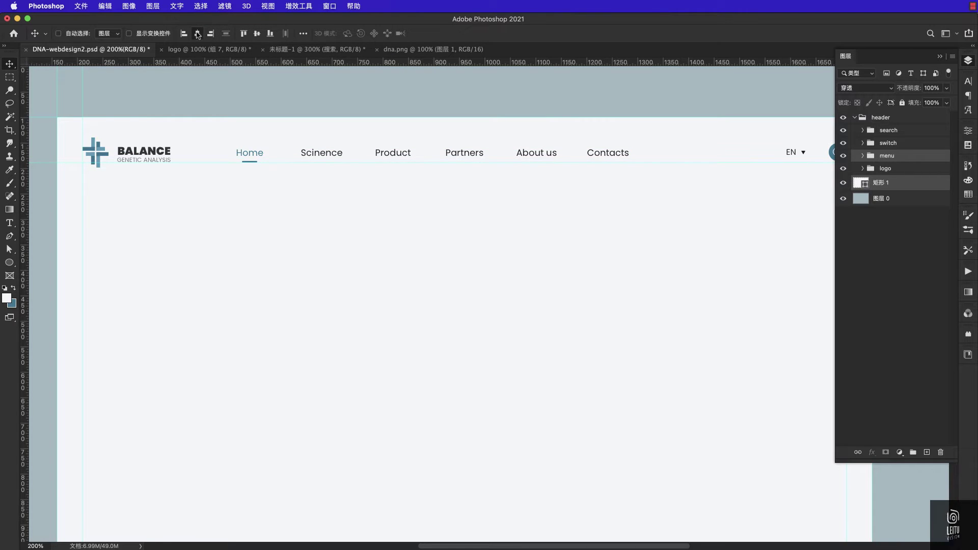
left_click(197, 34)
key("ctrl+s")
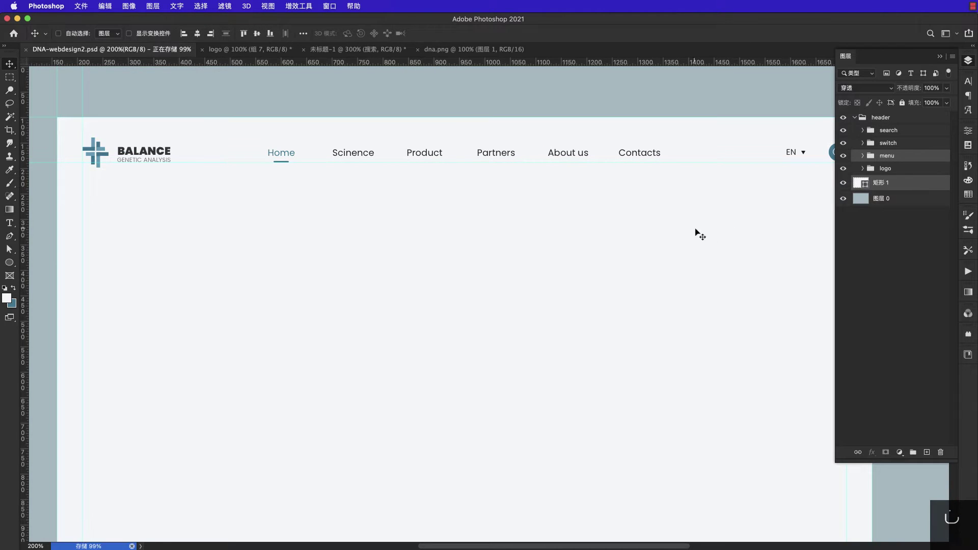
key("ctrl+minus")
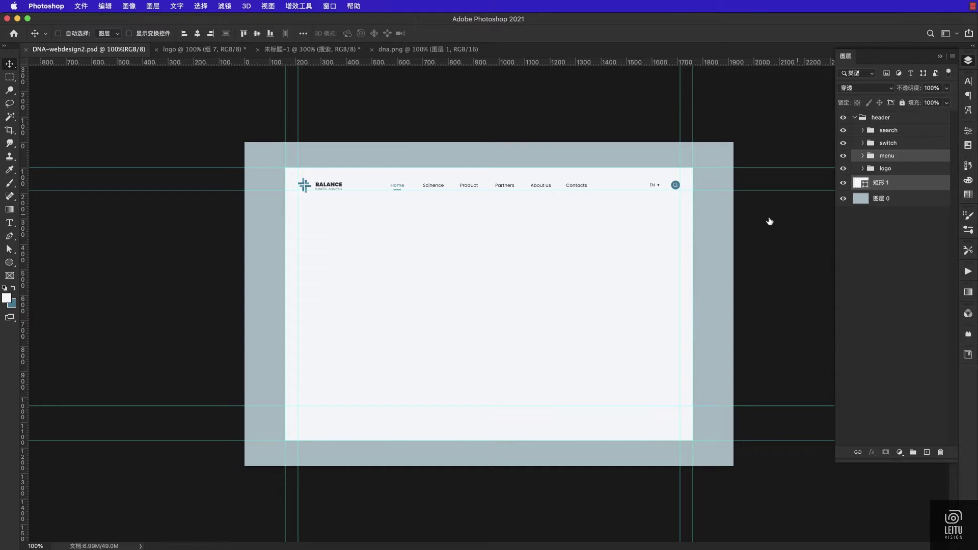
key("ctrl+semicolon")
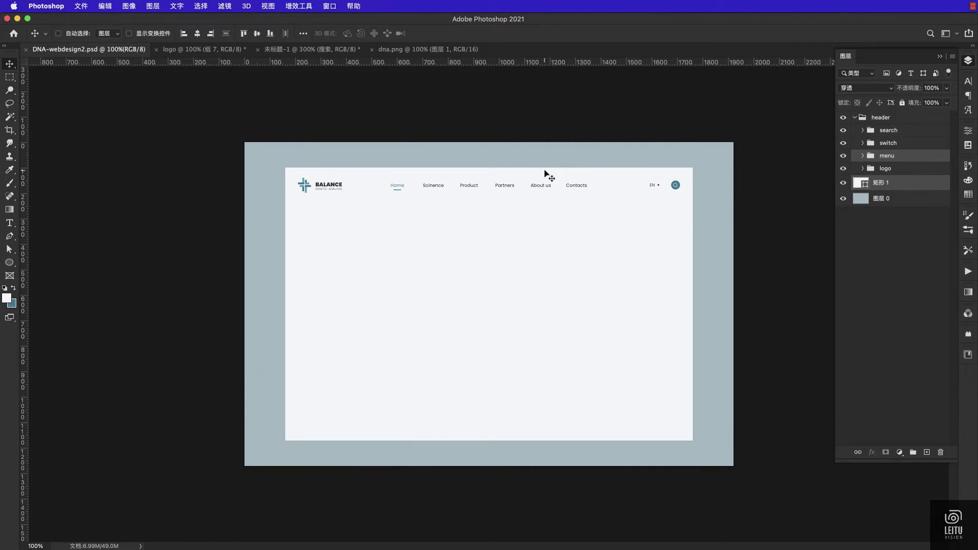
key("ctrl+semicolon")
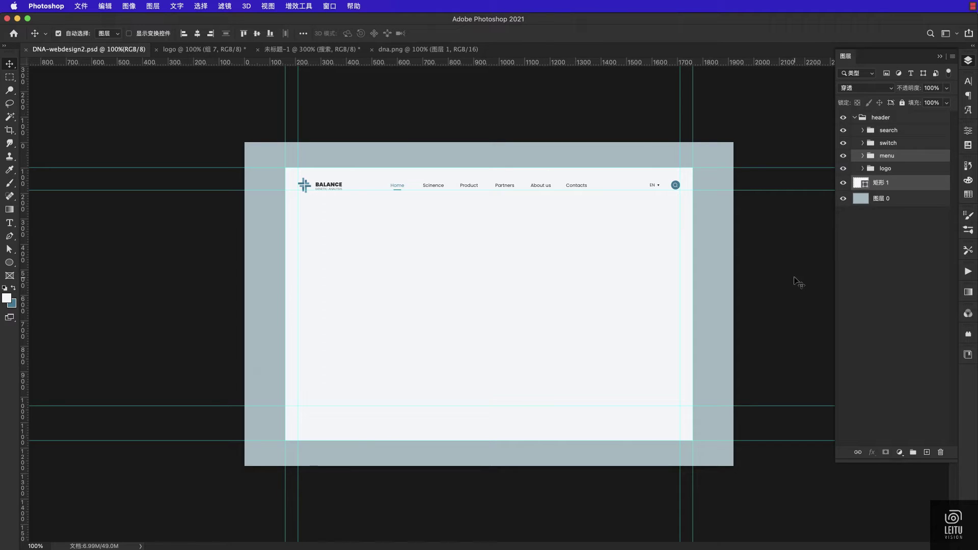
key("super+Tab")
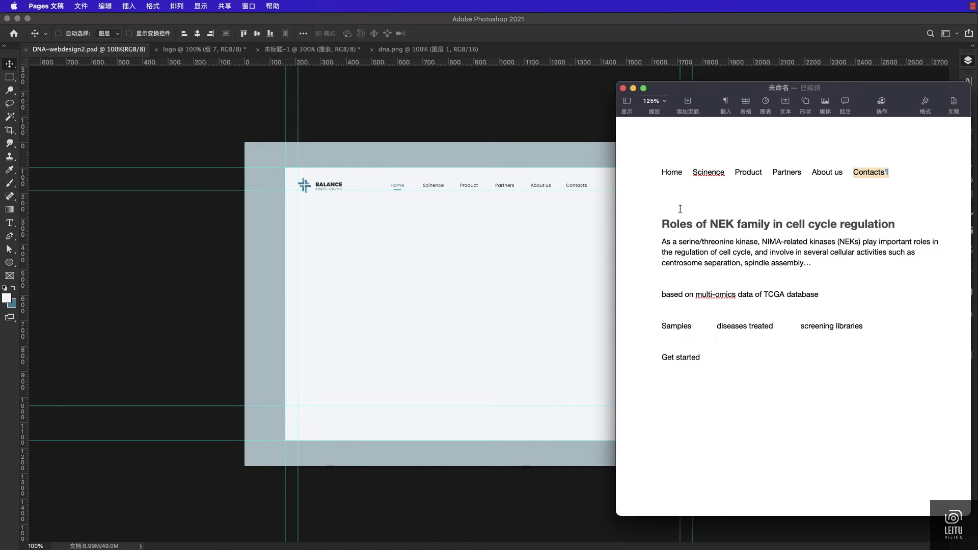
left_click_drag(662, 224, 898, 234)
key("super+Tab")
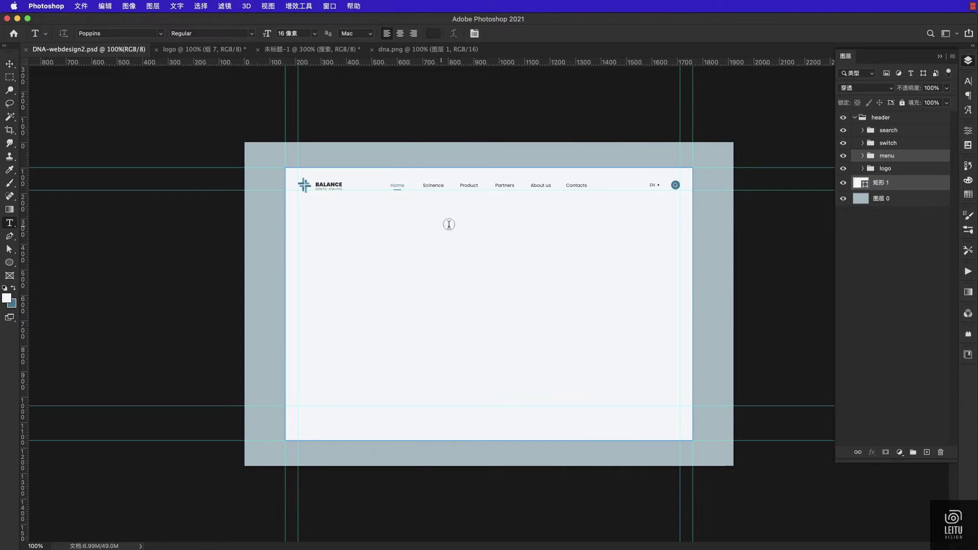
Collapse the header group and add a new layer group named 'center'
left_click(855, 118)
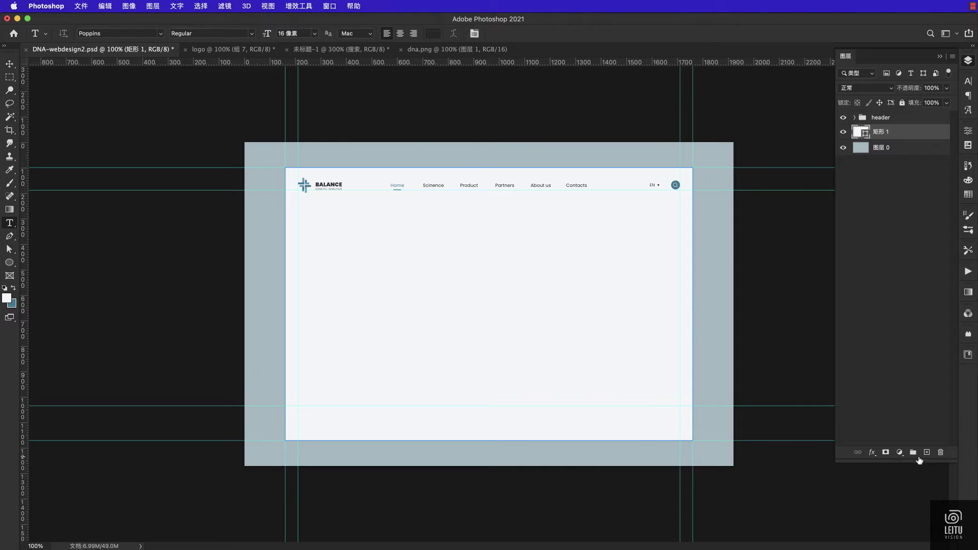
left_click(914, 455)
double_click(877, 130)
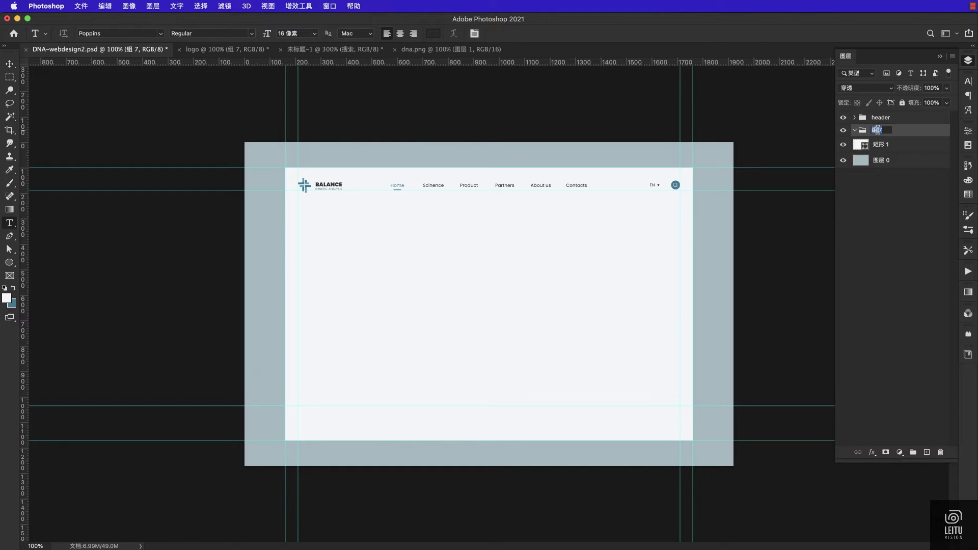
type("center")
key("Return")
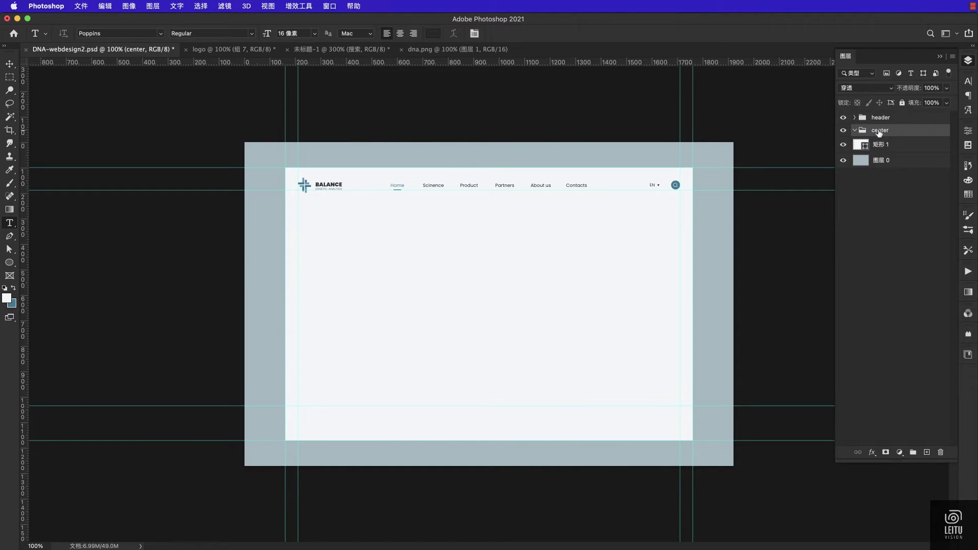
Paste the heading text below the navigation and set it to Poppins Bold
left_click(428, 220)
type("Roles of NFK family in cell cycle regulation")
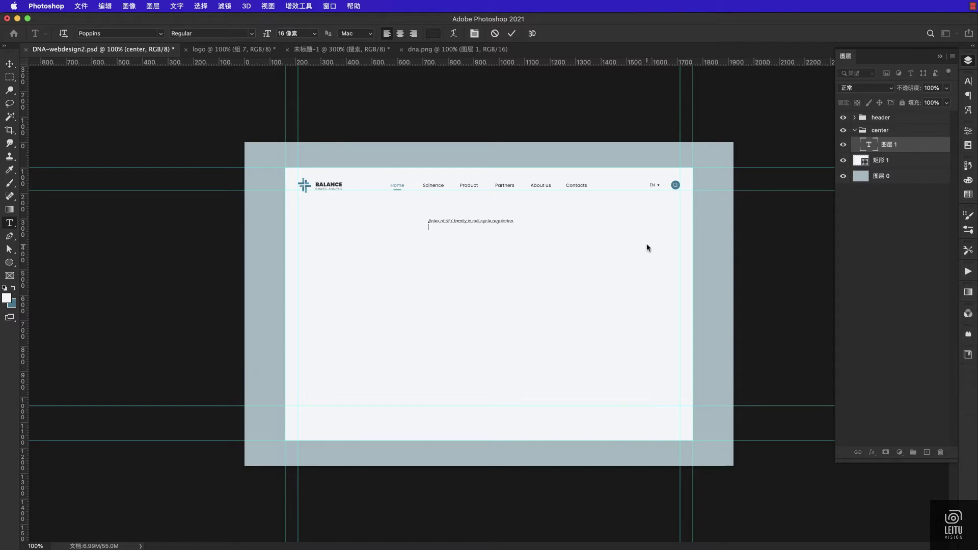
key("ctrl+a")
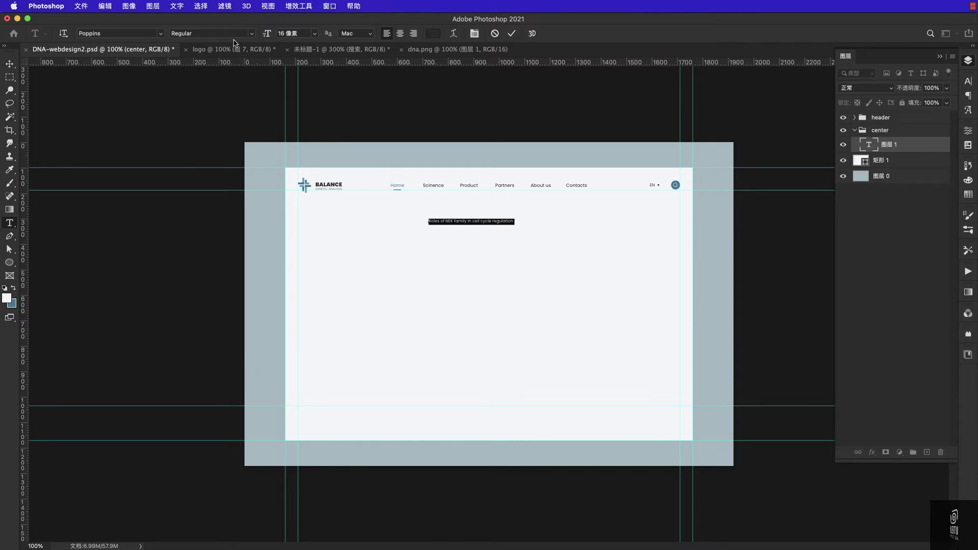
left_click(212, 33)
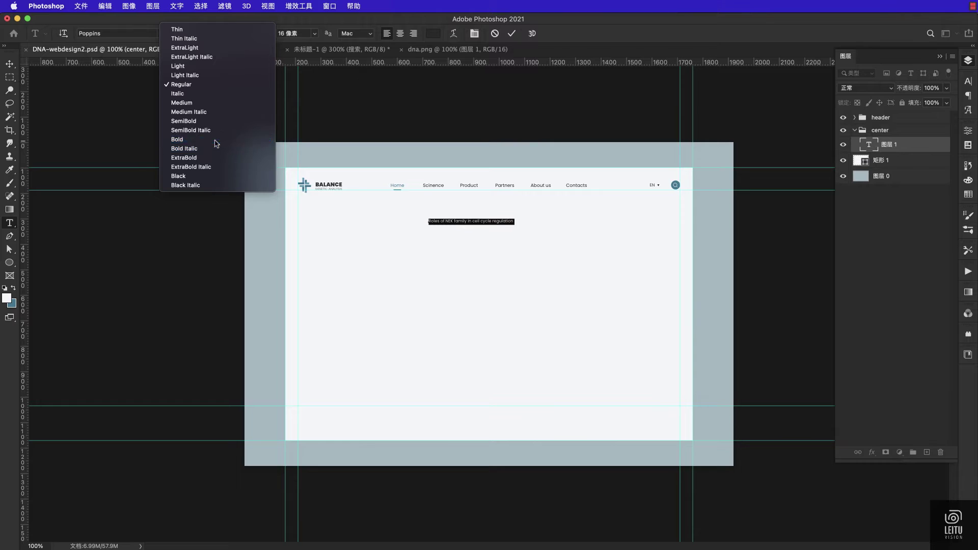
left_click(214, 139)
Colour the heading teal, sampled from the search icon, and size it 60 px
left_click(433, 33)
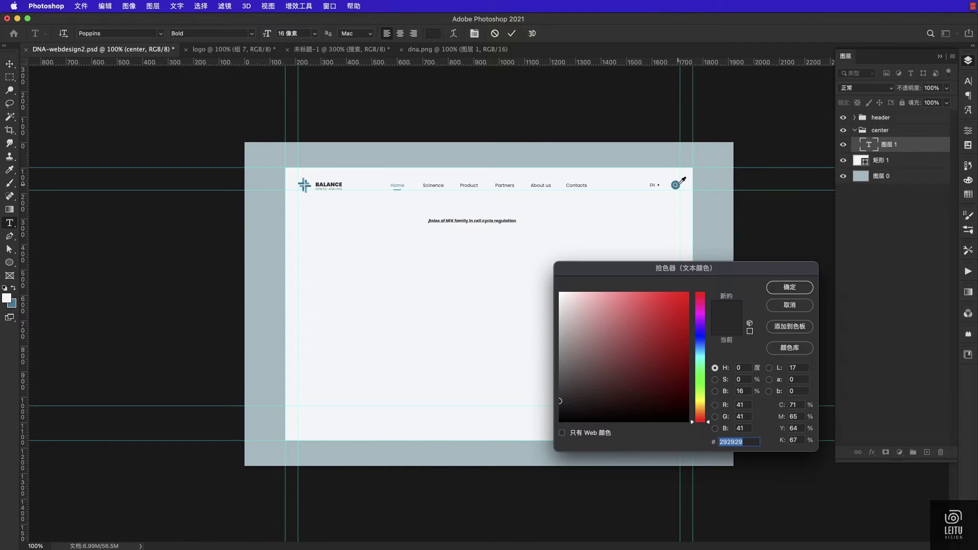
left_click(676, 186)
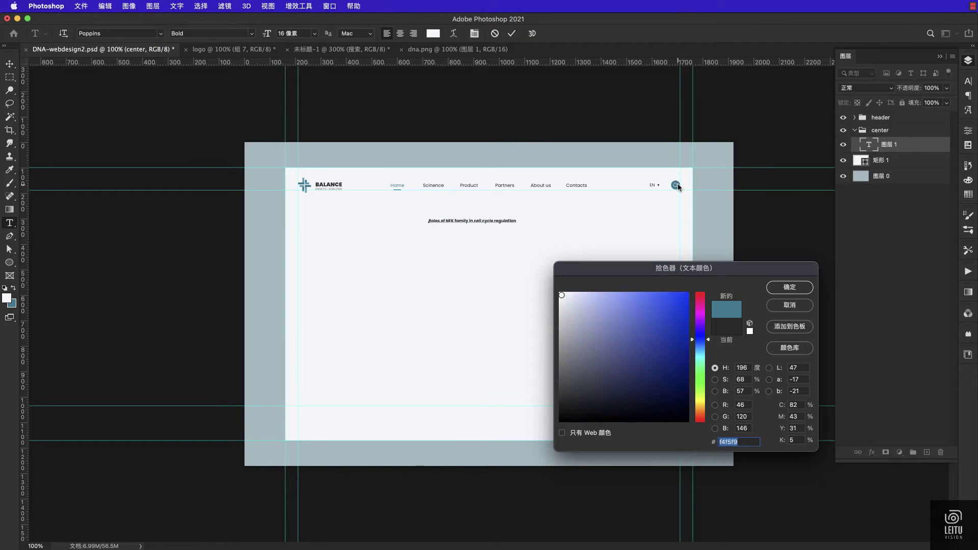
left_click(791, 287)
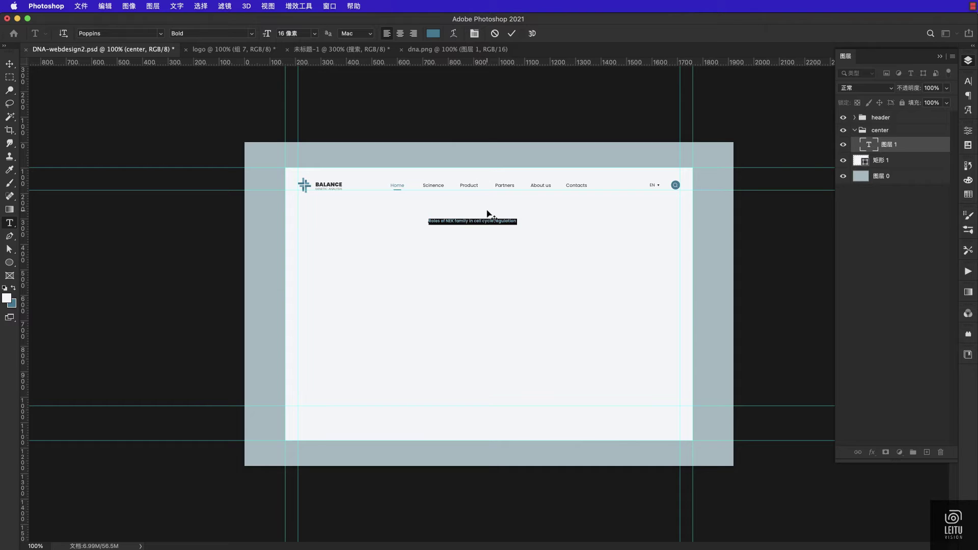
left_click(313, 38)
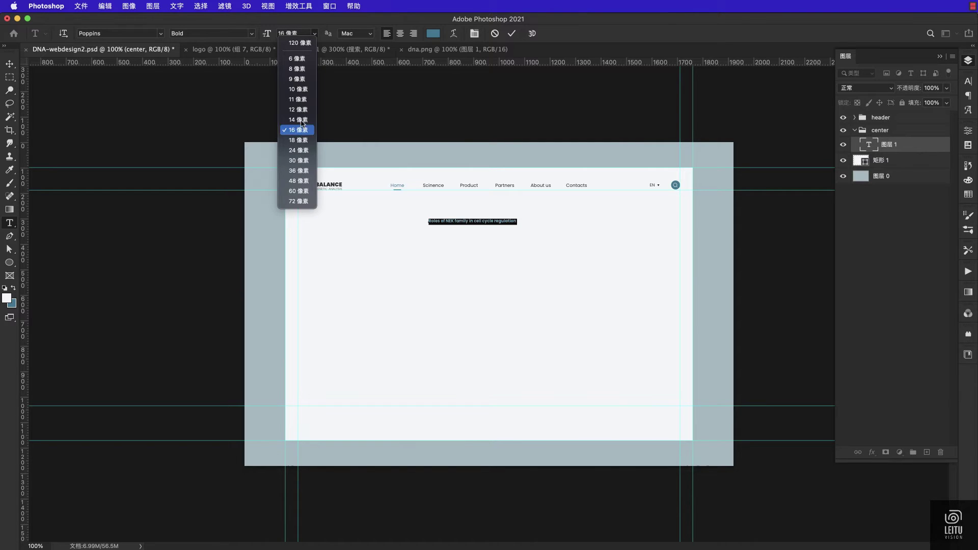
left_click(306, 199)
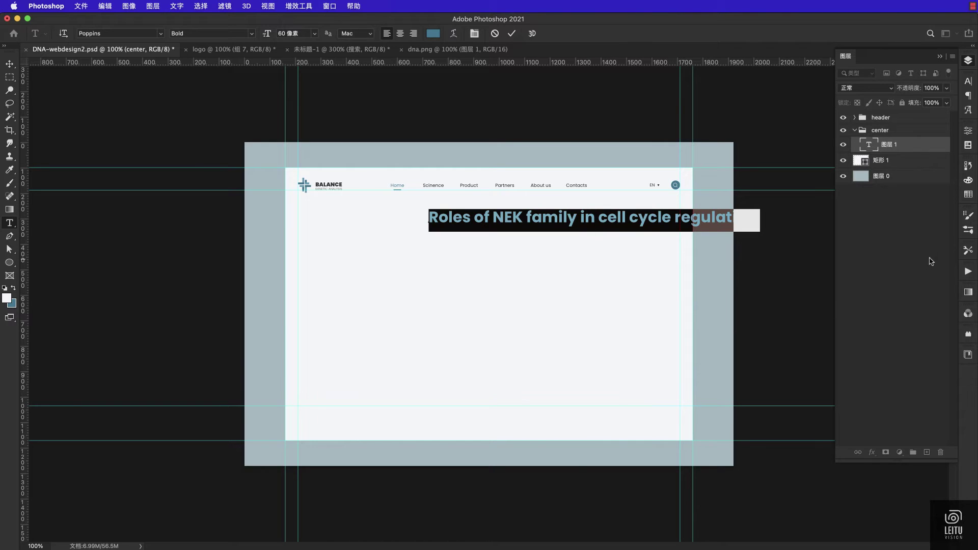
Make the heading All Caps, break it after FAMILY, and raise its leading four steps
left_click(968, 81)
left_click(881, 166)
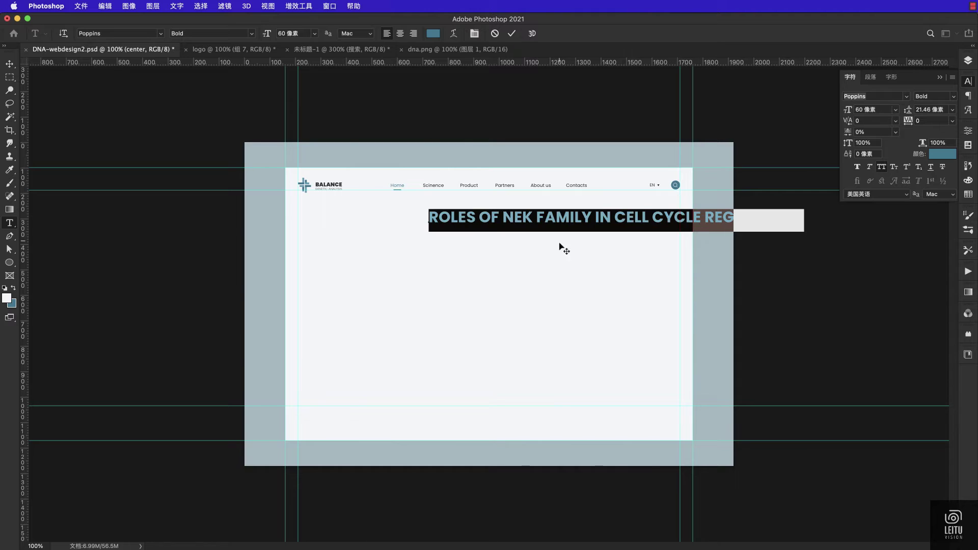
left_click(594, 218)
key("Return")
key("ctrl+a")
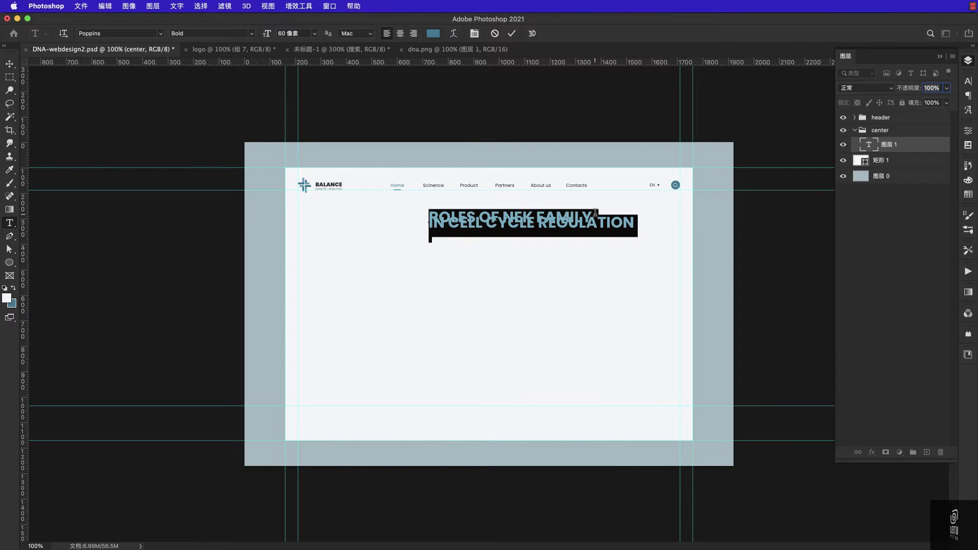
key("alt+Down")
key("alt+Down")
key("alt+Down")
key("alt+Down")
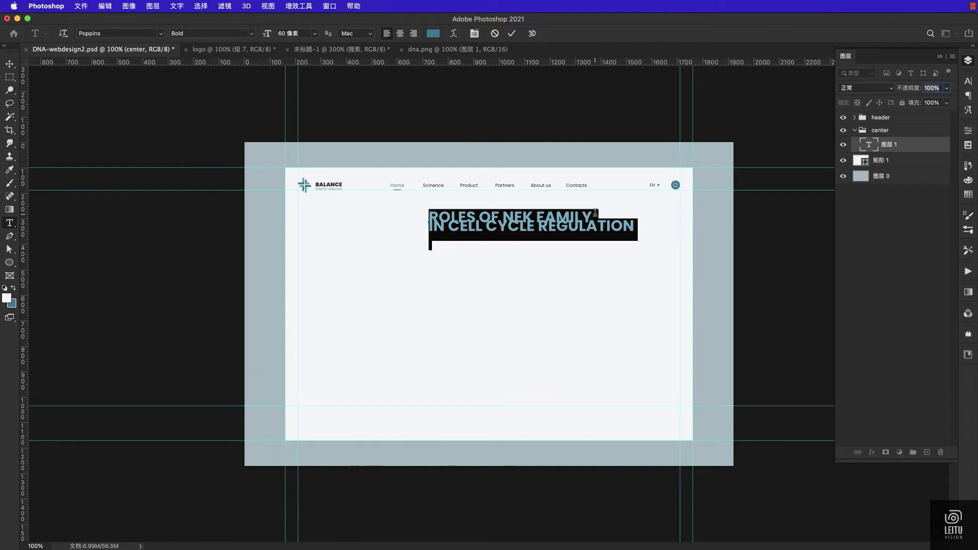
key("alt+Down")
key("alt+Down")
key("alt+Down")
key("alt+Down")
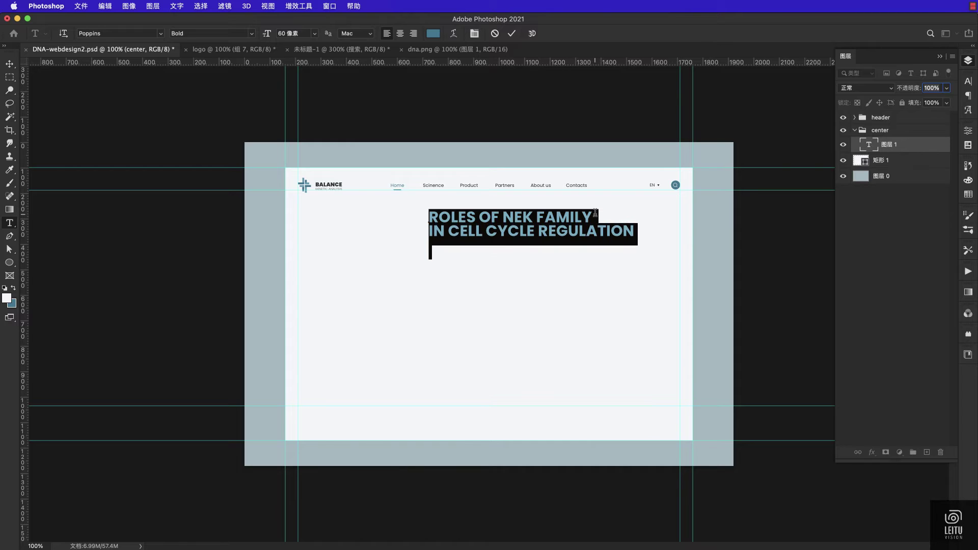
key("alt+Down")
key("alt+Down")
key("alt+Down")
key("alt+Down")
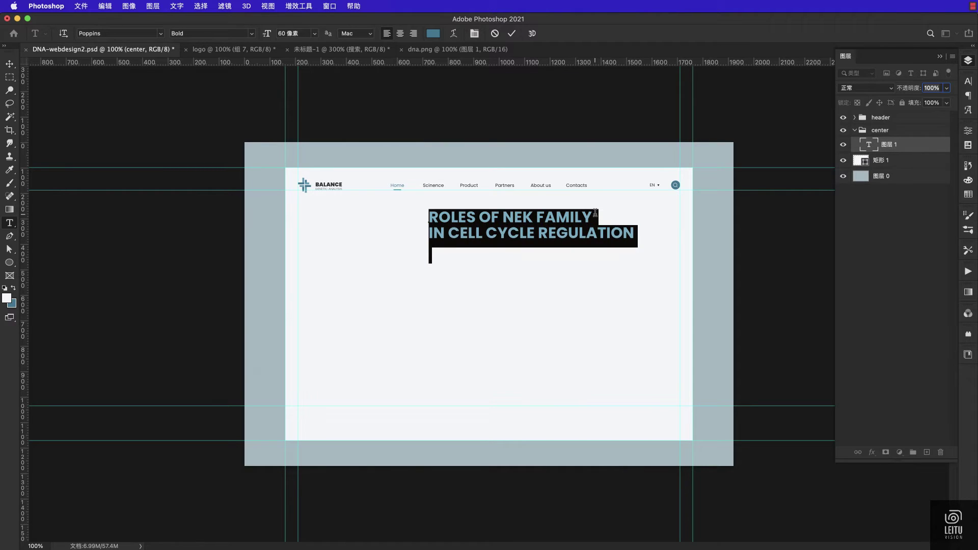
key("alt+Down")
key("alt+Down")
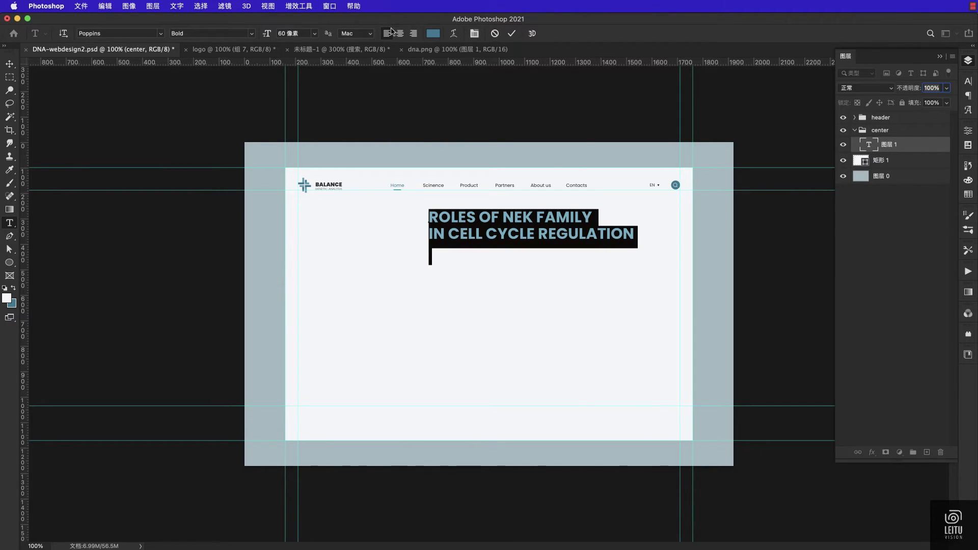
Centre-align the heading lines and centre the heading horizontally on the white page
left_click(400, 34)
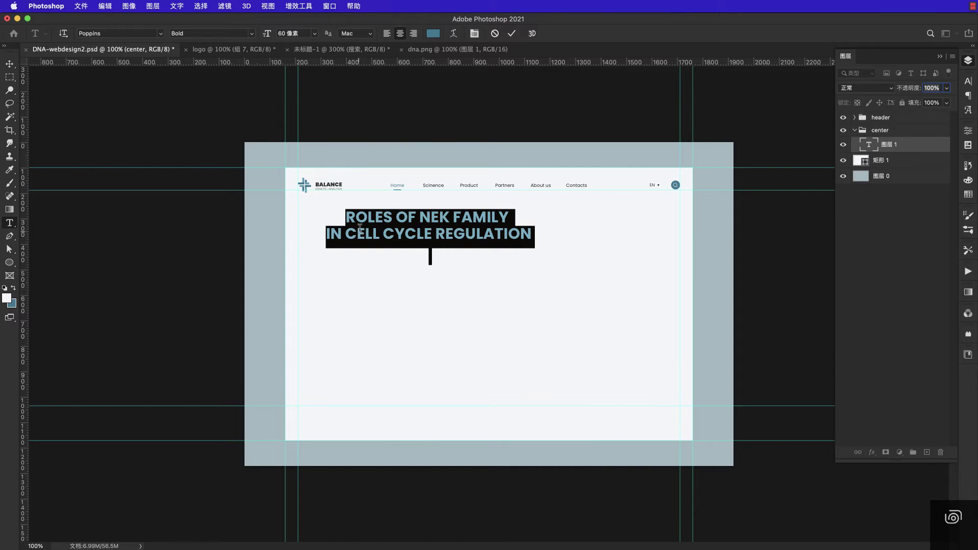
left_click(432, 252)
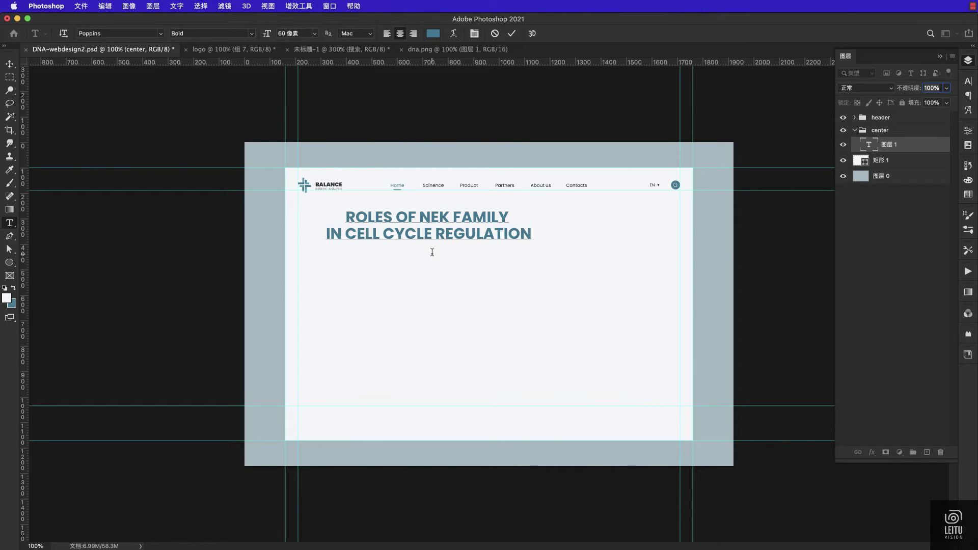
left_click(9, 63)
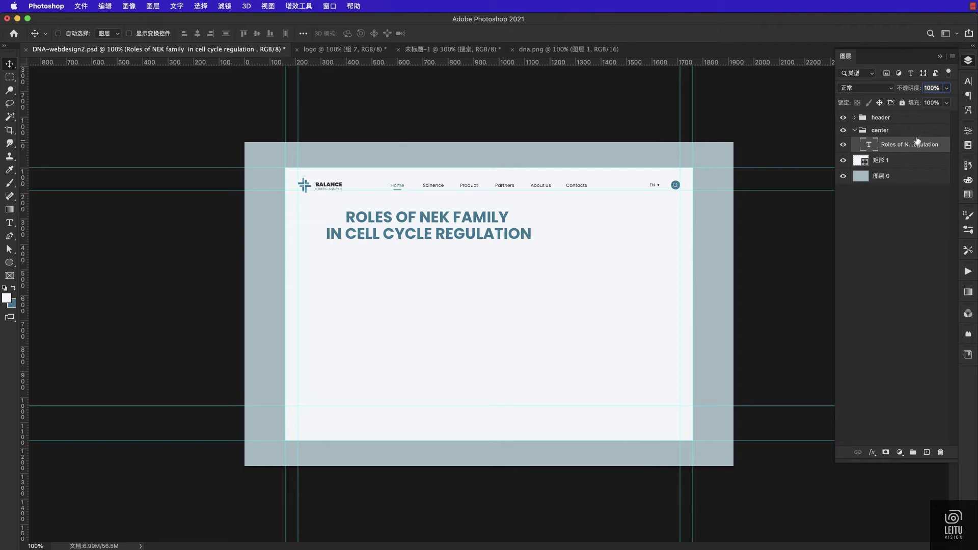
left_click(894, 162, "shift")
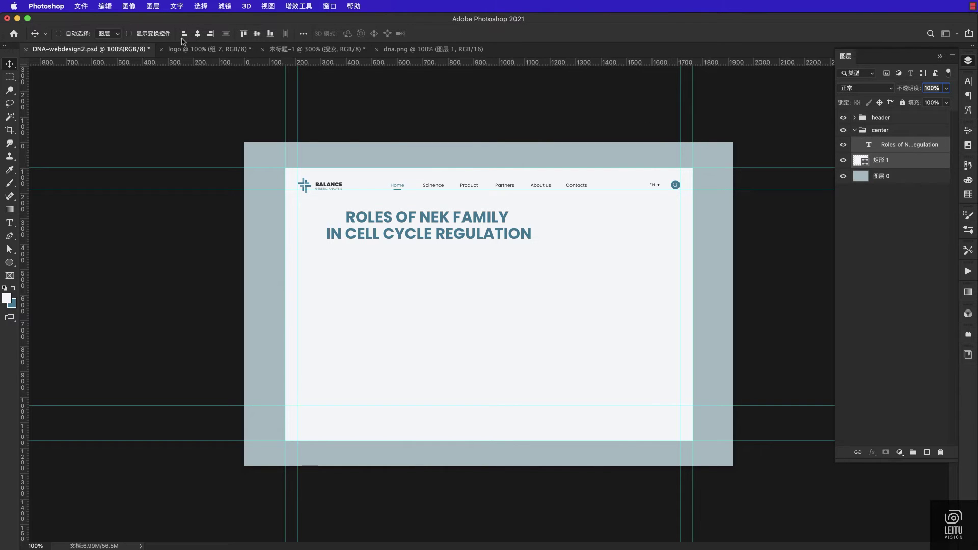
left_click(198, 34)
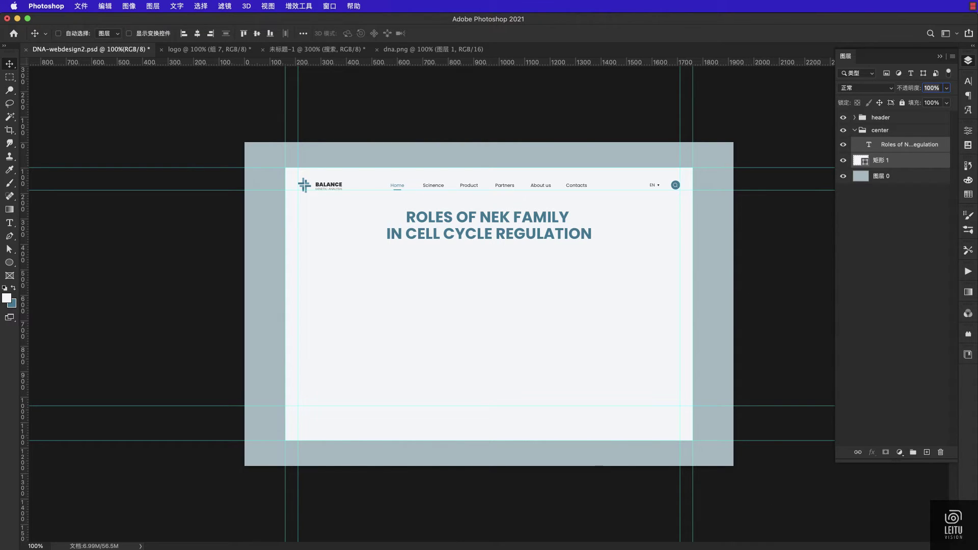
Copy the first body paragraph from the Pages document
key("super+Tab")
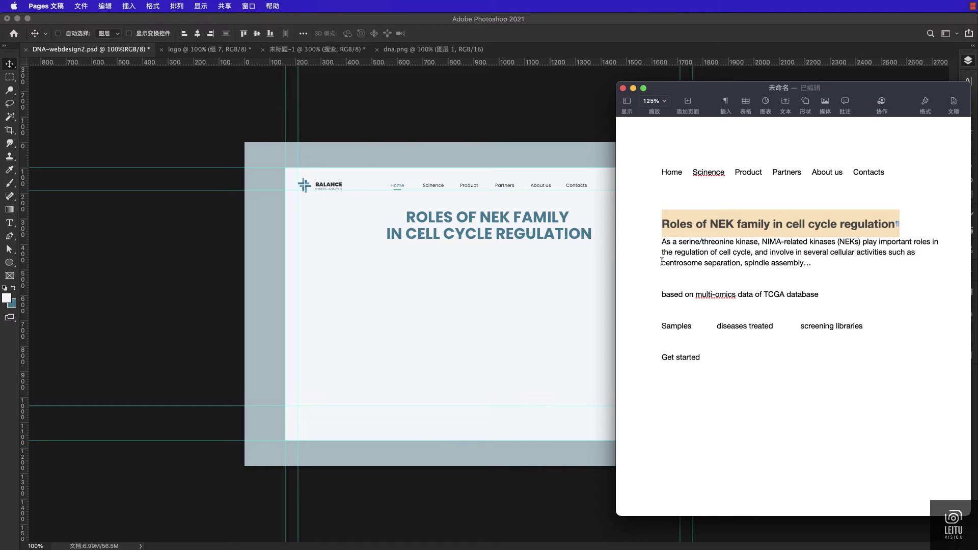
left_click_drag(664, 240, 826, 264)
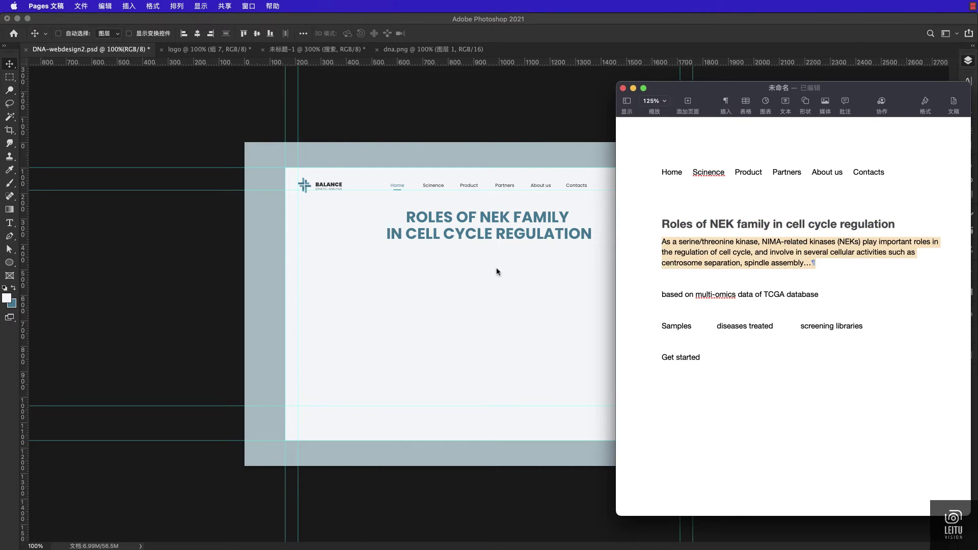
key("super+Tab")
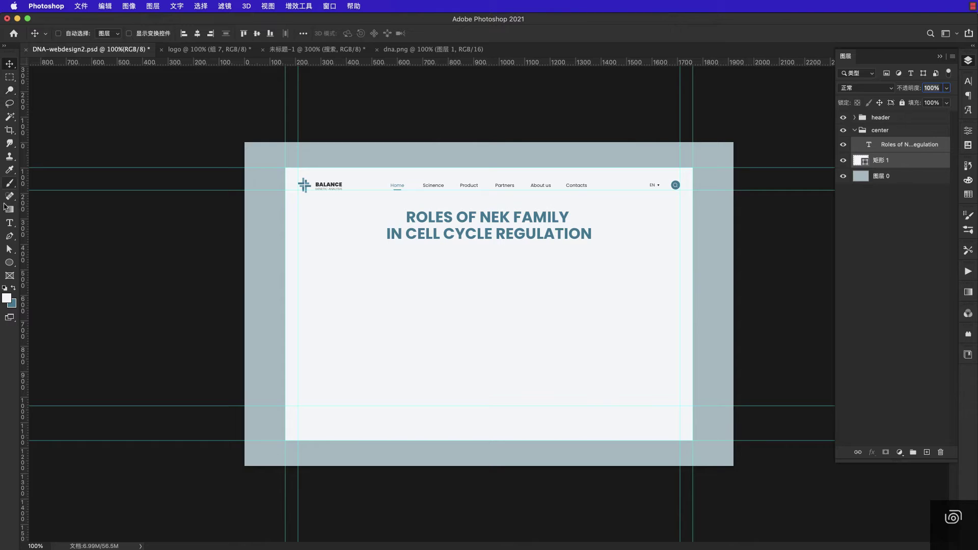
Paste the intro paragraph into a text box below the heading at 14 px Regular
left_click(9, 223)
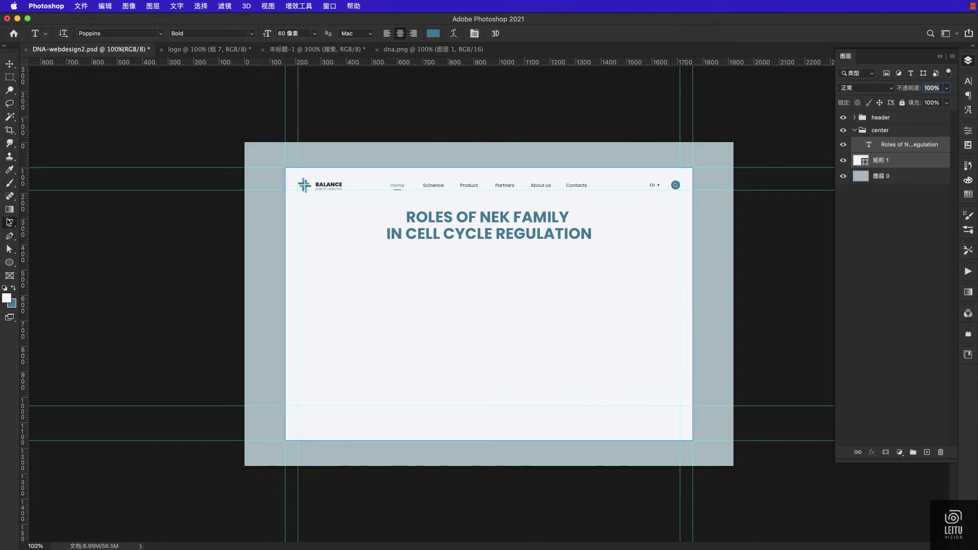
left_click(897, 147)
mouse_move(368, 256)
left_mouse_down()
mouse_move(606, 272)
mouse_move(610, 282)
left_mouse_up()
type("AS A SERINE/THREONINE KINASE,")
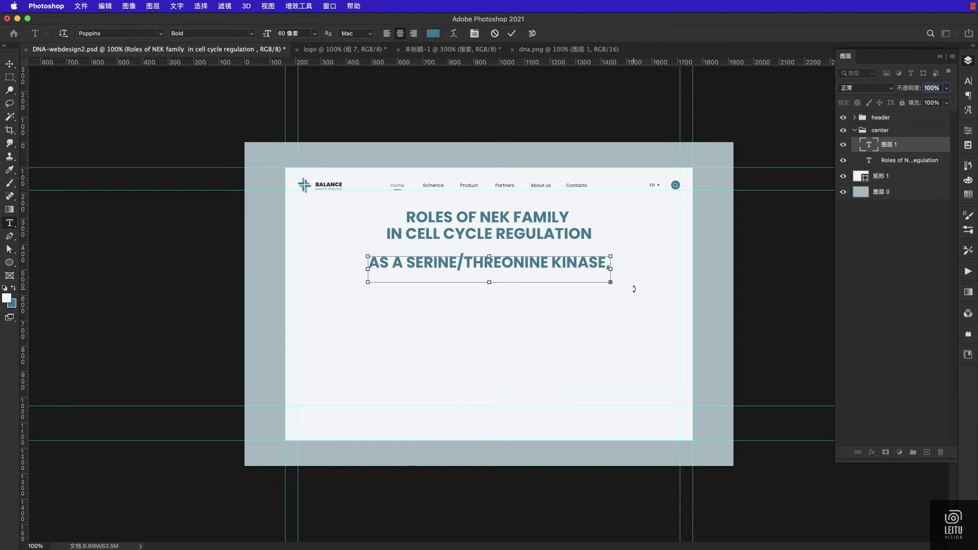
key("super+a")
left_click(314, 33)
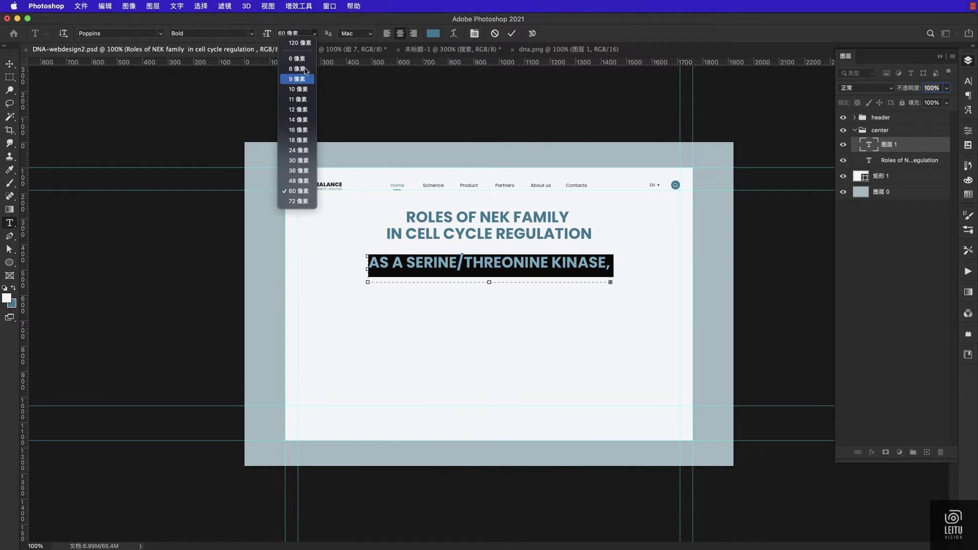
left_click(302, 125)
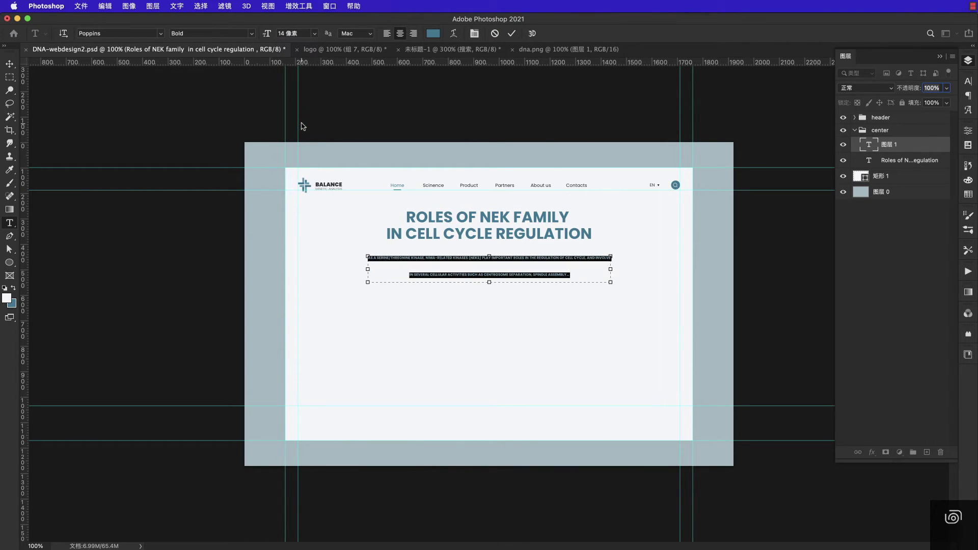
left_click(252, 34)
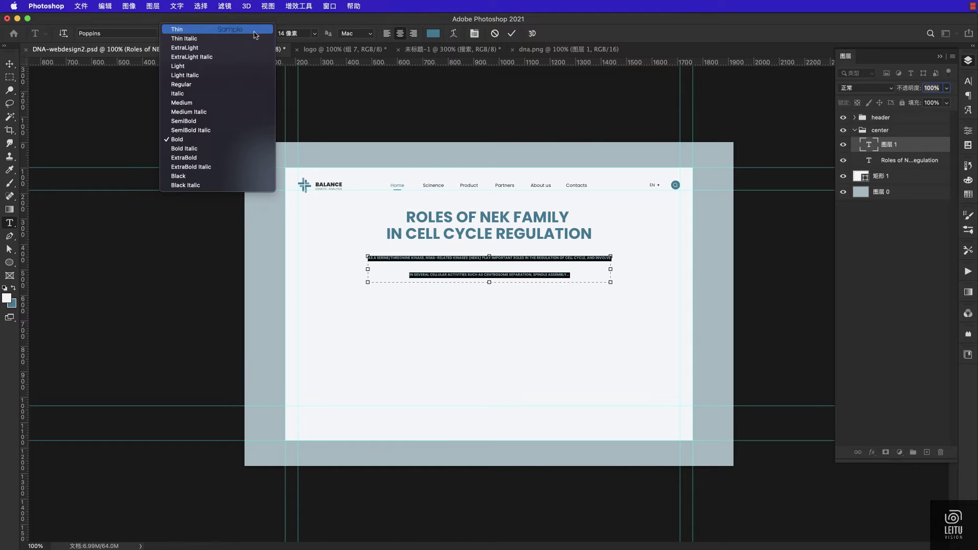
left_click(216, 91)
Tighten the paragraph's leading two steps and widen its tracking slightly
left_click(537, 260)
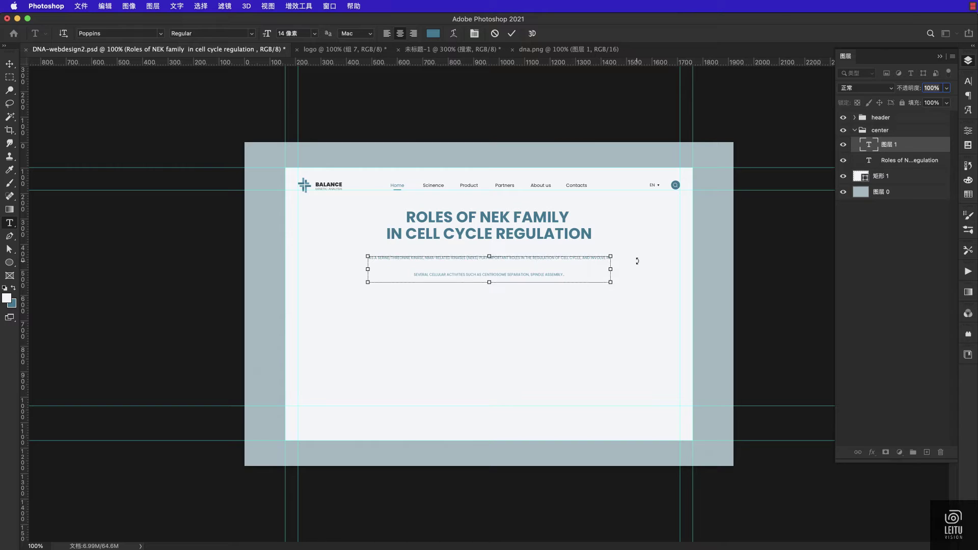
key("ctrl+a")
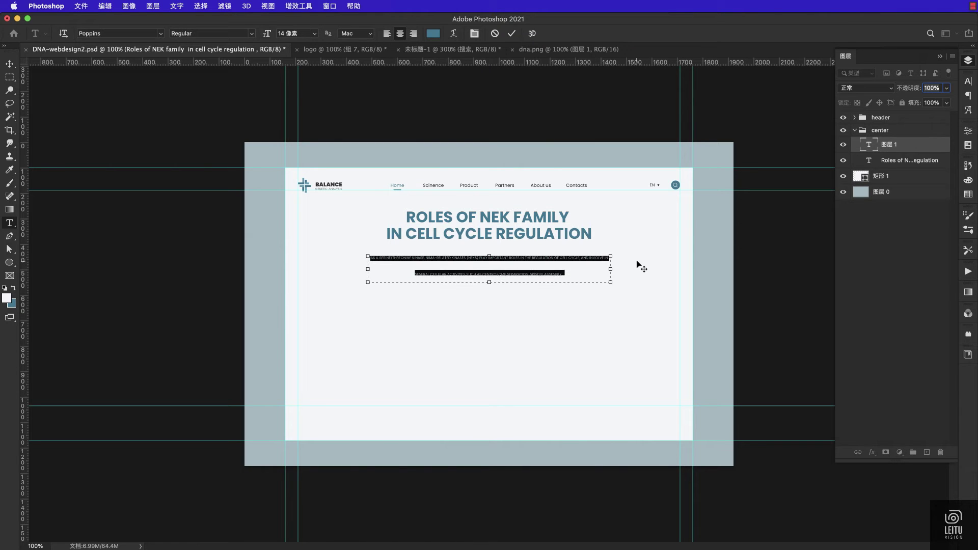
key("alt+Up")
key("alt+Up")
key("alt+Up")
key("alt+Up")
key("alt+Up")
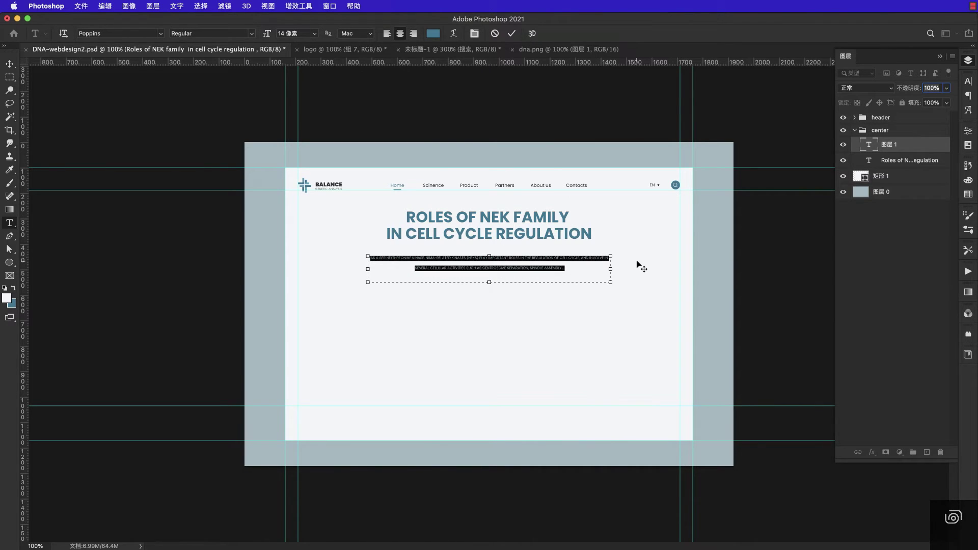
key("alt+Up")
key("alt+Up")
key("alt+Up")
key("alt+Up")
key("alt+Up")
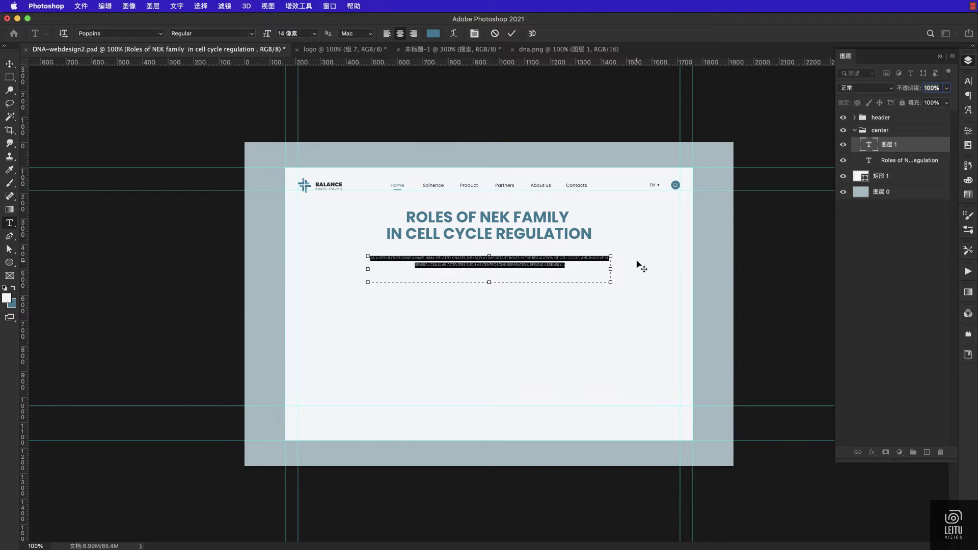
key("alt+Right")
Narrow the paragraph box to rewrap it and centre it beneath the title
left_click_drag(611, 269, 520, 267)
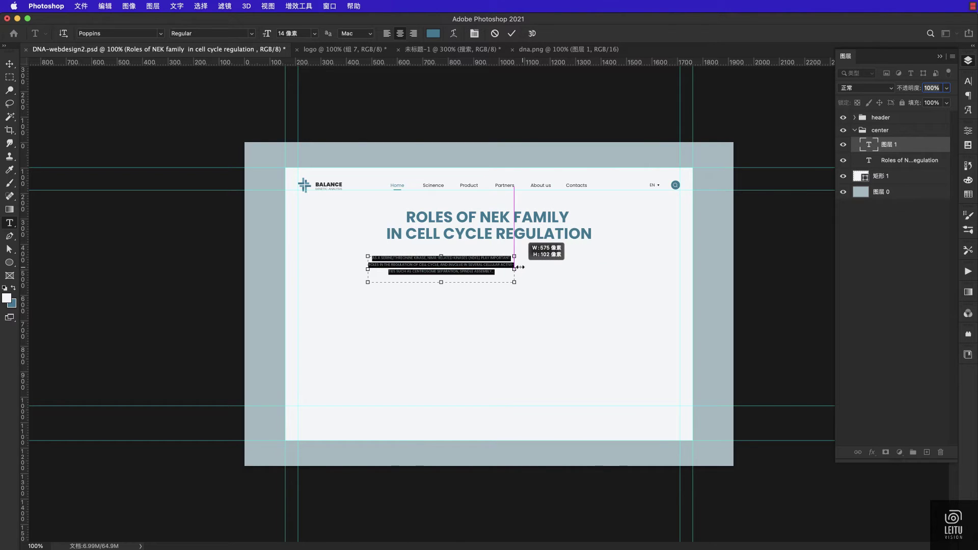
left_click(10, 63)
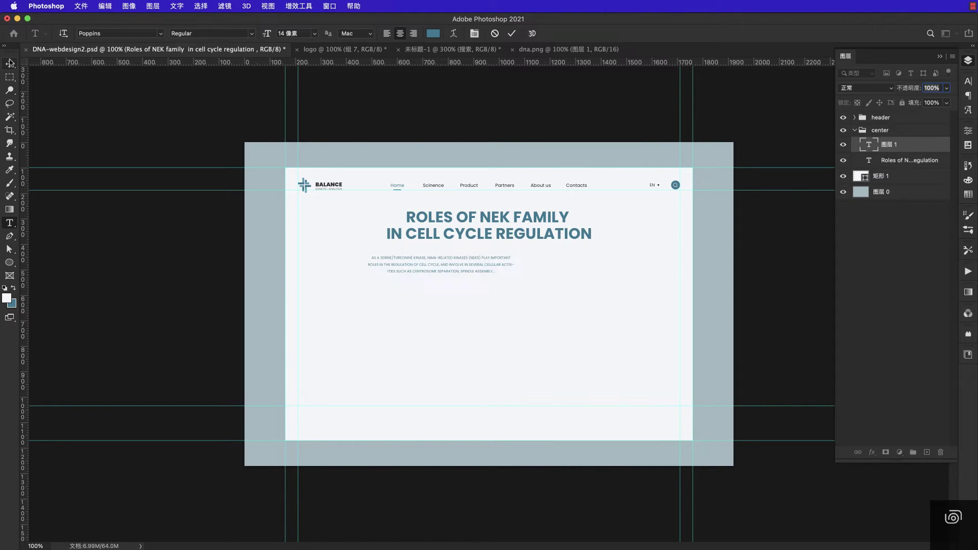
left_click_drag(544, 247, 595, 237)
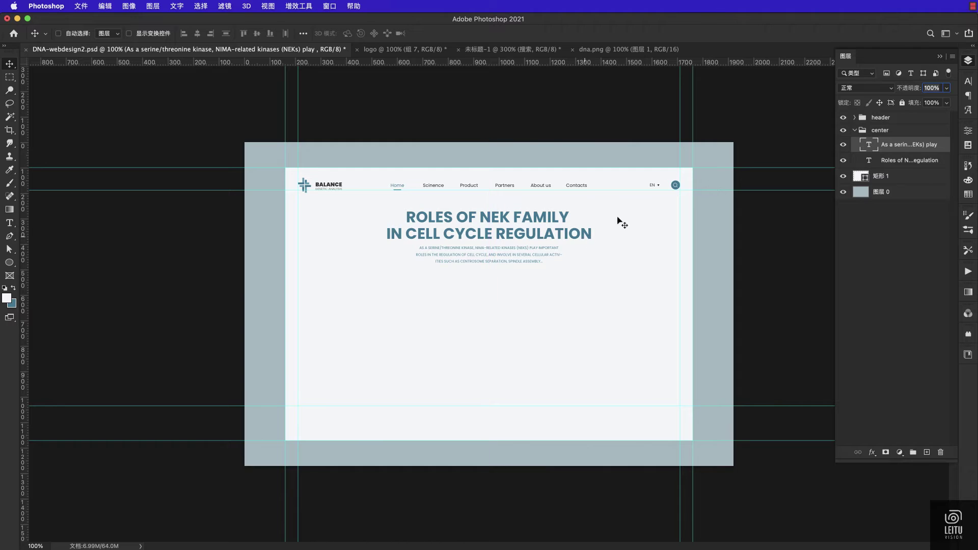
Nudge the title down slightly, then back up with two arrow-key taps
left_click(897, 176, "super")
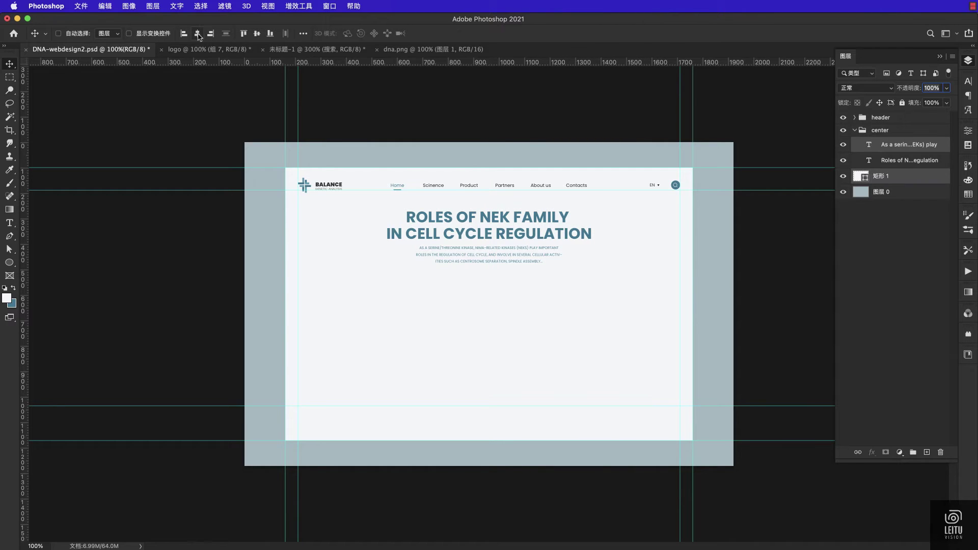
left_click(917, 160)
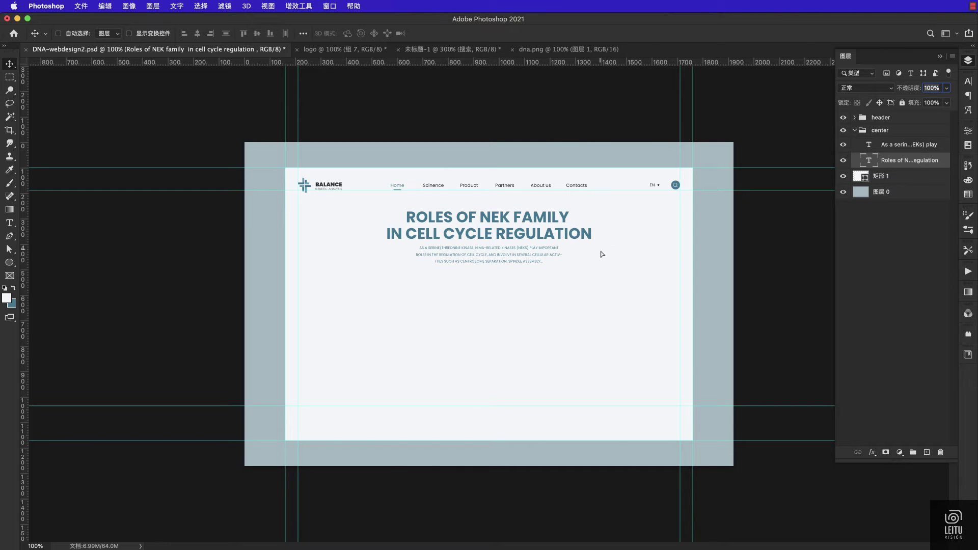
left_click_drag(602, 253, 602, 257)
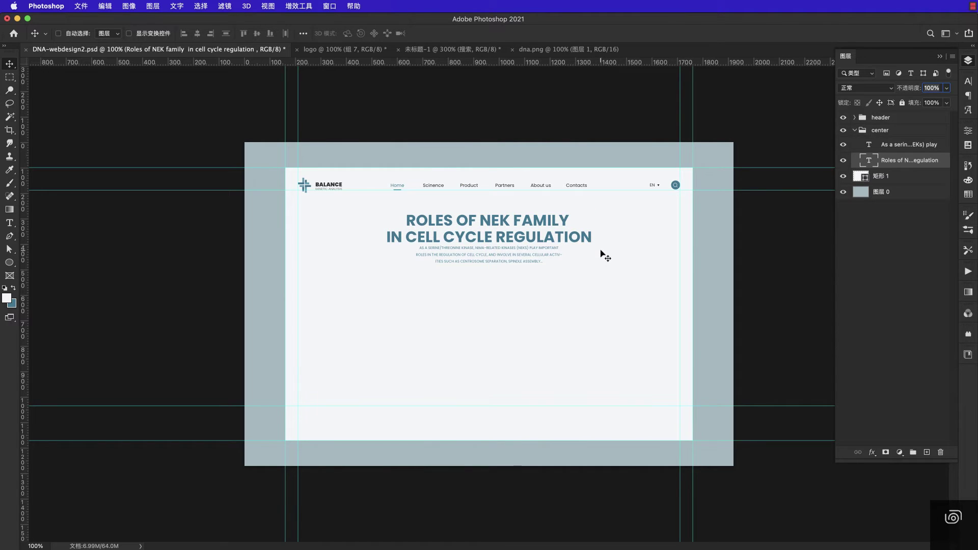
key("Up")
key("Up")
key("Up")
key("Up")
key("Up")
key("Up")
key("Up")
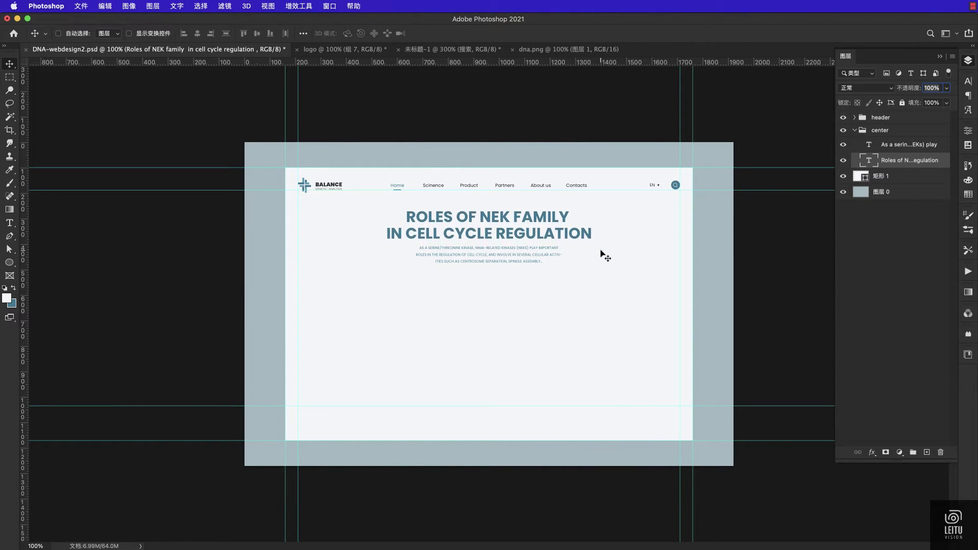
key("Up")
key("Up")
key("Up")
key("Up")
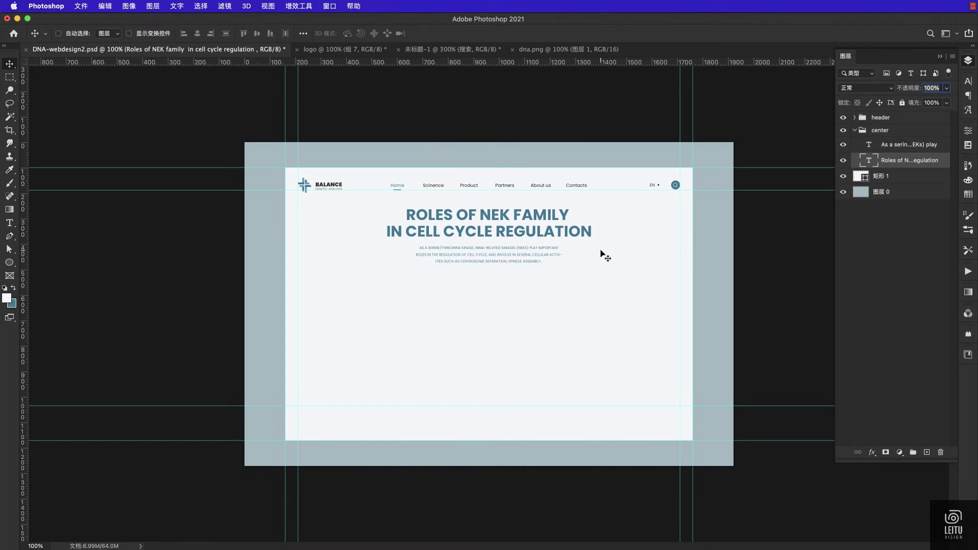
Group the title and paragraph layers and name the group 'info'
left_click(900, 153, "ctrl")
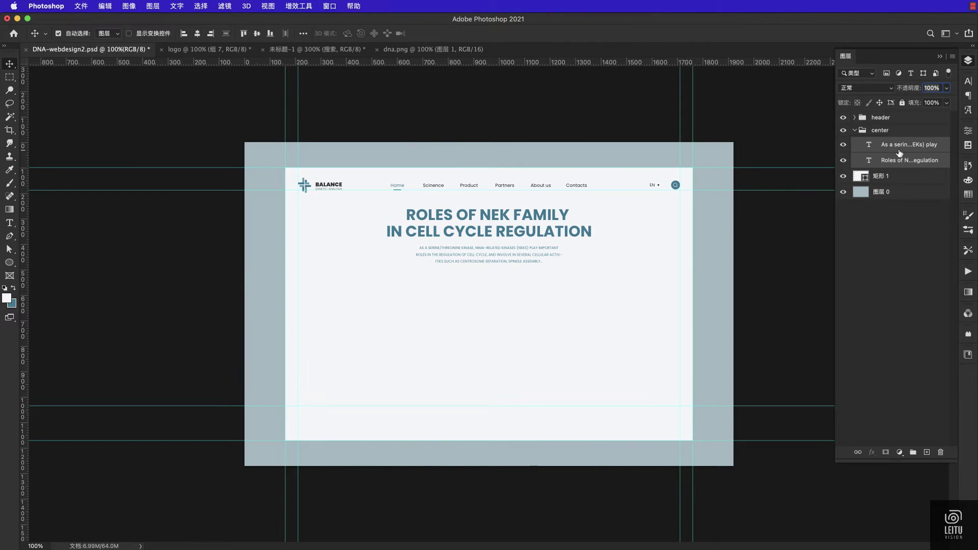
key("ctrl+g")
double_click(884, 143)
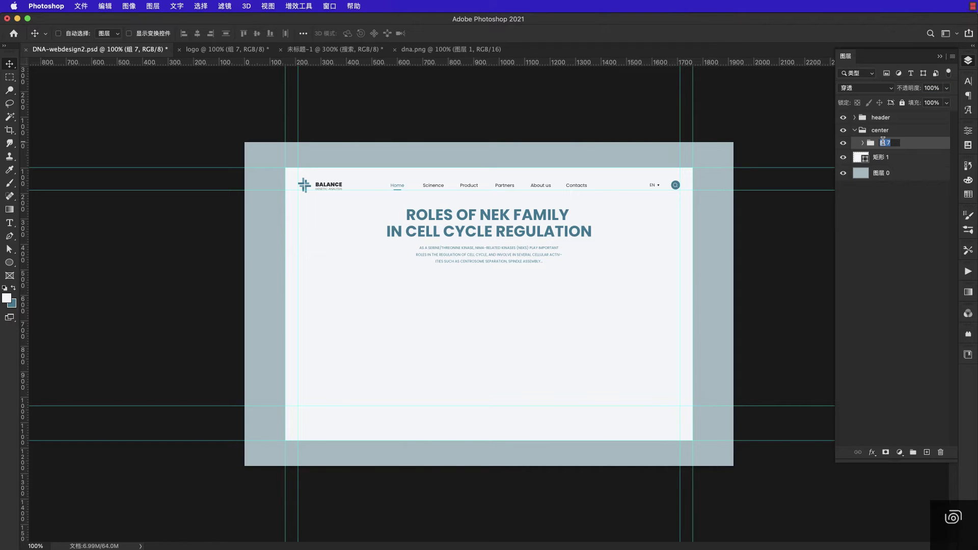
key("BackSpace")
type("info")
key("Return")
Enlarge the ROLES OF NEK FAMILY title text to 66 px
key("t")
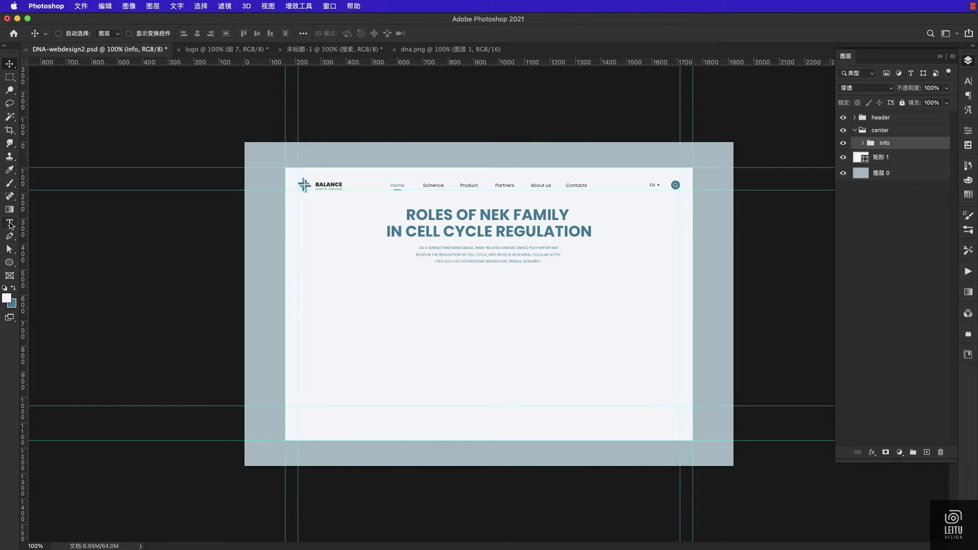
left_click(426, 216)
key("ctrl+a")
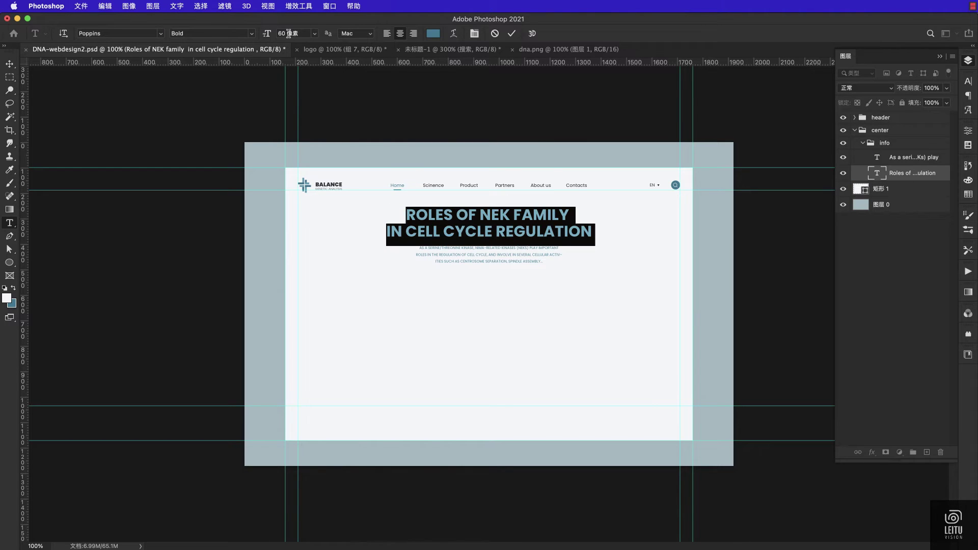
left_click(287, 32)
key("Return")
Increase the title's leading two steps, commit, and collapse the info group
left_click(539, 211)
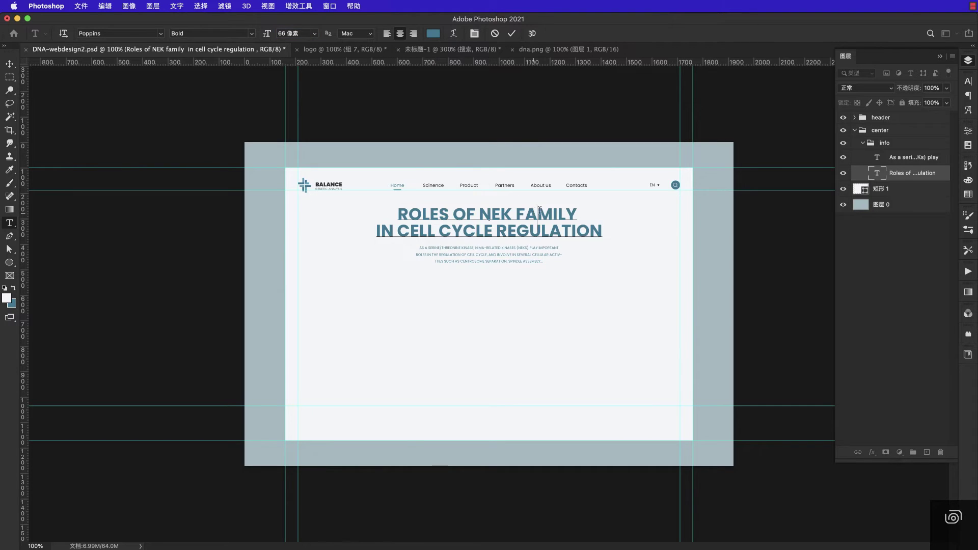
key("ctrl+a")
key("alt+Down")
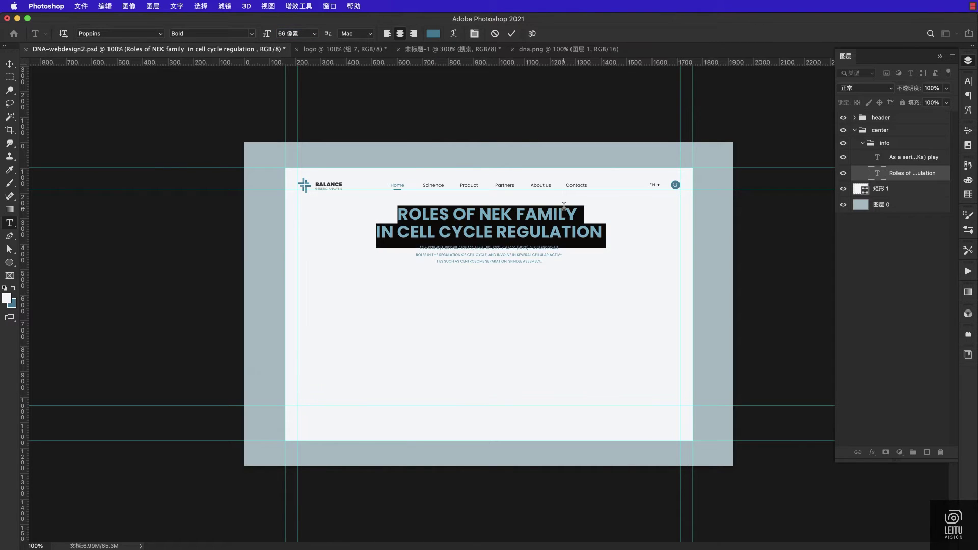
key("alt+Down")
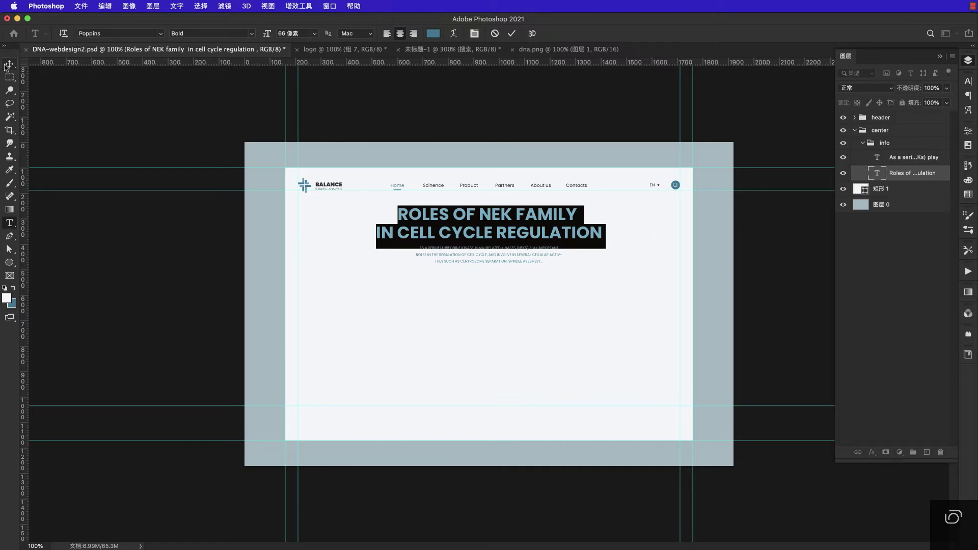
left_click(7, 65)
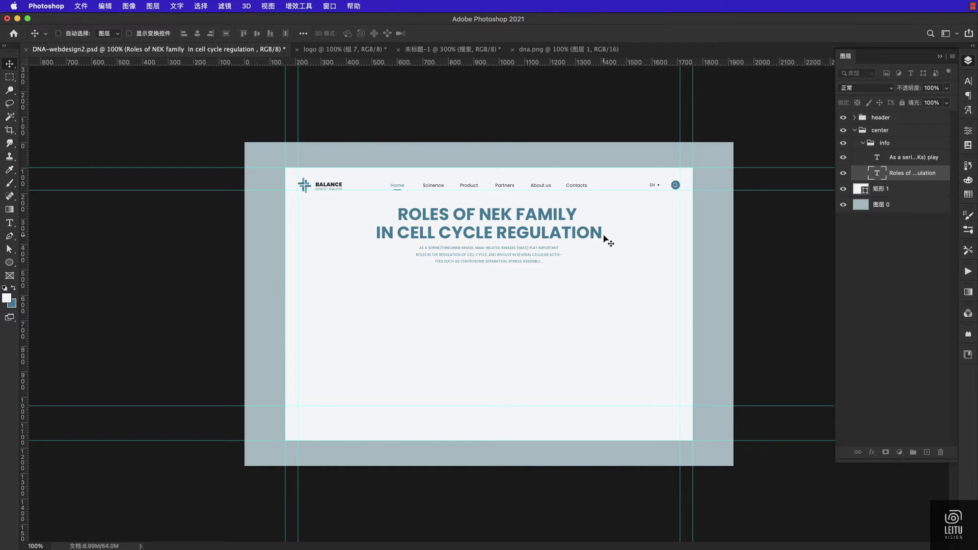
left_click(853, 161)
left_click(862, 144)
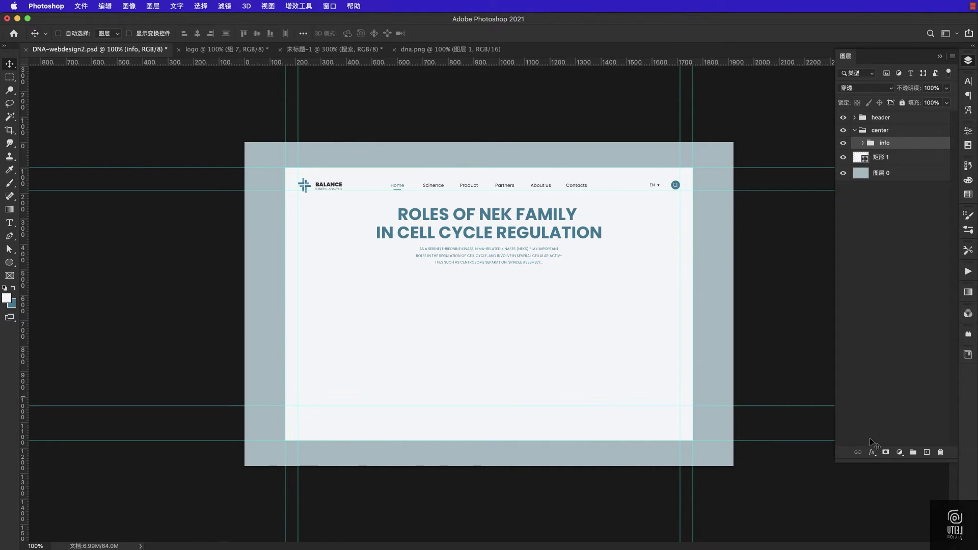
Add a new layer group named 'case' above info
left_click(913, 452)
double_click(884, 142)
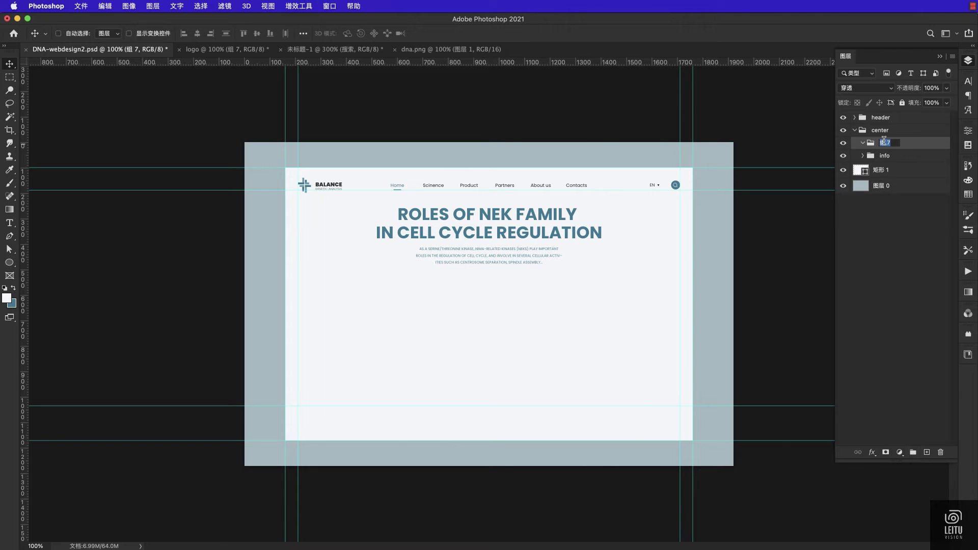
type("case")
key("Return")
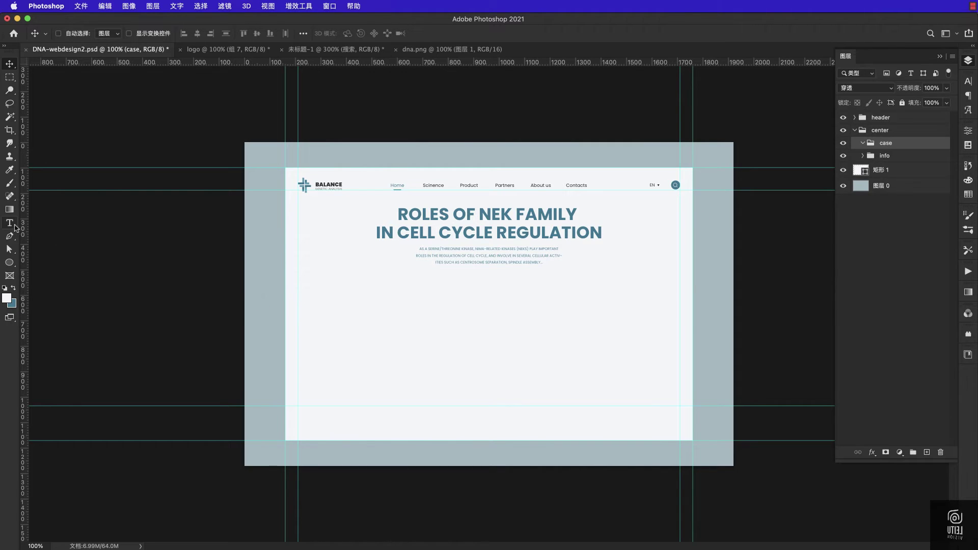
Copy the word Samples from the Pages draft, discarding an empty text layer
key("t")
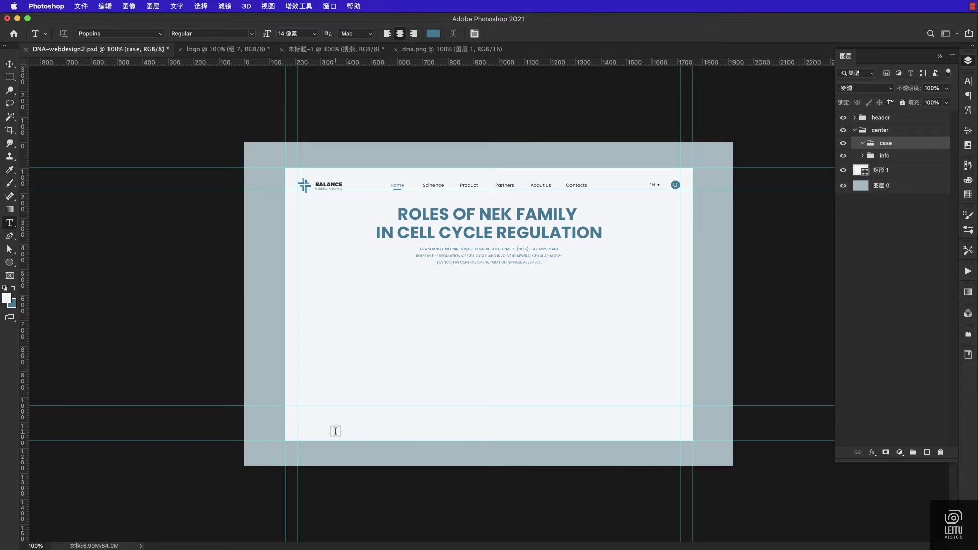
left_click(336, 431)
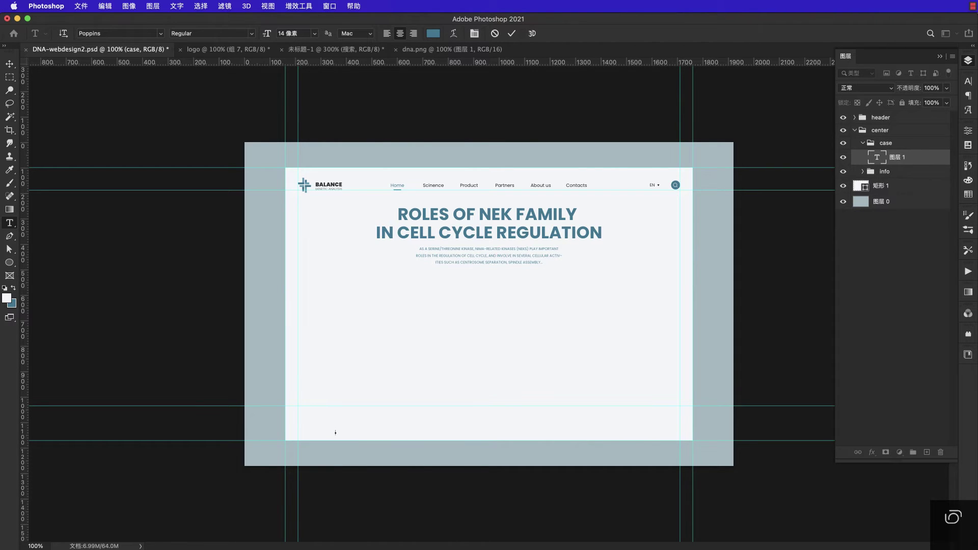
key("super+Tab")
left_click_drag(692, 326, 667, 325)
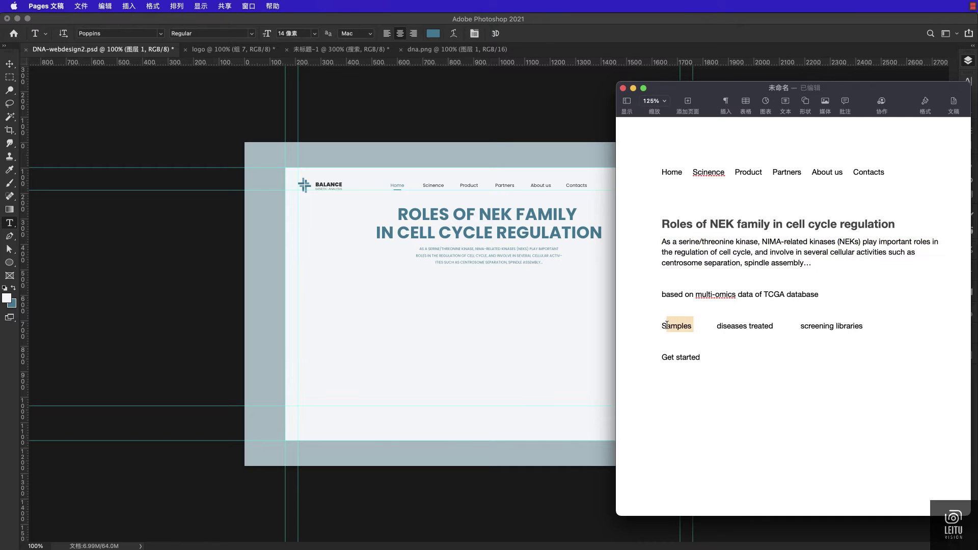
left_click(311, 431)
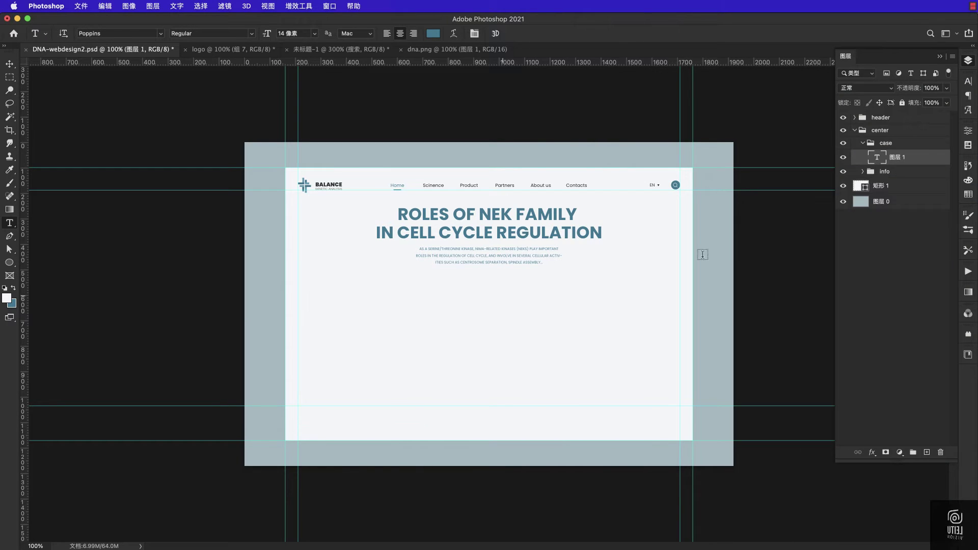
key("BackSpace")
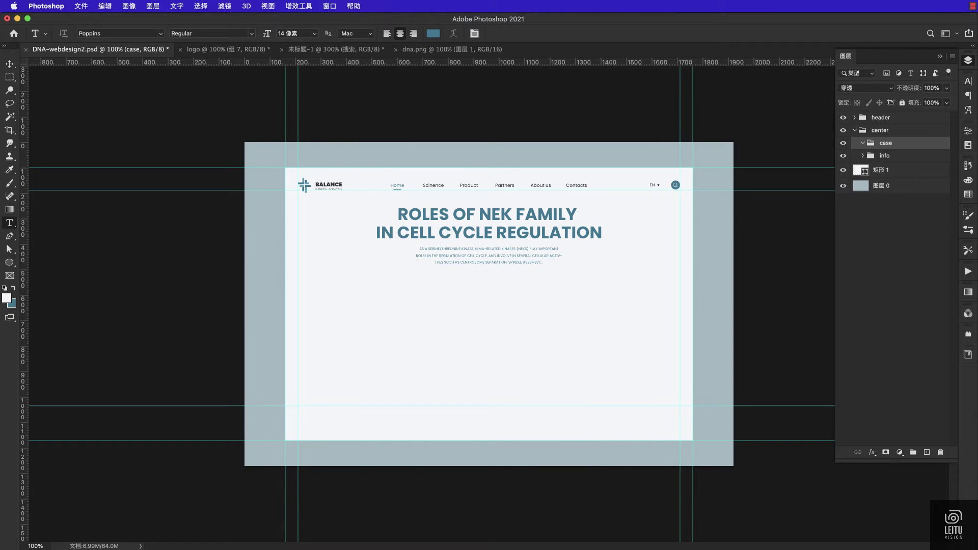
key("super+Tab")
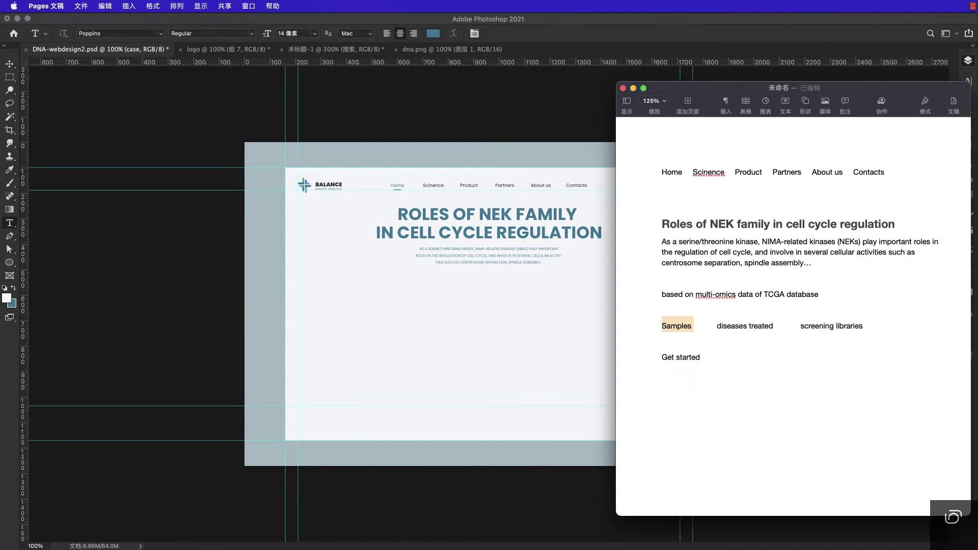
left_click(691, 325)
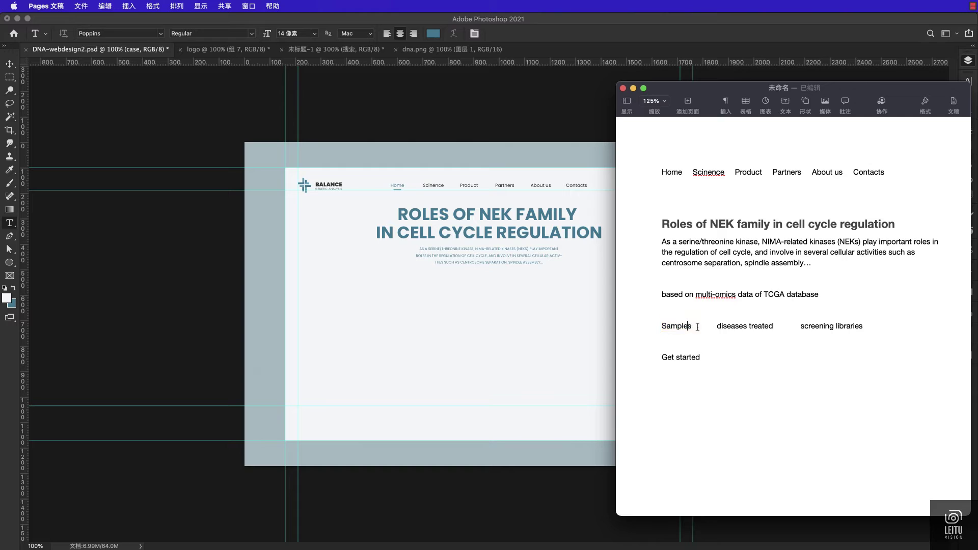
double_click(678, 325)
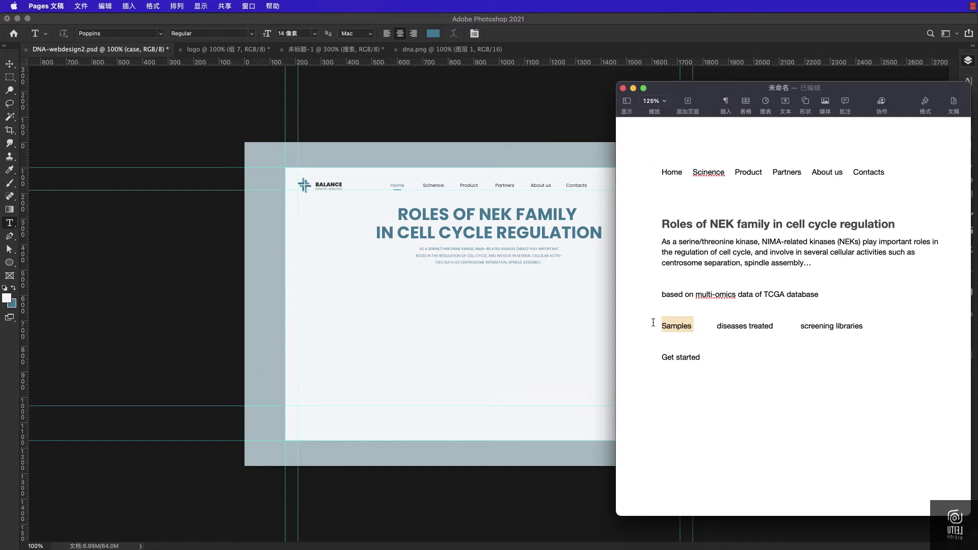
left_click(309, 411)
Paste SAMPLES near the page's bottom-left, colour it dark, and commit it
left_click(322, 430)
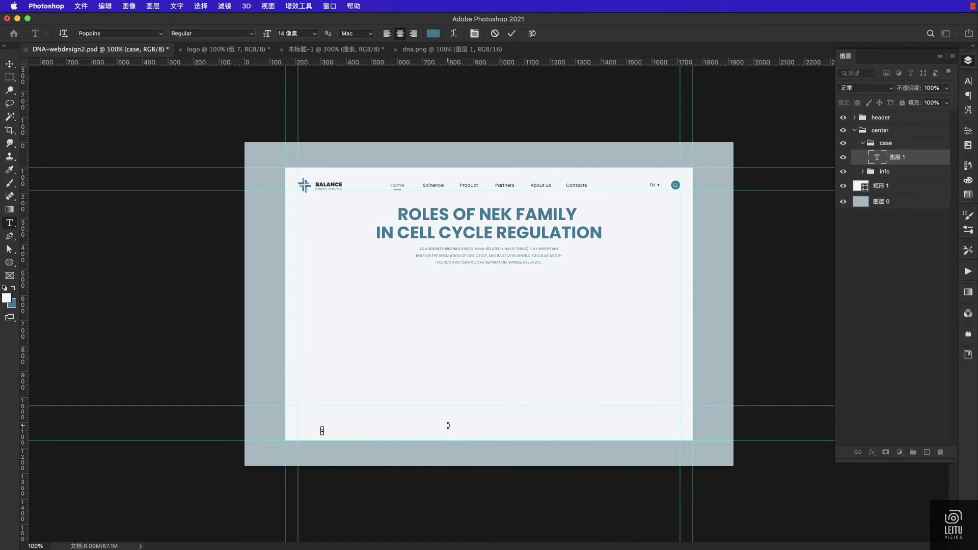
type("SAMPLES")
key("super+a")
left_click(433, 33)
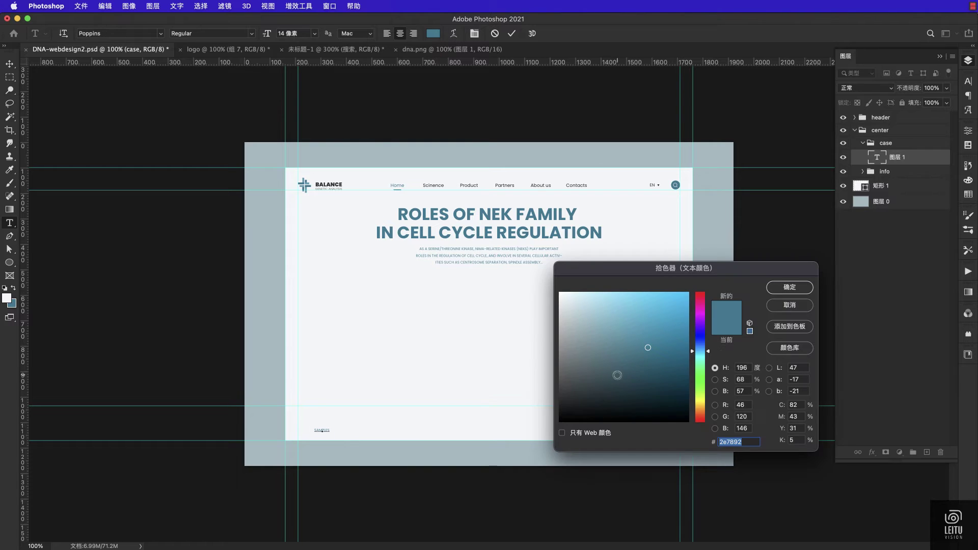
left_click(609, 378)
key("Return")
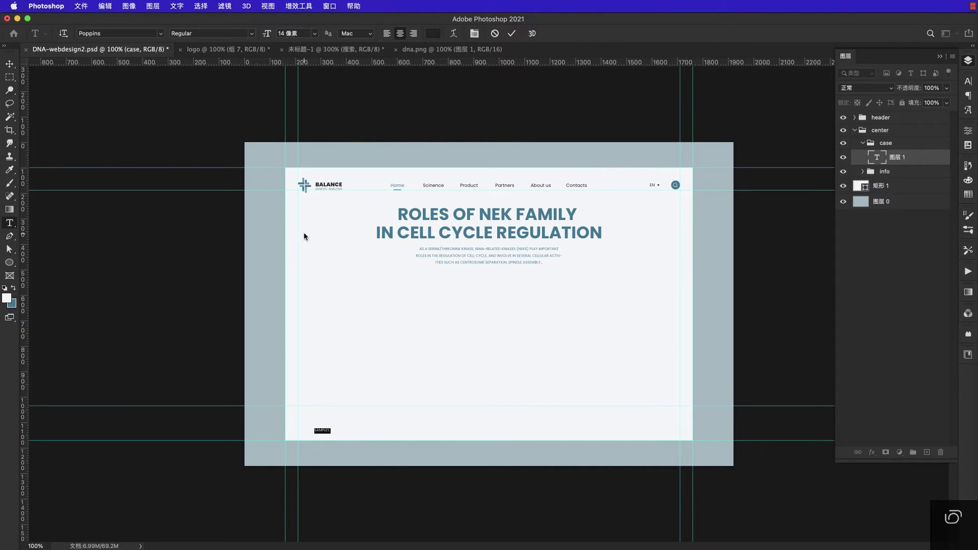
left_click(333, 431)
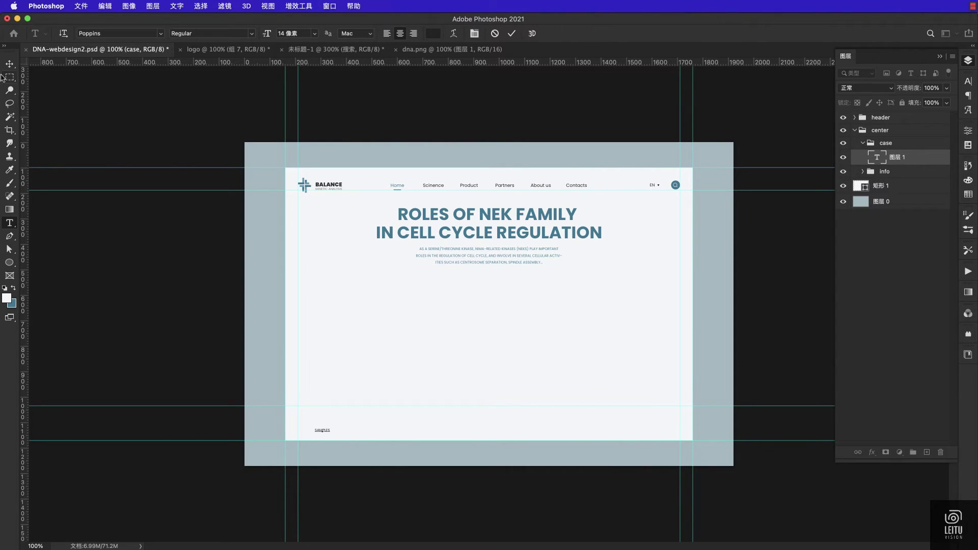
left_click(9, 64)
key("super+equal")
Shift the SAMPLES label further right
scroll(360, 336, "right", 2)
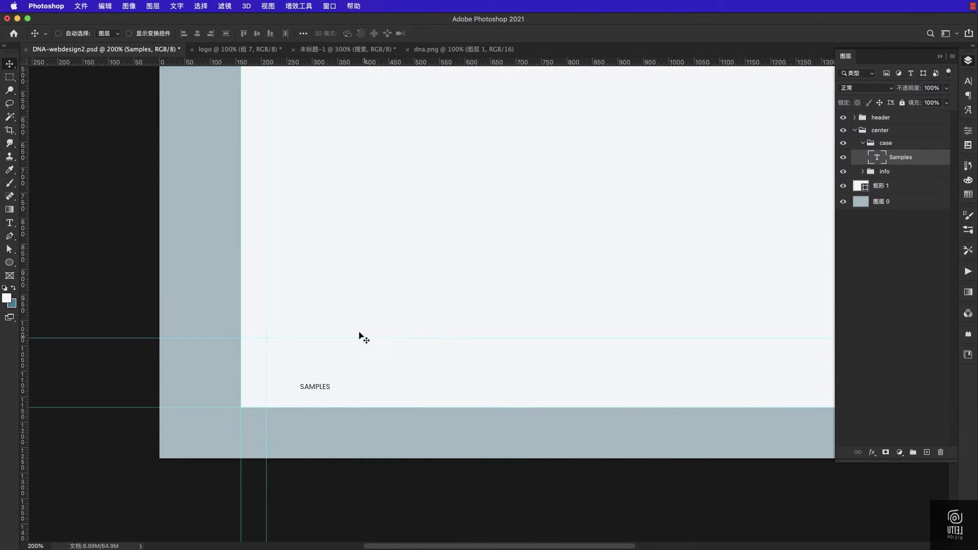
left_click_drag(350, 391, 398, 387)
left_click(11, 222)
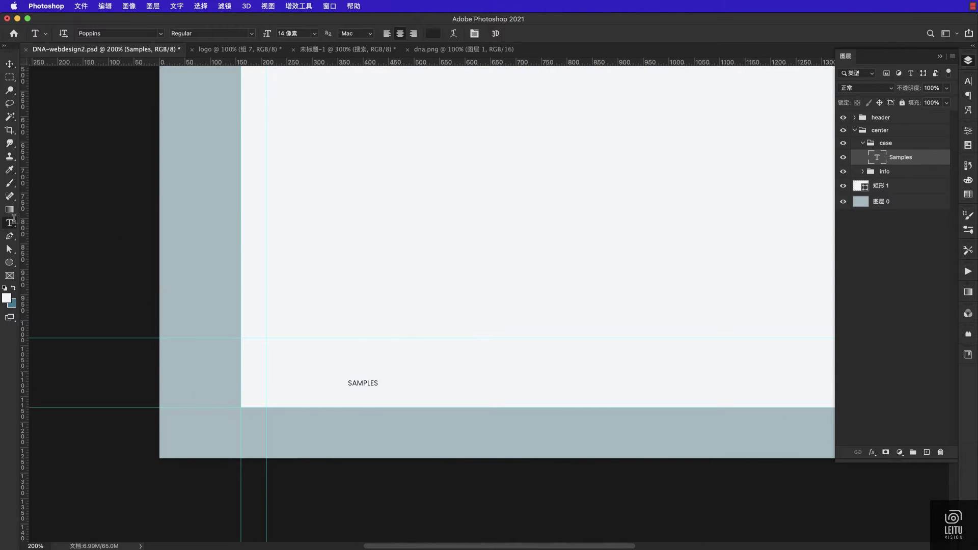
left_click(362, 383)
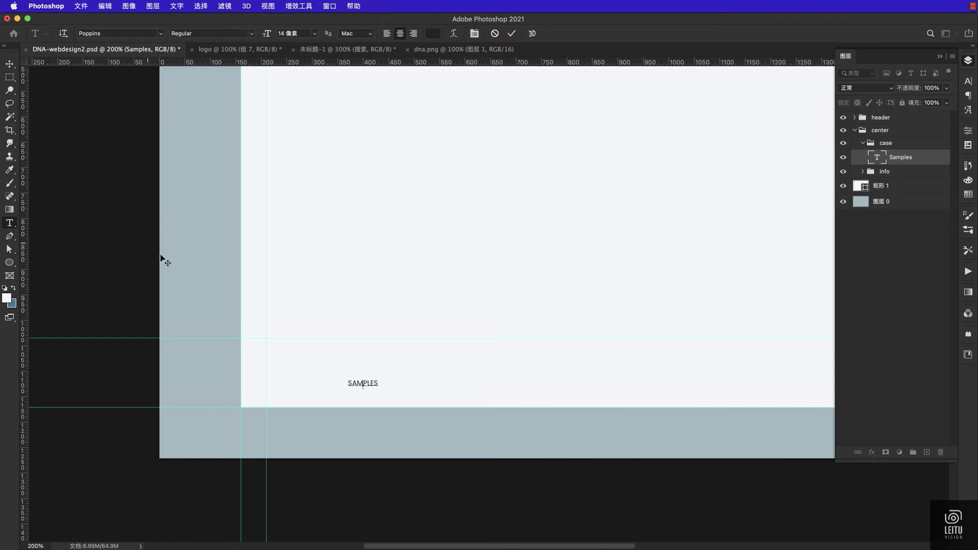
left_click(9, 64)
Add a 60 px 86% figure and position it above SAMPLES
left_click(10, 223)
left_click(352, 361)
type("86")
key("super+a")
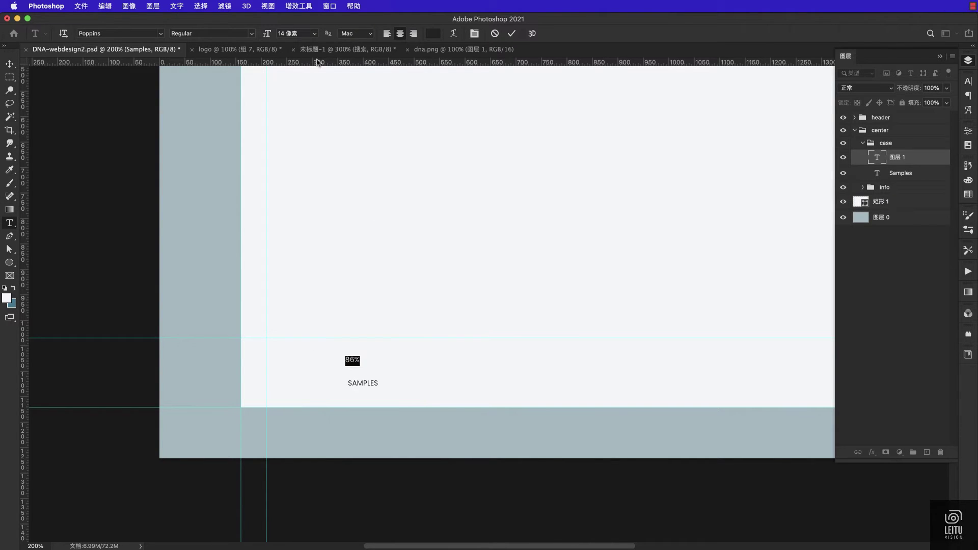
left_click(314, 33)
left_click(301, 192)
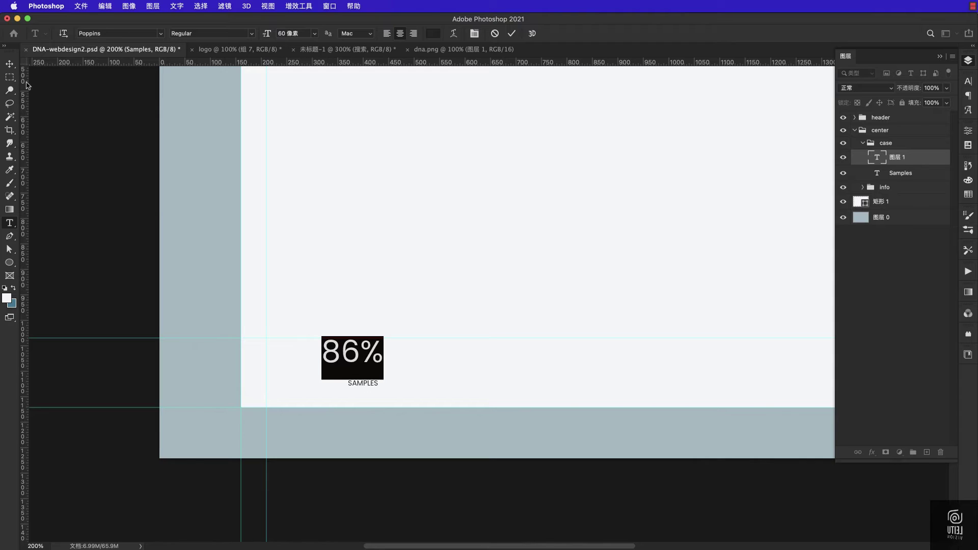
key("super+Return")
key("v")
left_click_drag(328, 218, 343, 218)
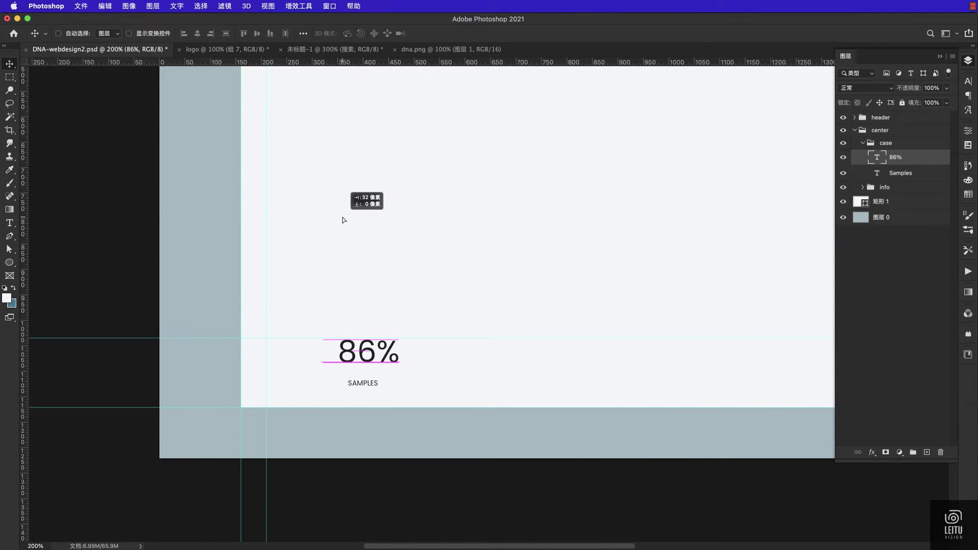
Enlarge SAMPLES to 16 px and move it directly beneath 86%
key("t")
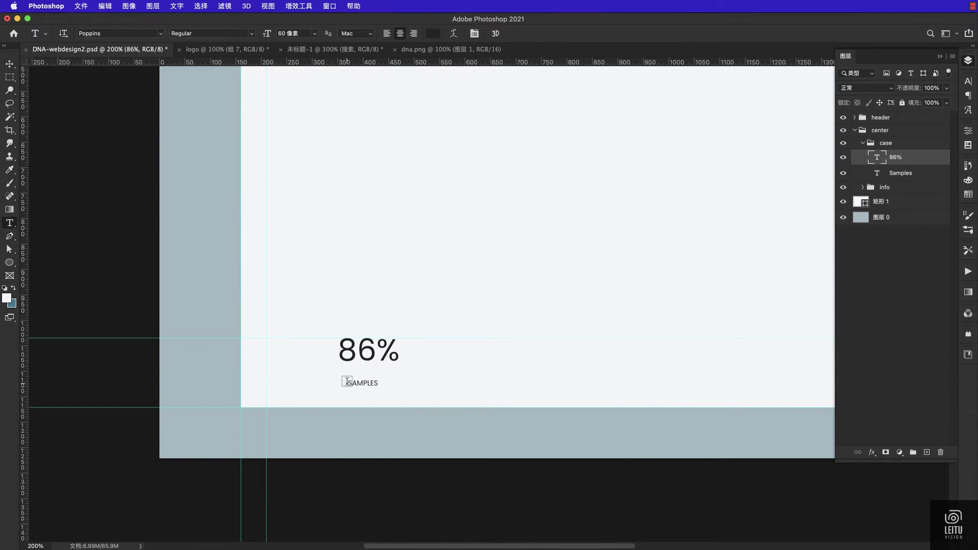
double_click(362, 383)
left_click(315, 34)
left_click(301, 136)
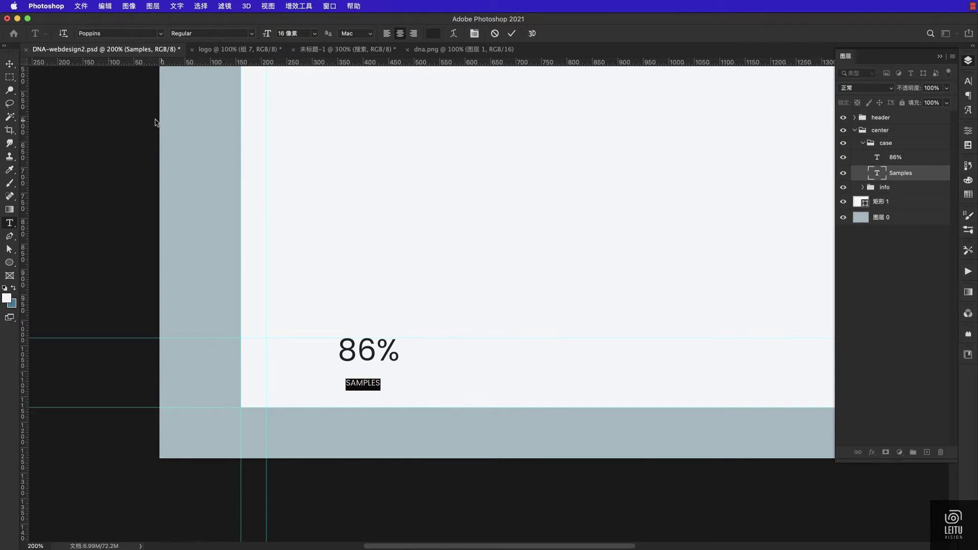
key("super+Return")
key("v")
left_click_drag(297, 212, 315, 188)
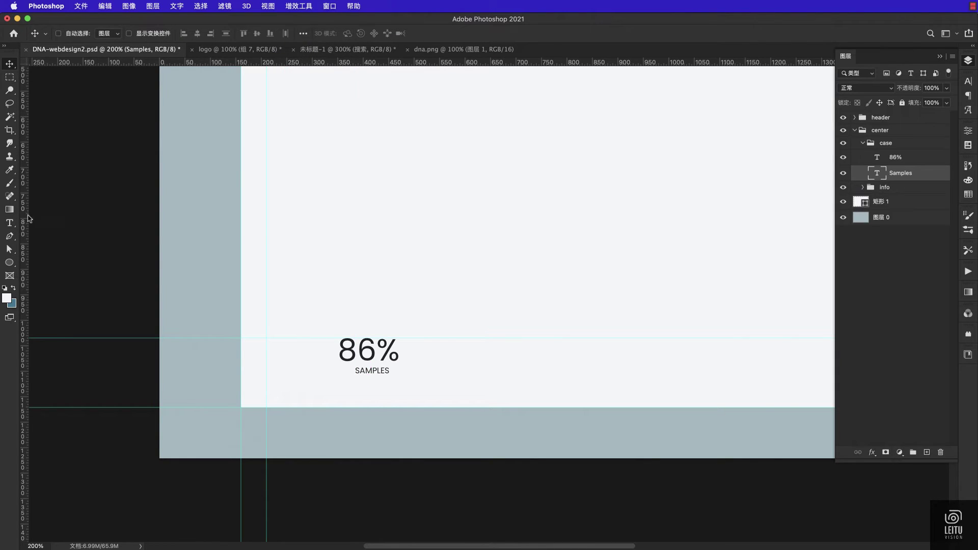
Colour the 86% text teal #2e7892
left_click(9, 223)
double_click(360, 340)
left_click(433, 33)
type("2e7892")
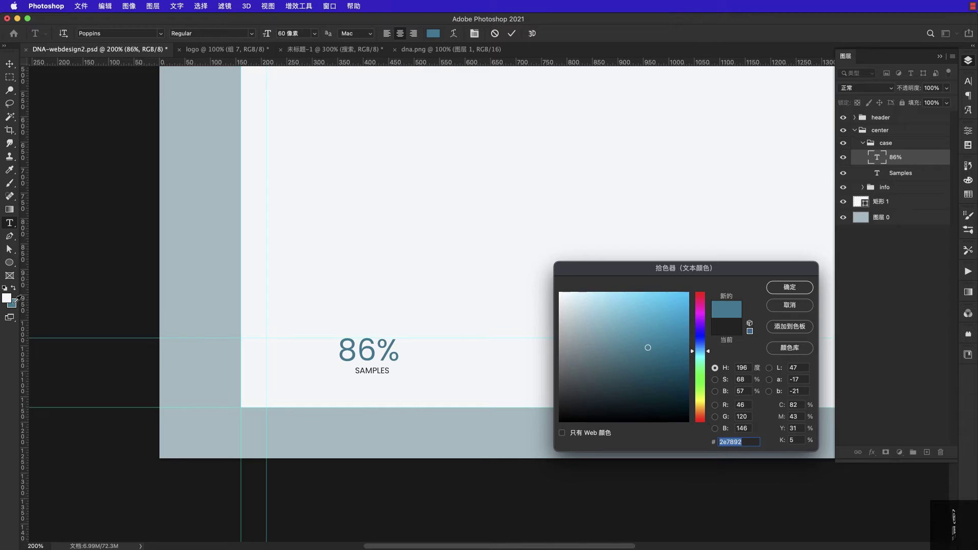
left_click(781, 284)
key("super+Return")
Group the 86% and SAMPLES layers together
key("v")
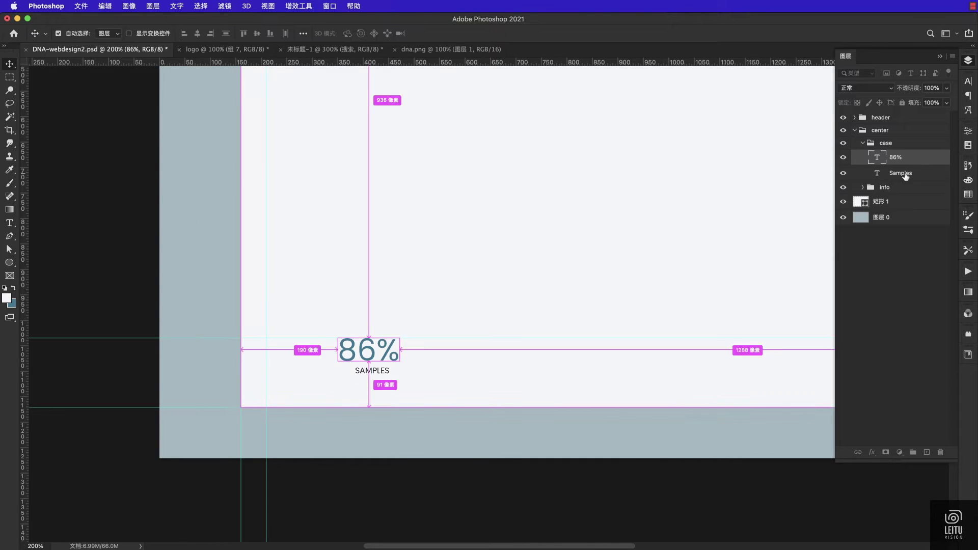
left_click(372, 370, "shift+super")
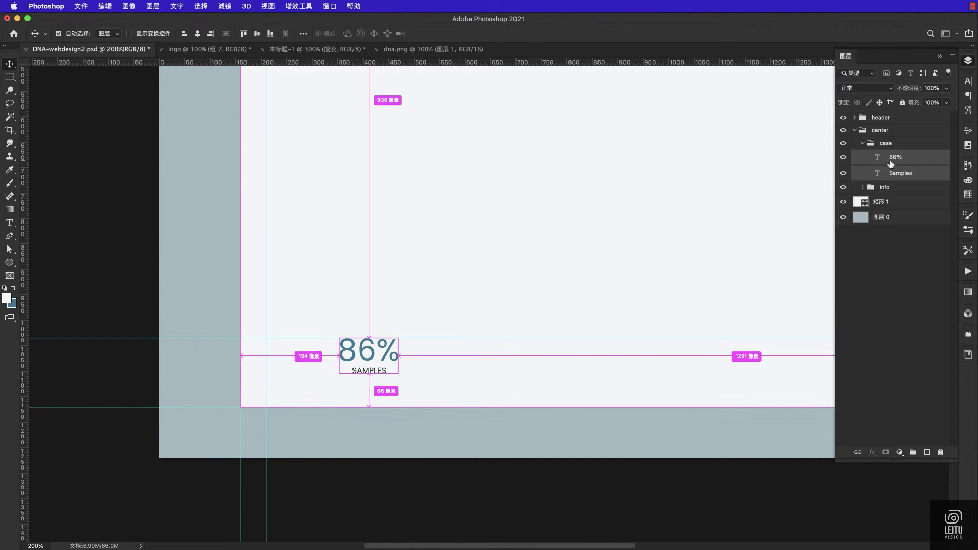
key("super+g")
scroll(541, 295, "right", 5)
scroll(542, 295, "down", 1)
Copy the stat group to the right and copy the 'diseases treated' wording from the reference text
key("super+minus")
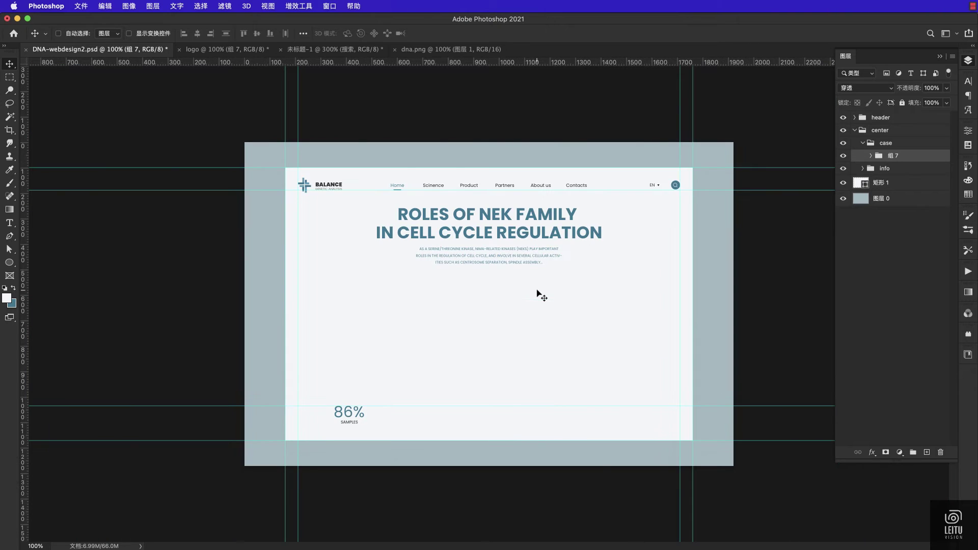
mouse_move(539, 292)
left_mouse_down()
mouse_move(568, 374)
mouse_move(525, 374)
mouse_move(612, 377)
left_mouse_up()
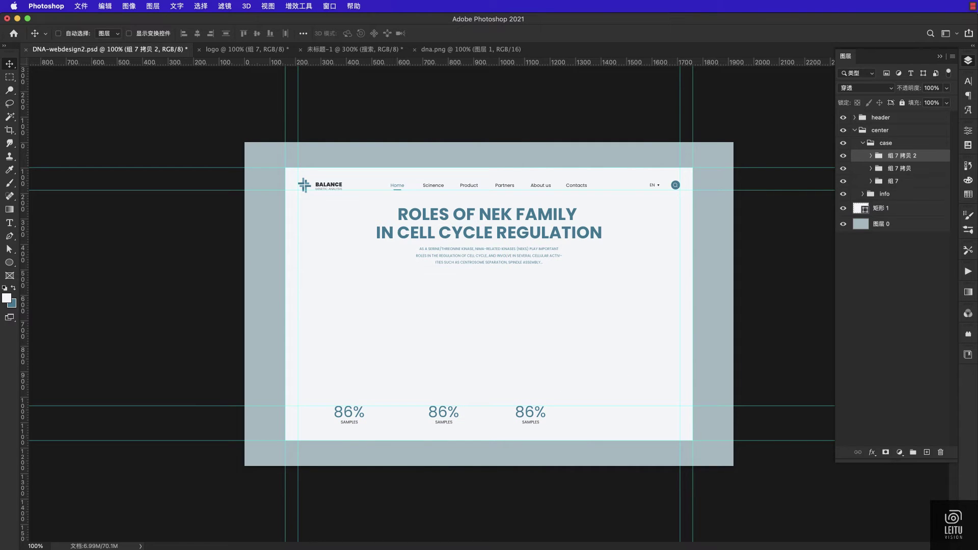
key("super+Tab")
left_click_drag(718, 325, 773, 327)
key("super+c")
key("super+Tab")
Relabel the middle stat as 245 DISEASES TREATED
key("t")
double_click(444, 413)
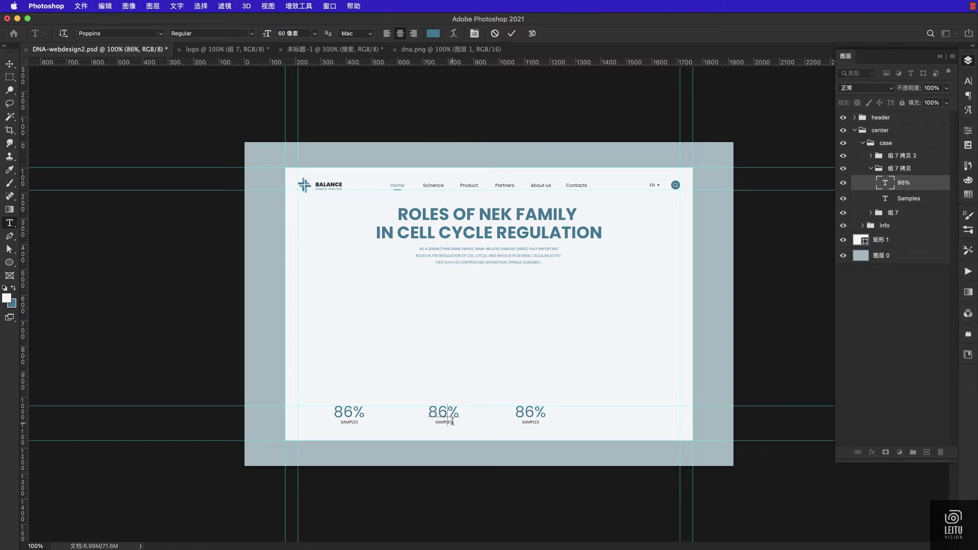
double_click(448, 421)
key("BackSpace")
double_click(446, 422)
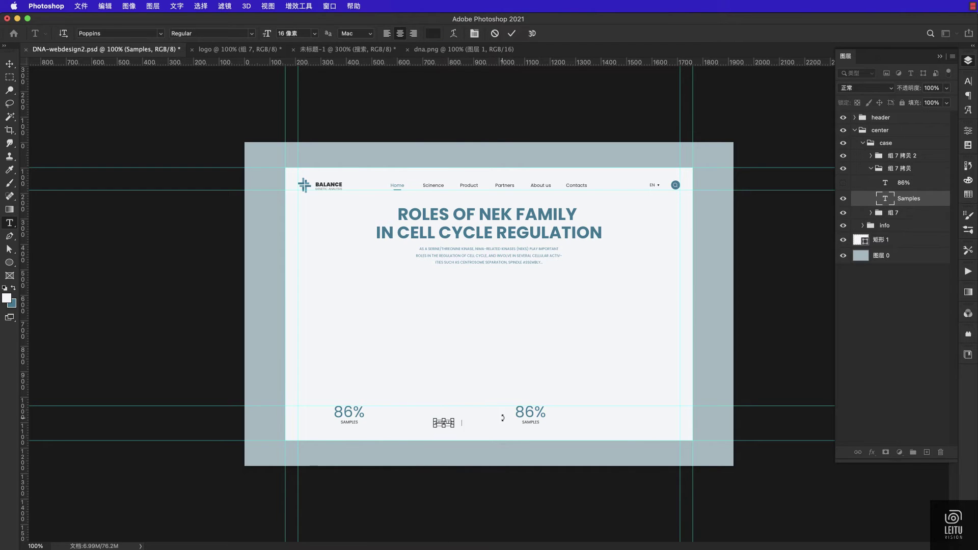
key("super+v")
key("super+Return")
double_click(443, 411)
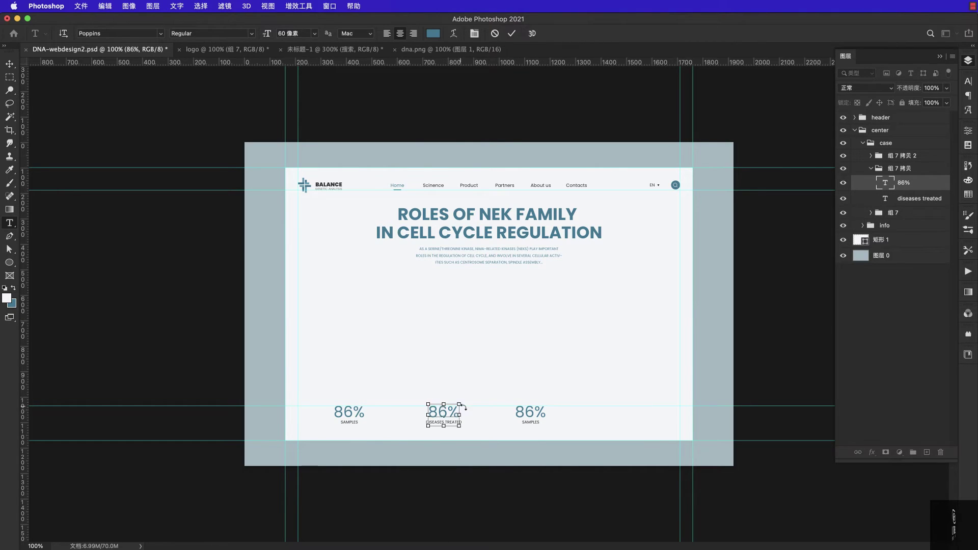
type("245")
left_click(9, 64)
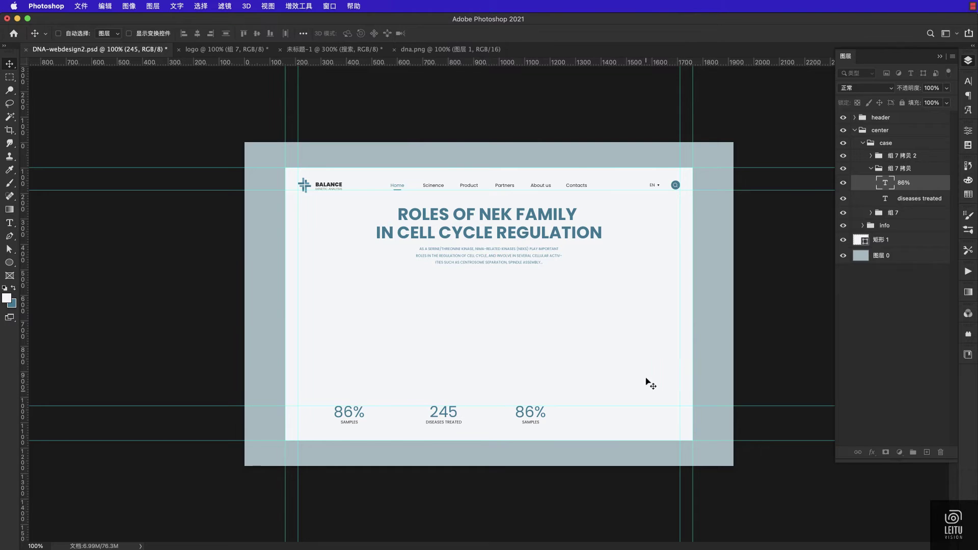
Relabel the third stat as 346 SCREENING LIBRARIES and select all three stat groups
key("super+Tab")
left_click_drag(801, 326, 854, 325)
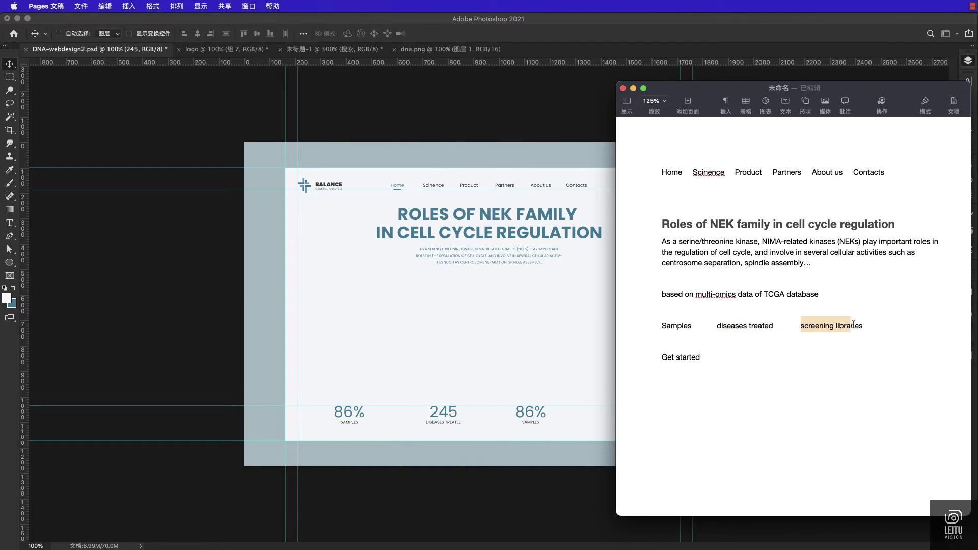
left_click(600, 376)
left_click(9, 222)
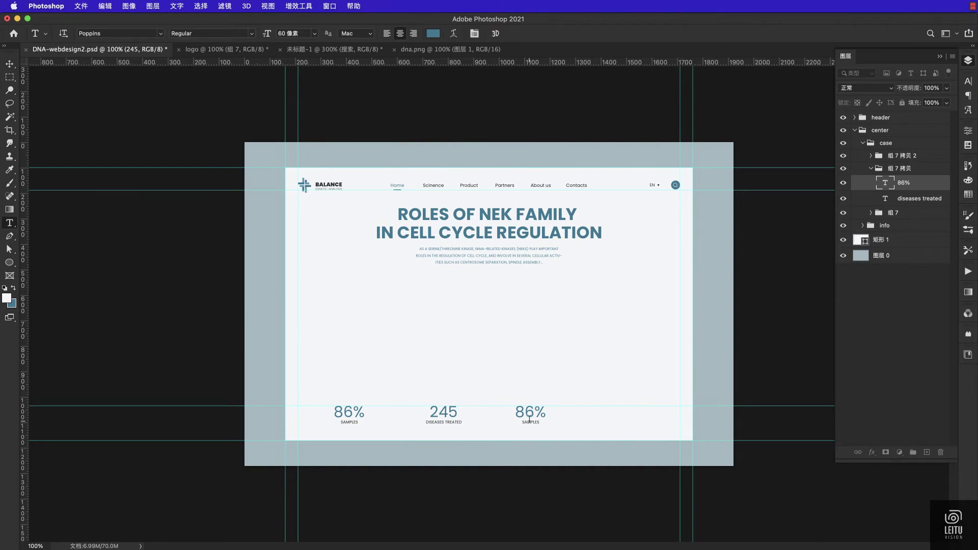
double_click(531, 422)
type("screening libraries")
left_click(10, 224)
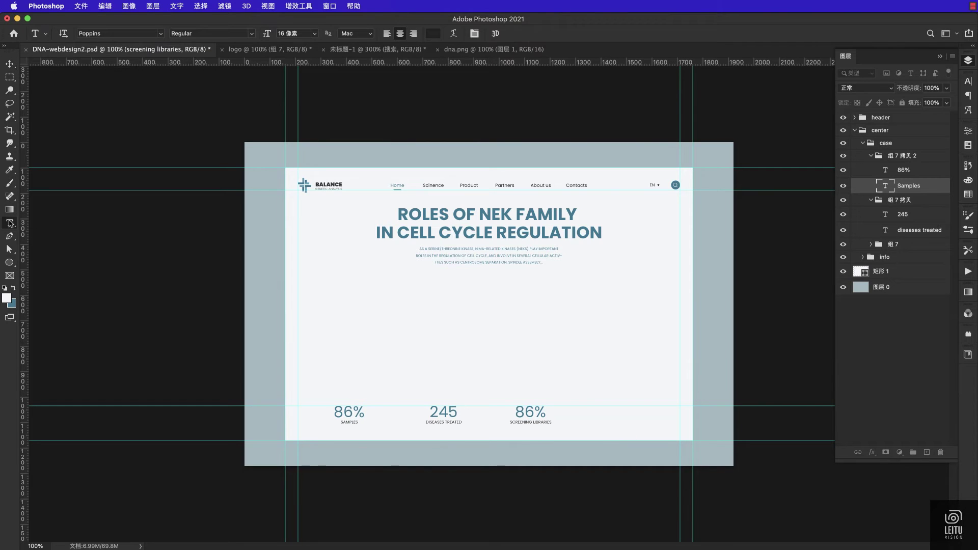
double_click(526, 410)
type("346")
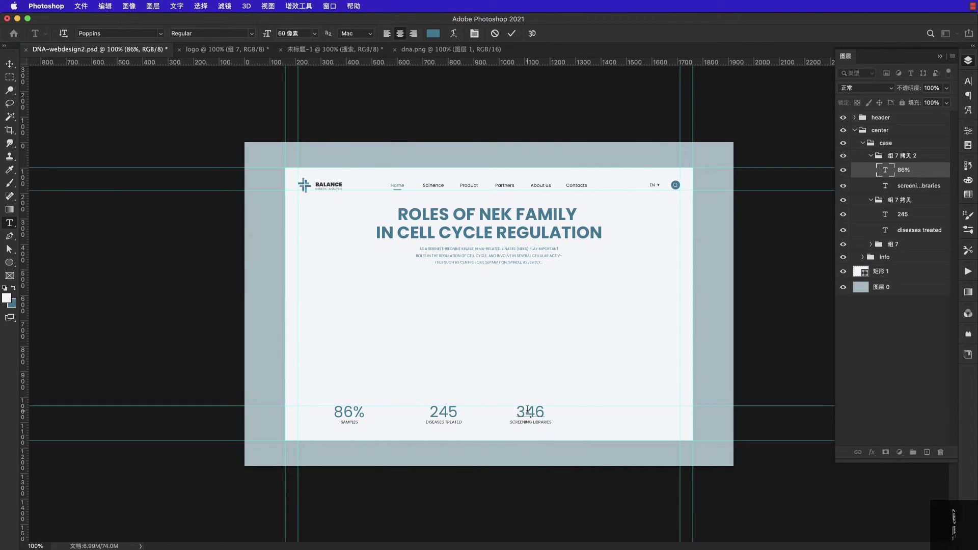
left_click(10, 63)
left_click(877, 155)
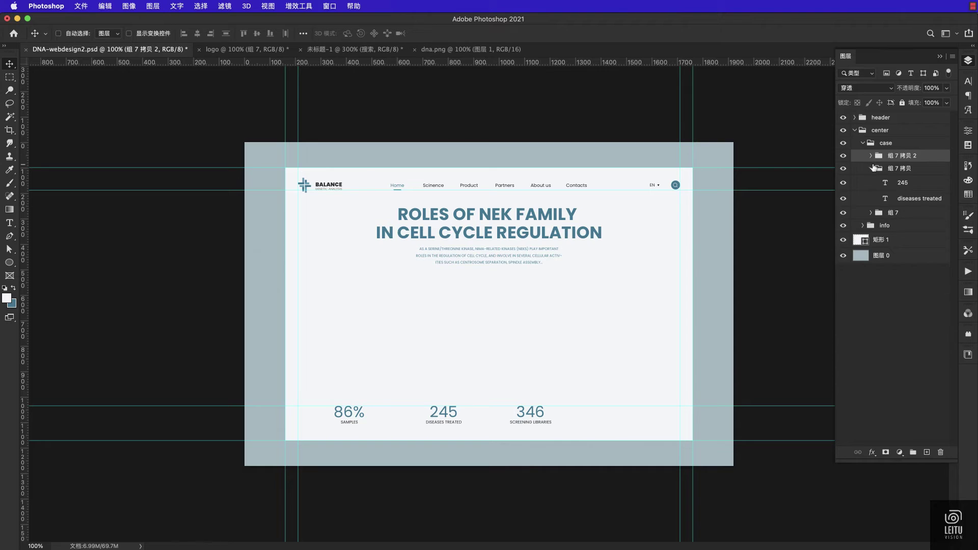
left_click(872, 168)
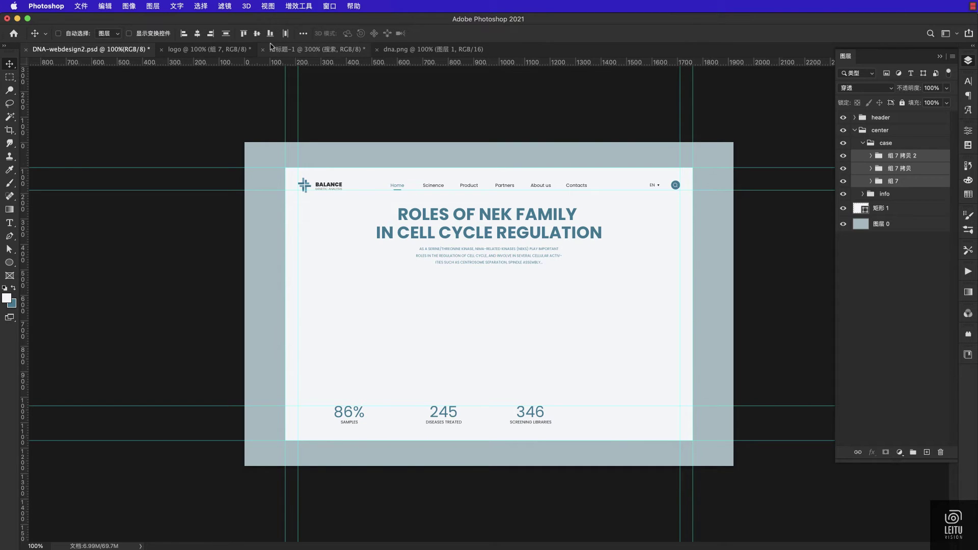
Distribute the three stats evenly and draw a vertical divider line
left_click(303, 33)
left_click(334, 95)
left_click(891, 156)
right_click(11, 263)
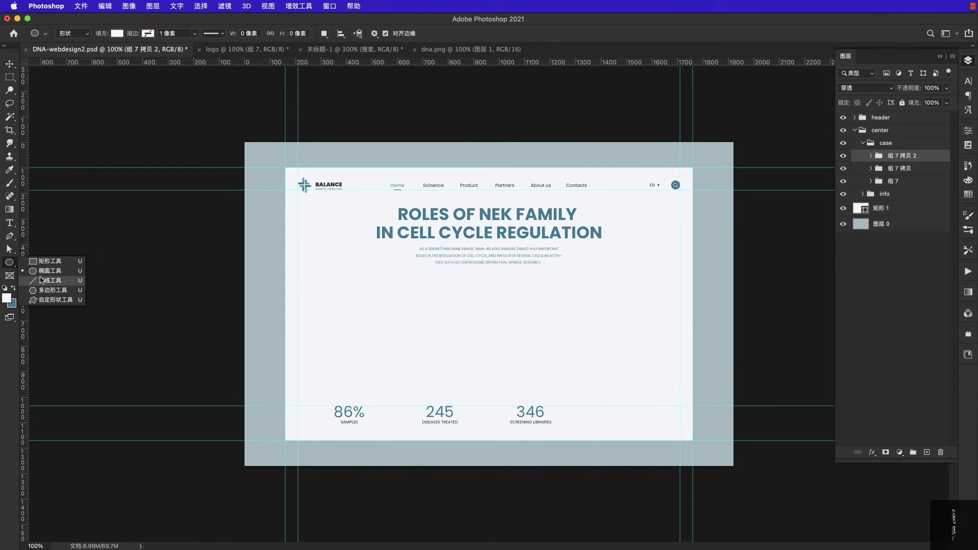
left_click(41, 294)
left_click_drag(393, 410, 394, 424)
Give the divider line a recent swatch stroke colour and set its stroke alignment
left_click(867, 236)
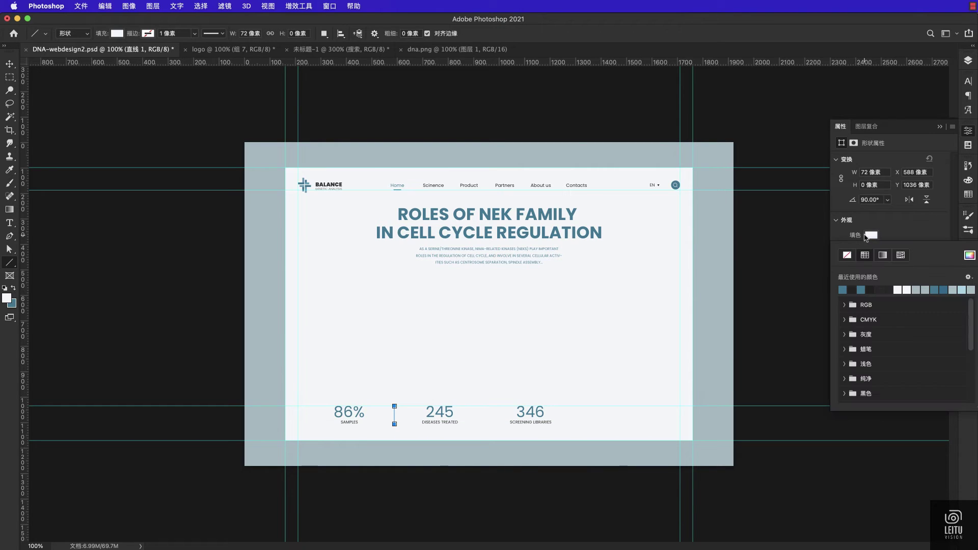
left_click(865, 249)
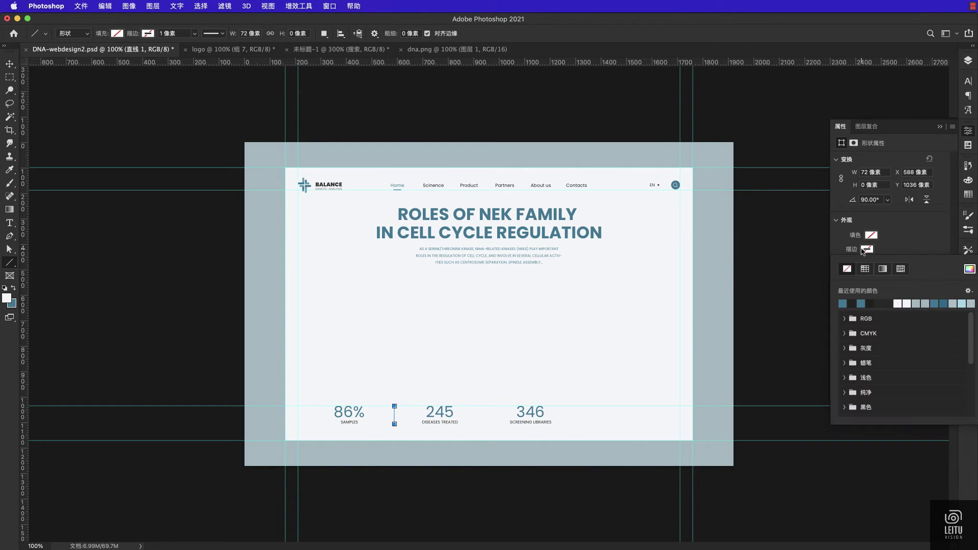
left_click(844, 303)
left_click(872, 278)
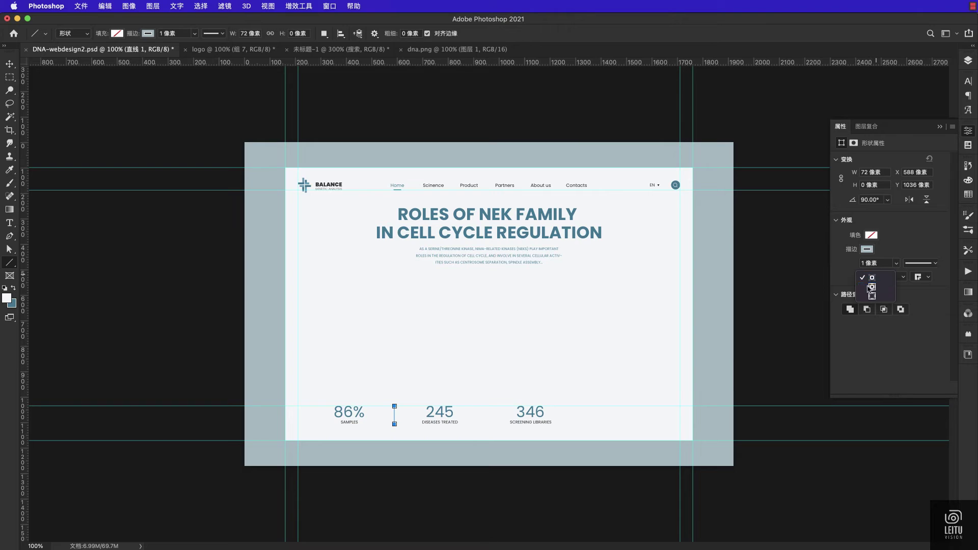
left_click(872, 287)
Duplicate the divider and place the copy between 245 and 346
key("v")
key("ctrl+j")
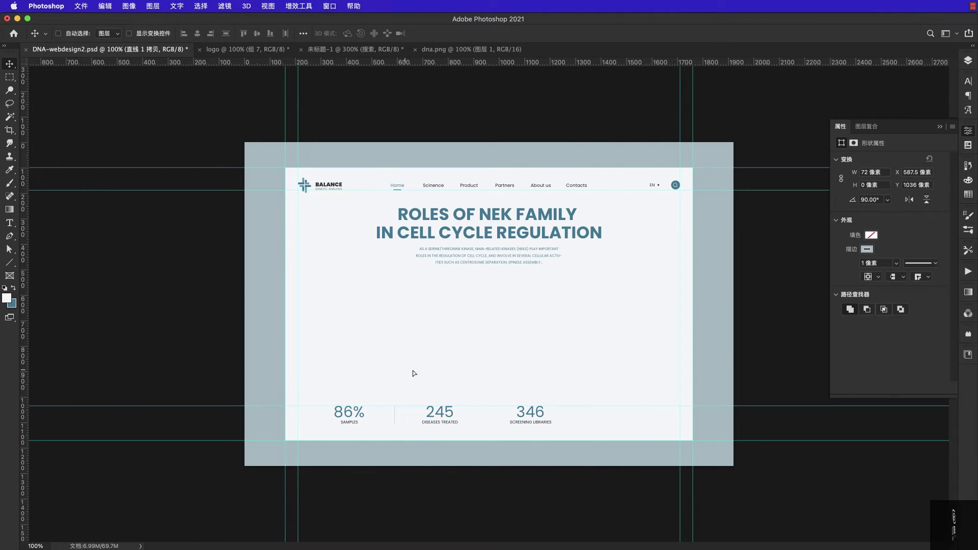
left_click_drag(410, 375, 501, 384)
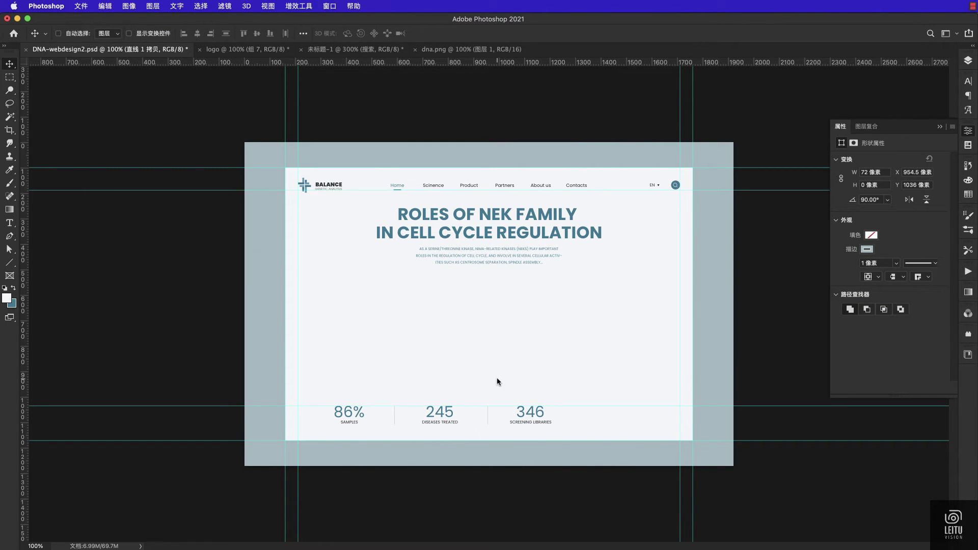
key("Left")
key("Left")
key("Left")
Hide the guides, save the document, and add a new empty layer above 矩形 1
key("ctrl+semicolon")
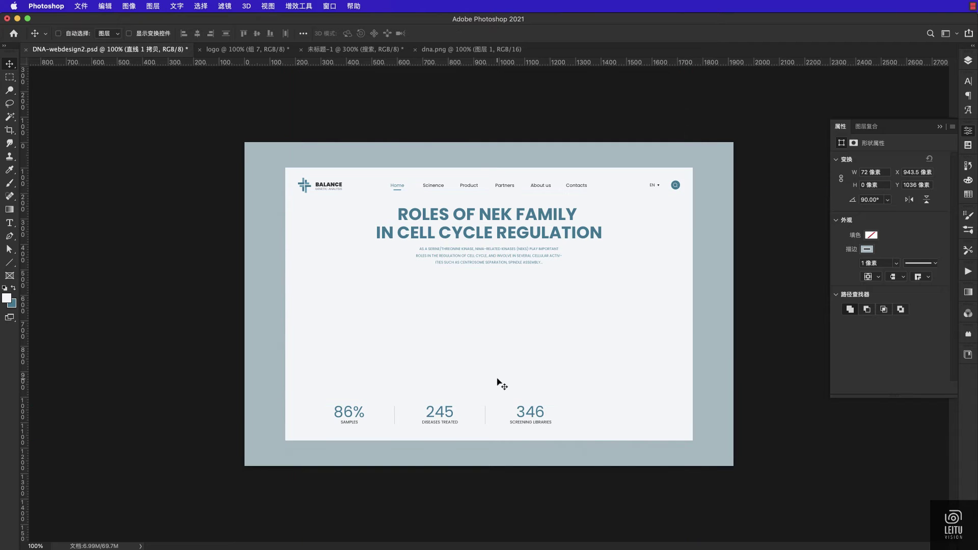
left_click(967, 64)
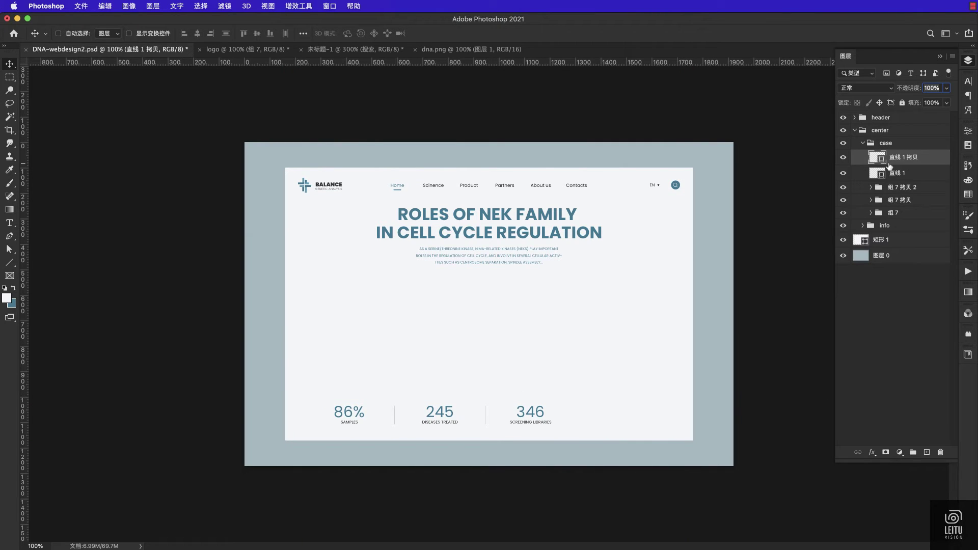
left_click(863, 143)
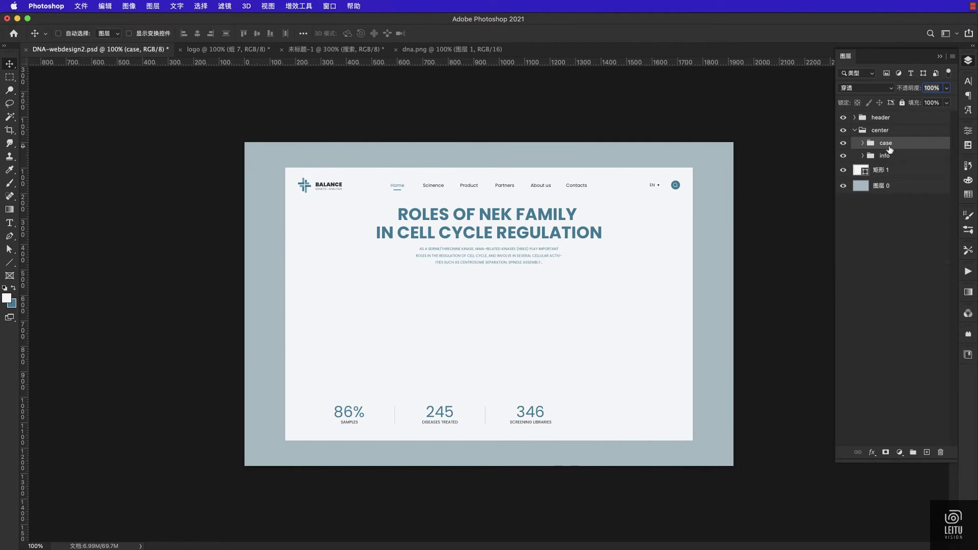
key("ctrl+semicolon")
key("ctrl+semicolon")
key("ctrl+s")
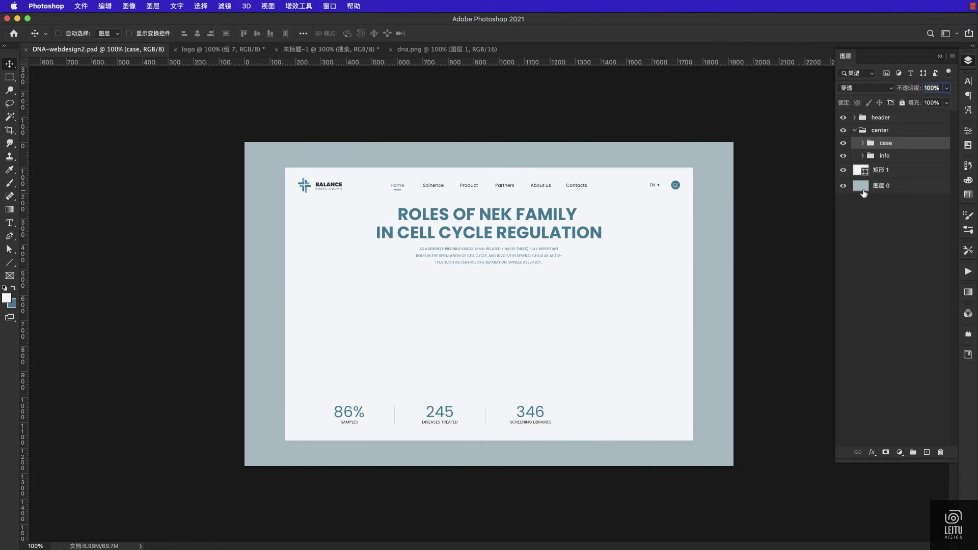
left_click(884, 171)
key("u")
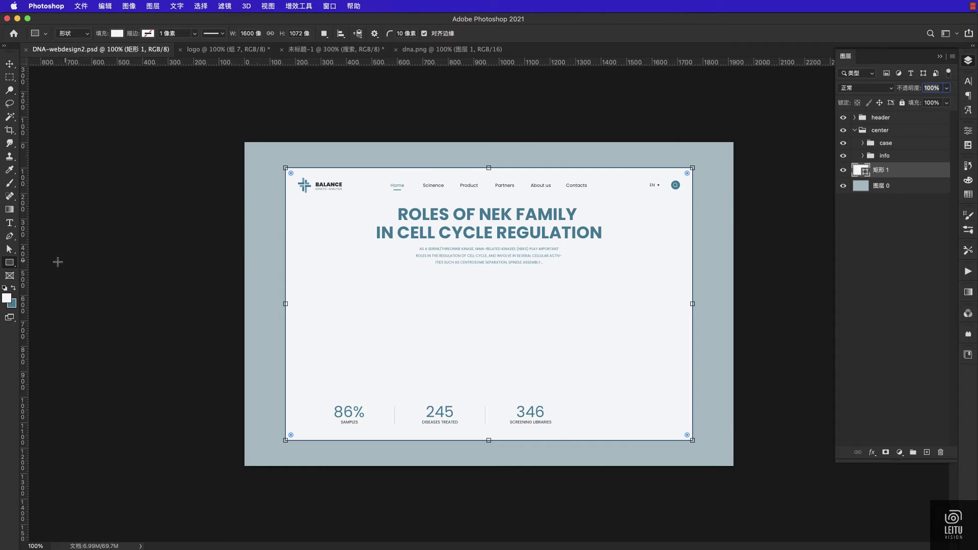
left_click(926, 451)
key("ctrl+semicolon")
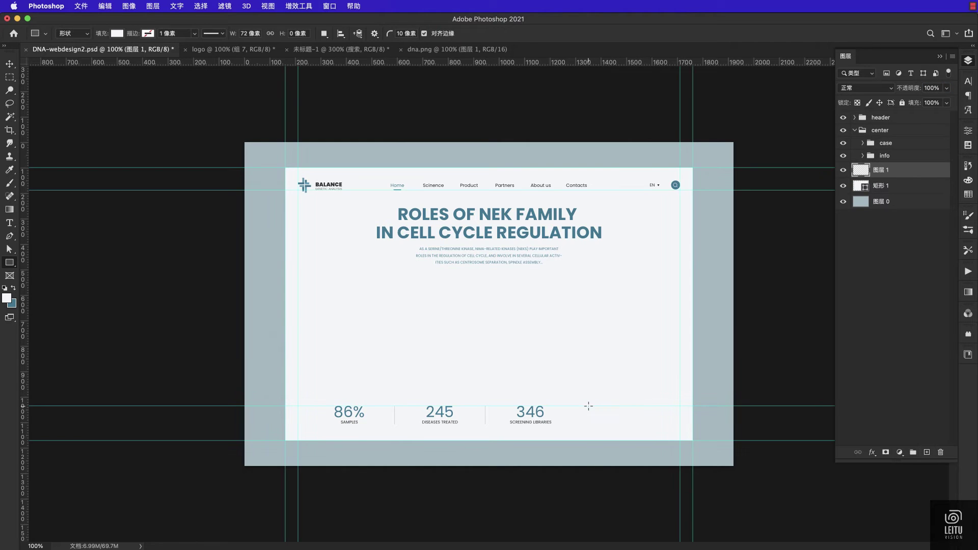
Draw a bottom-right rectangle clipped to 矩形 1 and fill it with the title's teal
left_click_drag(592, 406, 699, 456)
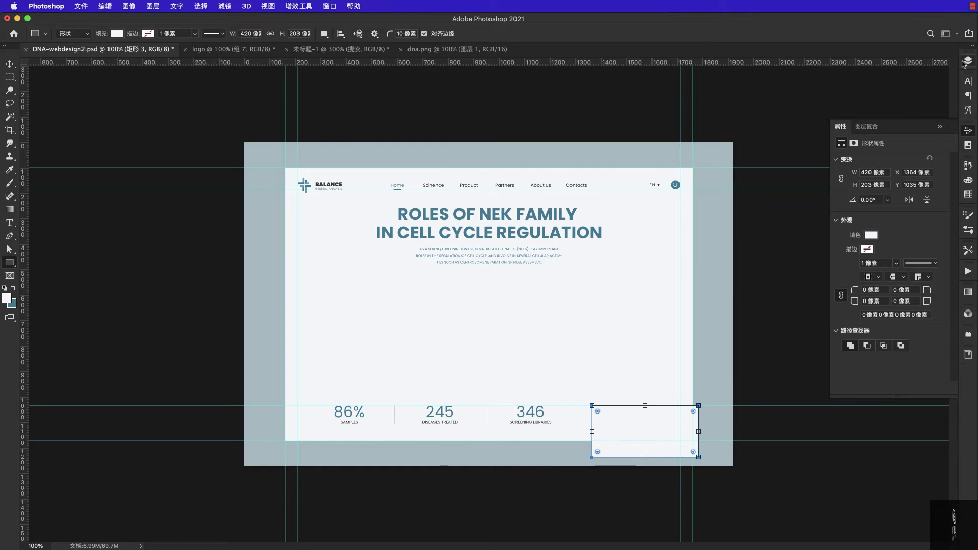
key("F7")
left_click(882, 176, "alt")
double_click(876, 171)
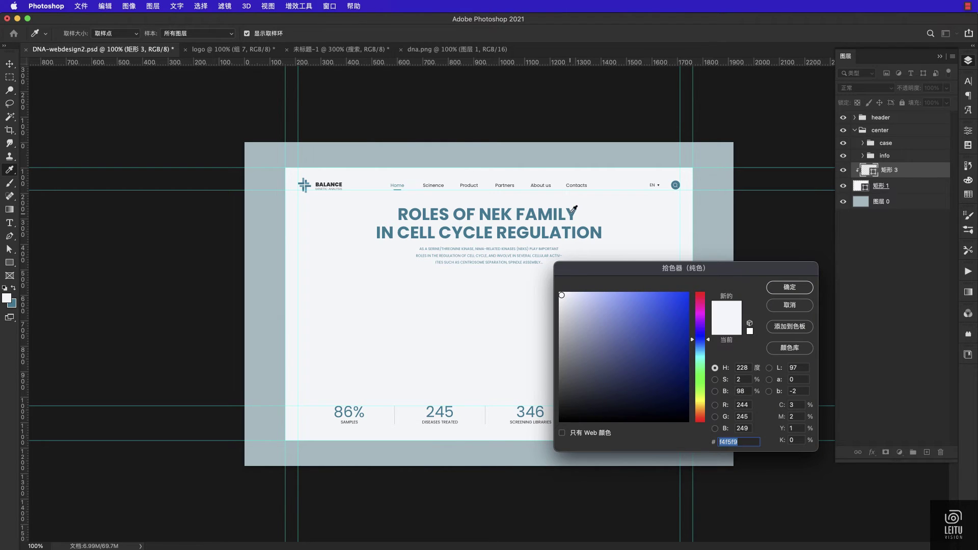
left_click(571, 218)
left_click(789, 287)
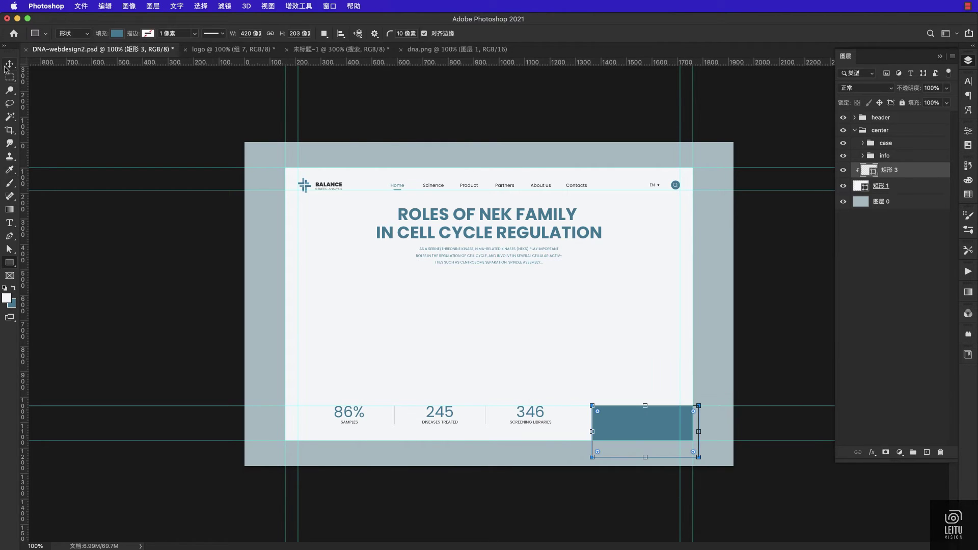
Add a new empty layer above the teal block
left_click(6, 66)
left_click(927, 452)
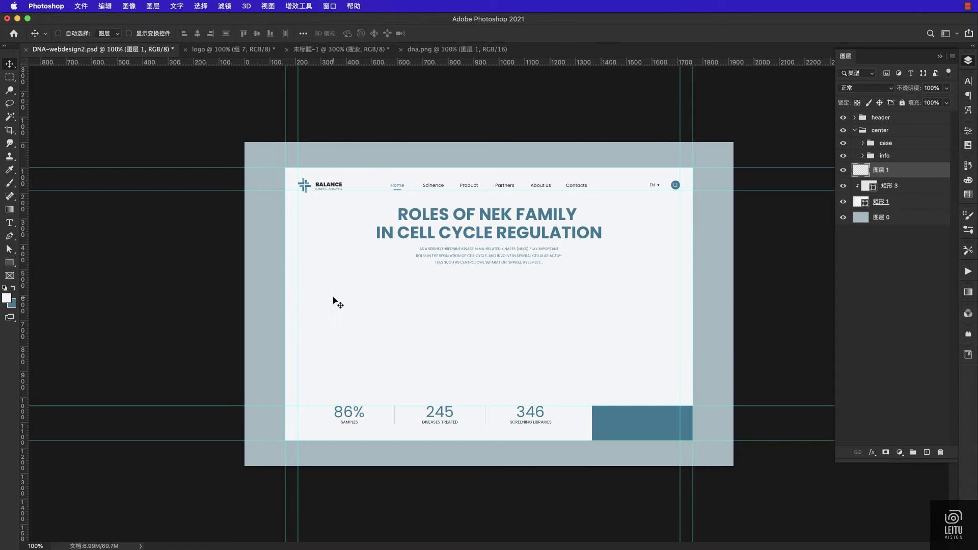
key("super+Tab")
left_click(552, 377)
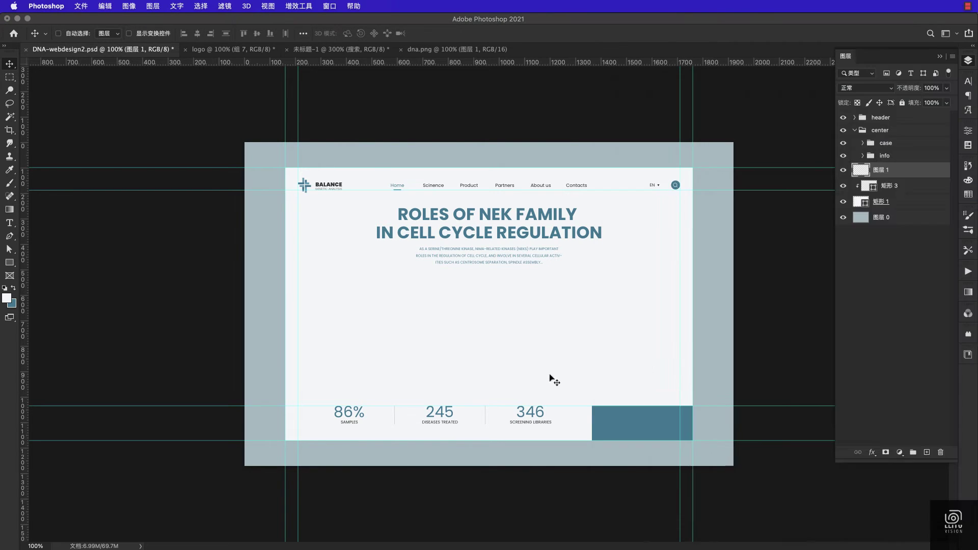
Add GET STARTED text at 24 px and centre it on the teal block
left_click(10, 223)
left_click(630, 424)
key("ctrl+v")
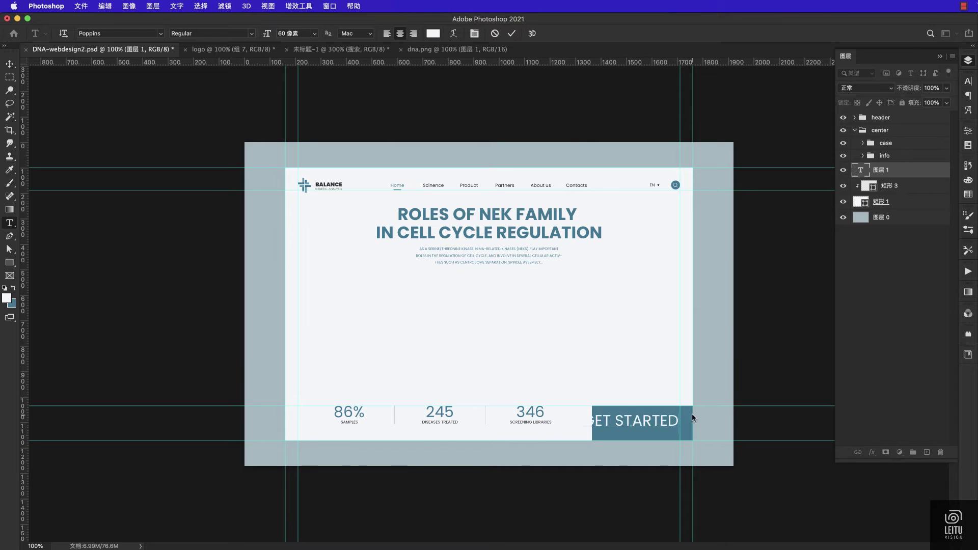
key("ctrl+a")
left_click(314, 33)
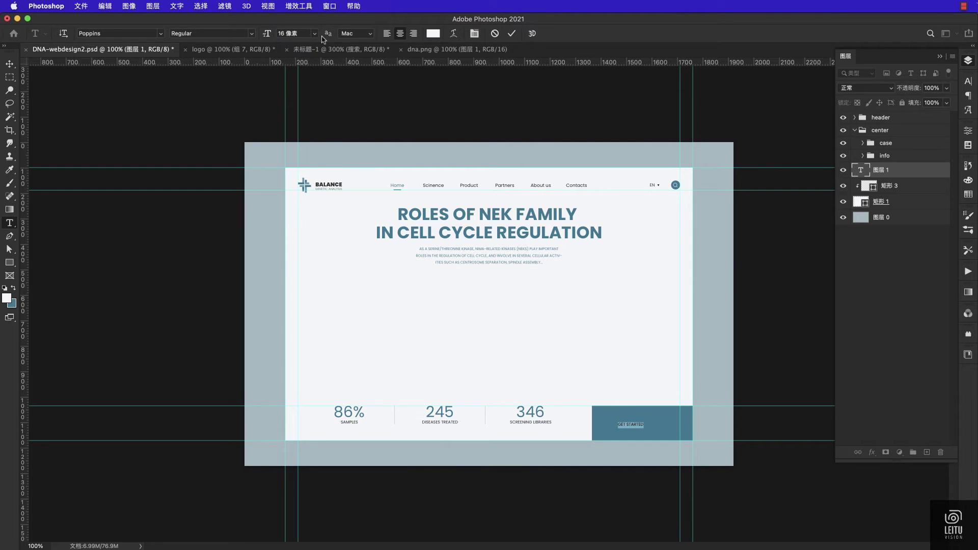
left_click(314, 33)
left_click(301, 152)
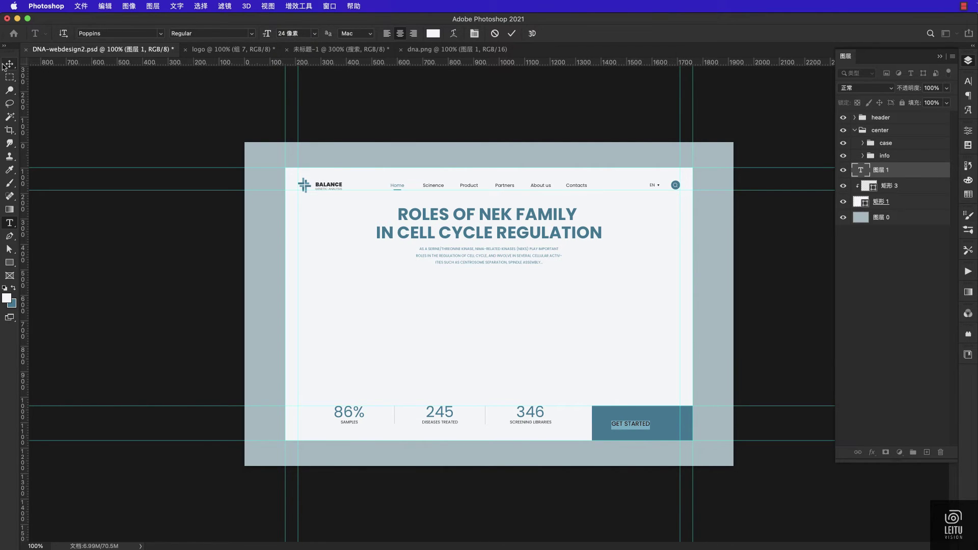
left_click(6, 66)
left_click_drag(606, 327, 616, 326)
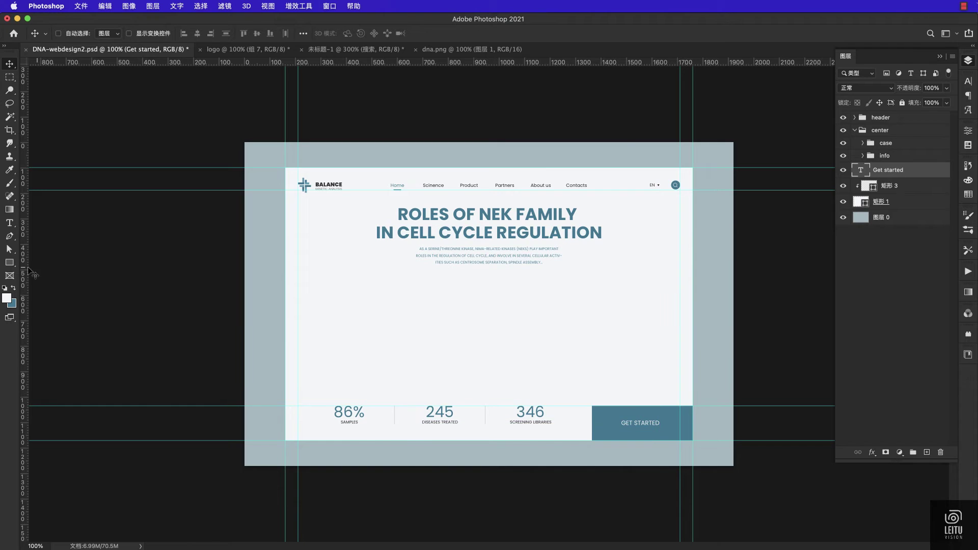
Draw a small custom-shape arrow right of GET STARTED and adjust its width
right_click(10, 262)
left_click(45, 302)
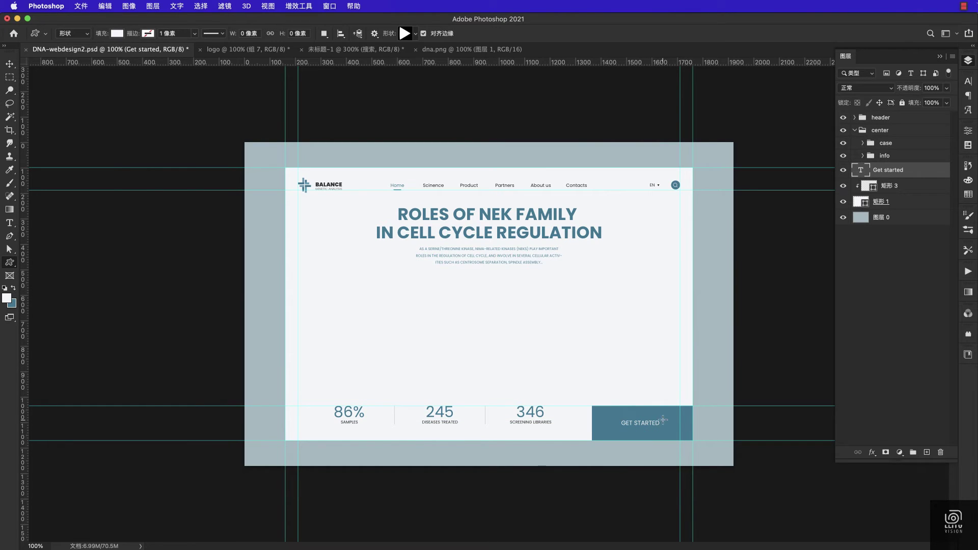
left_click_drag(663, 419, 670, 427)
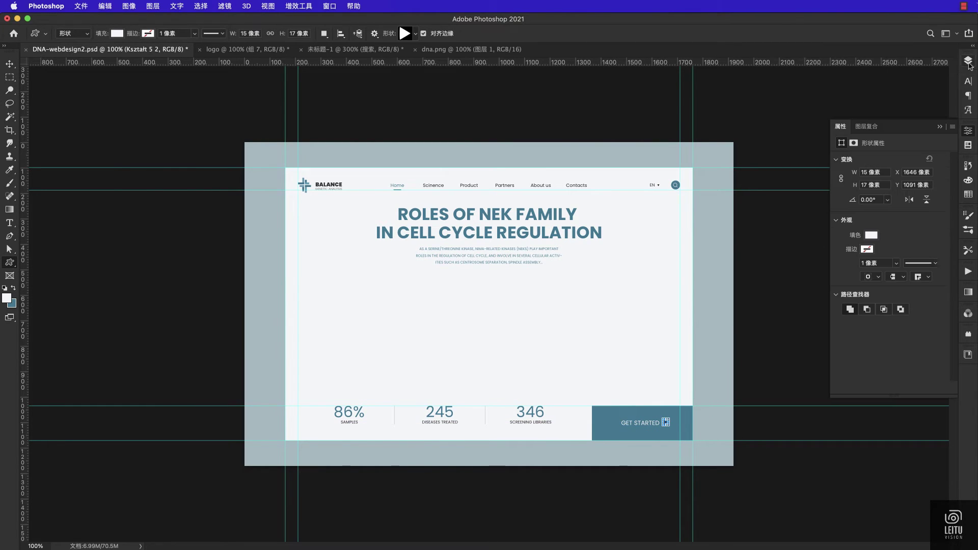
left_click(967, 61)
key("v")
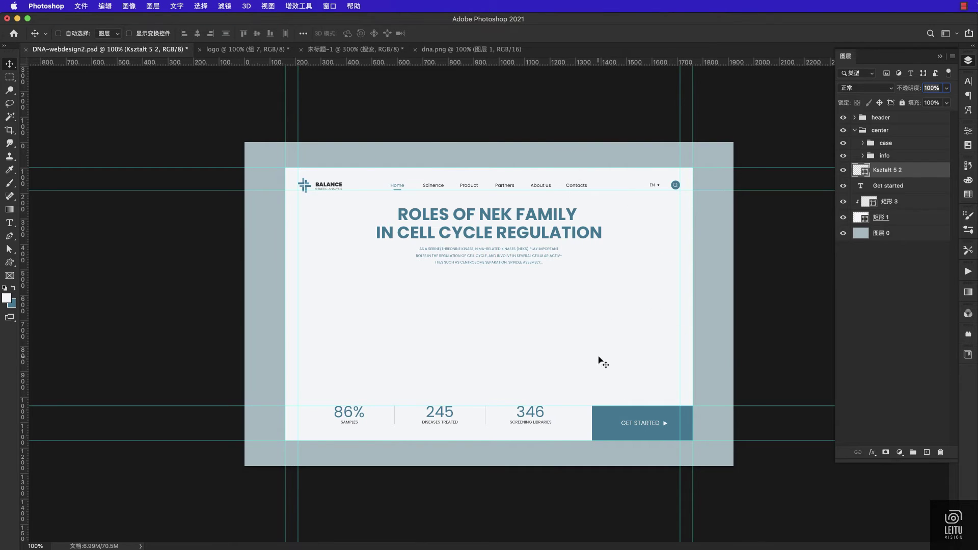
key("a")
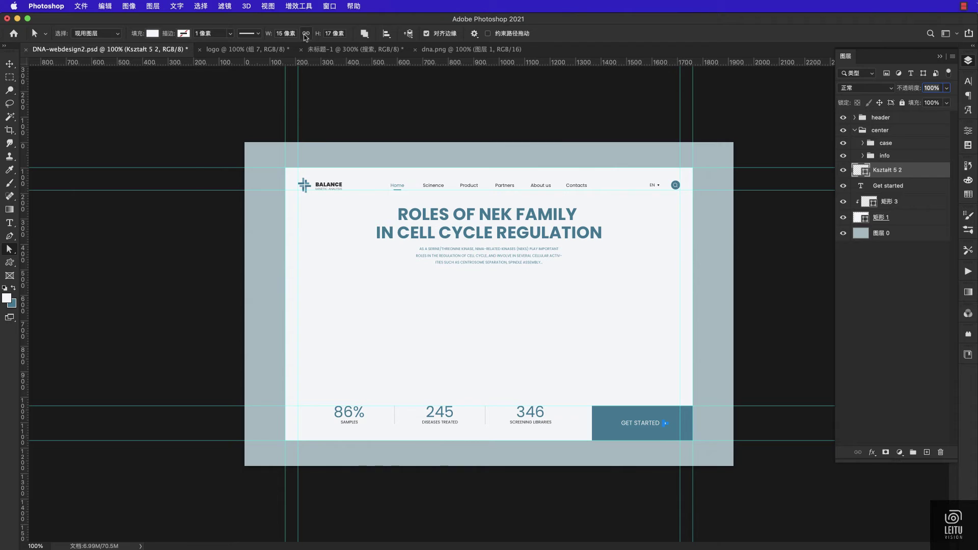
left_click(278, 33)
type("2")
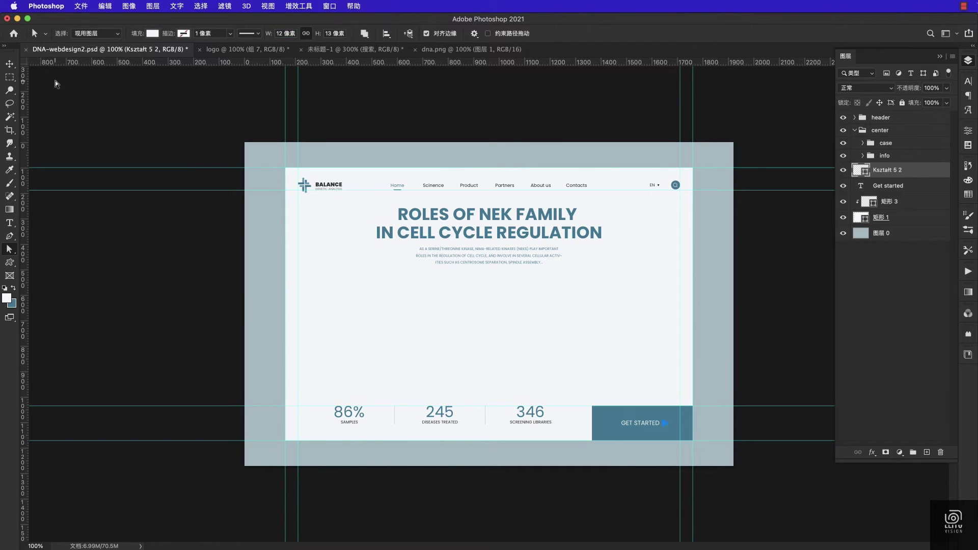
Group the GET STARTED text with the arrow, hide the guides, and save
key("v")
left_click(898, 189, "shift")
key("ctrl+g")
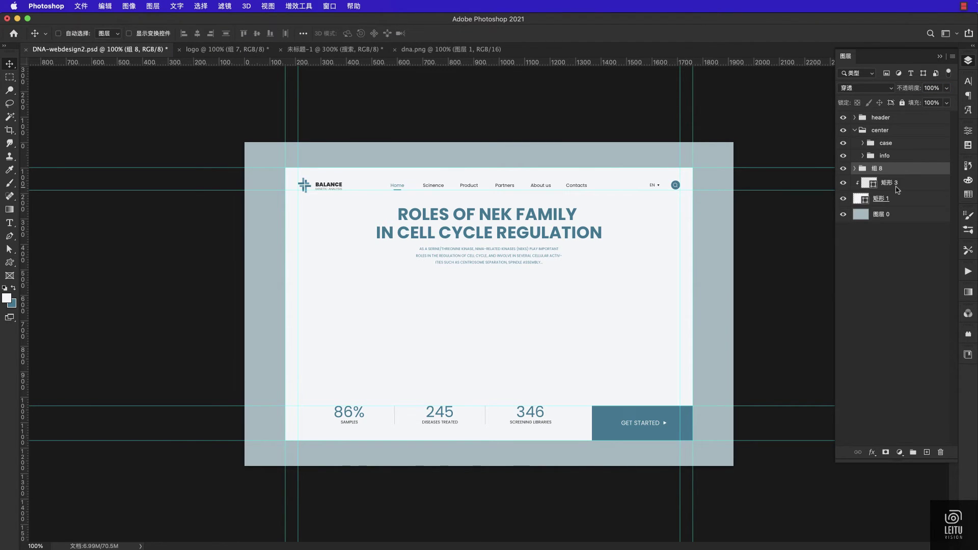
key("ctrl+semicolon")
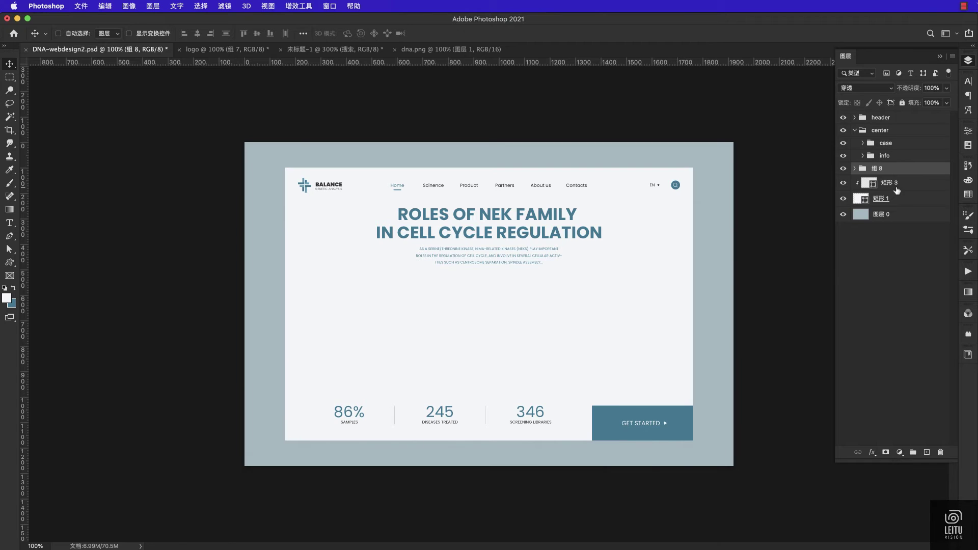
key("ctrl+s")
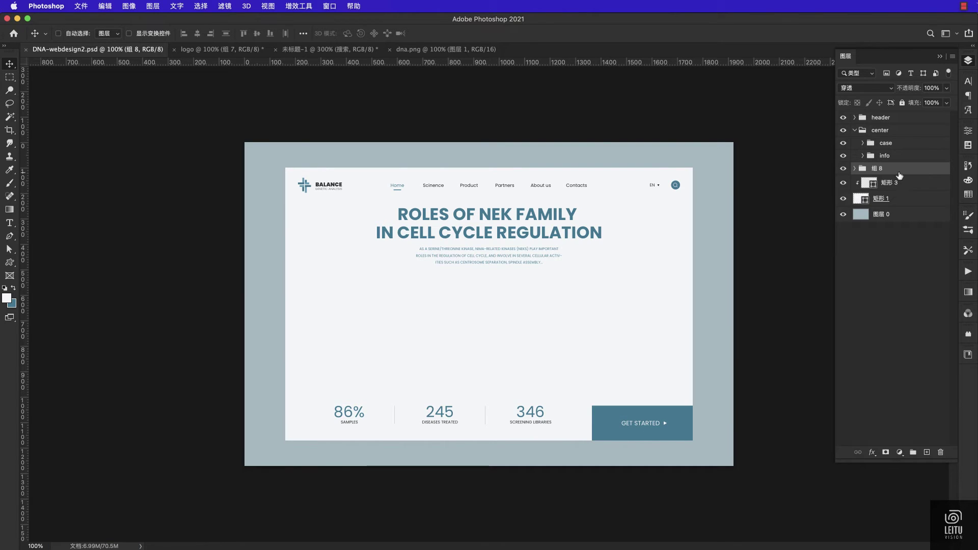
Move the button group into the center group and rename it btn
left_click(891, 174)
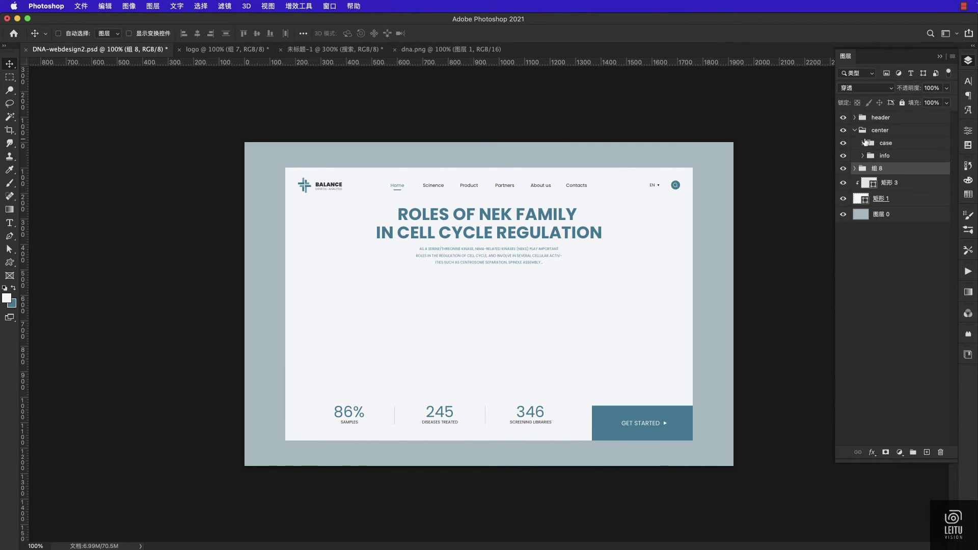
left_click_drag(865, 142, 881, 162)
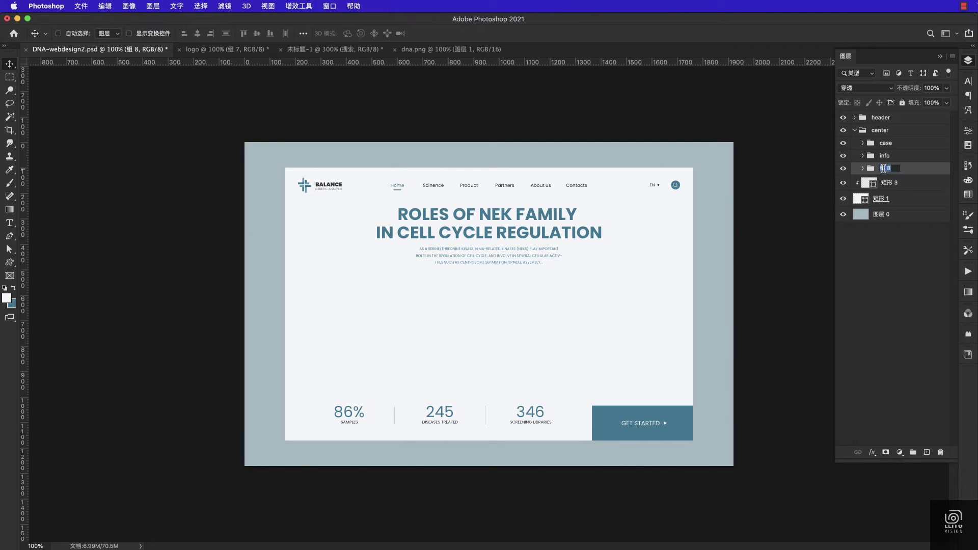
type("btn")
key("Return")
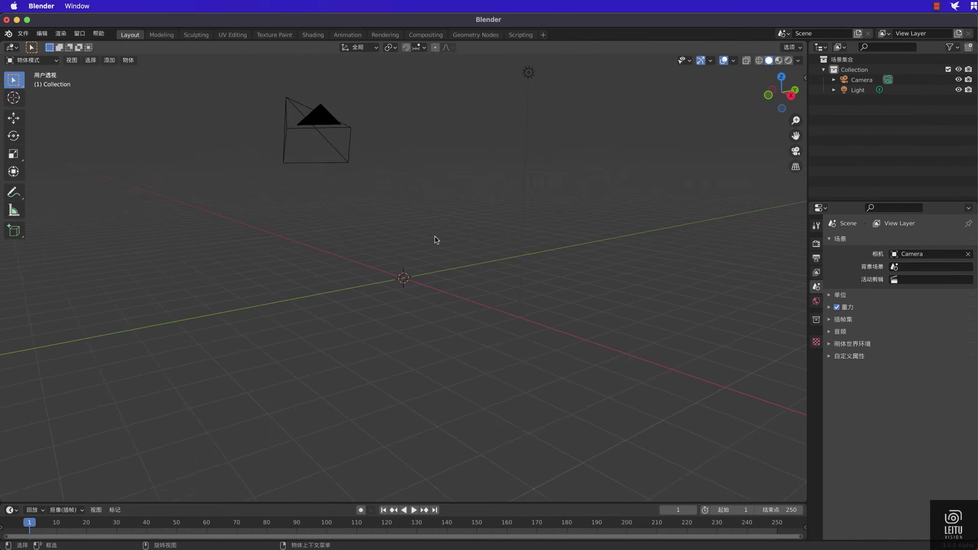
Add a cylinder to the Blender scene and enter an X rotation in the N panel
scroll(437, 239, "right", 3)
scroll(437, 240, "left", 5)
scroll(437, 240, "left", 5)
scroll(437, 239, "left", 2)
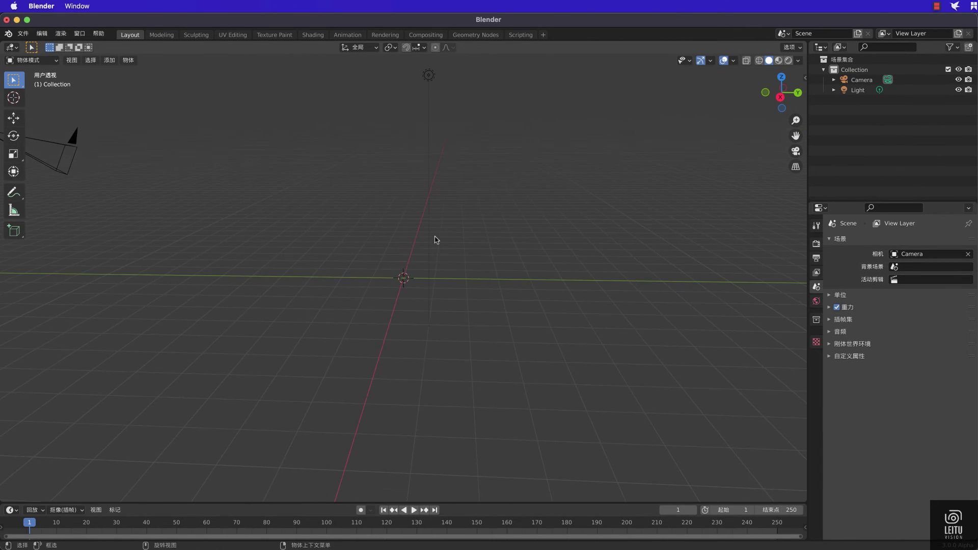
key("shift+a")
left_click(488, 294)
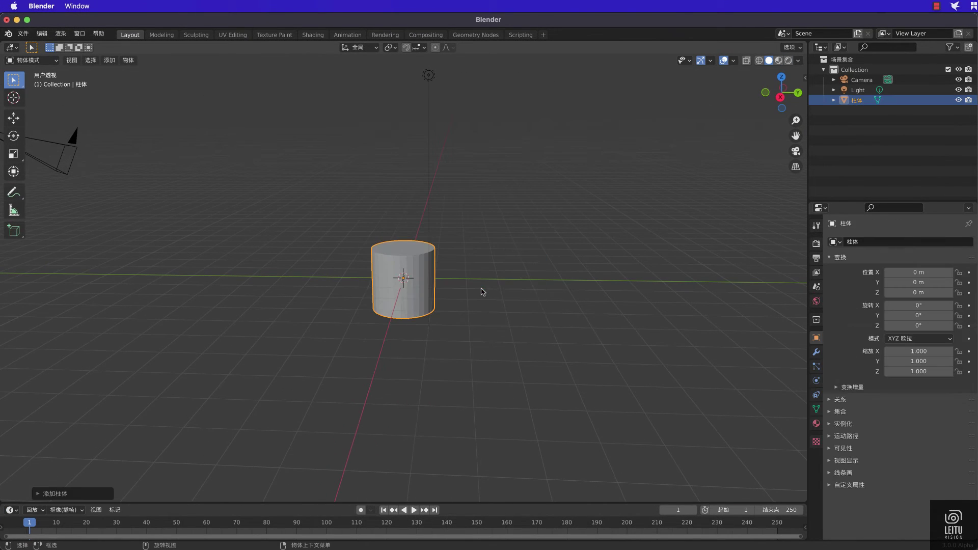
key("n")
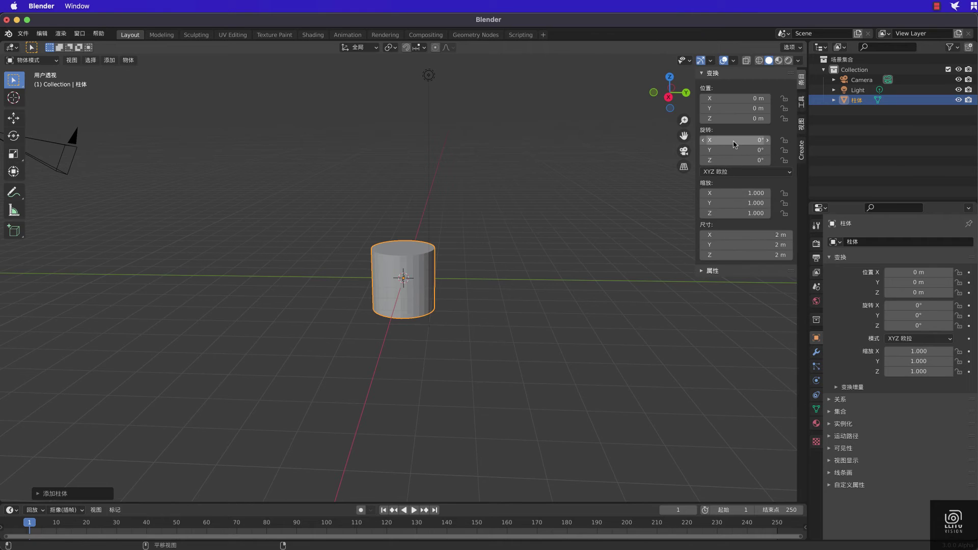
double_click(735, 141)
type("90")
key("Return")
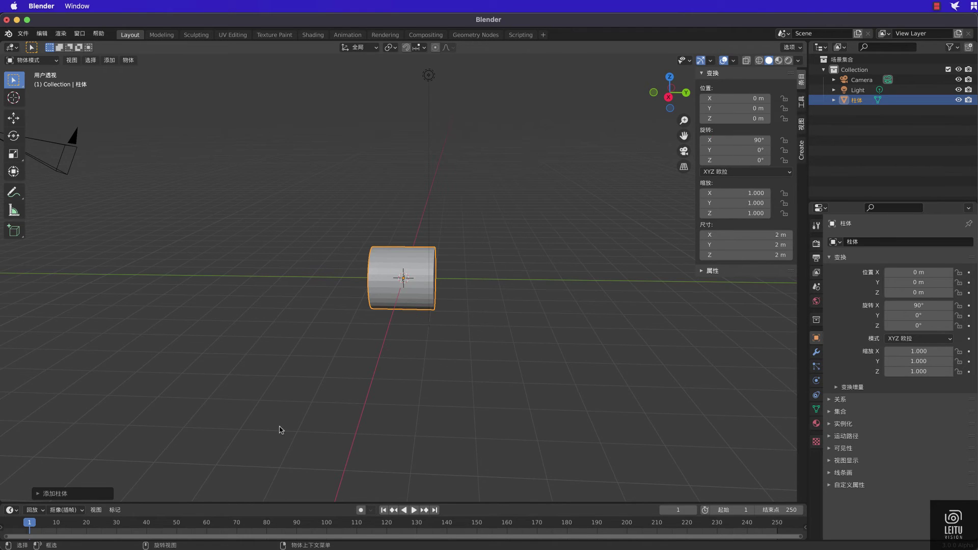
Set the cylinder's vertex count to 80 in the redo panel
left_click(93, 494)
key("n")
double_click(151, 373)
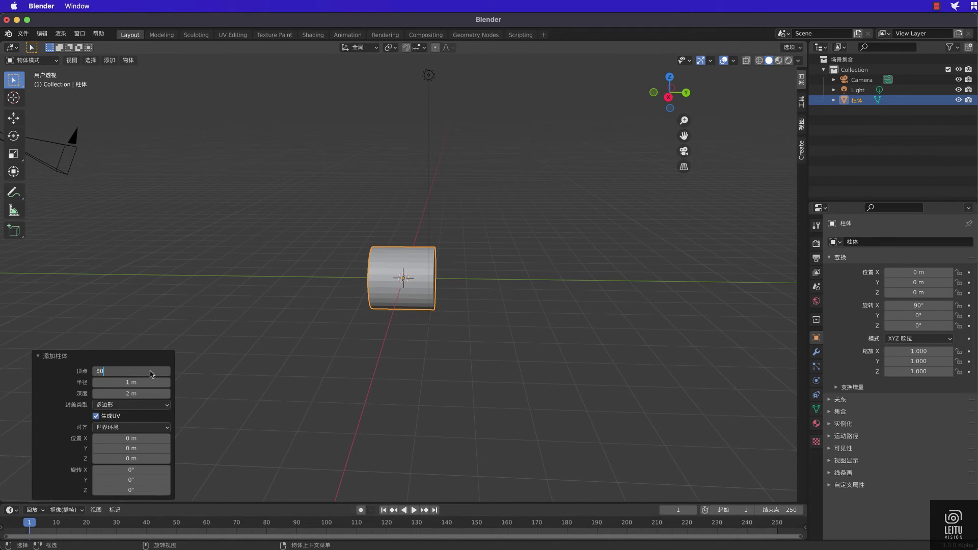
key("Return")
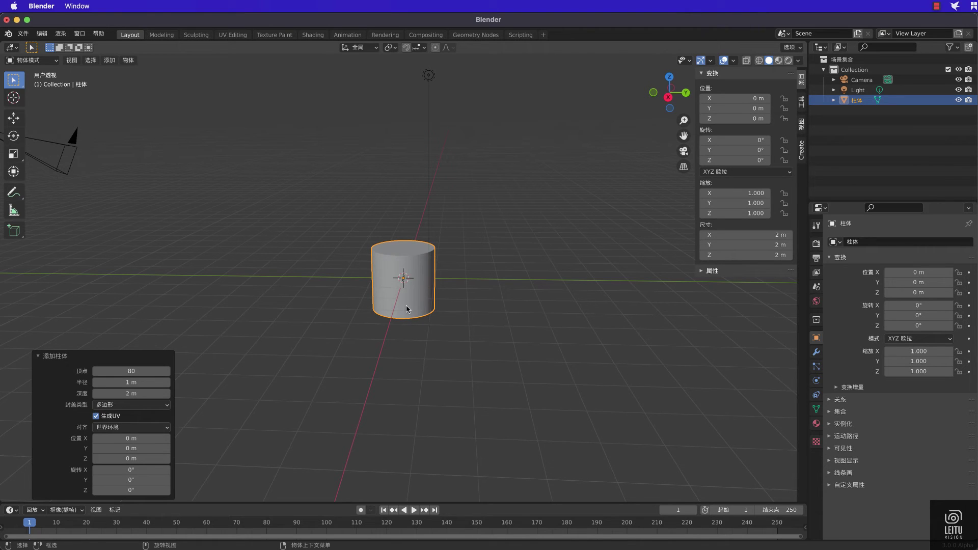
left_click(407, 309)
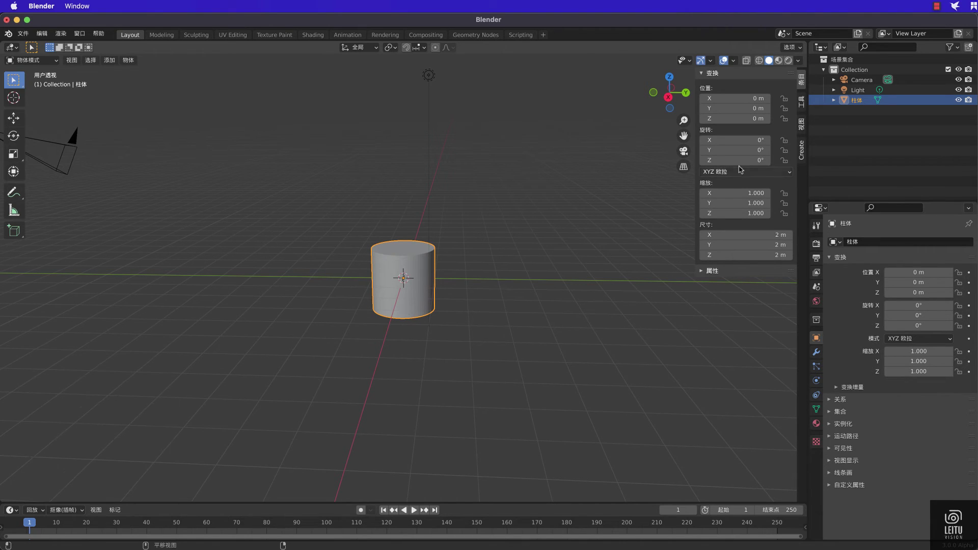
Rotate the cylinder 90° on X and start stretching it along Y
left_click(736, 139)
type("90")
key("Return")
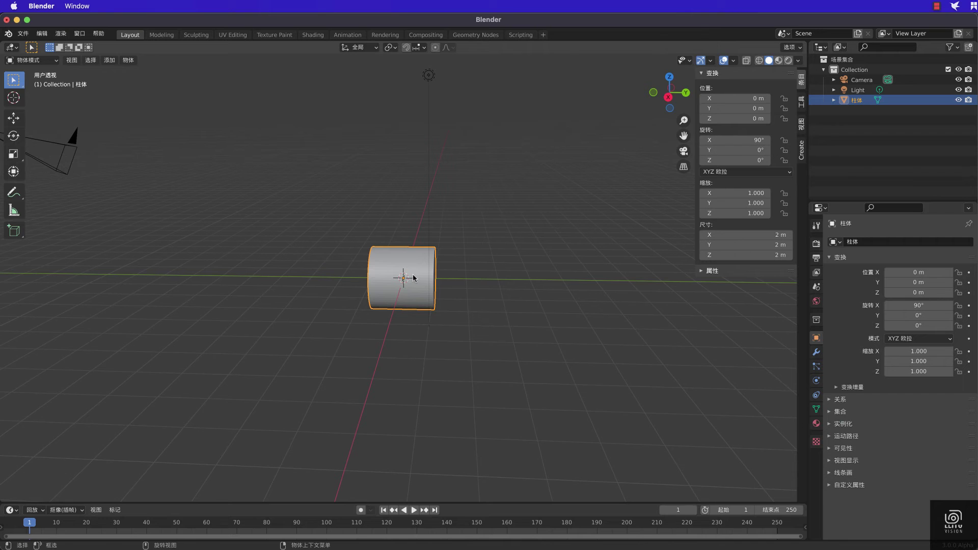
key("s")
key("y")
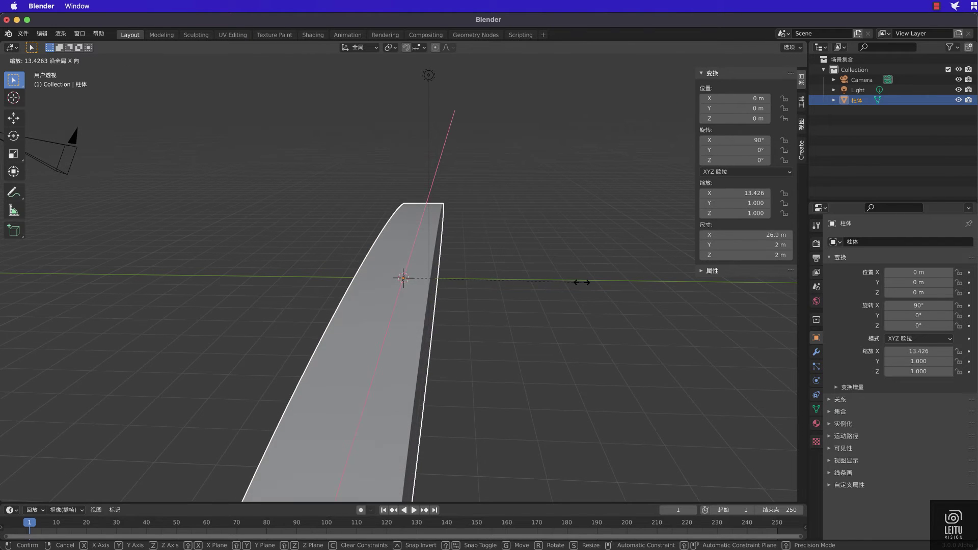
Finish stretching the cylinder, then add 15 centred loop cuts along its length
left_click(548, 280)
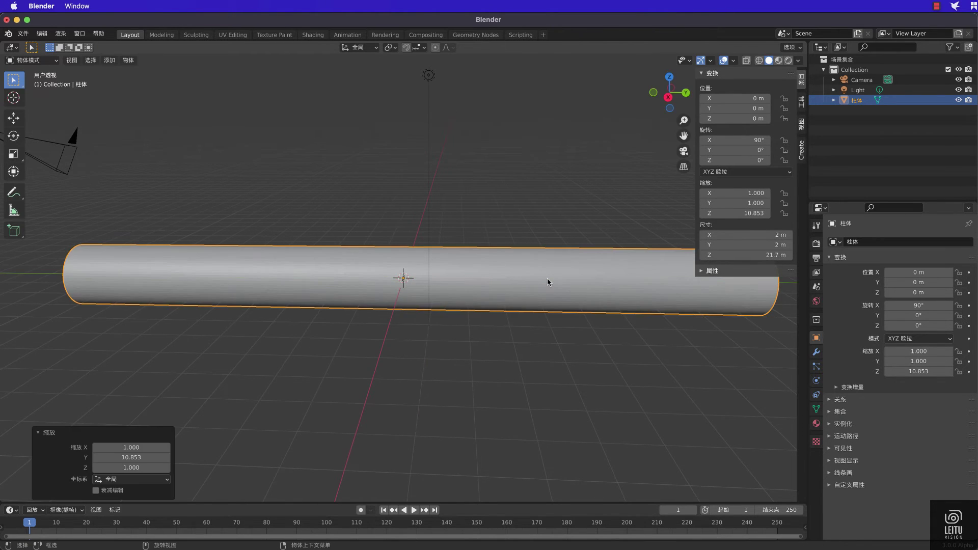
scroll(548, 282, "right", 5)
scroll(547, 282, "right", 3)
key("Tab")
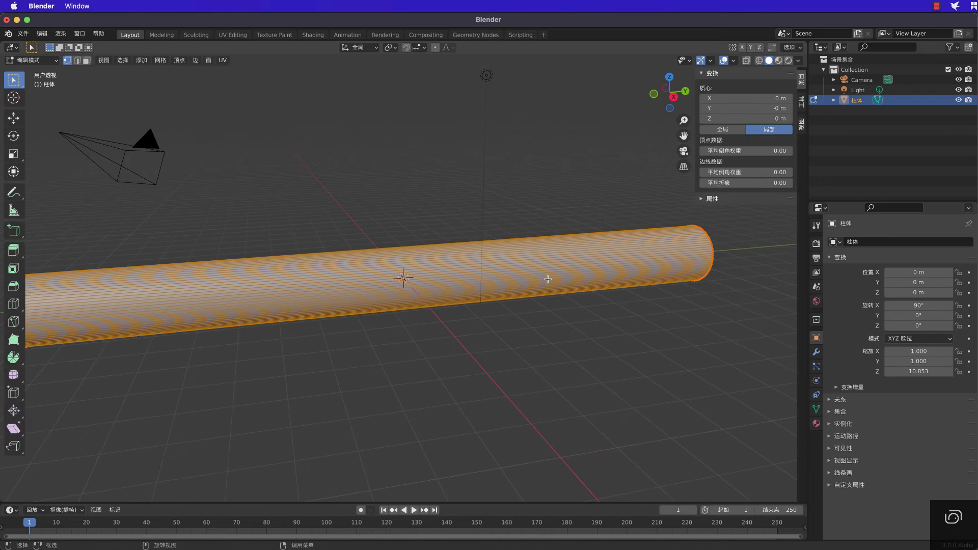
key("ctrl+r")
left_click(423, 281)
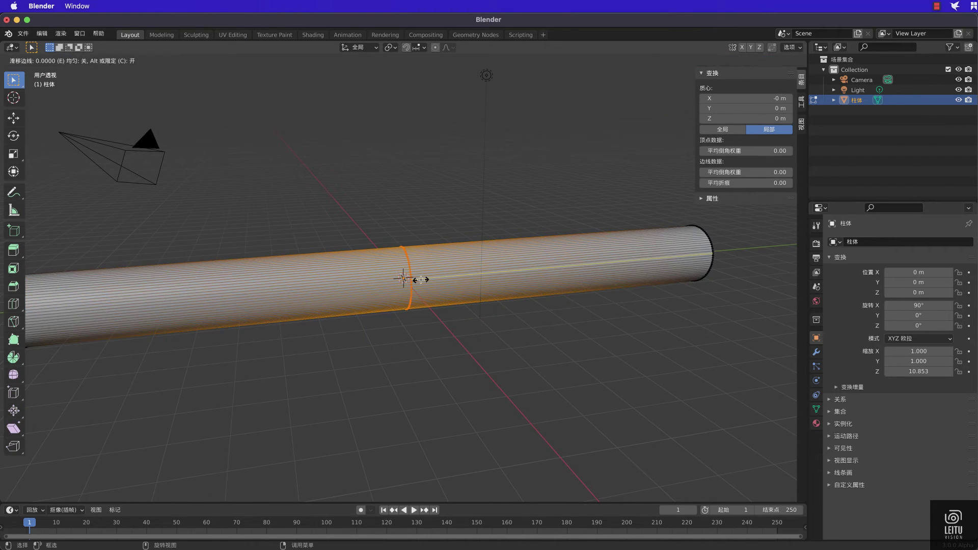
right_click(423, 281)
left_click(145, 410)
type("15")
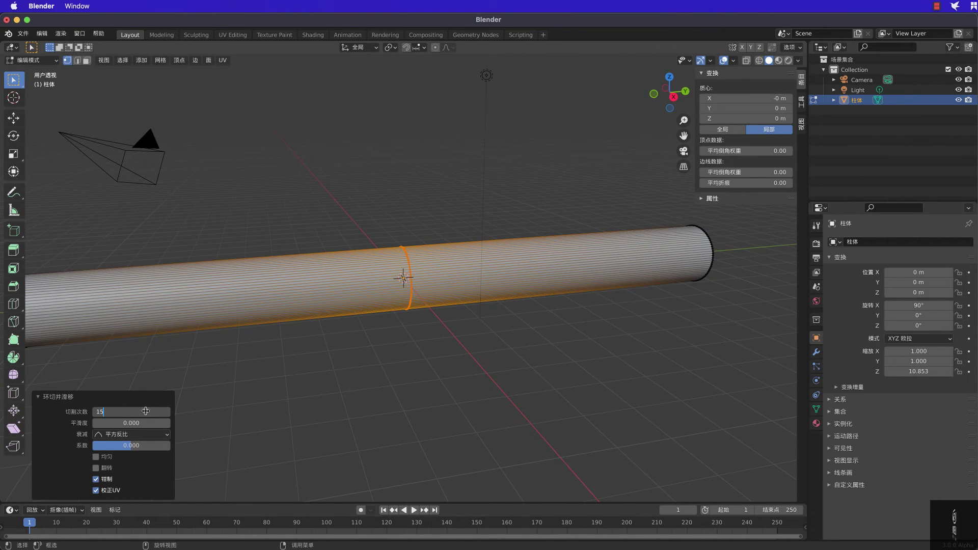
key("Return")
Delete the near end cap face of the tube in face select mode
scroll(251, 408, "left", 5)
scroll(251, 408, "left", 3)
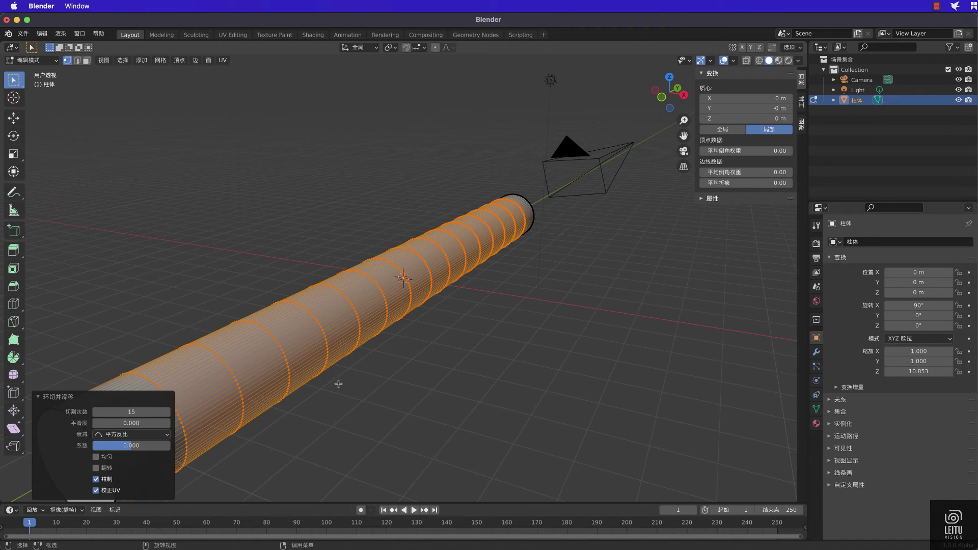
scroll(341, 379, "left", 5)
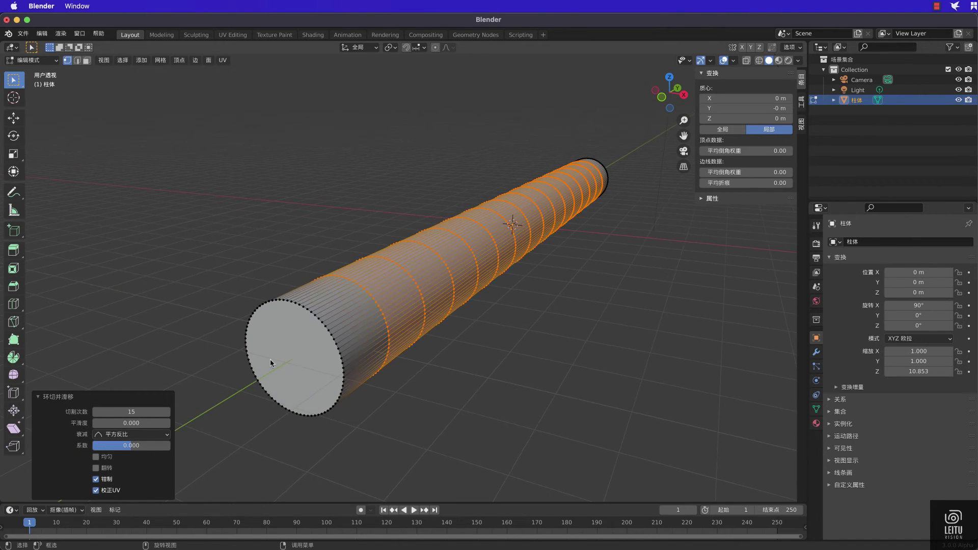
left_click(88, 62)
left_click(296, 362)
key("x")
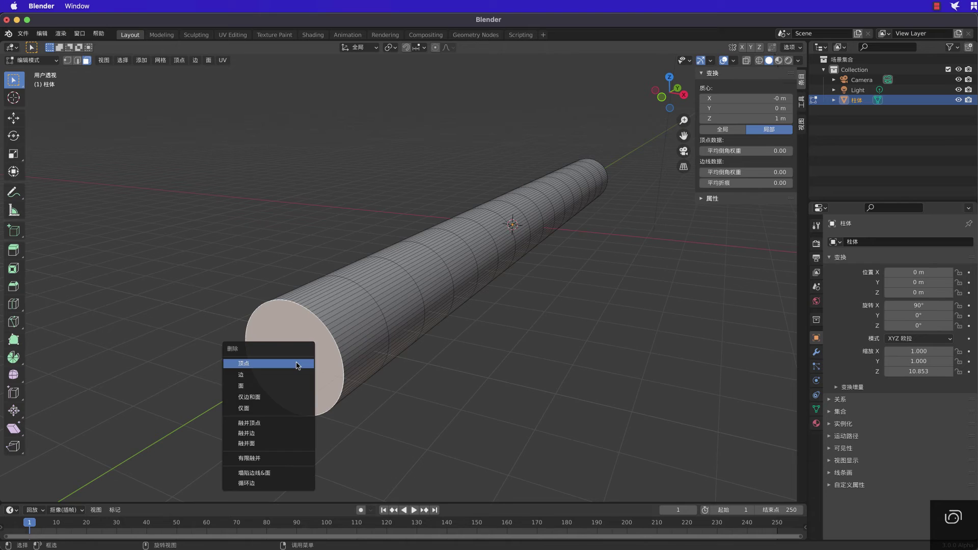
left_click(296, 363)
Delete the far end cap face, leaving an open tube, and return to Object Mode
scroll(538, 331, "left", 5)
scroll(538, 331, "left", 5)
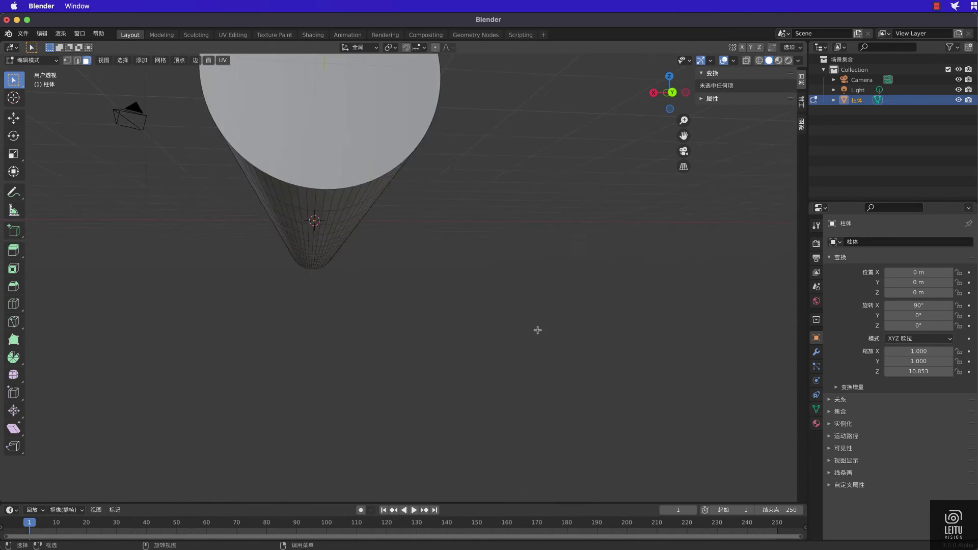
scroll(538, 331, "left", 5)
left_click(601, 327)
key("x")
left_click(601, 319)
scroll(601, 318, "left", 5)
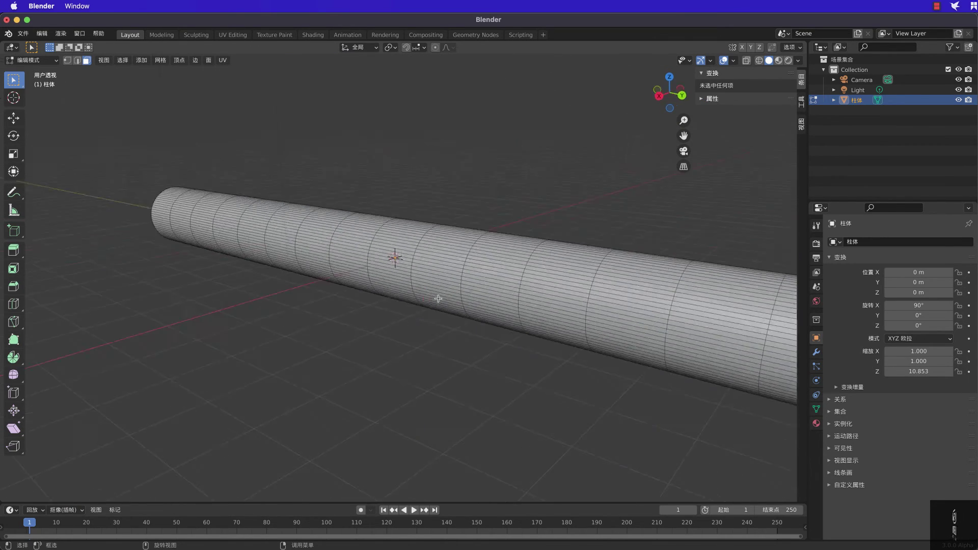
scroll(438, 298, "left", 5)
scroll(437, 301, "left", 3)
key("Tab")
Place a duplicate of the tube off to the left, offset -11.139 m along X
scroll(458, 327, "left", 5)
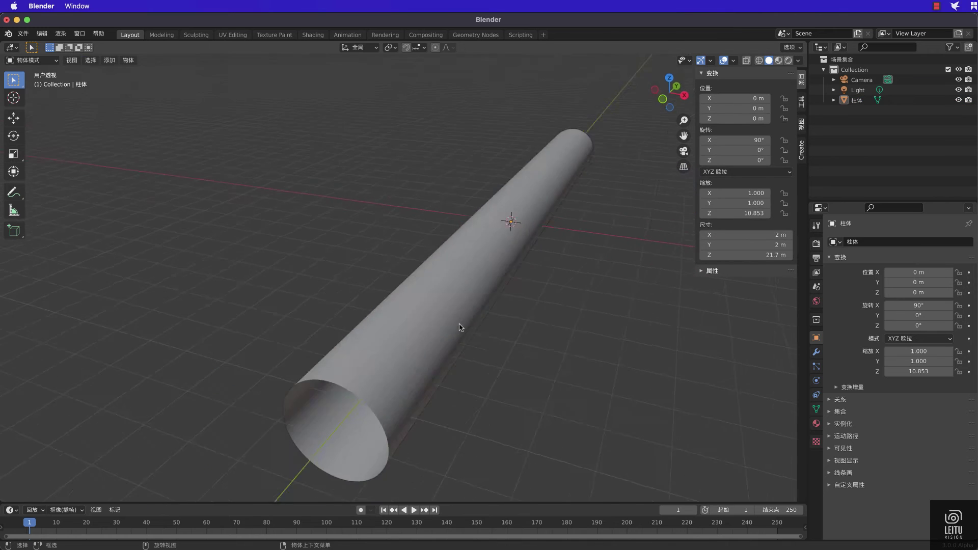
scroll(460, 327, "left", 5)
scroll(460, 327, "left", 1)
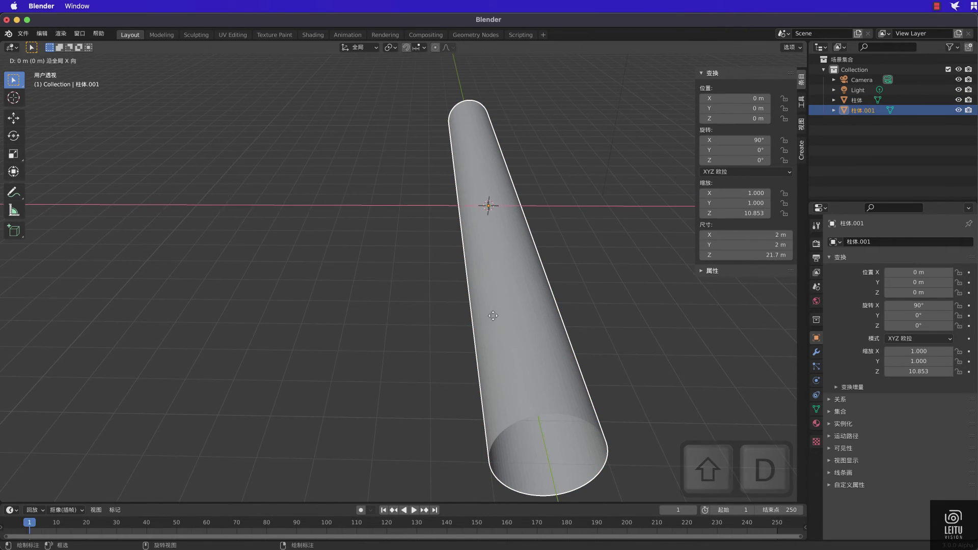
left_click(168, 319)
Rotate the copy to exactly -90° on Z and scale it down to 0.661
key("r")
key("z")
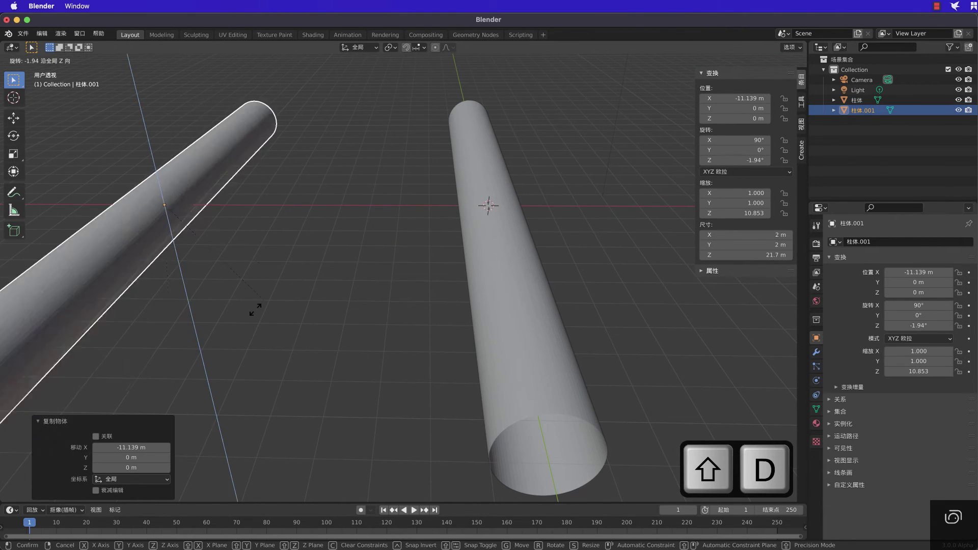
left_click(139, 286)
double_click(739, 160)
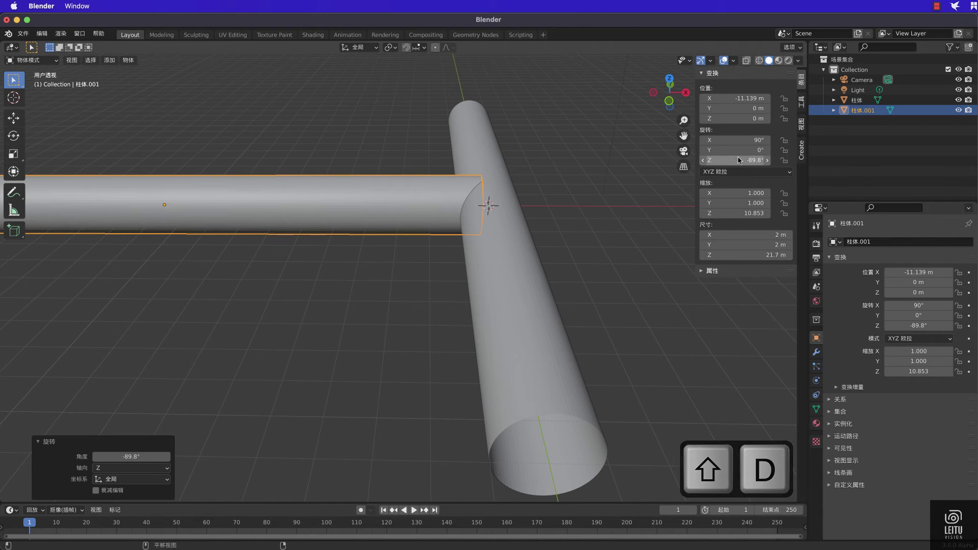
type("-90")
key("Return")
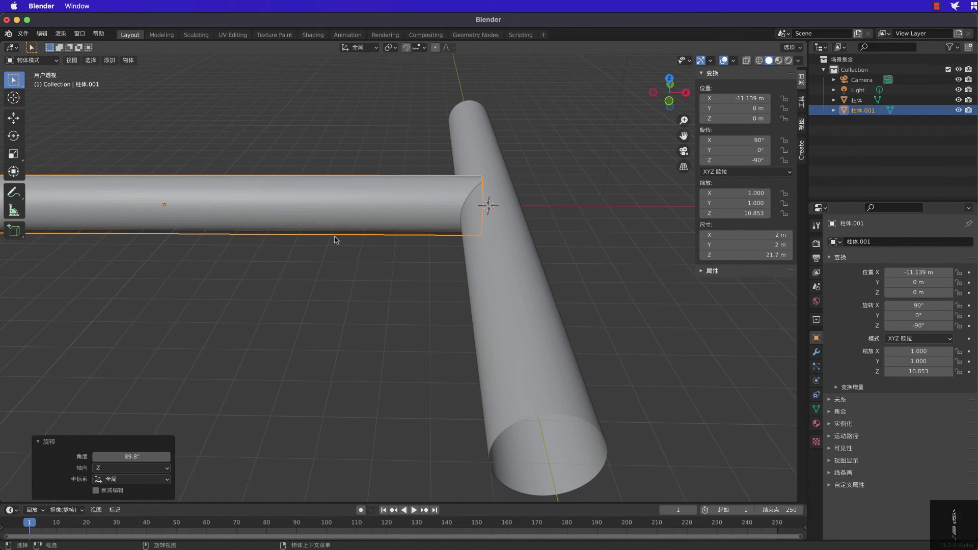
key("s")
left_click(318, 221)
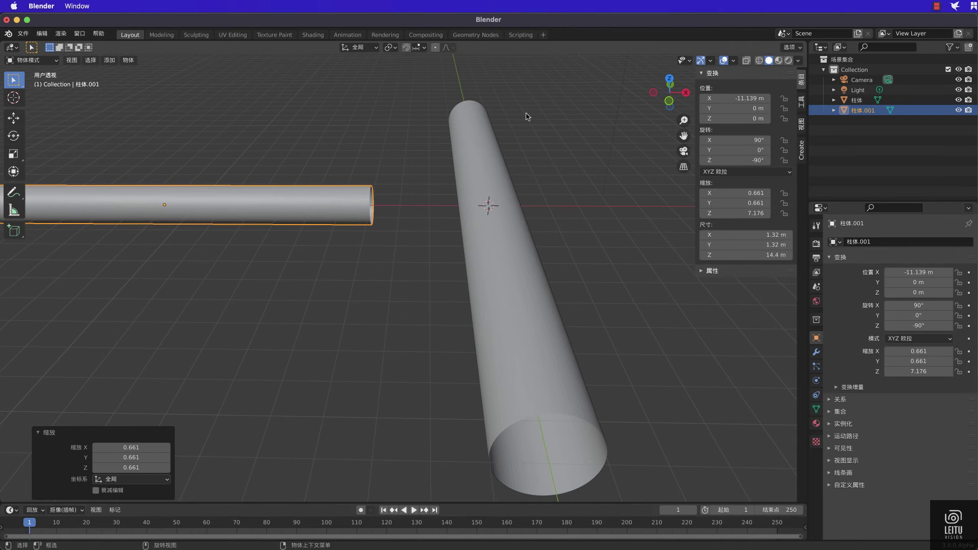
Slide the cylinder along X into a T shape against the other cylinder
key("g")
key("x")
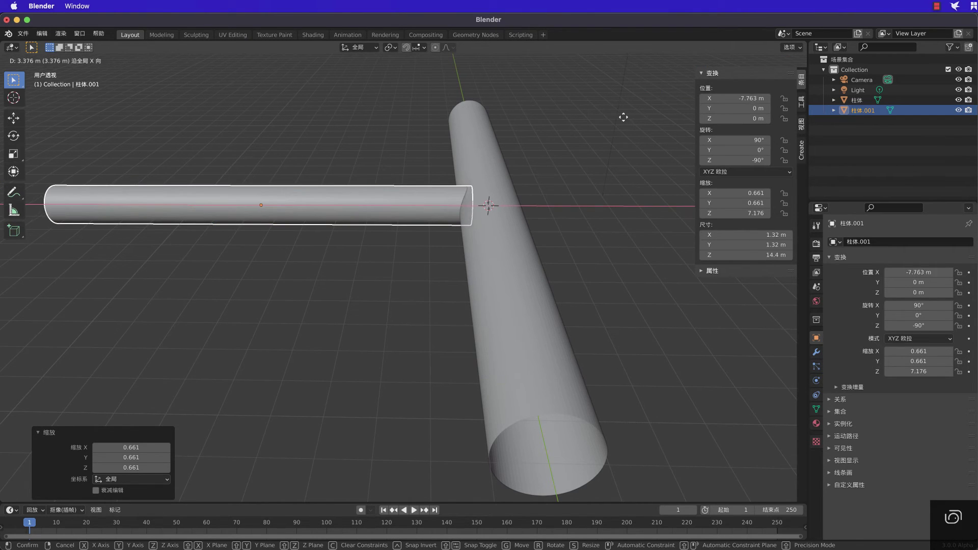
left_click(628, 117)
scroll(379, 204, "right", 10)
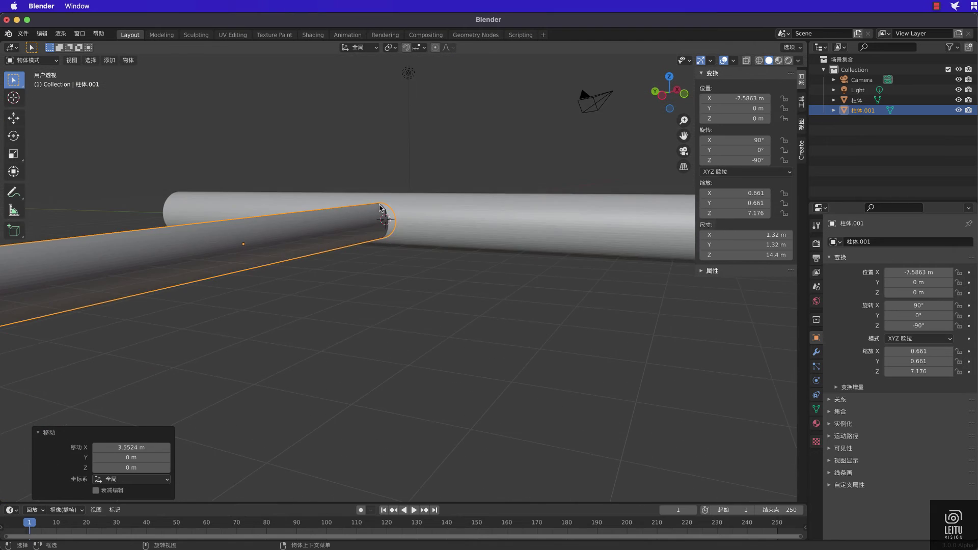
scroll(379, 208, "right", 10)
Join both cylinders into the single object 柱体.001
left_click(504, 260, "shift")
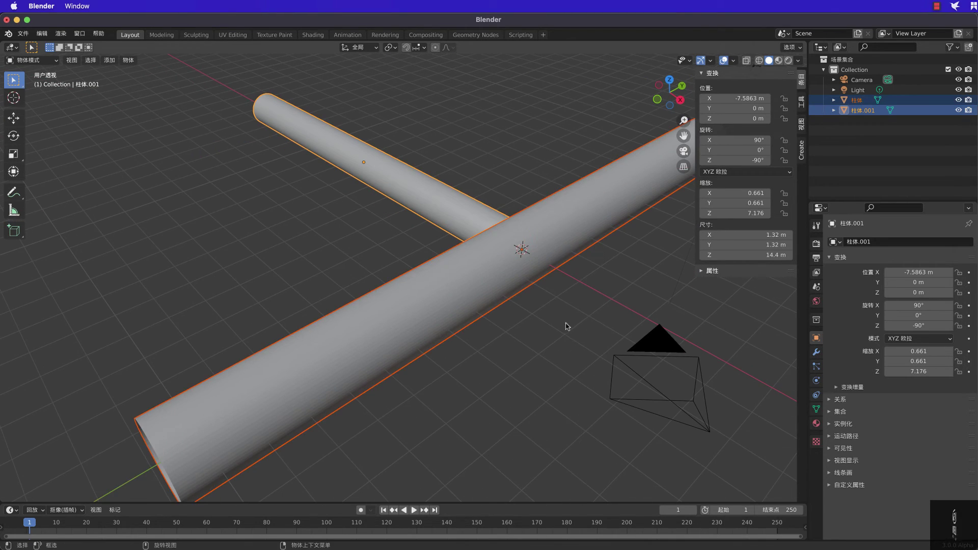
key("super+j")
left_click(530, 299)
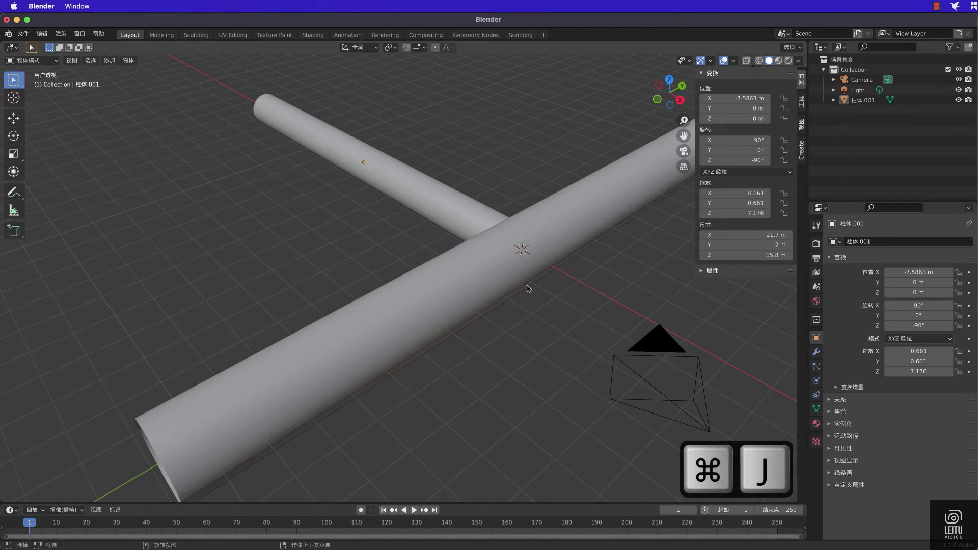
scroll(624, 311, "right", 5)
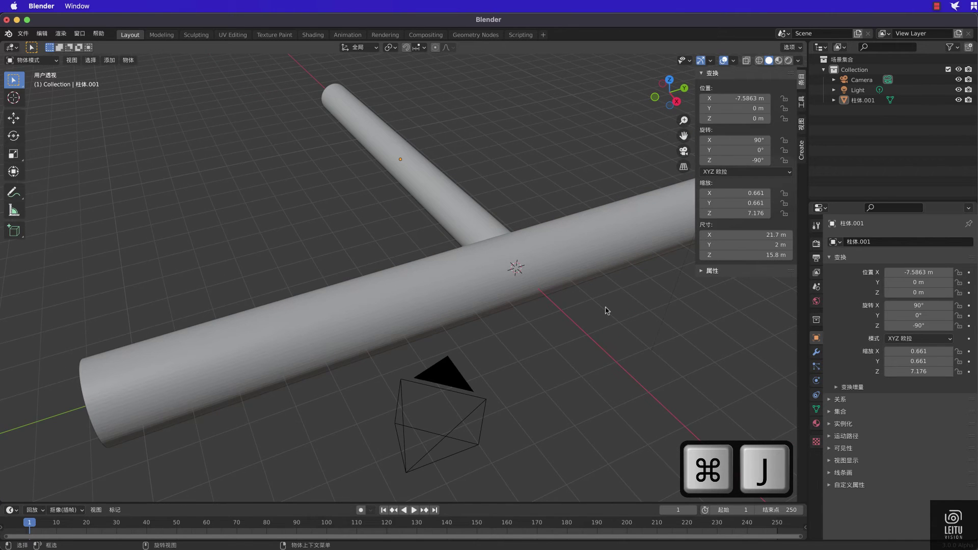
scroll(607, 310, "down", 5)
scroll(607, 305, "right", 5)
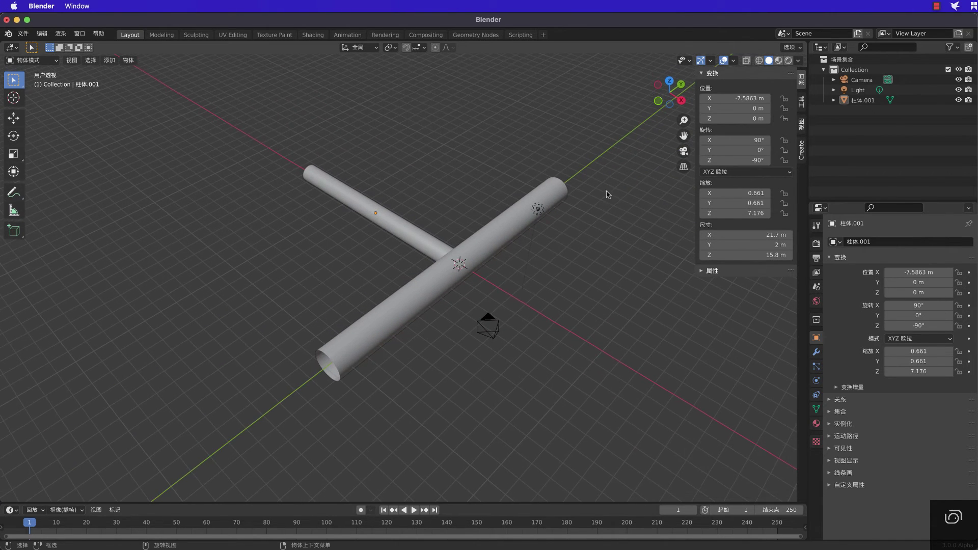
Check the overlay and gizmo options, then move the T-shaped object along X to 7.0935 m
left_click(733, 61)
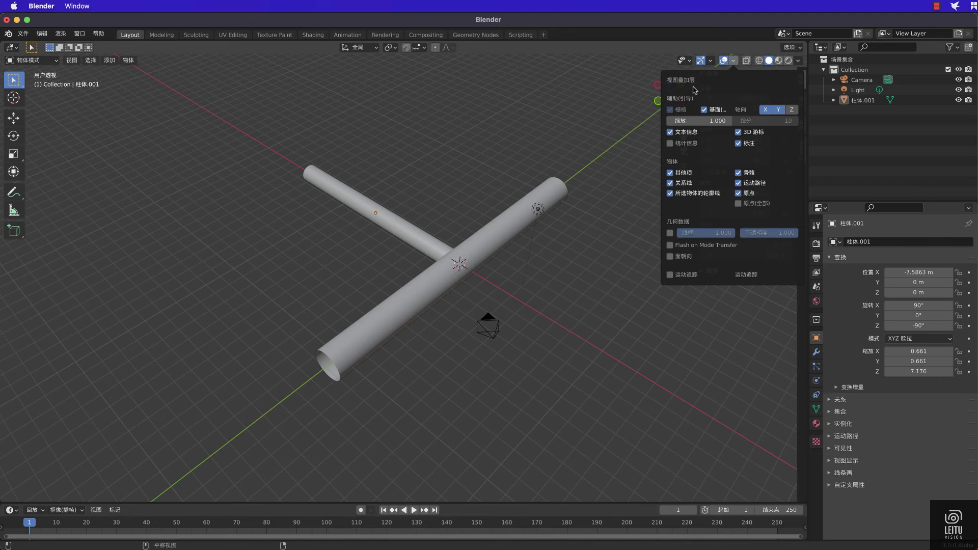
left_click(711, 61)
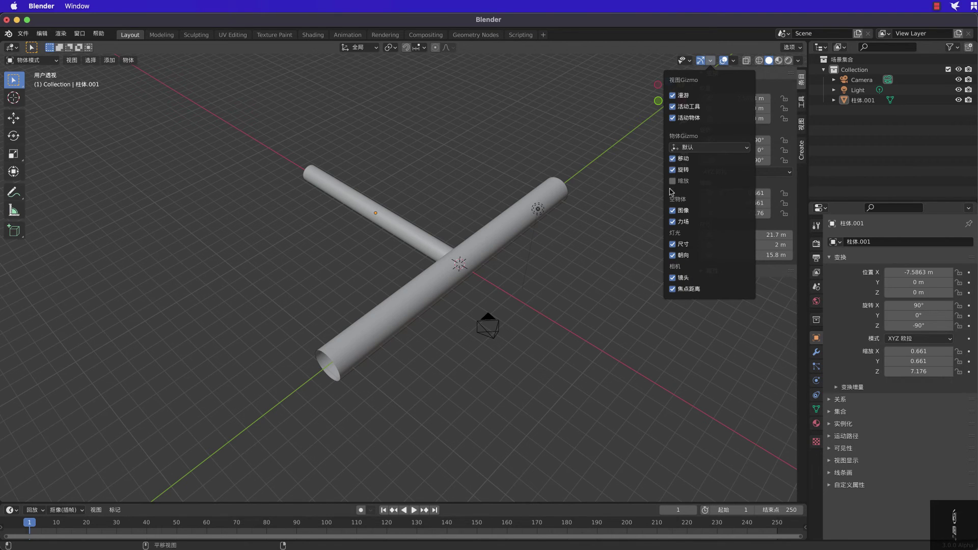
left_click(472, 246)
left_click_drag(414, 251, 611, 337)
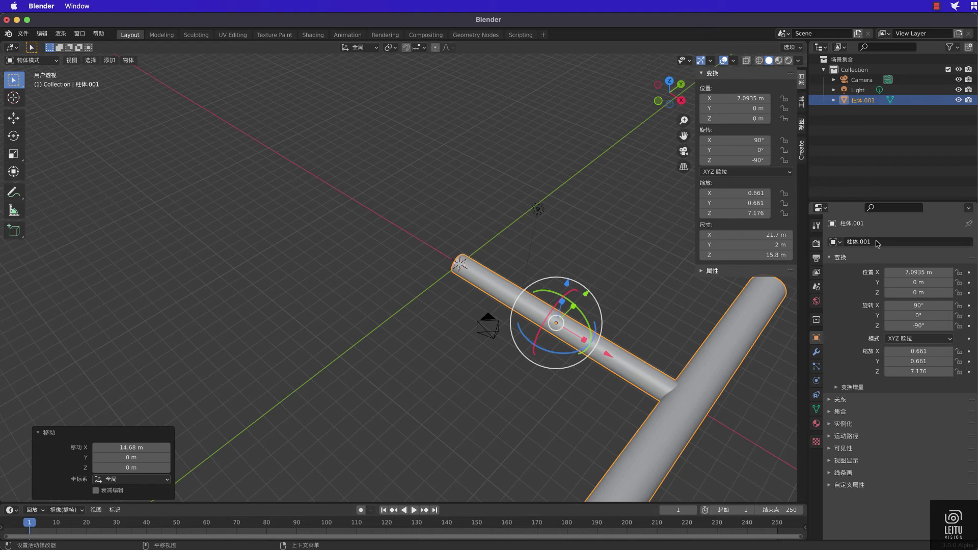
Add a Mirror modifier that mirrors along Z only
left_click(816, 352)
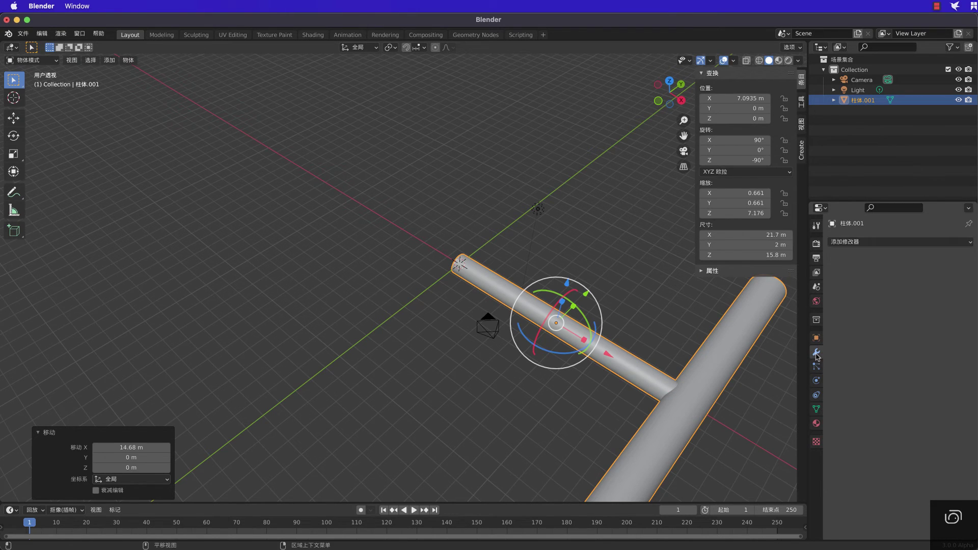
left_click(861, 241)
left_click(815, 360)
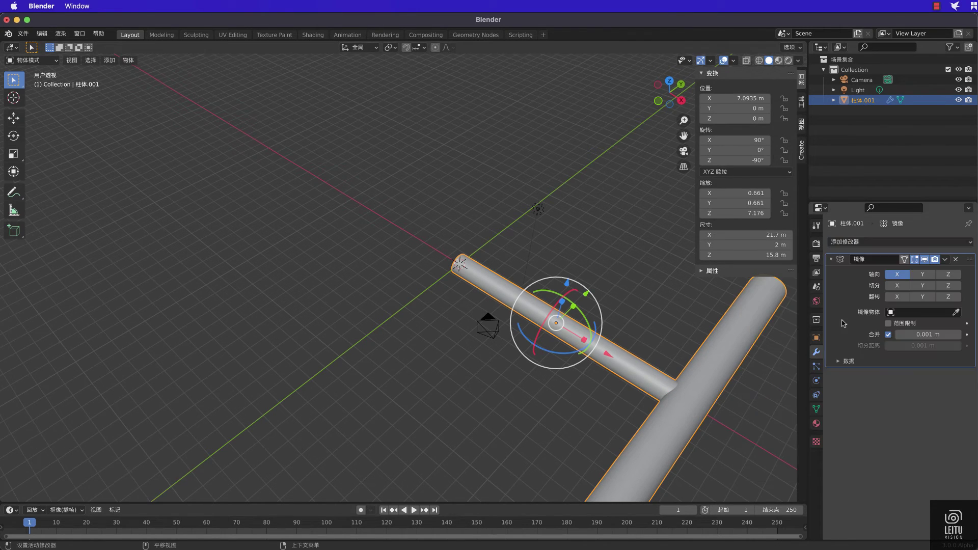
left_click(898, 275)
left_click(948, 274)
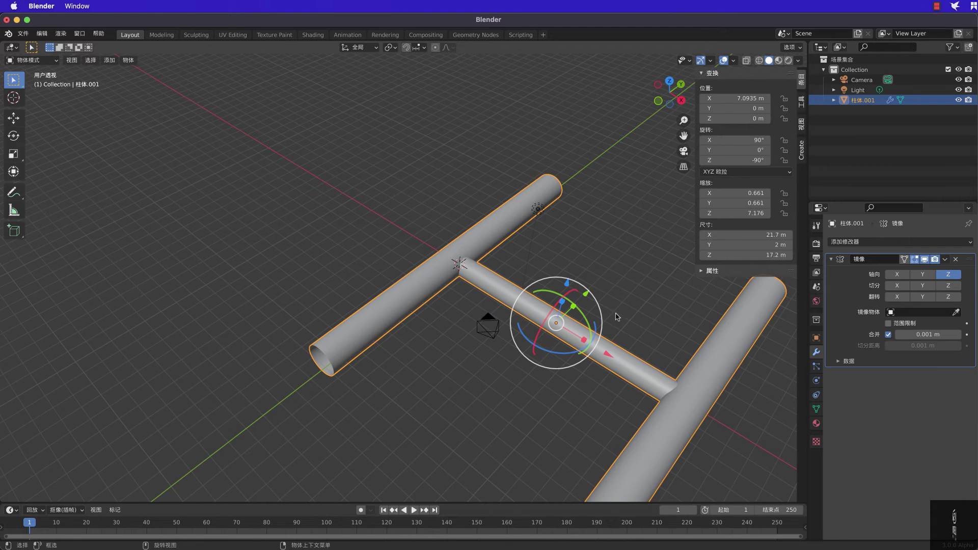
scroll(621, 328, "left", 5)
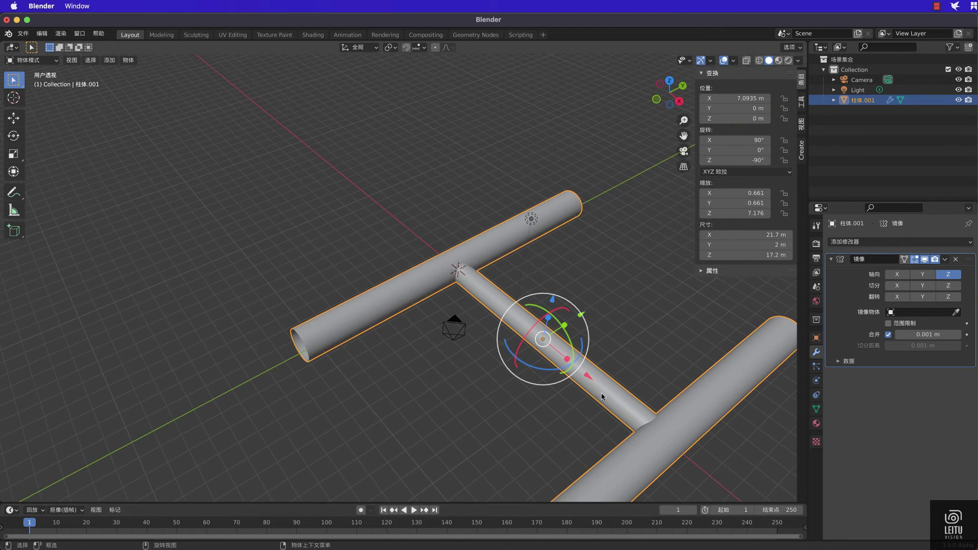
Clear the object's location to the origin, forming an H of cylinders
key("alt+g")
left_click(649, 366)
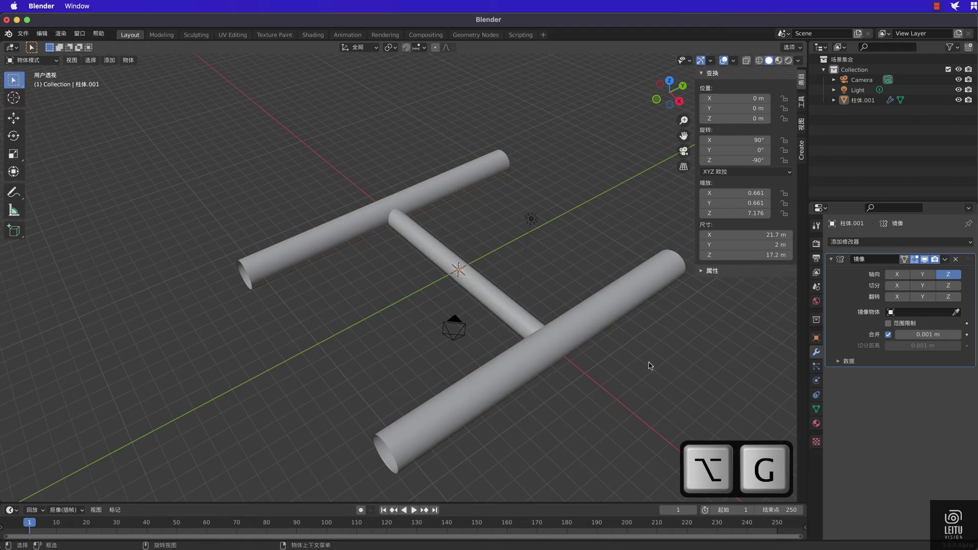
scroll(649, 365, "left", 5)
scroll(649, 366, "left", 5)
scroll(649, 365, "left", 3)
scroll(649, 366, "left", 3)
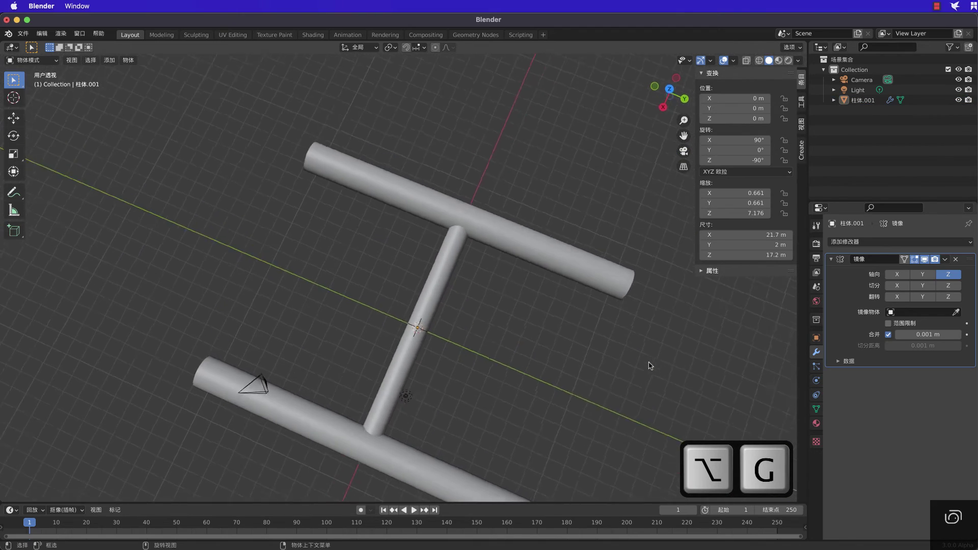
scroll(649, 366, "left", 5)
scroll(649, 366, "left", 5)
scroll(649, 366, "left", 3)
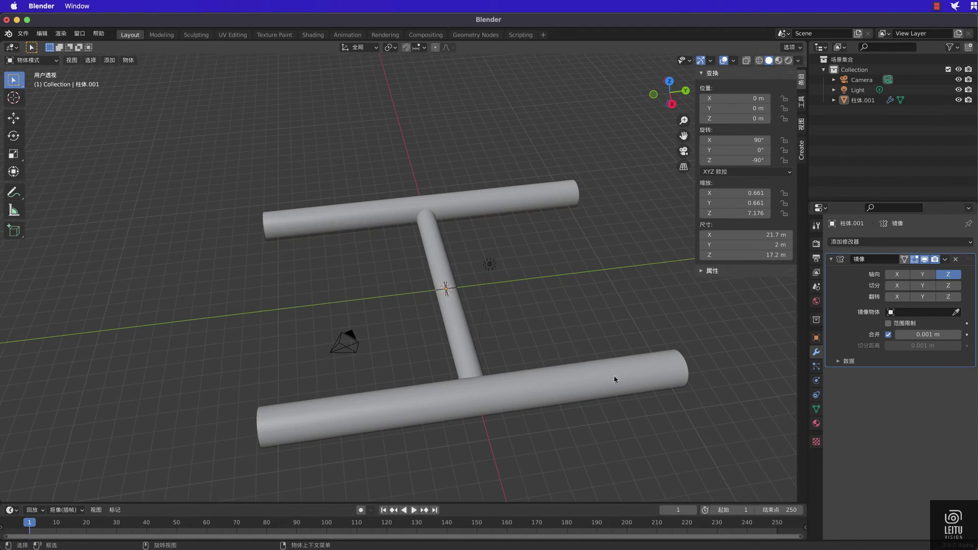
left_click(861, 242)
Add an Array modifier with relative X offset -0.800 and count 20, making a long ladder
left_click(826, 270)
type("-0.8")
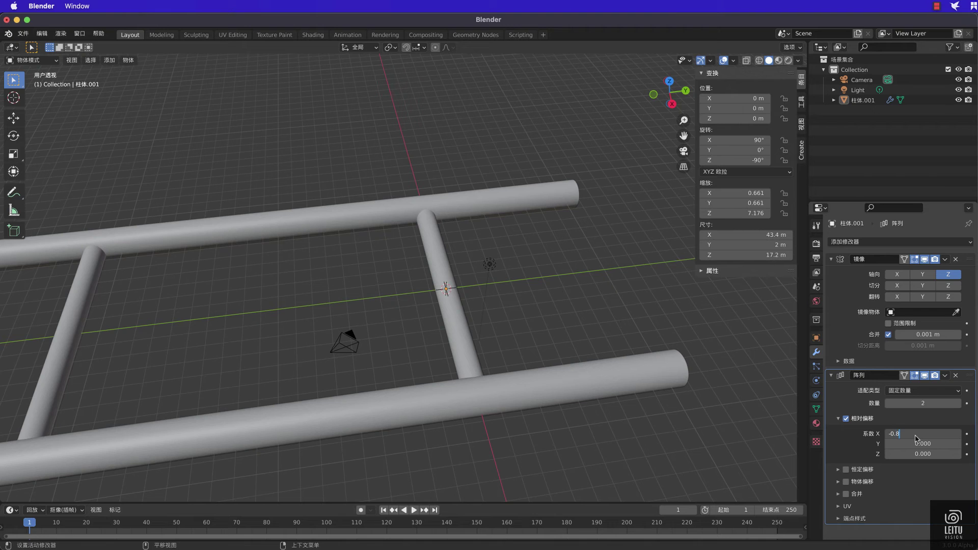
key("Return")
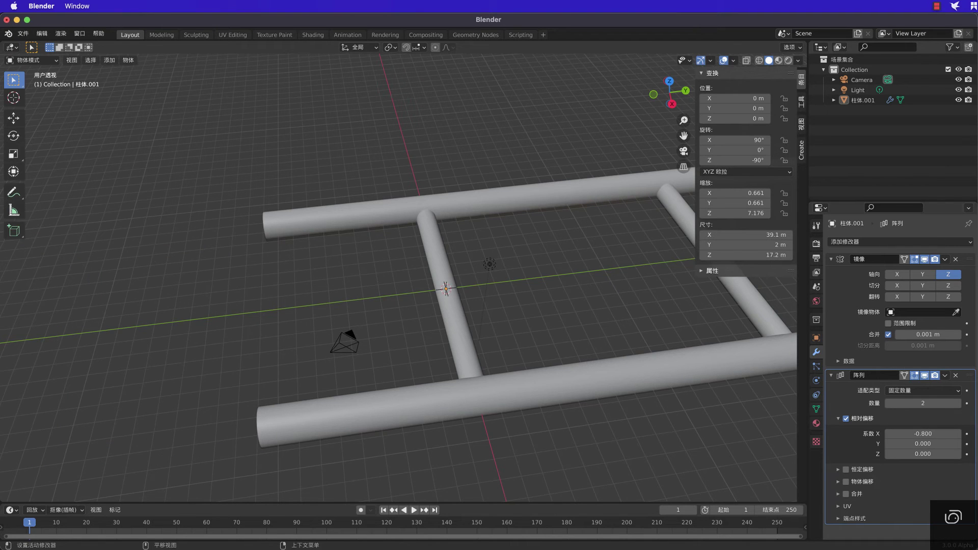
scroll(631, 354, "down", 5)
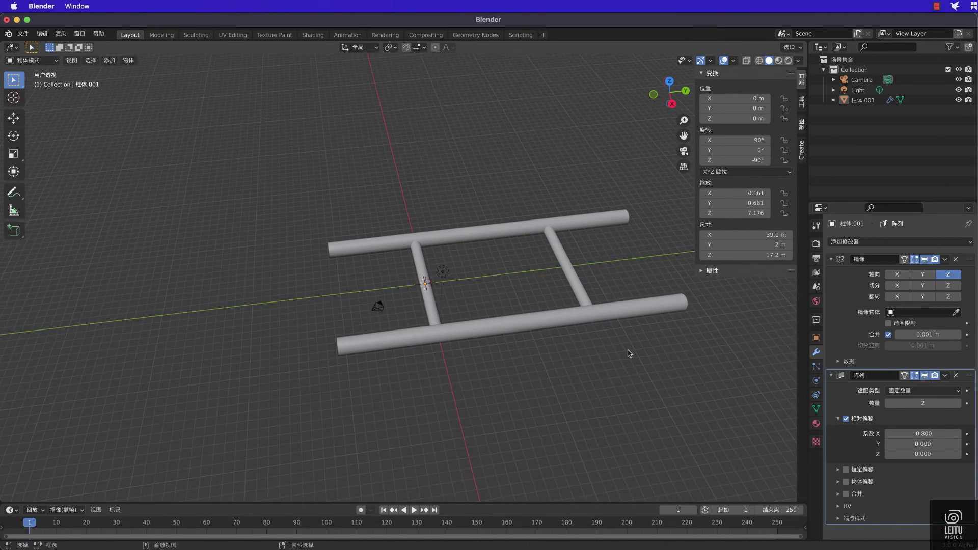
left_click(925, 405)
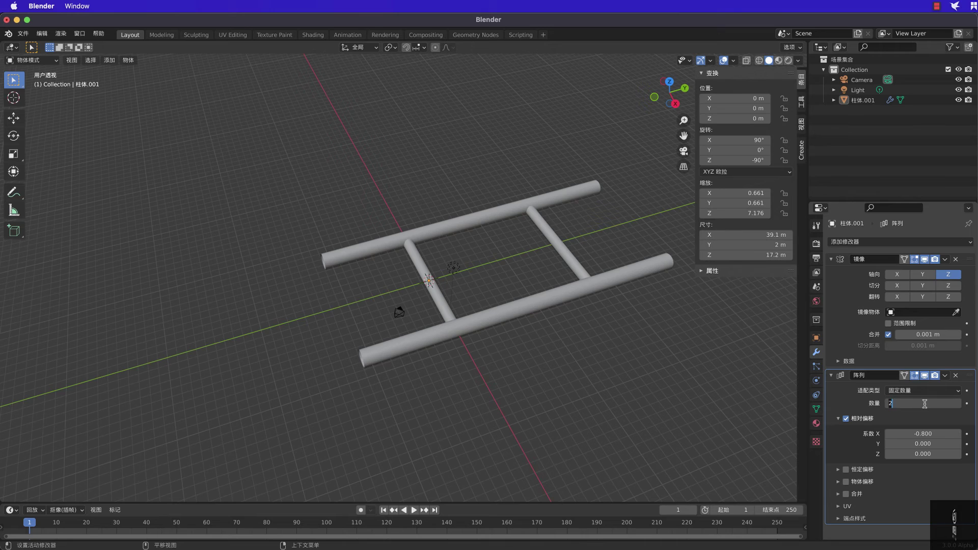
key("Return")
scroll(641, 368, "down", 2)
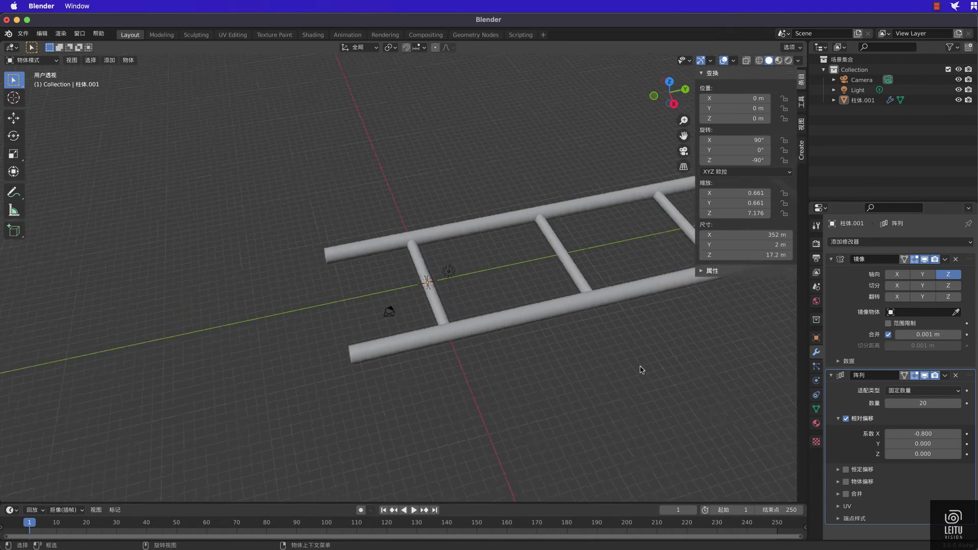
scroll(641, 369, "down", 2)
scroll(641, 369, "down", 2)
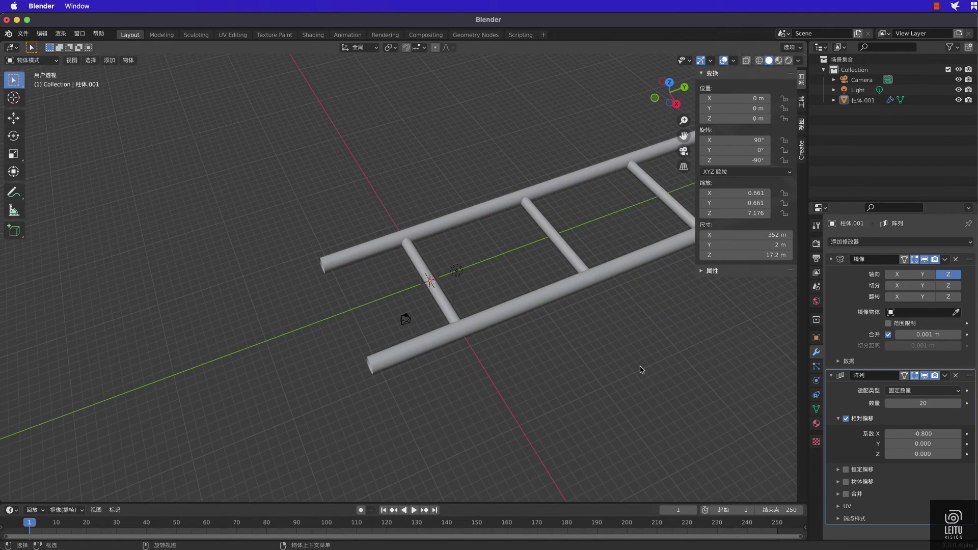
scroll(640, 369, "down", 2)
scroll(641, 369, "down", 2)
left_click(362, 292)
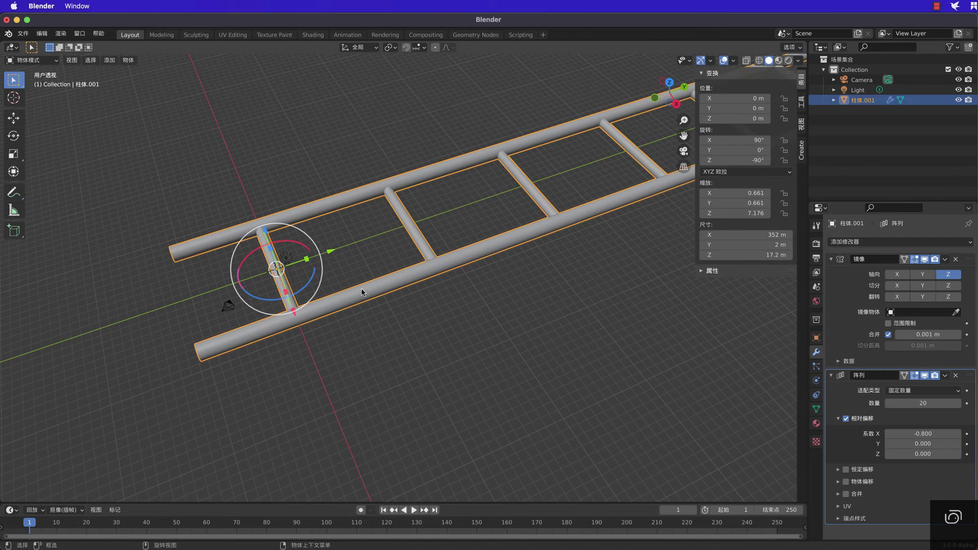
left_click(510, 333)
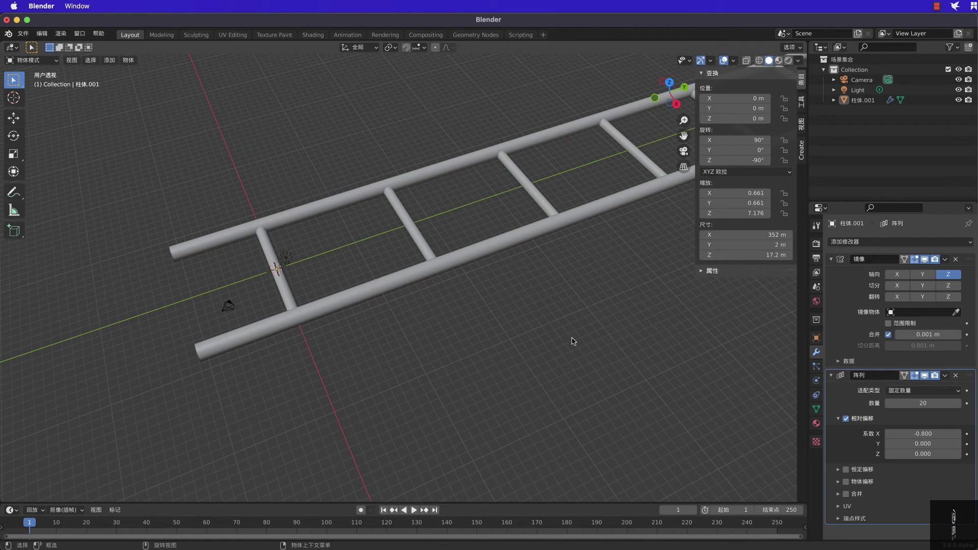
Add a plain axes empty at the origin scaled to 2.627
key("shift+a")
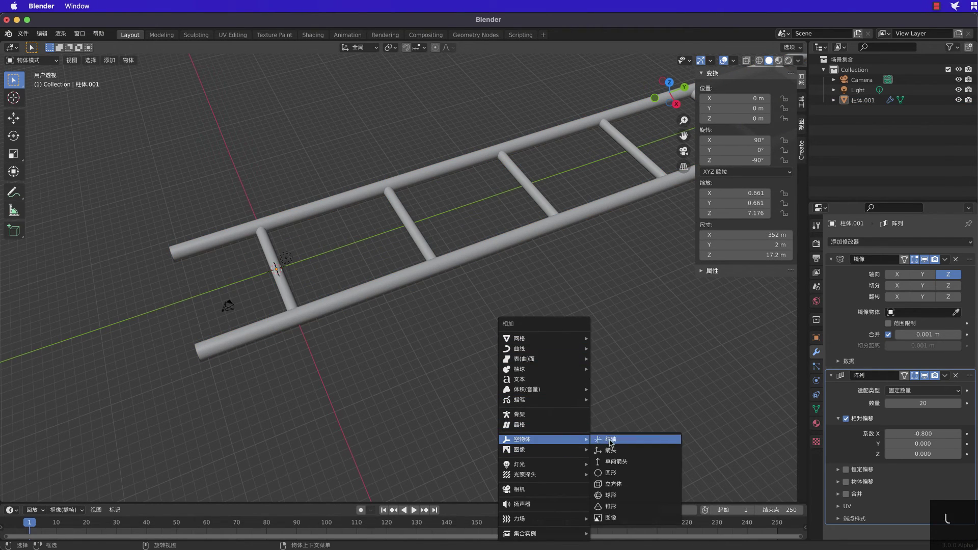
left_click(632, 440)
key("s")
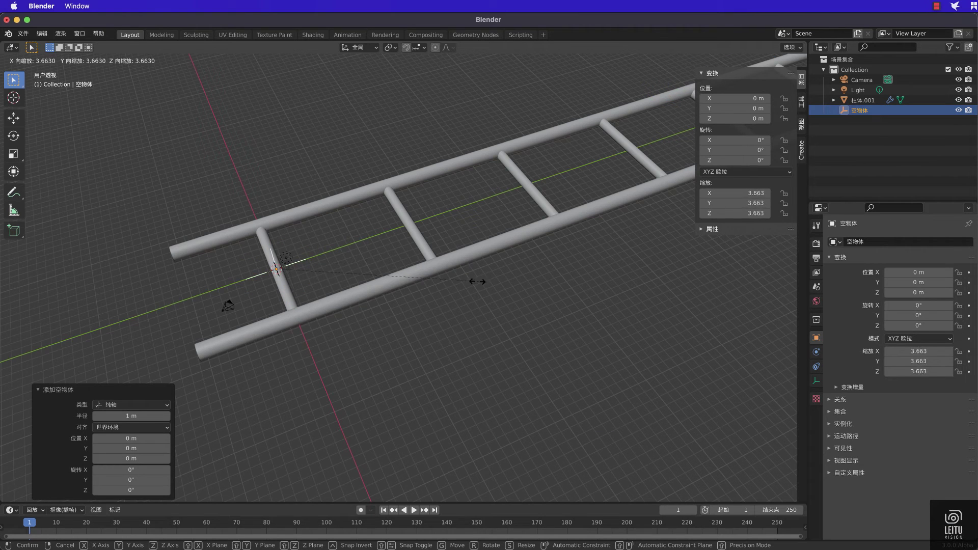
left_click(429, 281)
Add a SimpleDeform modifier to the ladder object
left_click(471, 337)
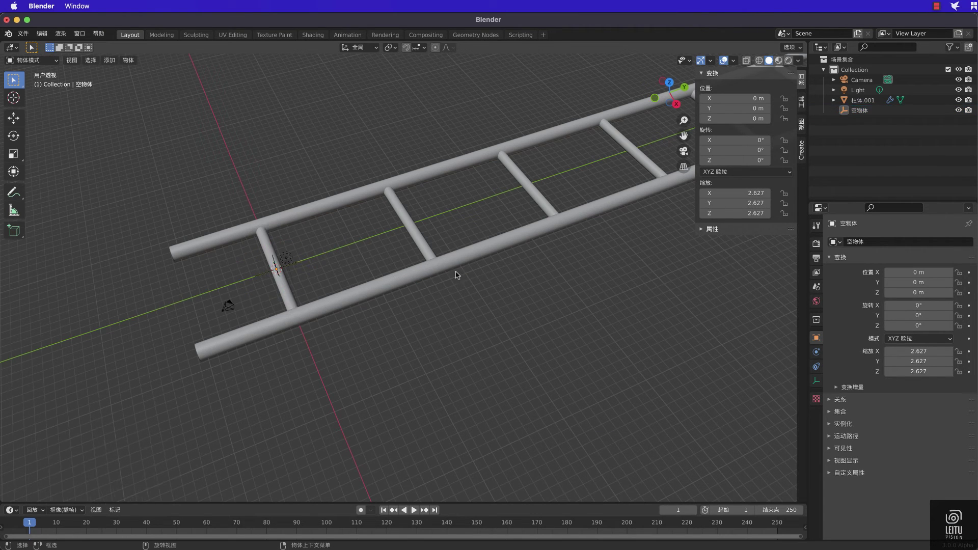
left_click(457, 273)
left_click(876, 242)
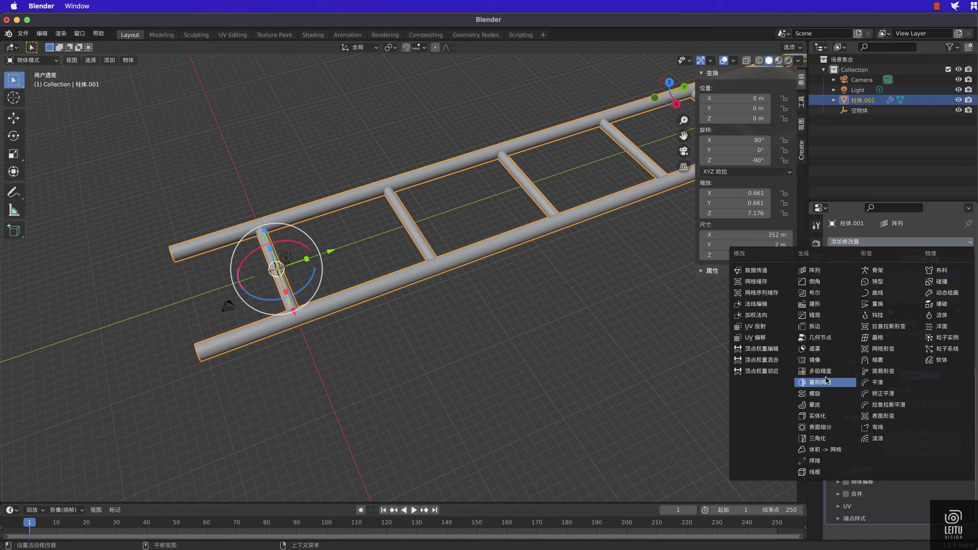
left_click(888, 369)
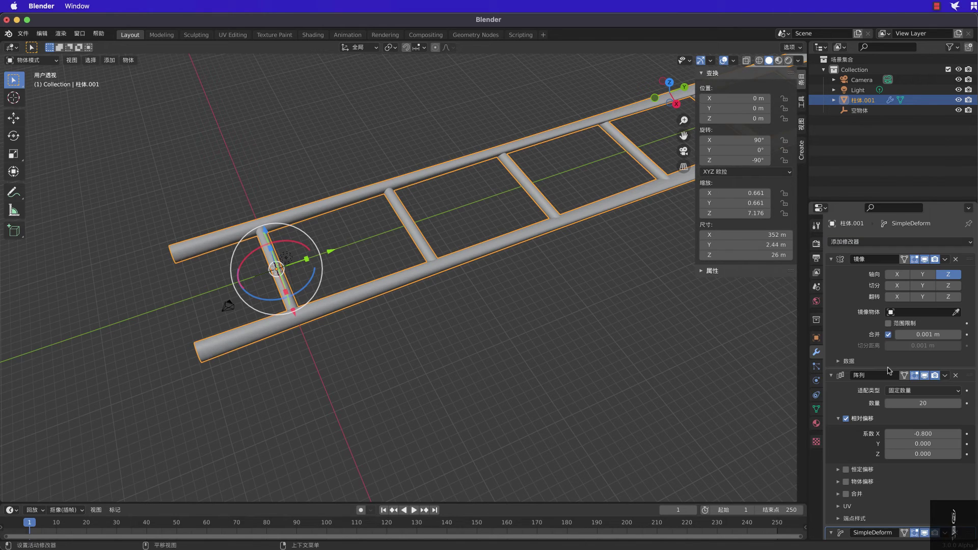
scroll(896, 387, "down", 3)
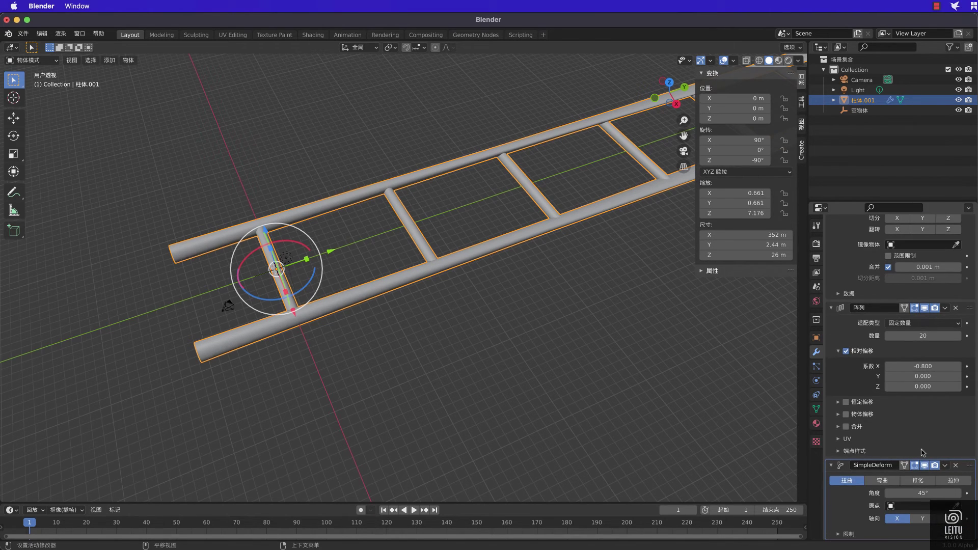
left_click(956, 506)
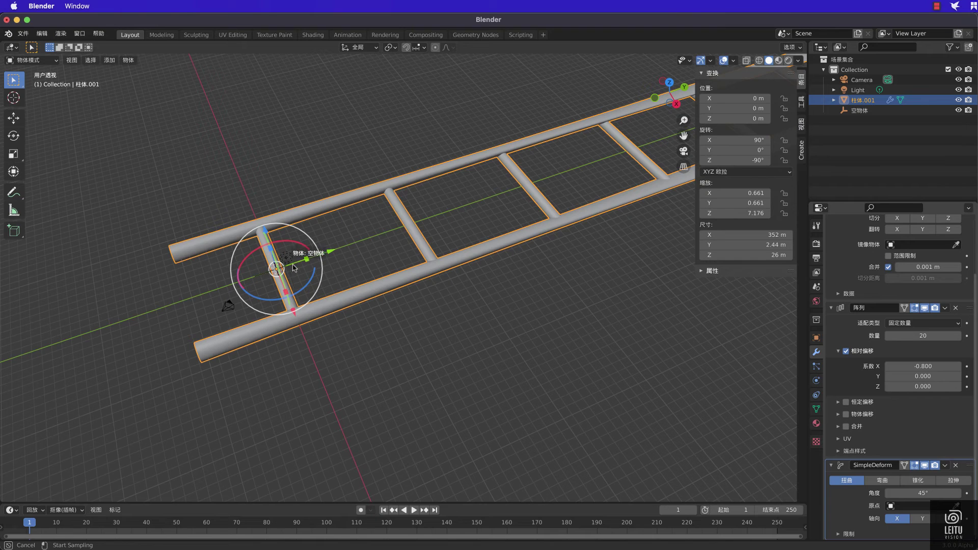
key("Escape")
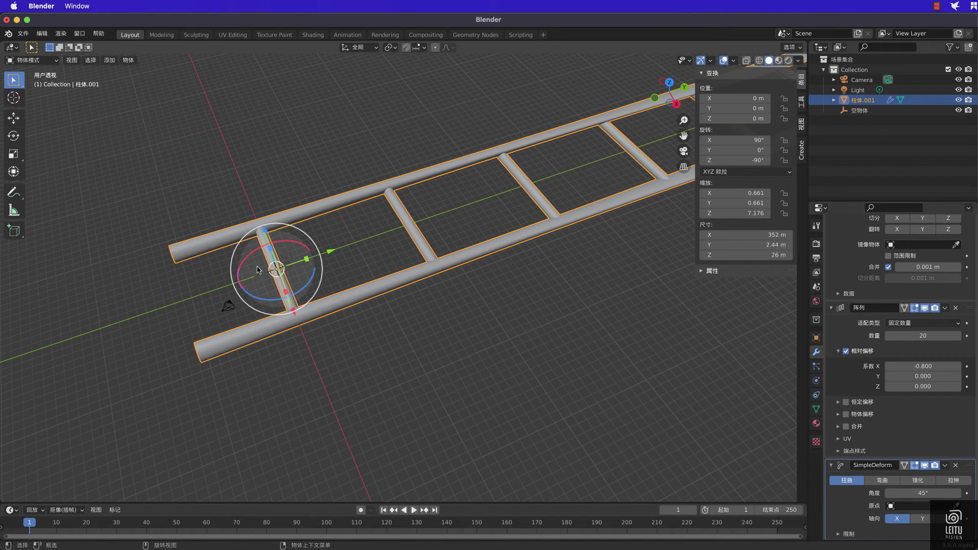
Scale the empty up to about 5.538 and reselect the ladder
left_click(860, 110)
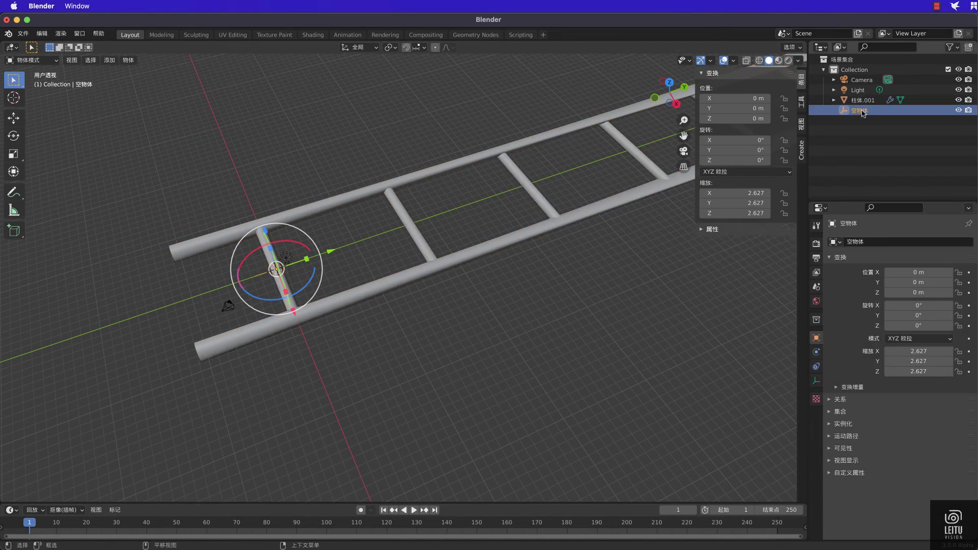
key("s")
left_click(658, 332)
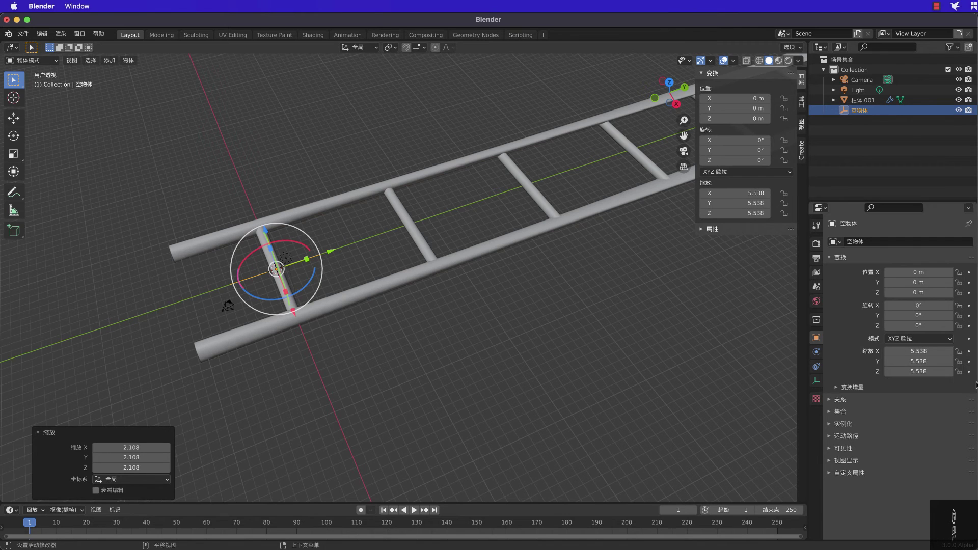
left_click(476, 251)
Set the SimpleDeform origin to the empty and the twist axis to Y
scroll(943, 468, "down", 3)
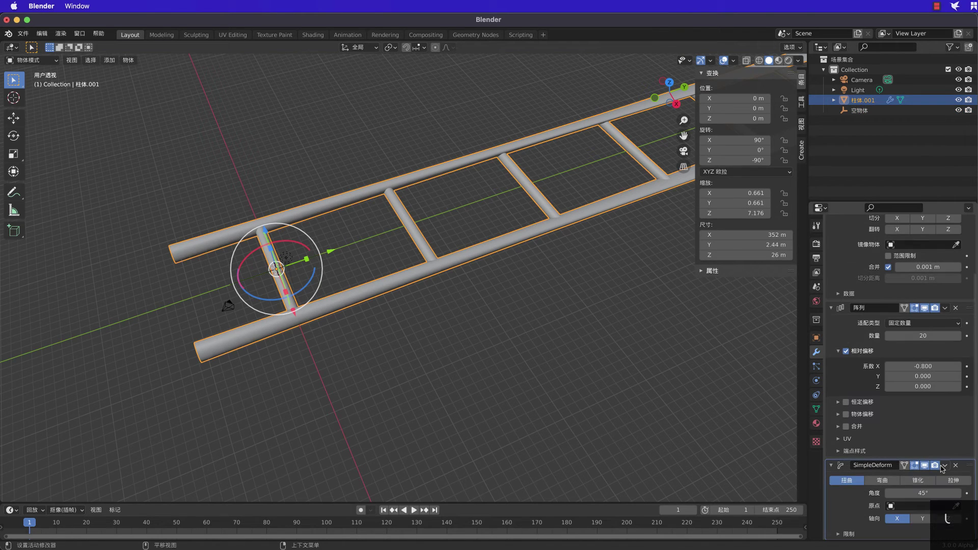
left_click(955, 506)
left_click(232, 275)
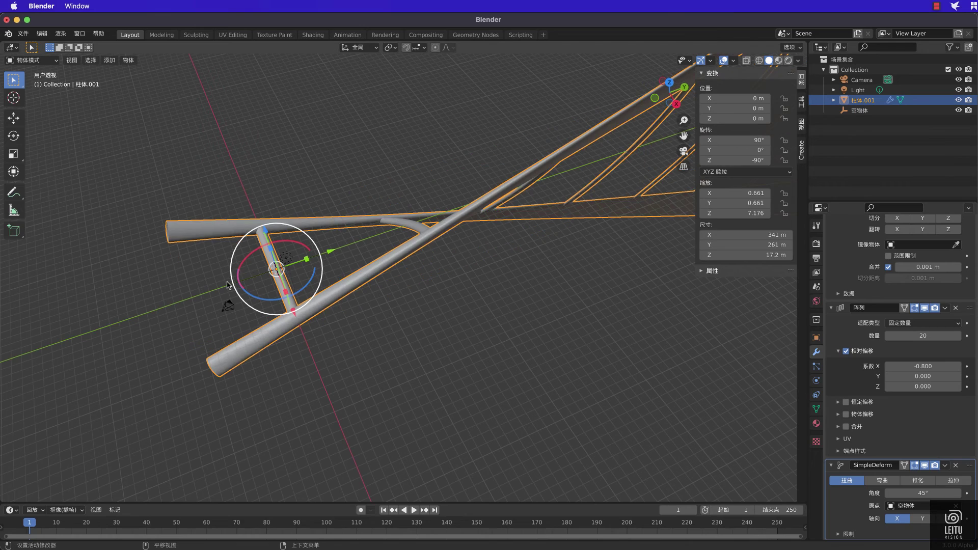
left_click(923, 518)
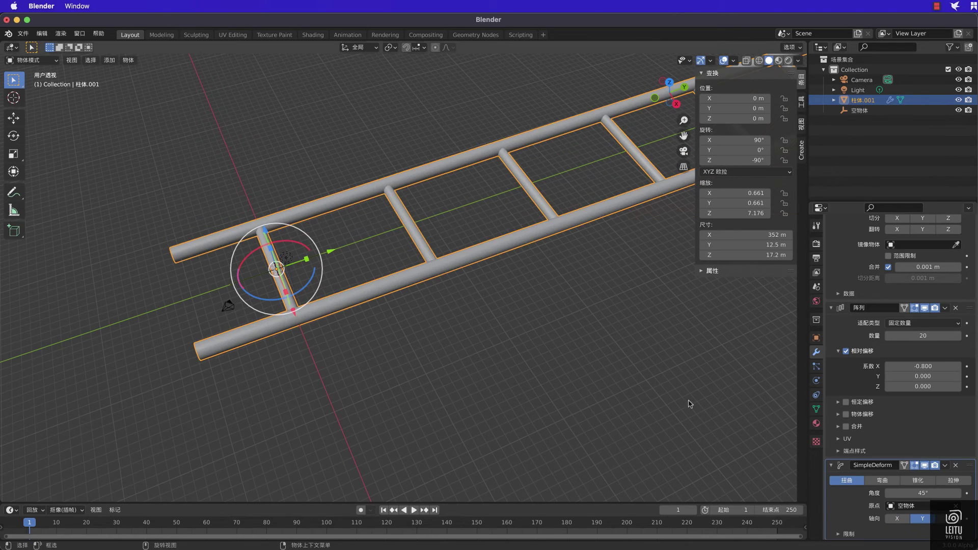
Set the twist angle to 720° and the array X offset to -0.400
scroll(628, 366, "down", 3)
scroll(628, 367, "down", 3)
scroll(628, 366, "down", 3)
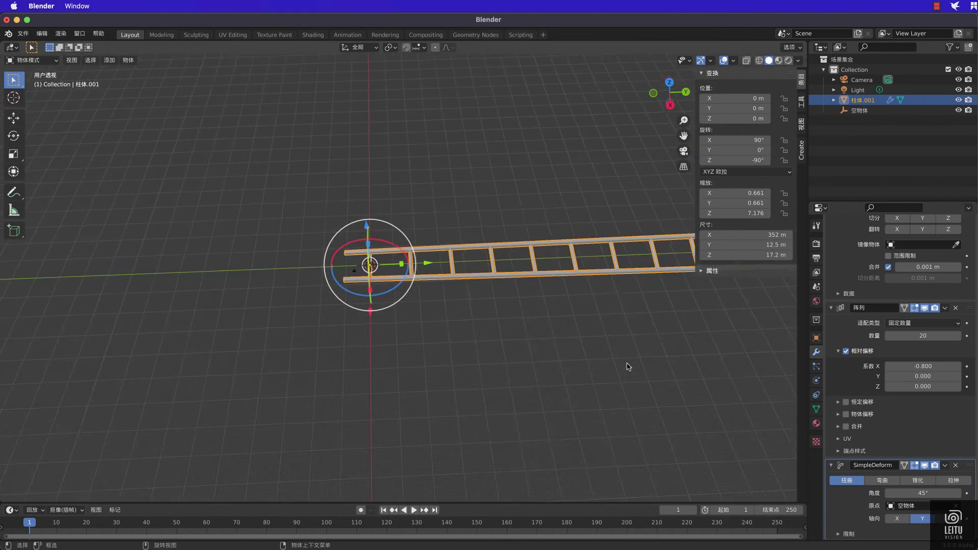
scroll(629, 367, "down", 2)
scroll(628, 367, "right", 5)
scroll(632, 365, "right", 5)
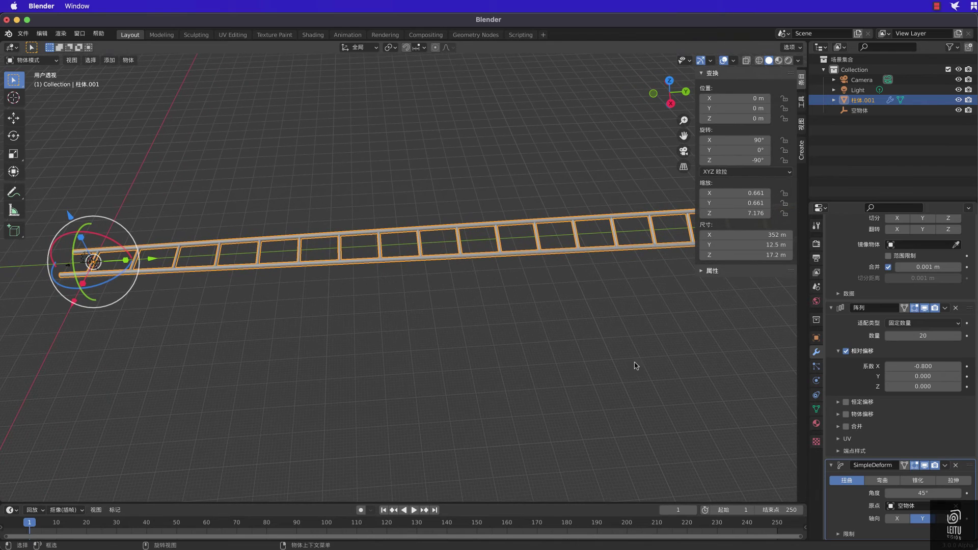
double_click(928, 493)
type("720")
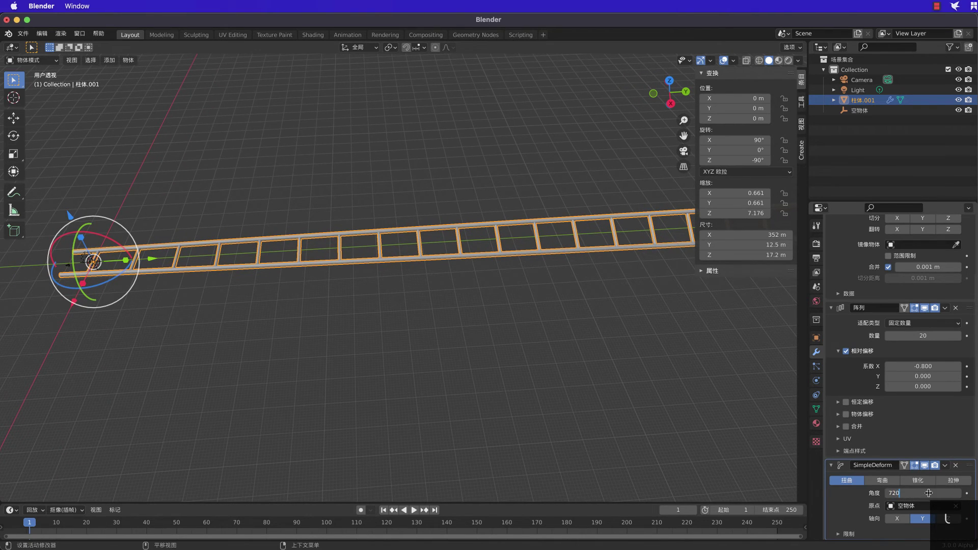
key("Return")
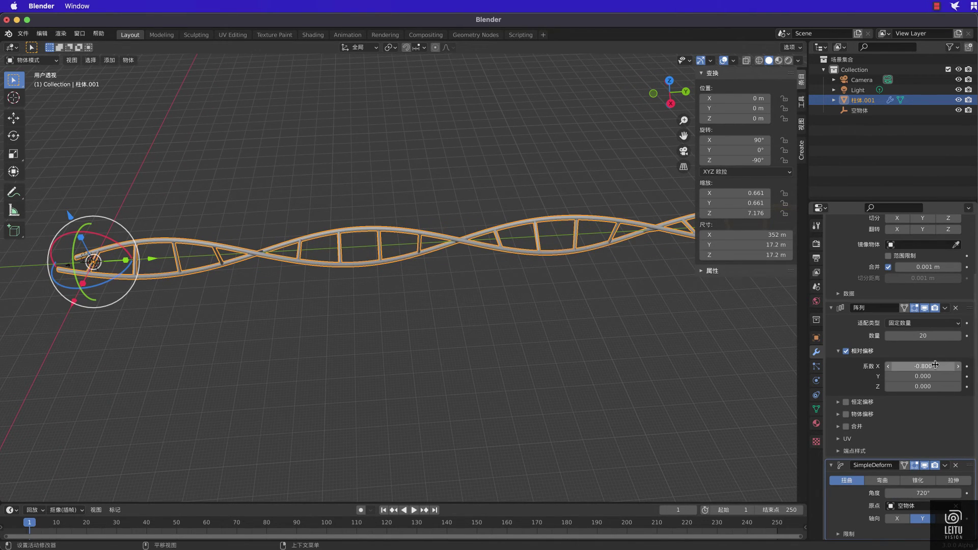
mouse_move(923, 366)
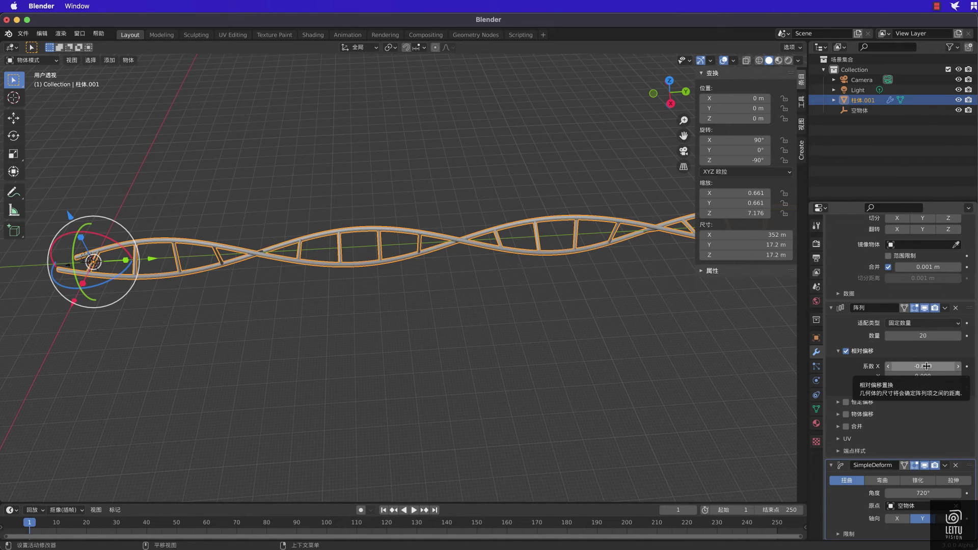
mouse_move(923, 366)
left_mouse_down()
mouse_move(932, 366)
mouse_move(914, 366)
left_mouse_up()
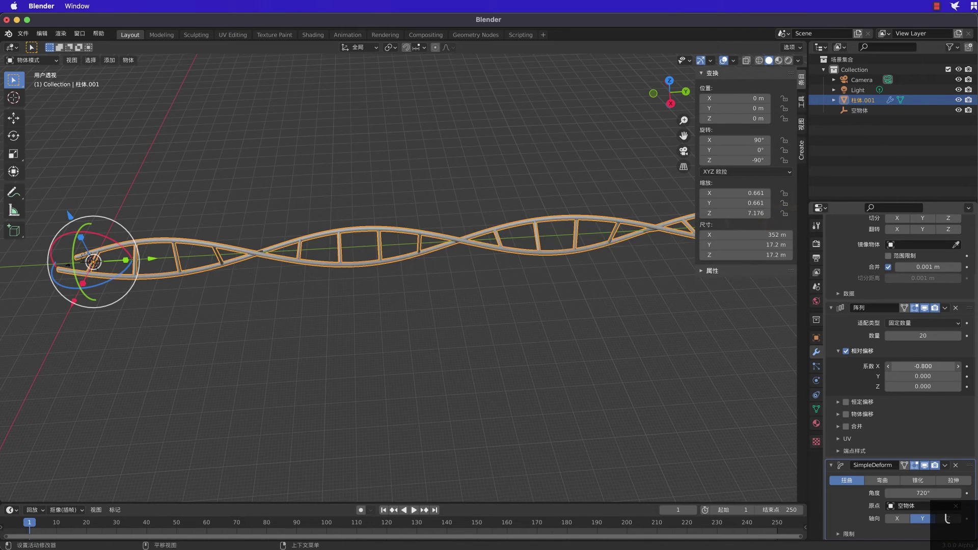
mouse_move(923, 367)
left_mouse_down()
mouse_move(942, 367)
mouse_move(913, 366)
mouse_move(942, 366)
left_mouse_up()
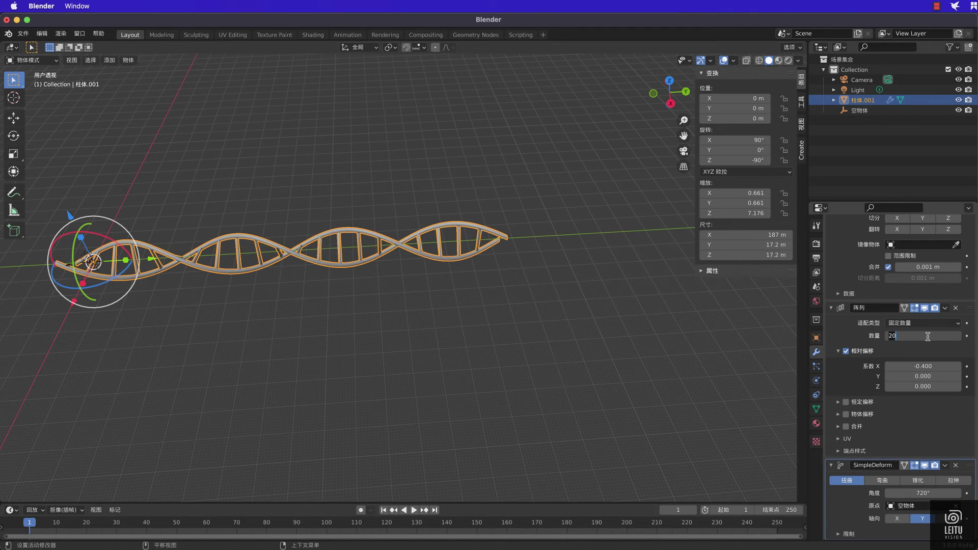
Increase the array count to 30 copies
key("BackSpace")
key("BackSpace")
type("30")
key("Return")
left_click(480, 290)
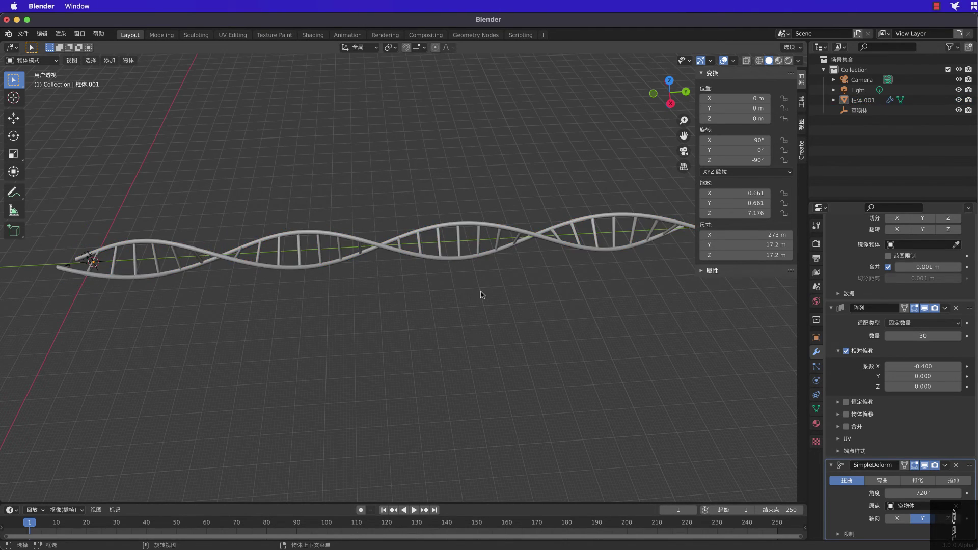
Split the 3D view in two and show the camera view on the left
scroll(481, 293, "right", 5)
scroll(481, 294, "right", 5)
scroll(481, 295, "up", 5)
scroll(482, 294, "up", 5)
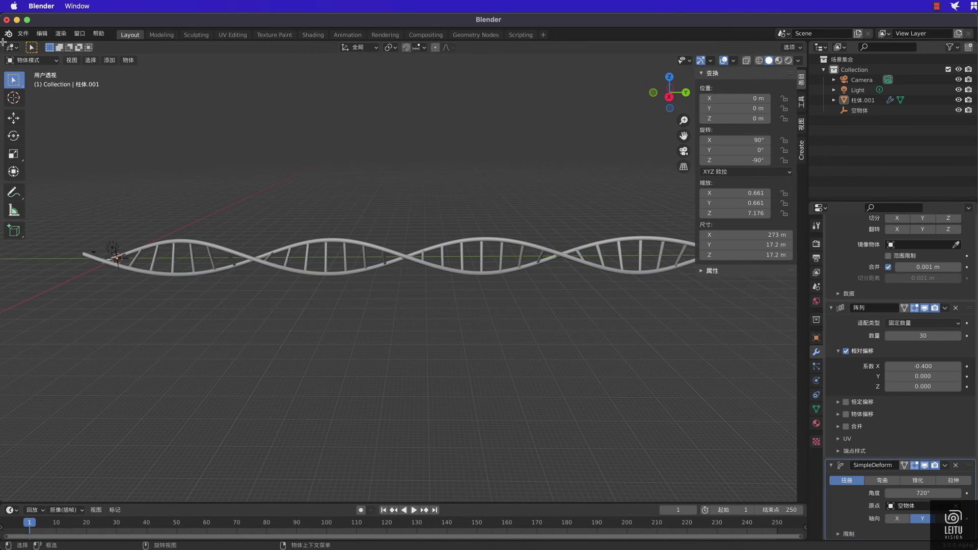
left_click_drag(3, 43, 413, 98)
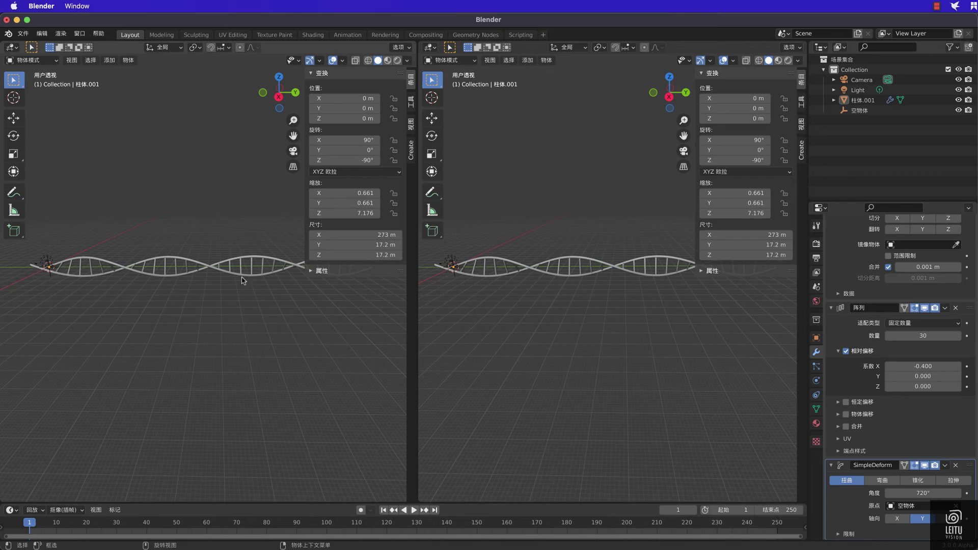
key("KP_0")
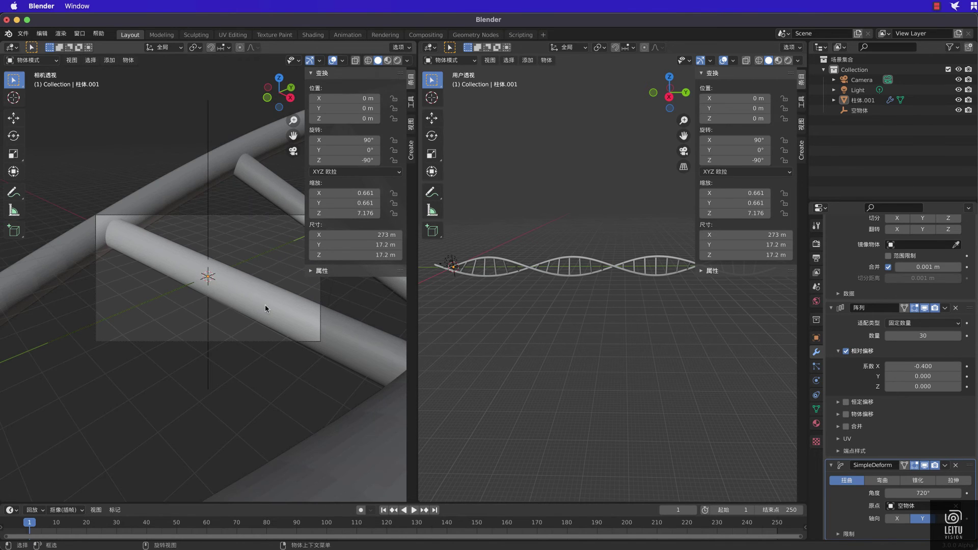
Hide the sidebar and frame the twisted helix side-on in the camera view
key("Home")
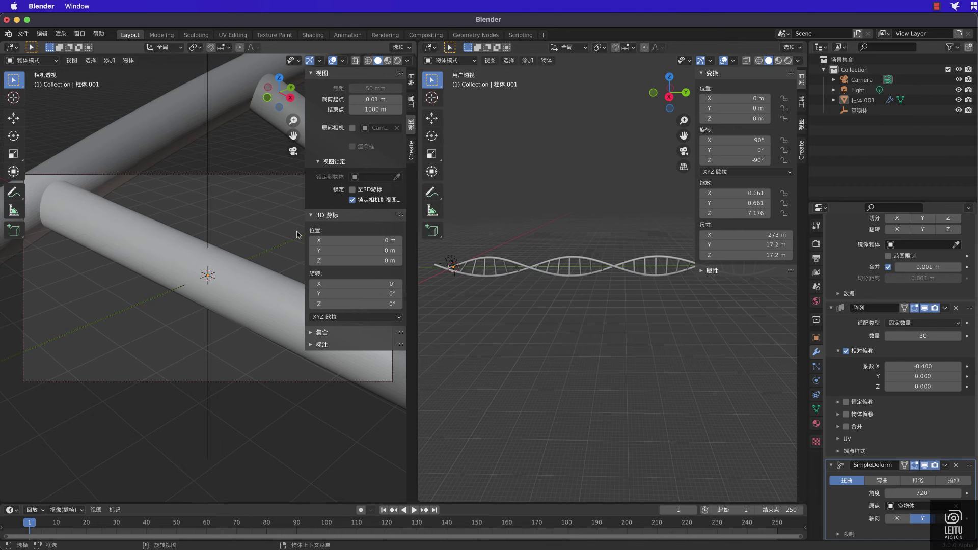
key("n")
scroll(302, 264, "down", 5)
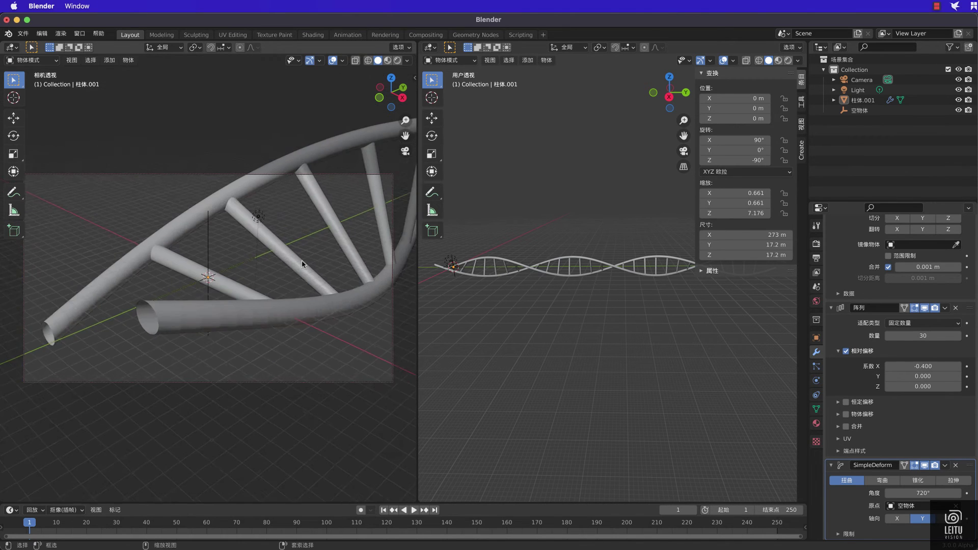
scroll(302, 264, "down", 3)
scroll(302, 264, "down", 3)
scroll(302, 264, "down", 3)
scroll(302, 264, "up", 3)
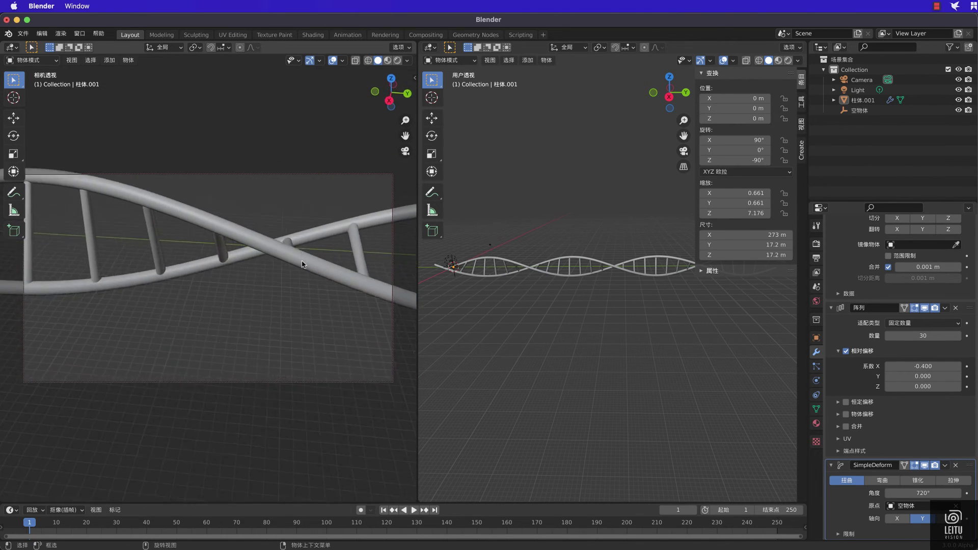
scroll(303, 264, "up", 3)
scroll(302, 263, "up", 2)
scroll(302, 264, "up", 3)
scroll(302, 264, "right", 3)
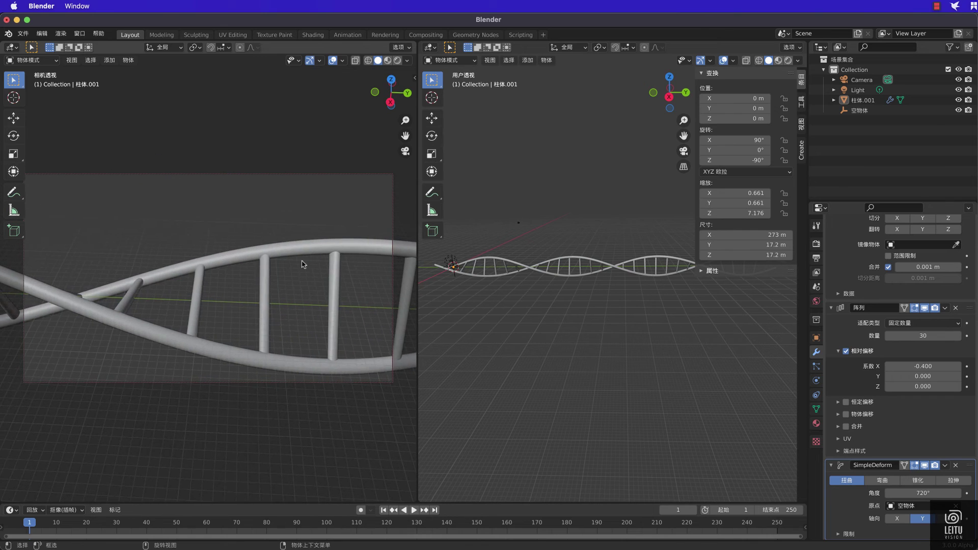
scroll(303, 264, "down", 3)
scroll(302, 264, "up", 3)
scroll(303, 264, "left", 2)
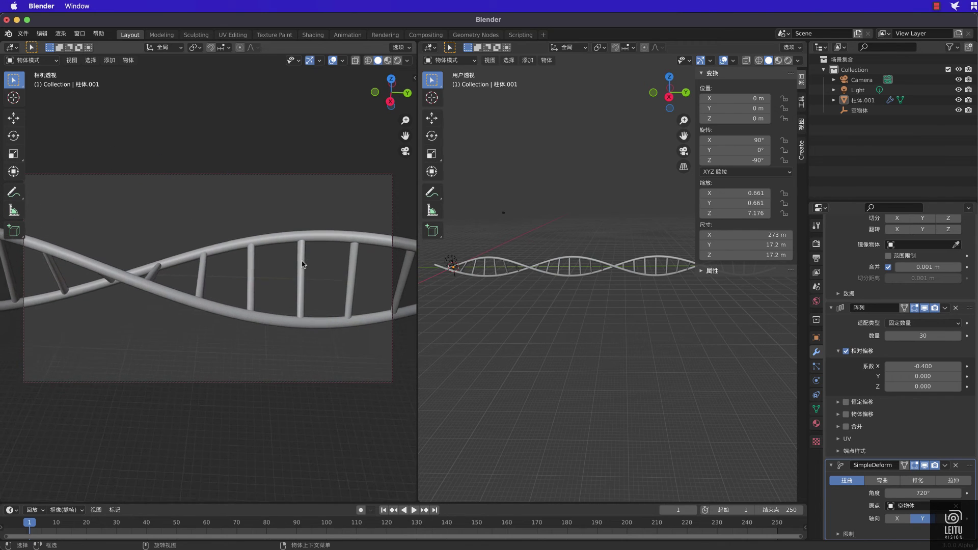
scroll(302, 264, "left", 3)
scroll(302, 264, "left", 3)
scroll(302, 264, "left", 3)
scroll(302, 264, "left", 3)
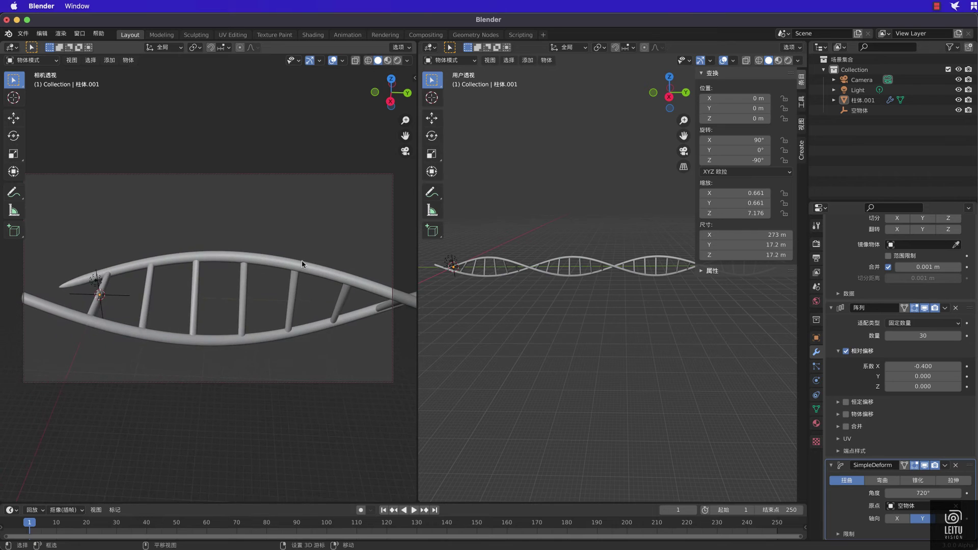
scroll(302, 264, "left", 3)
scroll(302, 264, "left", 3)
scroll(302, 264, "left", 3)
scroll(302, 263, "left", 3)
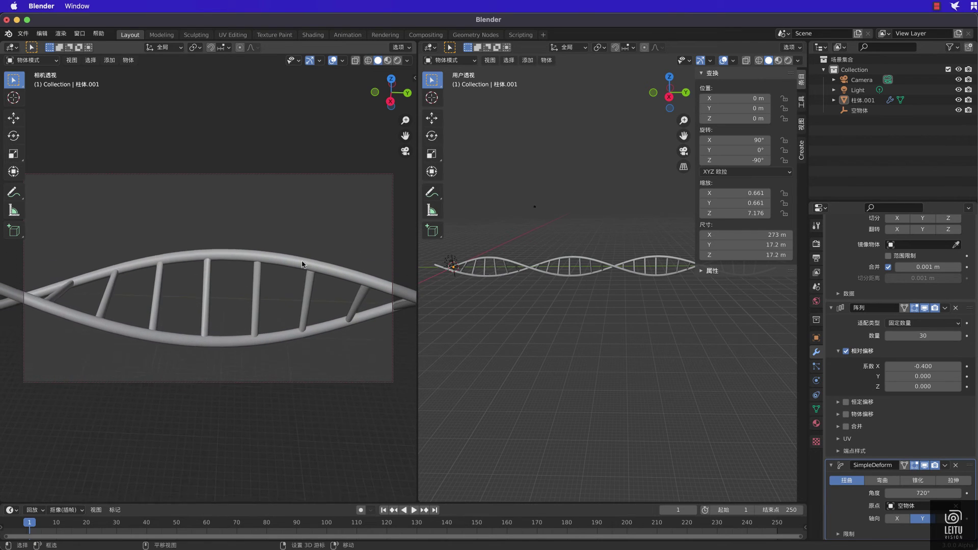
scroll(302, 263, "left", 2)
scroll(344, 258, "right", 2)
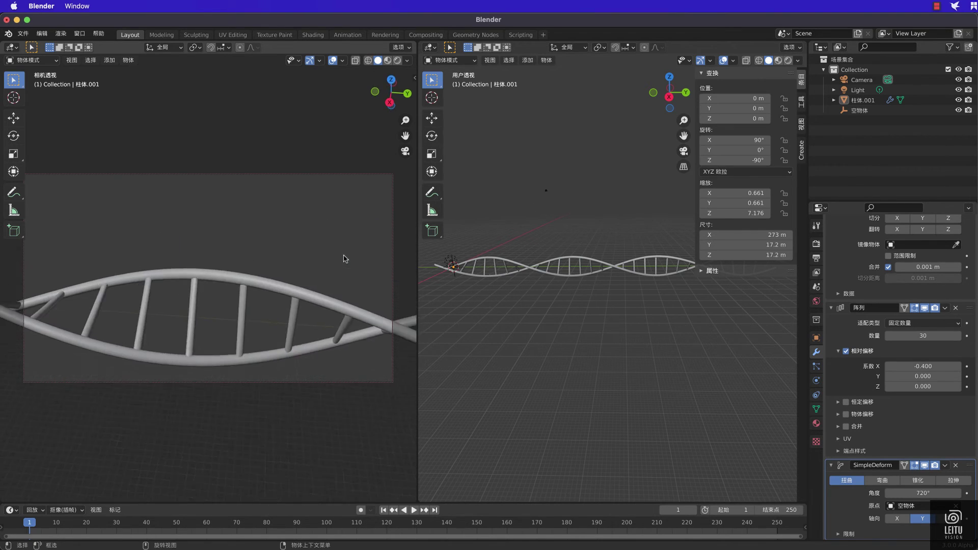
scroll(344, 259, "right", 2)
scroll(344, 259, "right", 2)
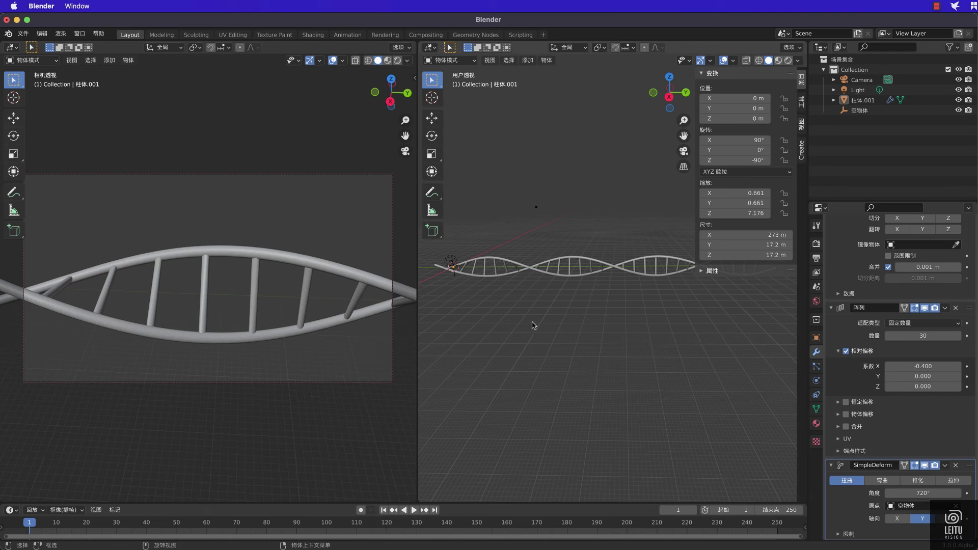
Apply the Mirror, Array and SimpleDeform modifiers to the helix
left_click(559, 277)
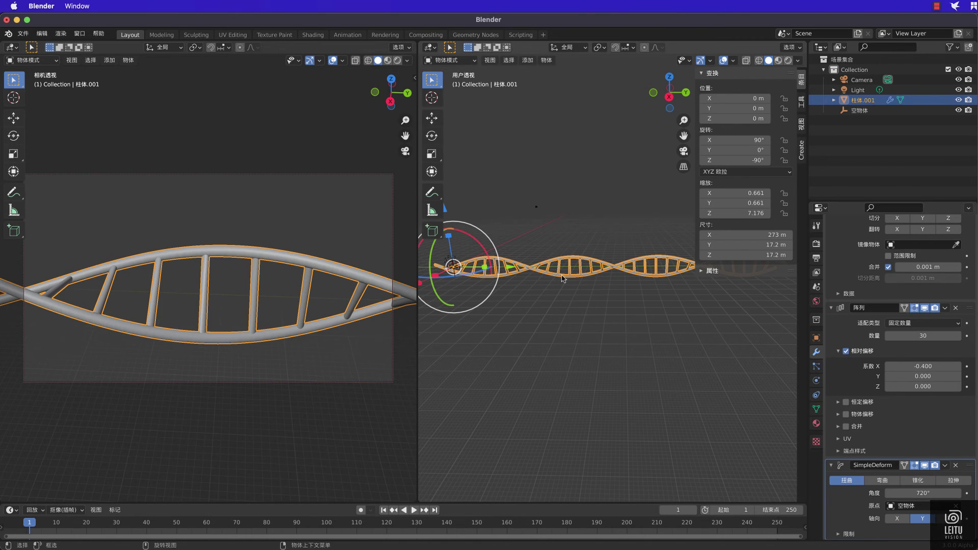
left_click(574, 303)
left_click(570, 275)
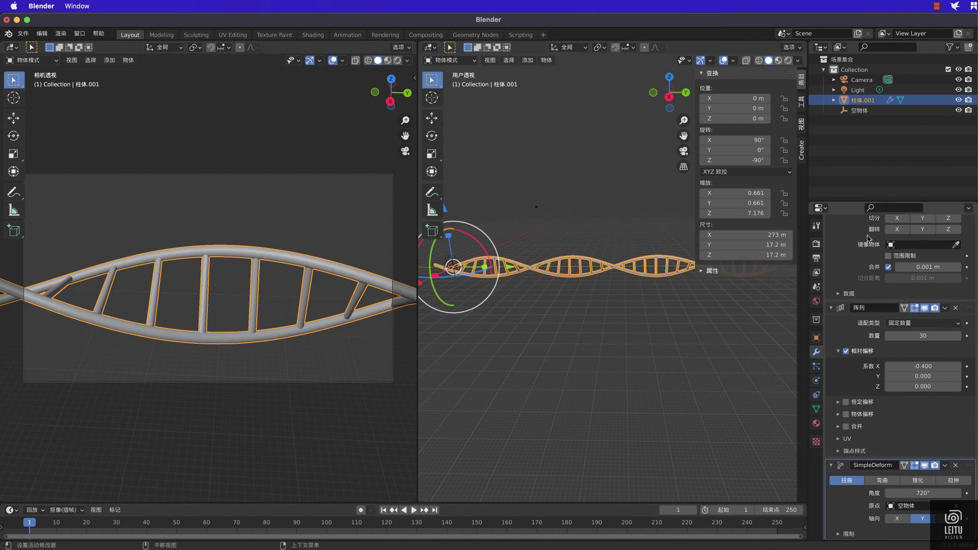
scroll(907, 285, "up", 3)
left_click(945, 259)
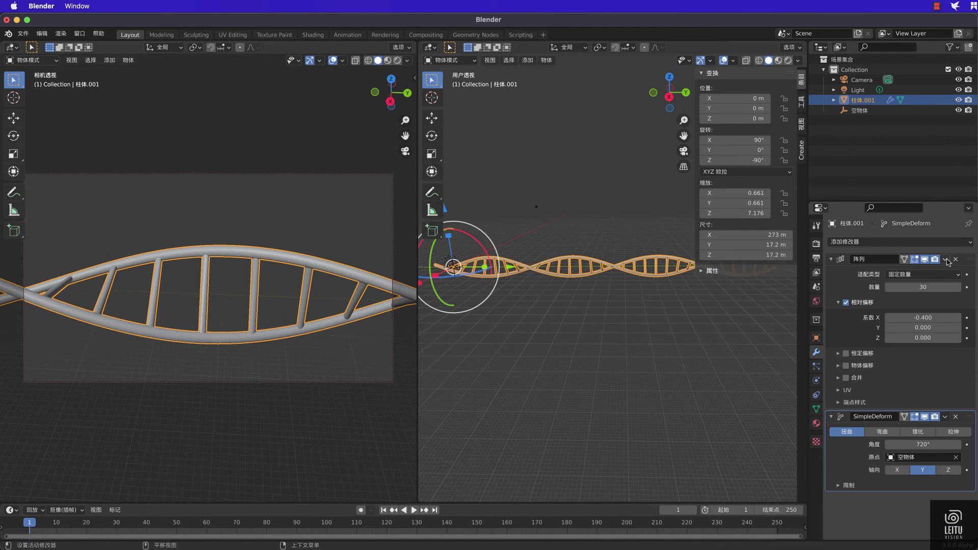
left_click(945, 260)
left_click(937, 270)
left_click(620, 317)
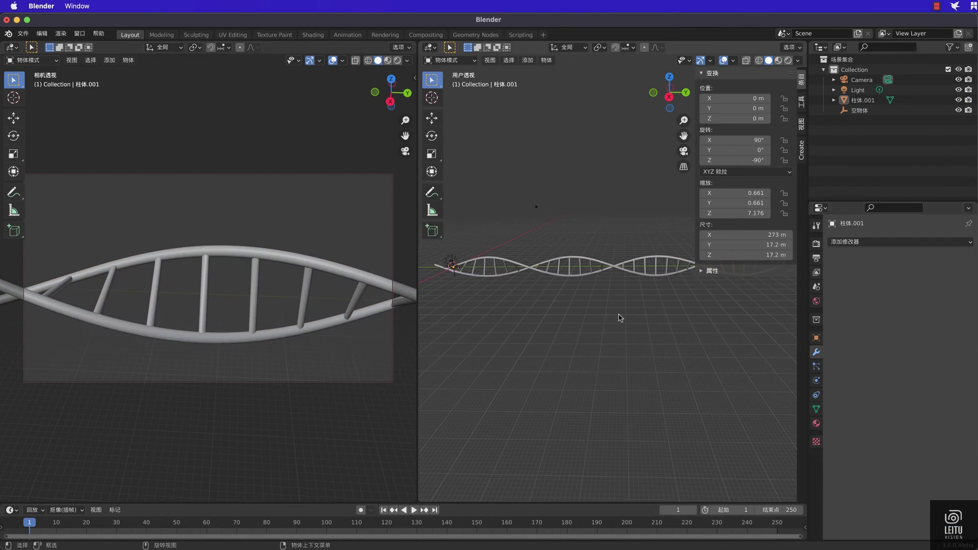
Scale the helix down to 187 m long and 11.7 m wide
left_click(615, 272)
key("s")
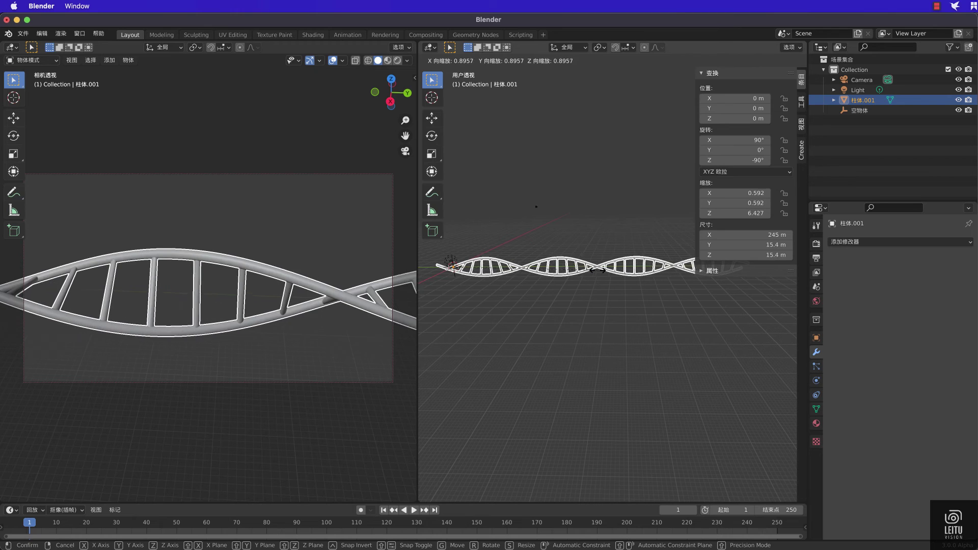
left_click(563, 274)
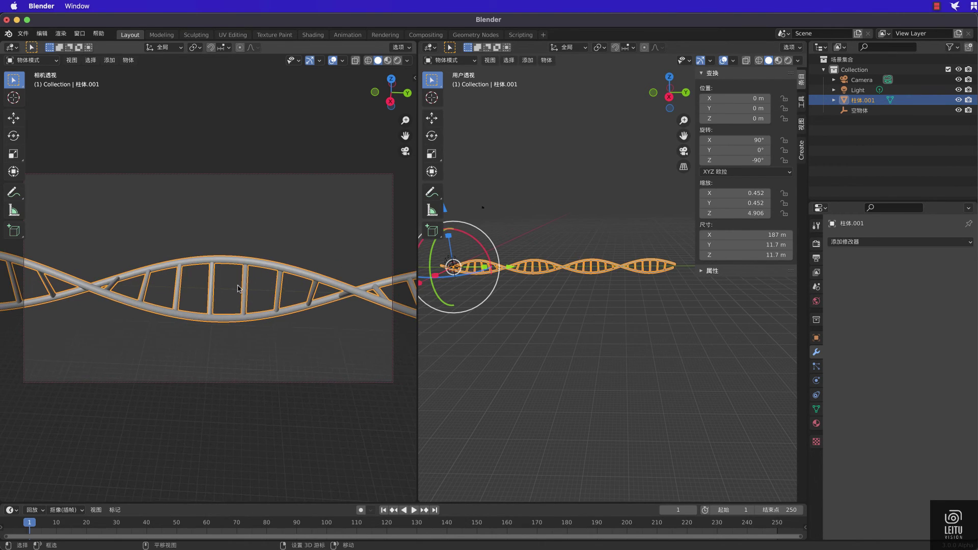
left_click(355, 341)
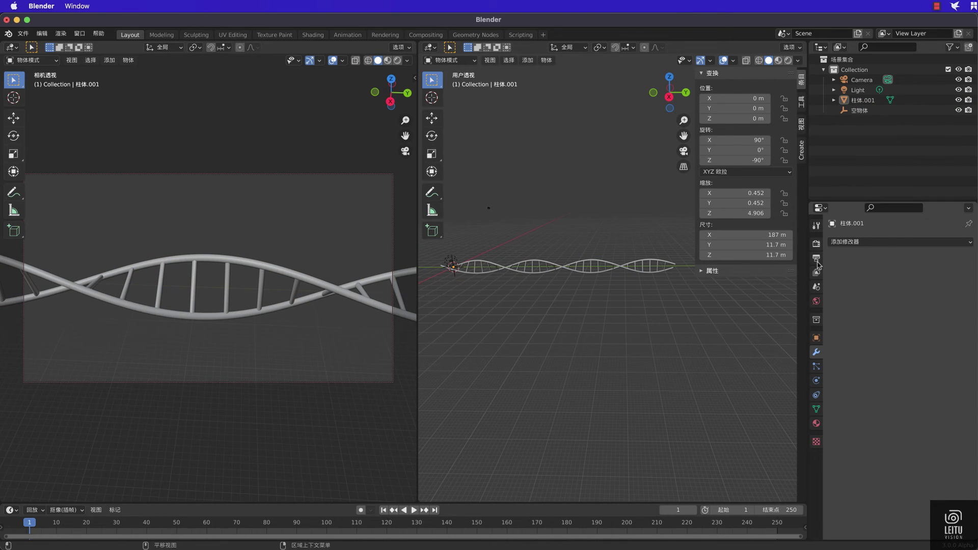
Switch the render engine to Cycles with a transparent film
left_click(816, 244)
left_click(917, 242)
left_click(908, 277)
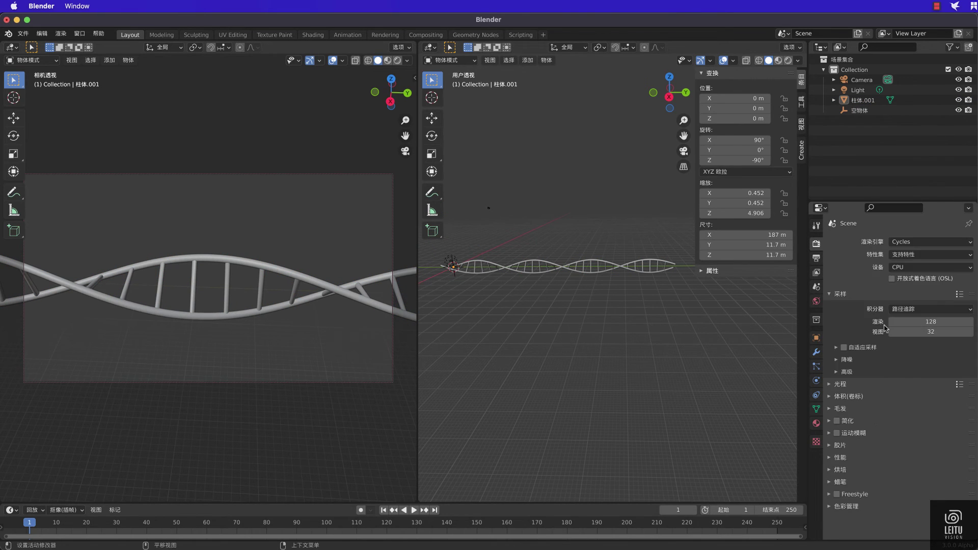
left_click(841, 444)
scroll(843, 442, "down", 4)
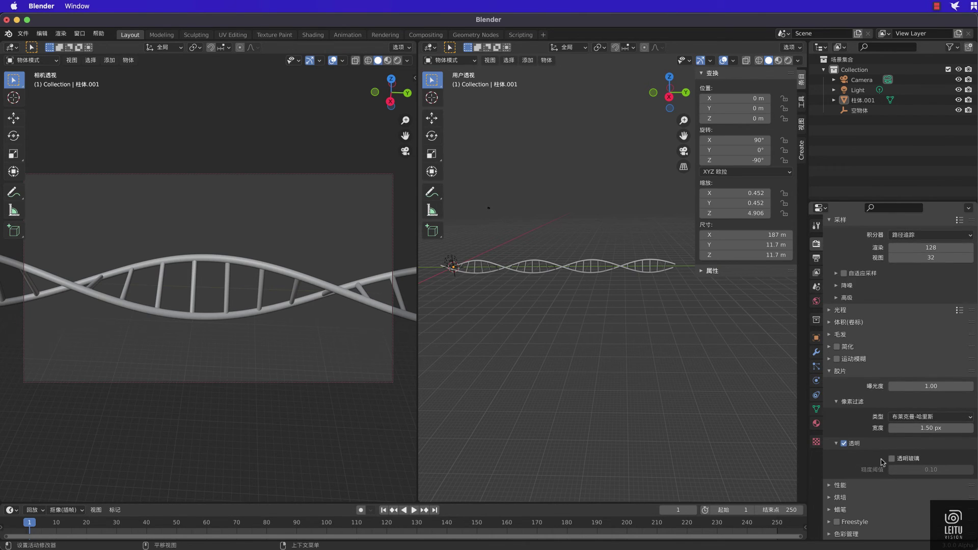
left_click(816, 259)
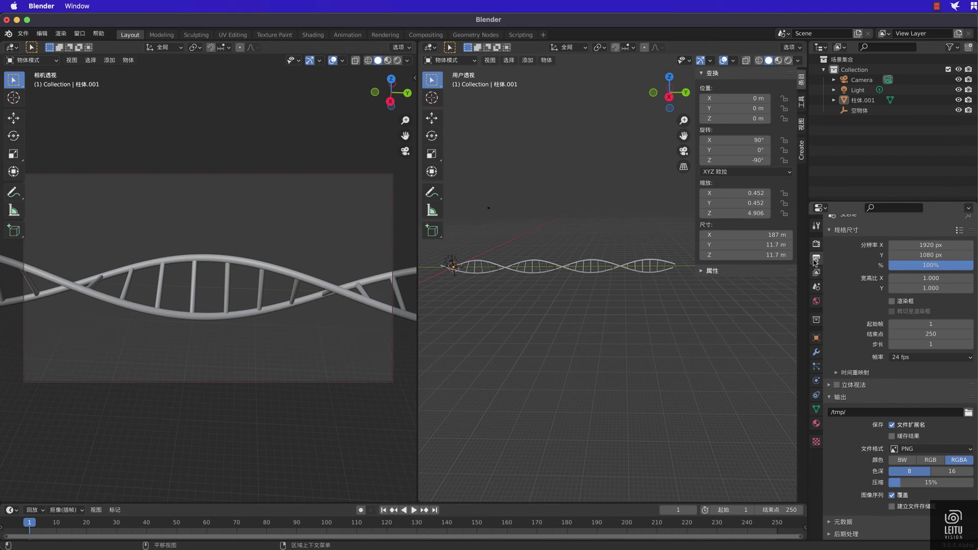
Drive the world colour with a Nishita sky texture
left_click(816, 301)
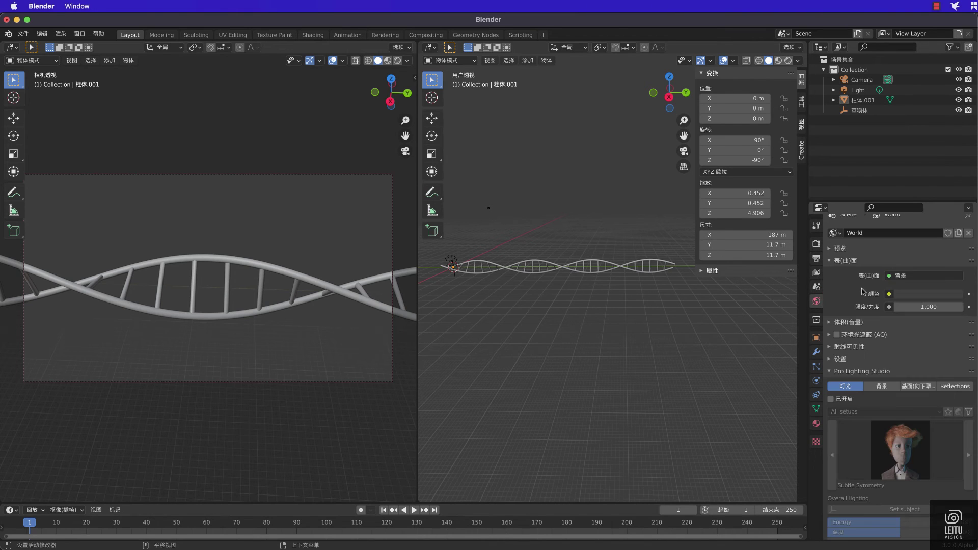
left_click(889, 294)
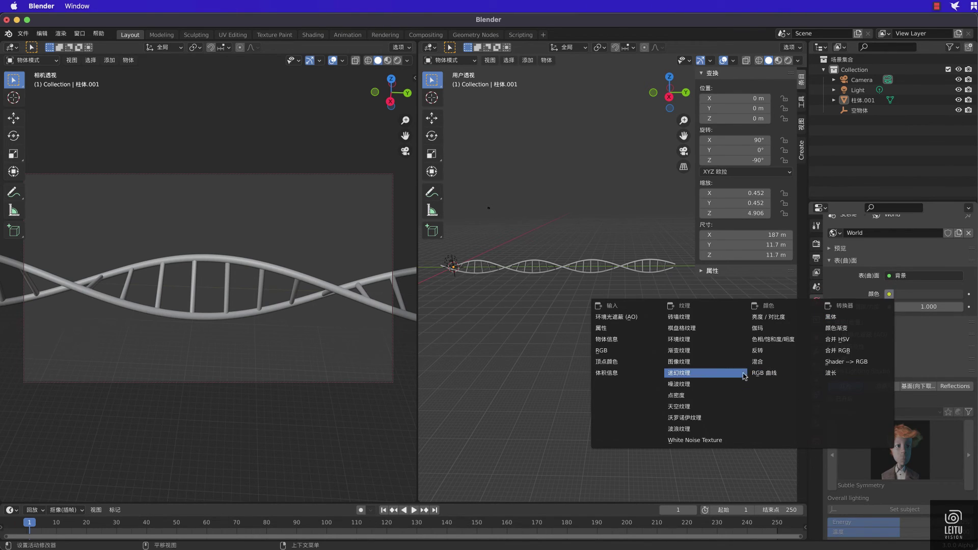
left_click(693, 406)
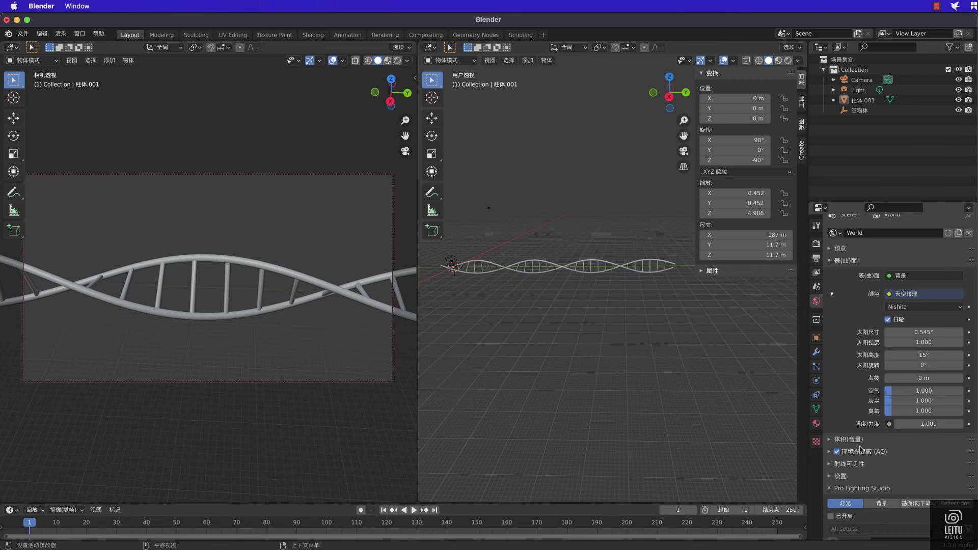
scroll(861, 448, "down", 3)
scroll(861, 449, "down", 3)
Load the Soft Key setup from the Pro Lighting Studio presets
left_click(837, 383)
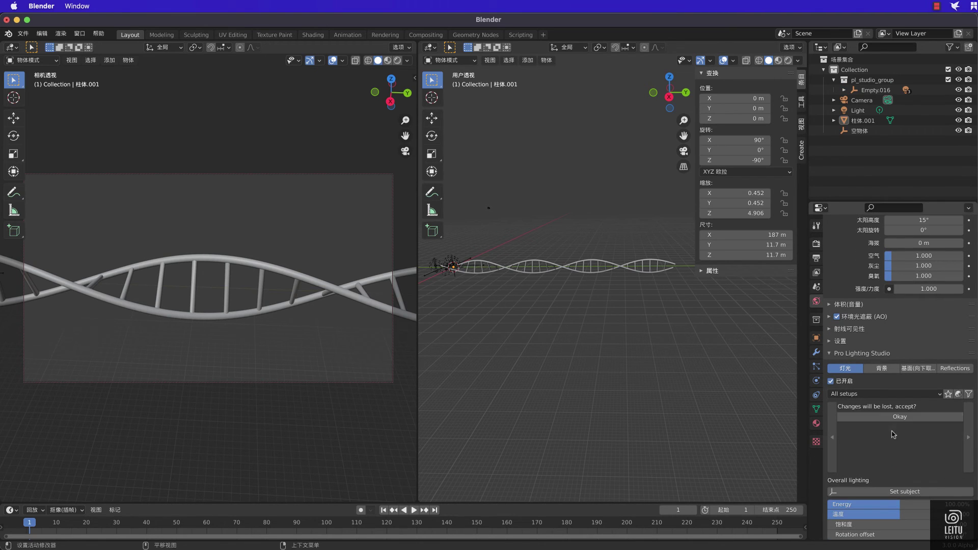
left_click(894, 440)
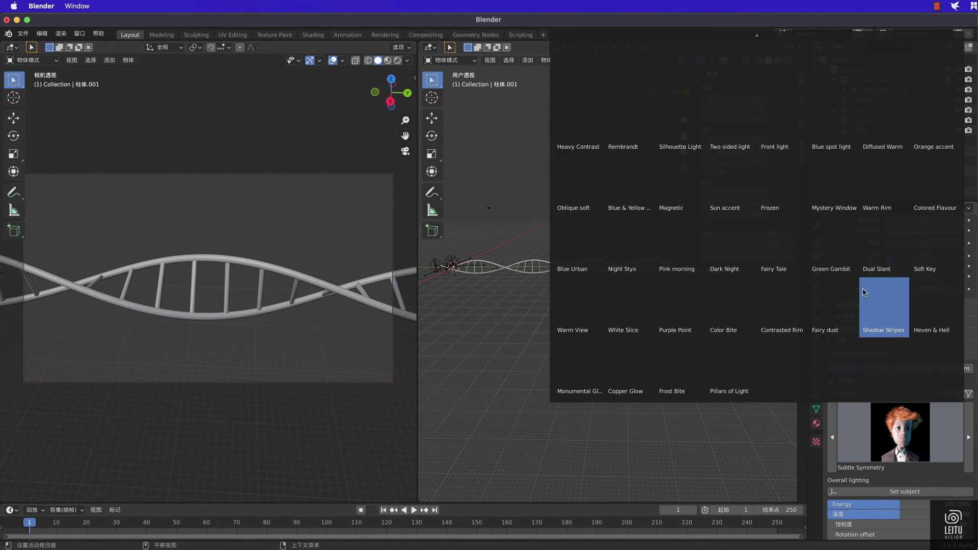
left_click(930, 251)
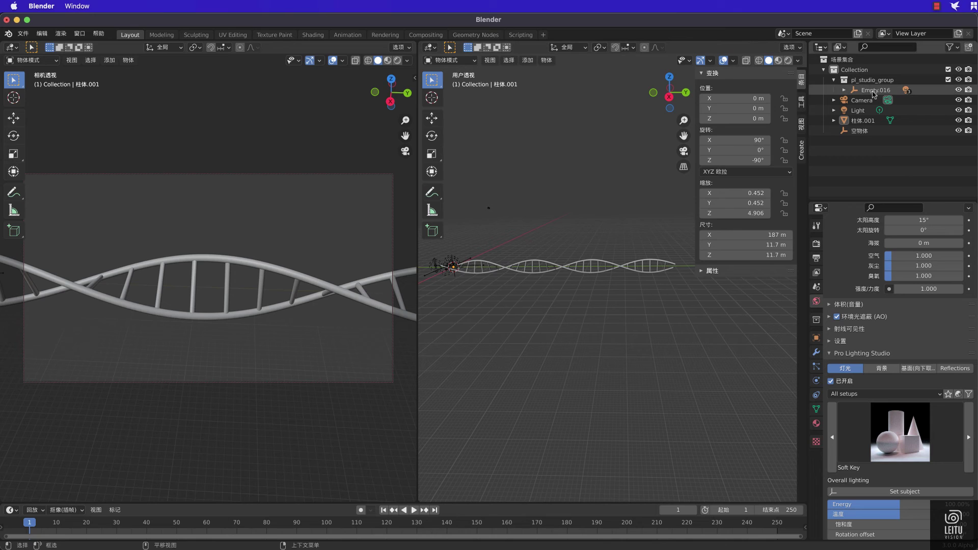
Scale the lighting rig's control empty up to 17.591 and move it onto the helix
left_click(456, 264)
key("s")
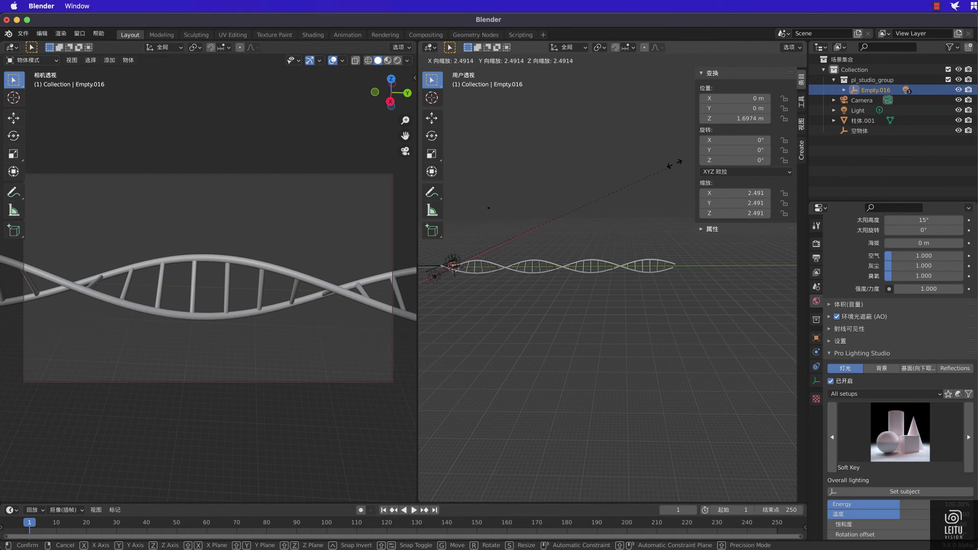
left_click(625, 89)
key("s")
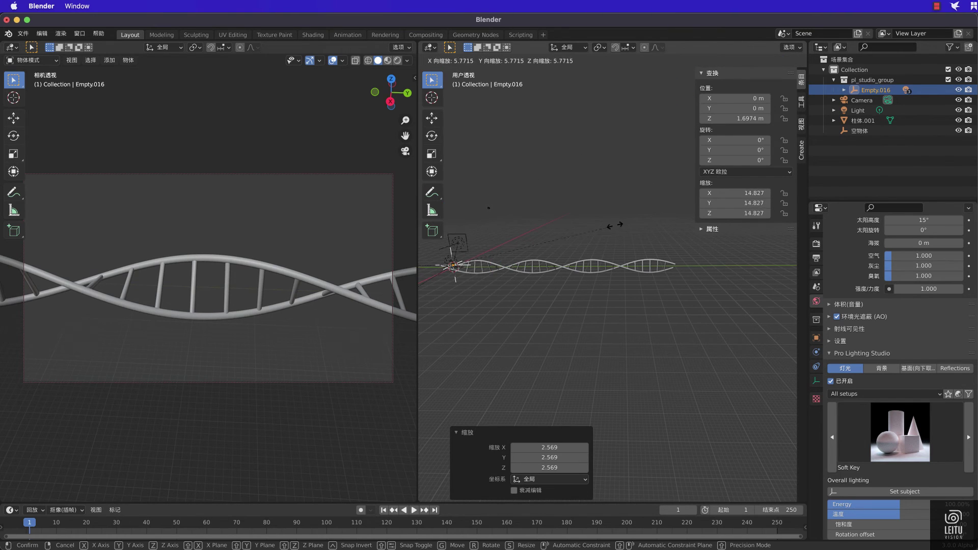
left_click(639, 215)
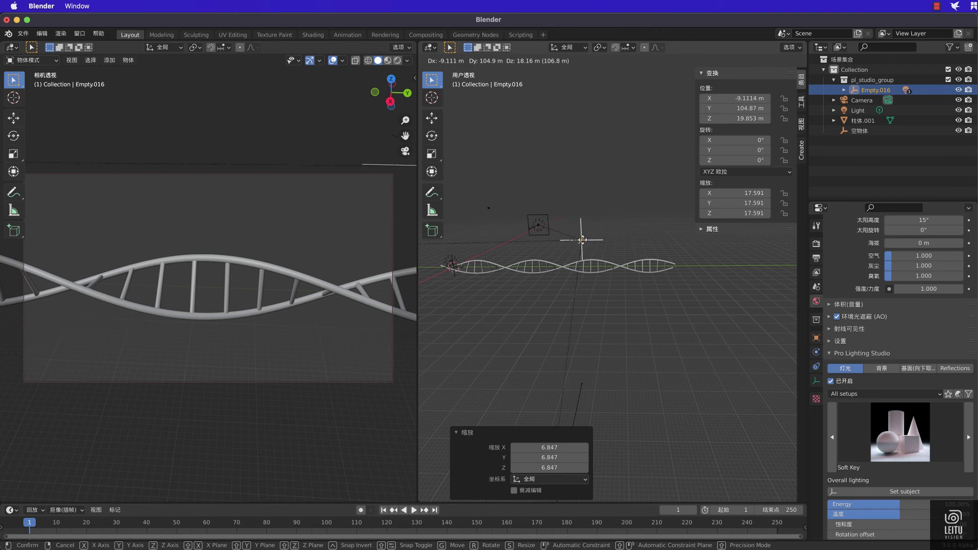
mouse_move(453, 265)
left_mouse_down()
mouse_move(567, 263)
mouse_move(557, 267)
left_mouse_up()
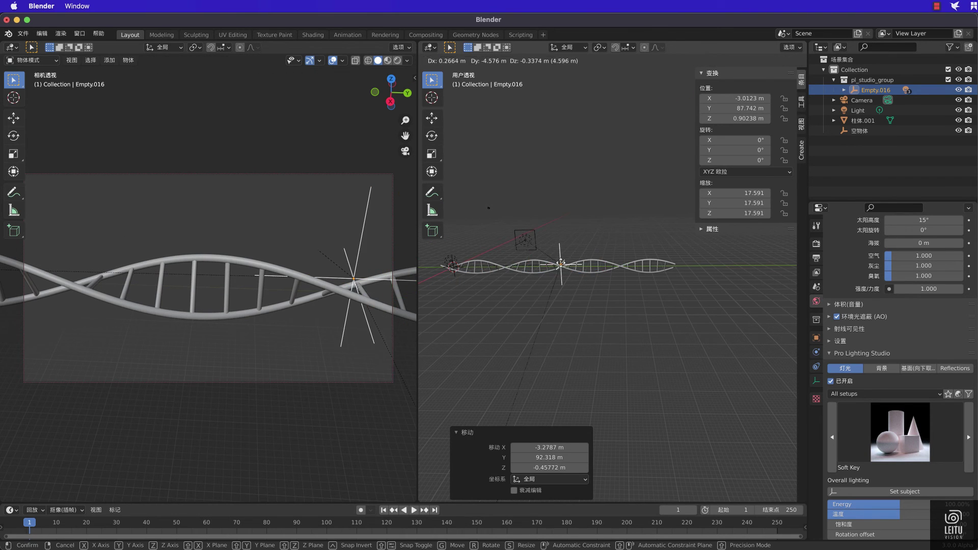
Reposition the two area lights around the helix
scroll(641, 283, "right", 5)
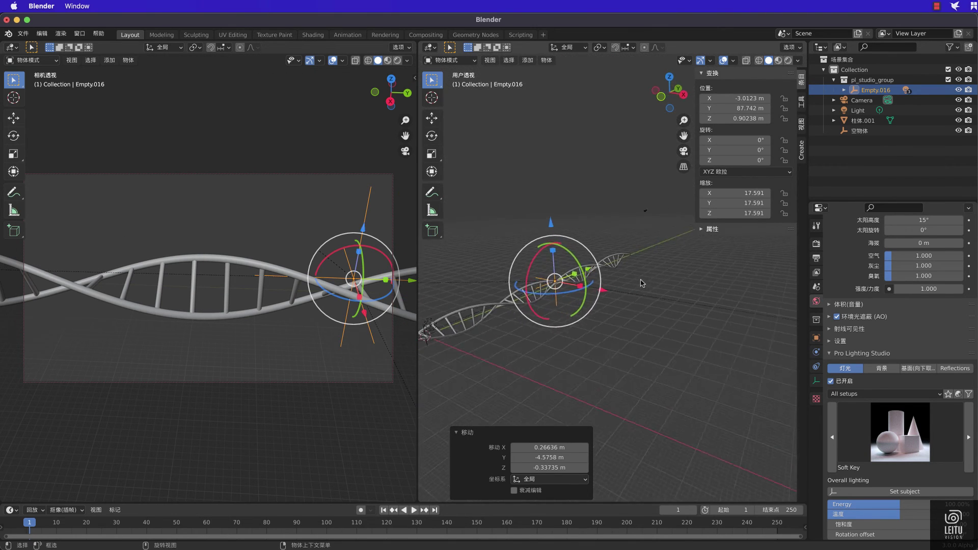
scroll(642, 284, "down", 3)
scroll(642, 283, "right", 2)
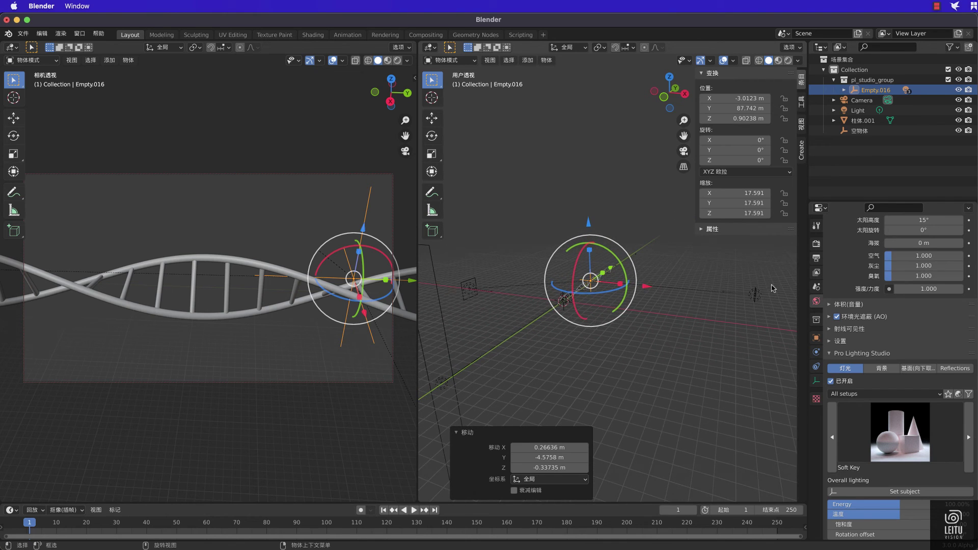
left_click(757, 298)
left_click_drag(758, 298, 665, 258)
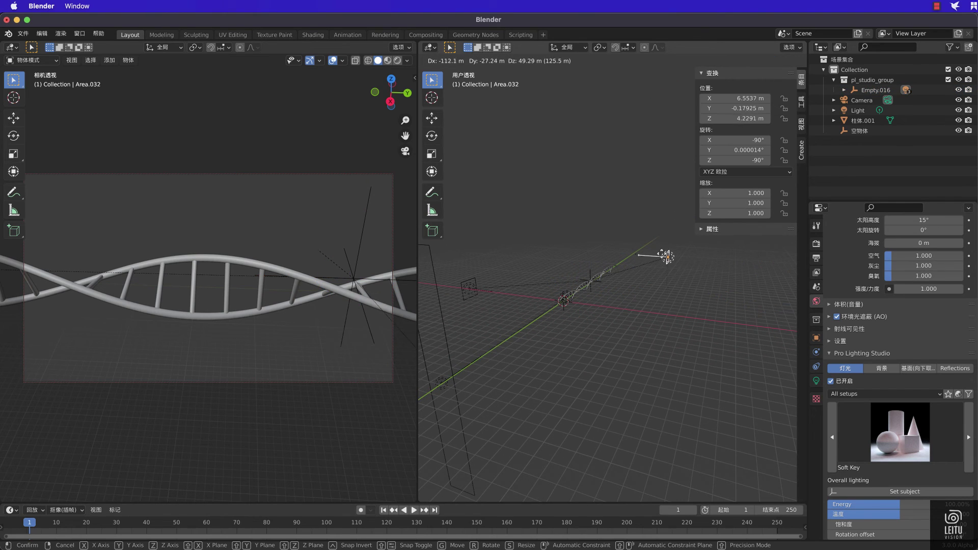
left_click(469, 288)
left_click_drag(468, 290, 515, 260)
key("Return")
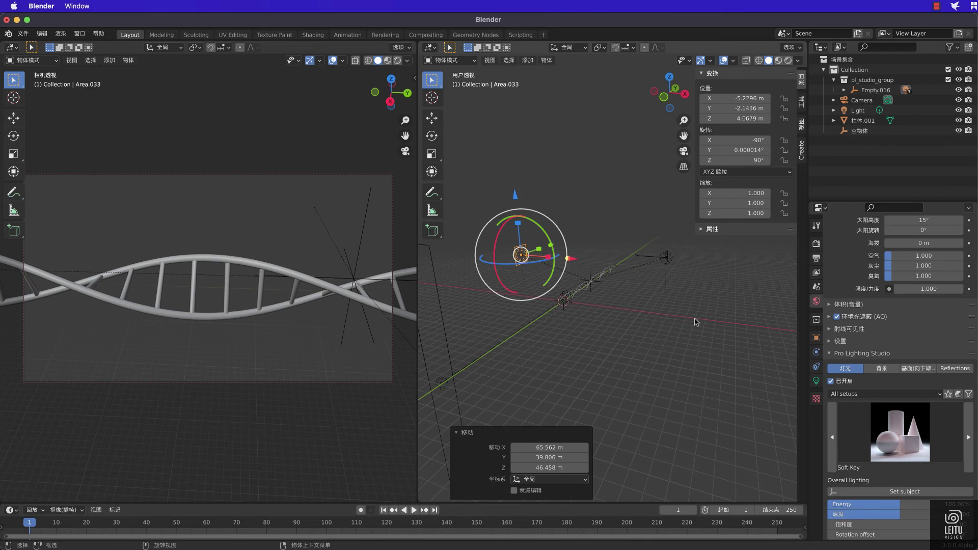
Set the helix material's Metallic to 0.586 and Roughness to 0.456
left_click(237, 264)
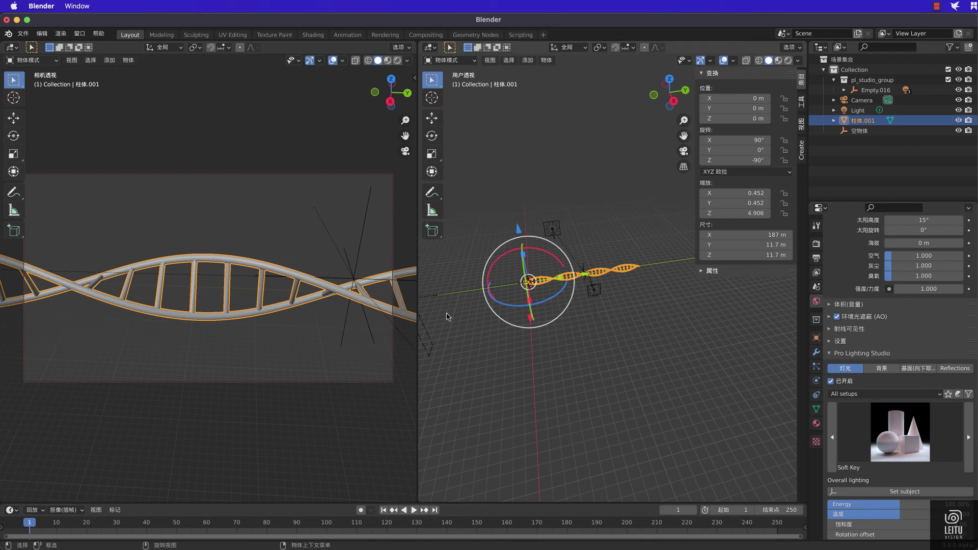
left_click(816, 423)
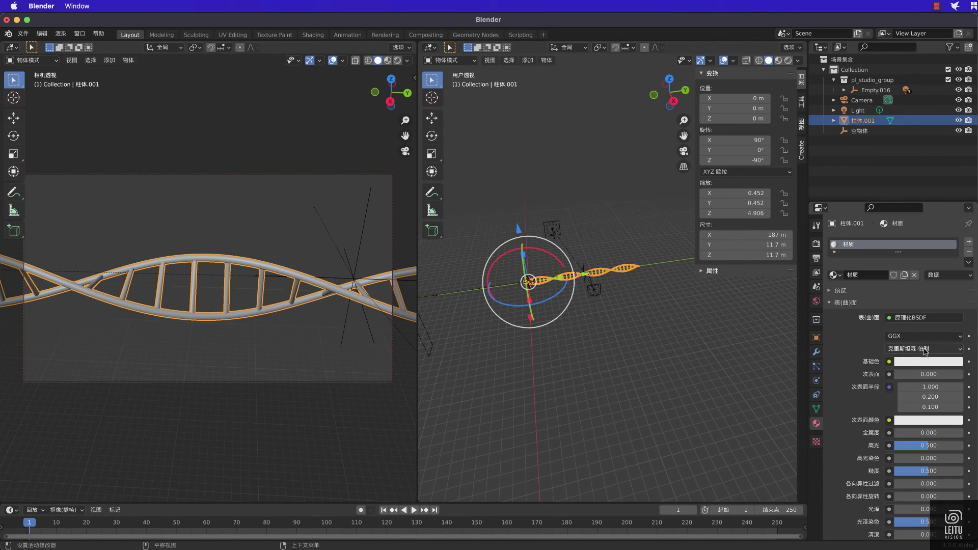
left_click_drag(911, 433, 933, 432)
left_click_drag(928, 471, 924, 471)
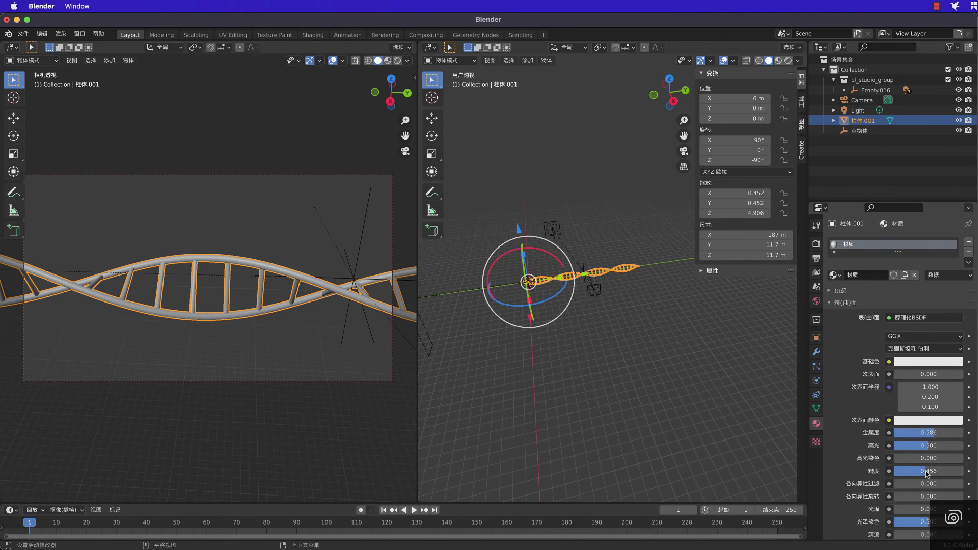
scroll(925, 433, "down", 3)
scroll(922, 387, "down", 2)
scroll(920, 352, "up", 5)
Check the base colour, reselect the helix and start Render Image
left_click(924, 362)
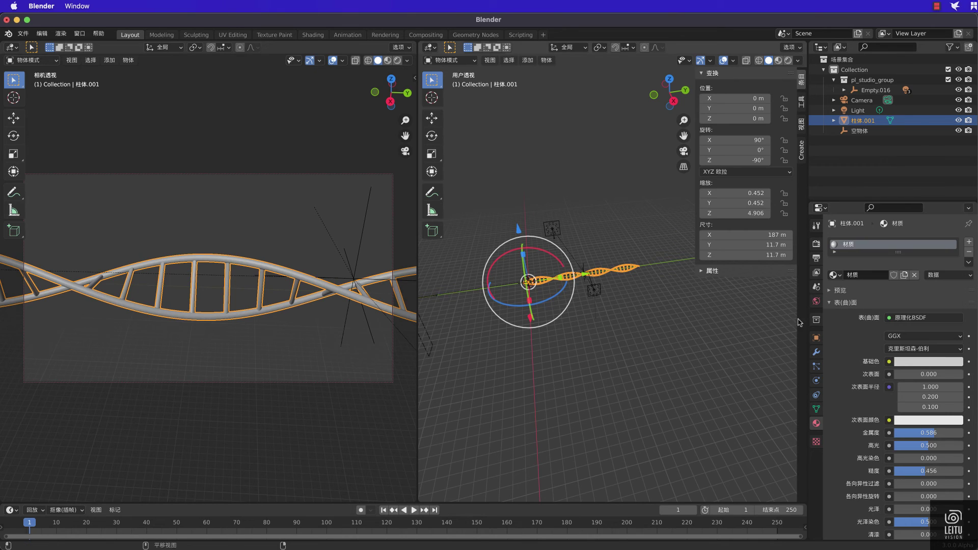
left_click(706, 372)
left_click(235, 316)
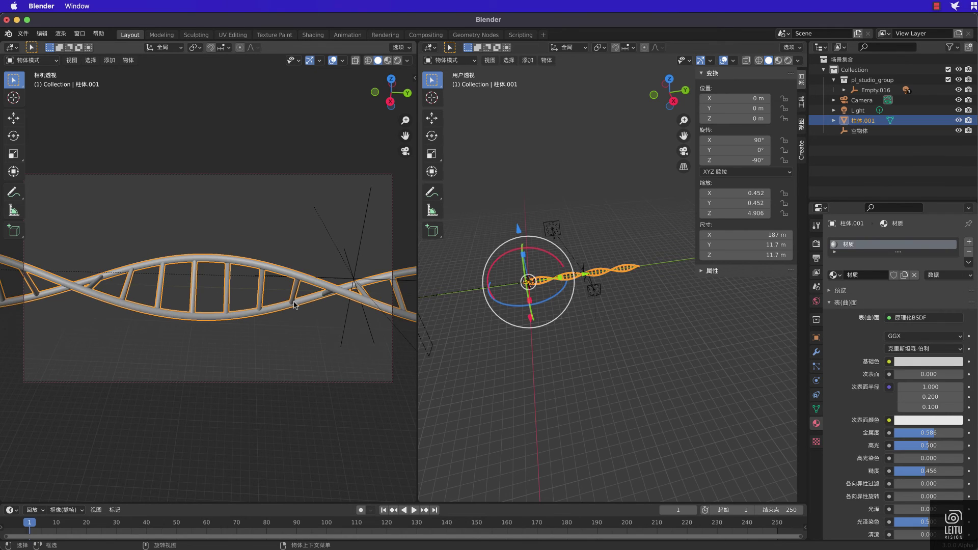
left_click(60, 33)
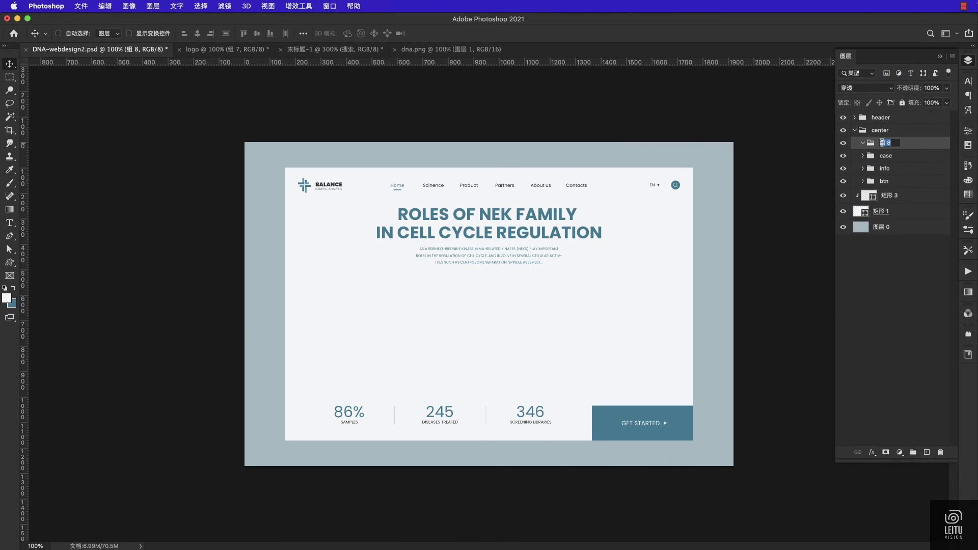
Rename group 组 8 to dna_pic and drag the dna.png helix render into it
key("BackSpace")
key("ctrl+space")
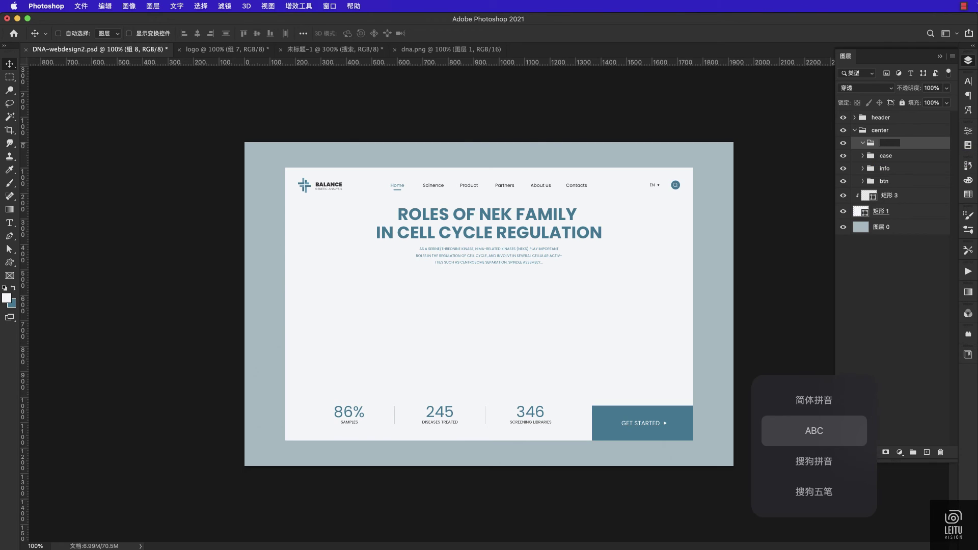
key("ctrl+space")
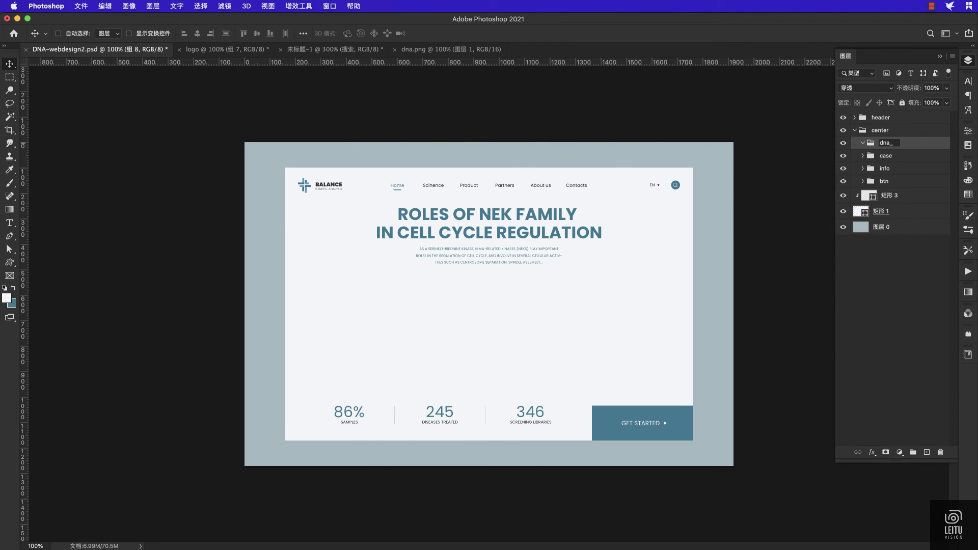
type("pic")
key("Return")
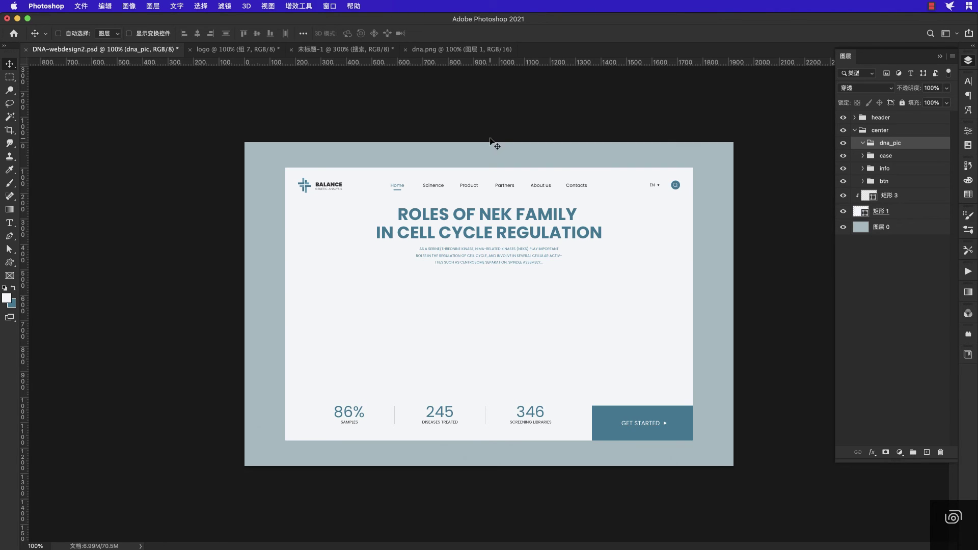
left_click(429, 50)
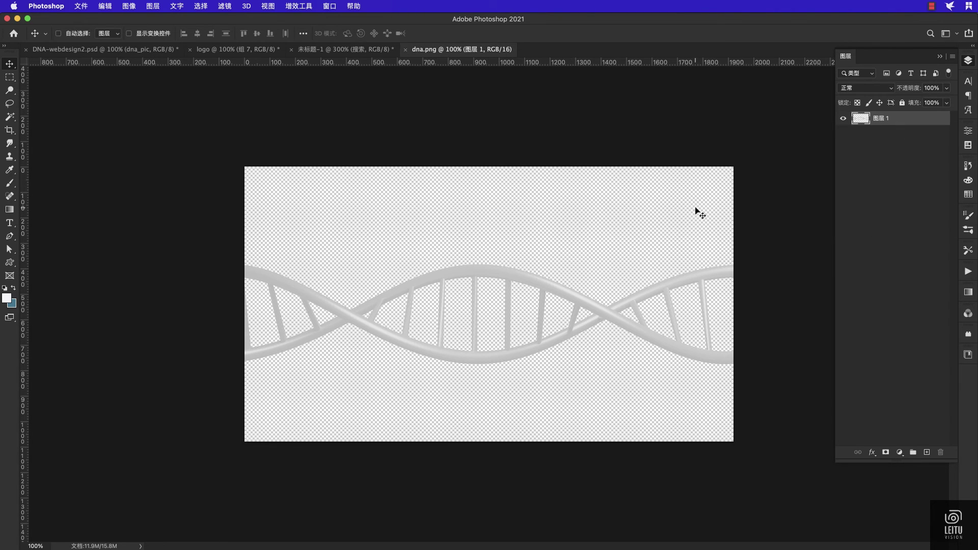
mouse_move(876, 120)
left_mouse_down()
mouse_move(524, 334)
mouse_move(476, 325)
left_mouse_up()
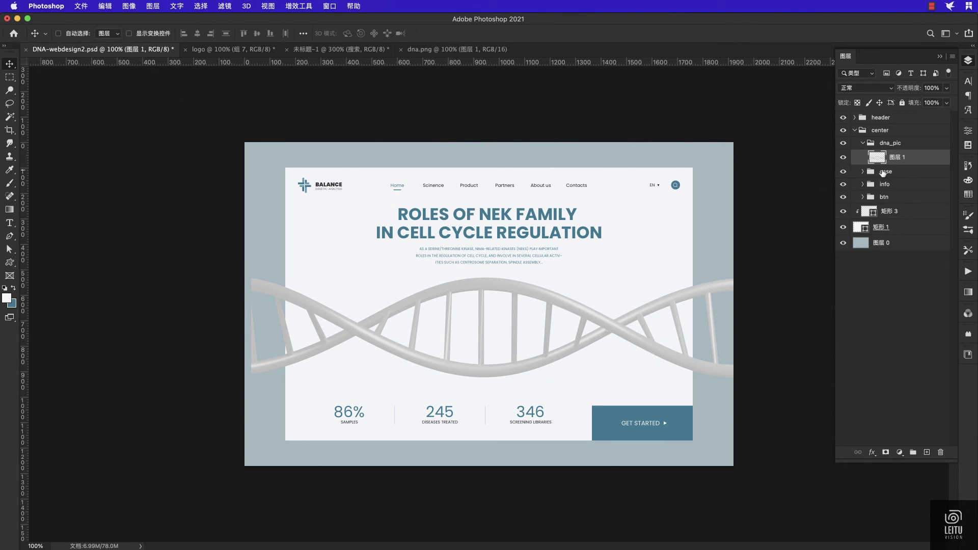
Mask the helix to the 矩形 1 card and soft-brush out both ends on the mask
left_click(866, 229, "ctrl")
left_click(885, 452)
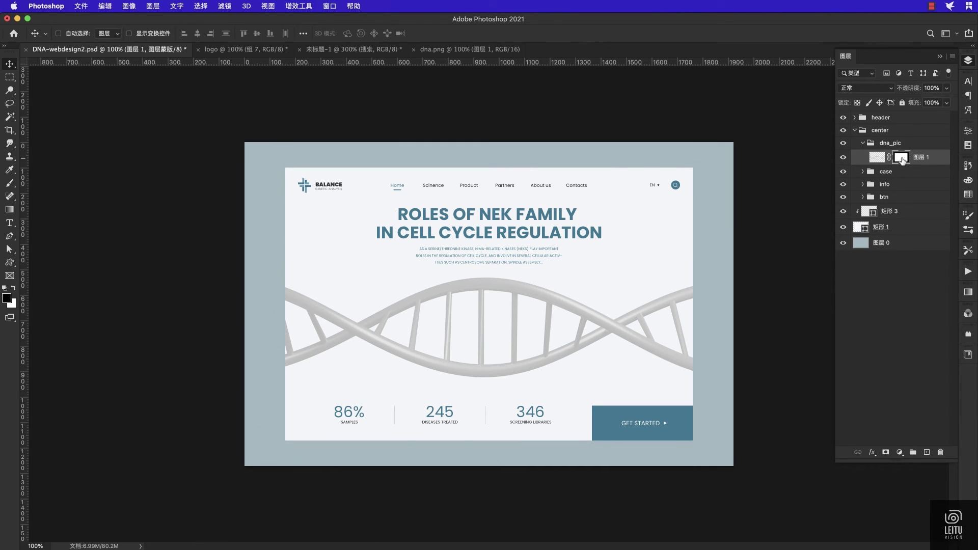
left_click(10, 183)
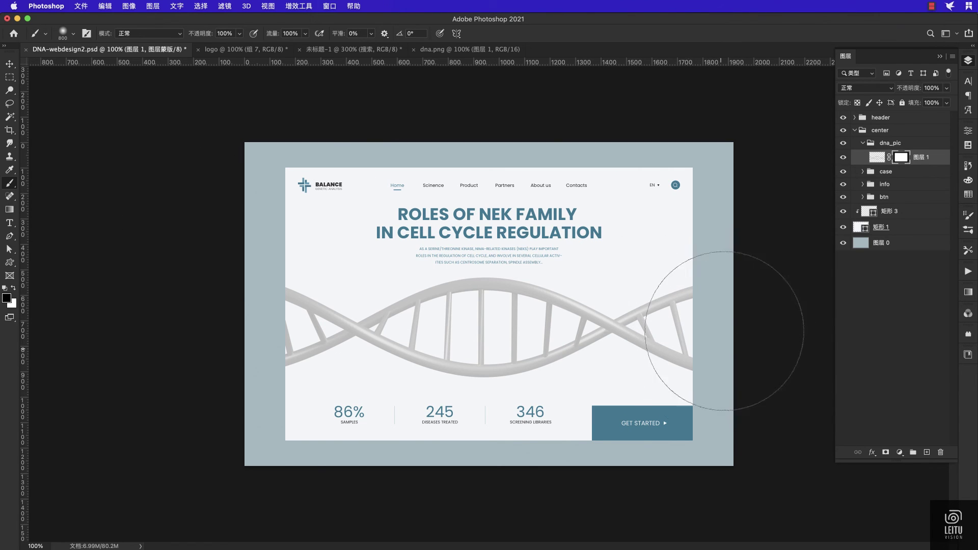
left_click(709, 313)
left_click_drag(275, 316, 245, 285)
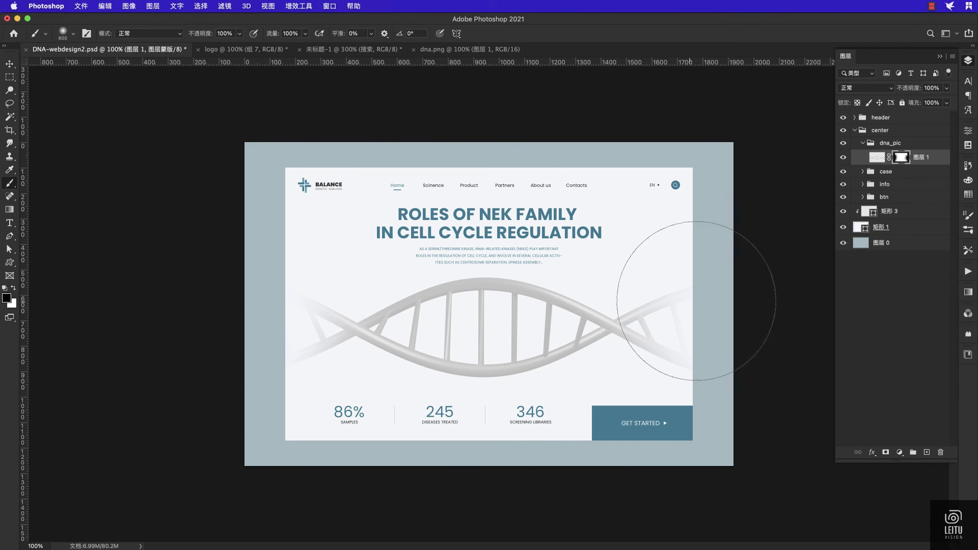
left_click_drag(731, 295, 754, 426)
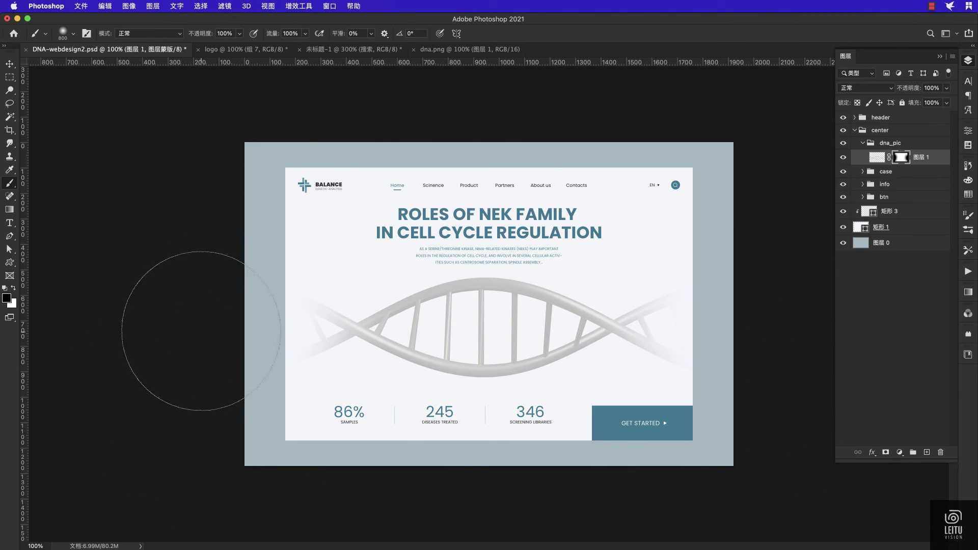
Switch to the Move tool, save, then undo the last change
key("v")
key("ctrl+s")
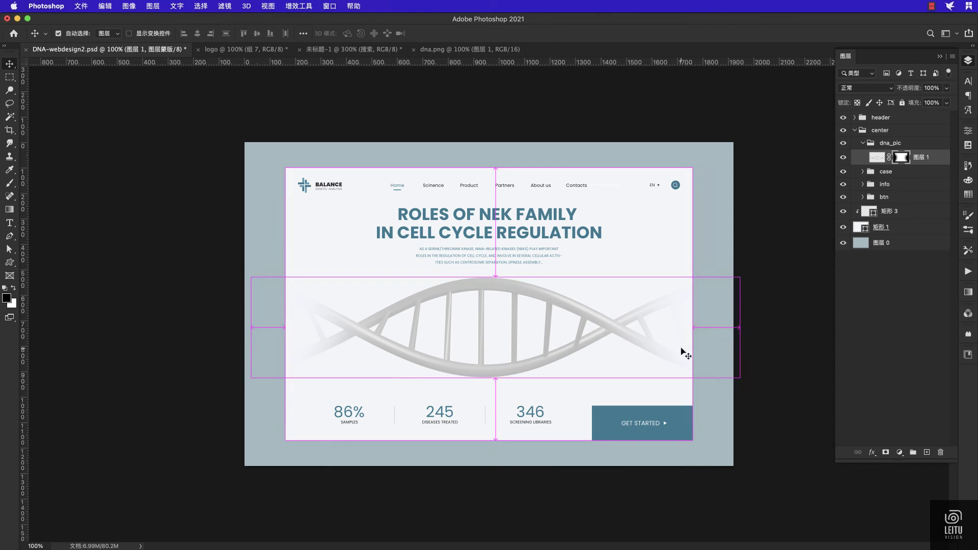
key("ctrl+z")
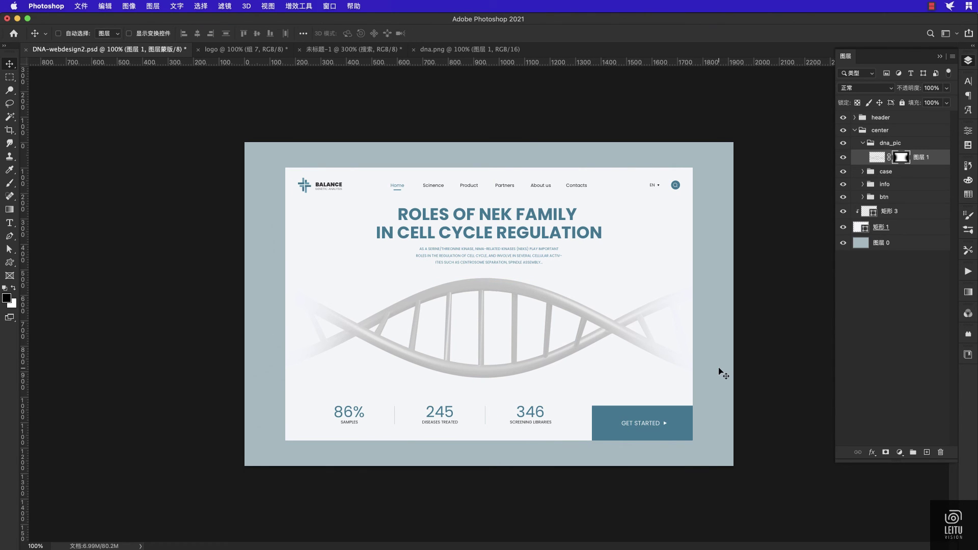
Draw a small circle on the top strand filled with the page blue #2e7892
left_click(9, 261)
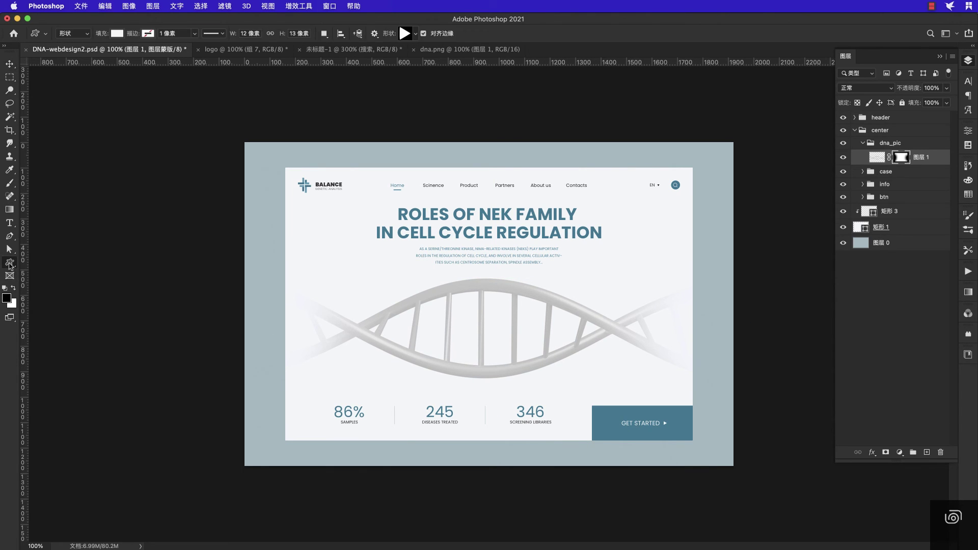
left_click(48, 270)
left_click_drag(514, 282, 525, 294)
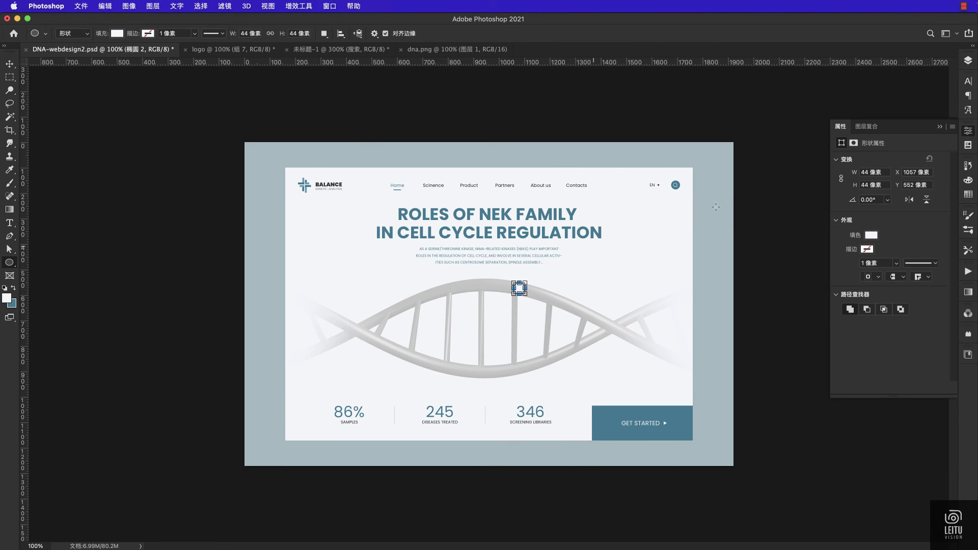
left_click(969, 59)
double_click(881, 161)
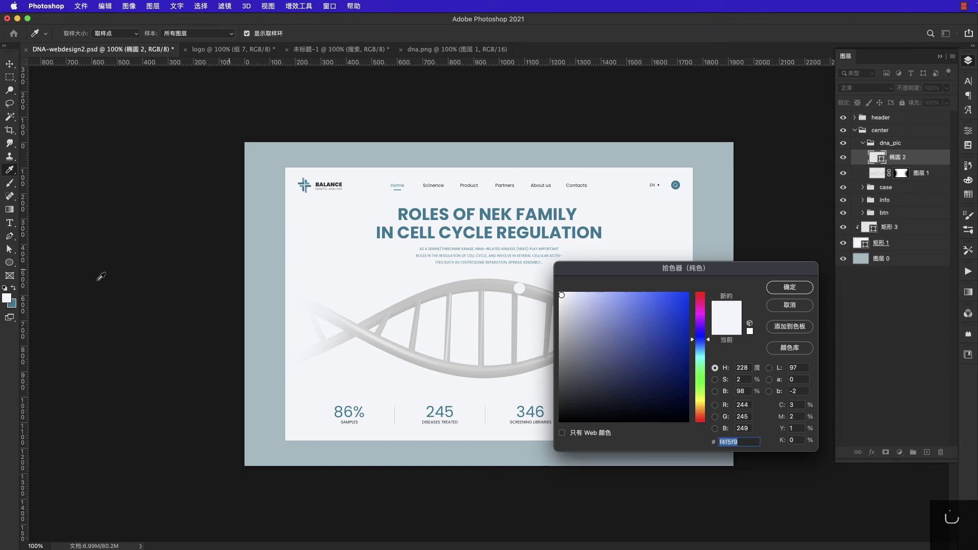
left_click(13, 305)
left_click(791, 288)
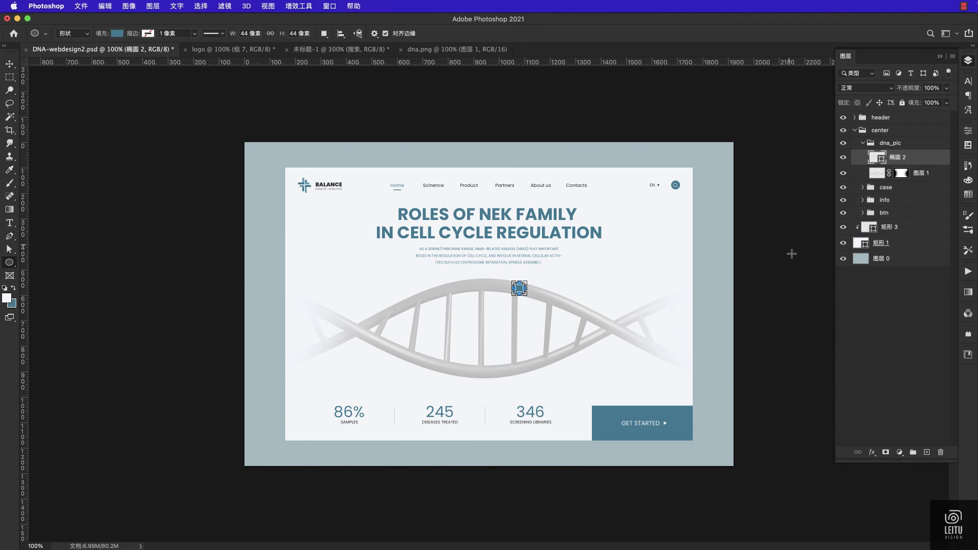
Duplicate the circle, enlarge the lower copy to 60 px and recolour it
key("super+j")
left_click(897, 173)
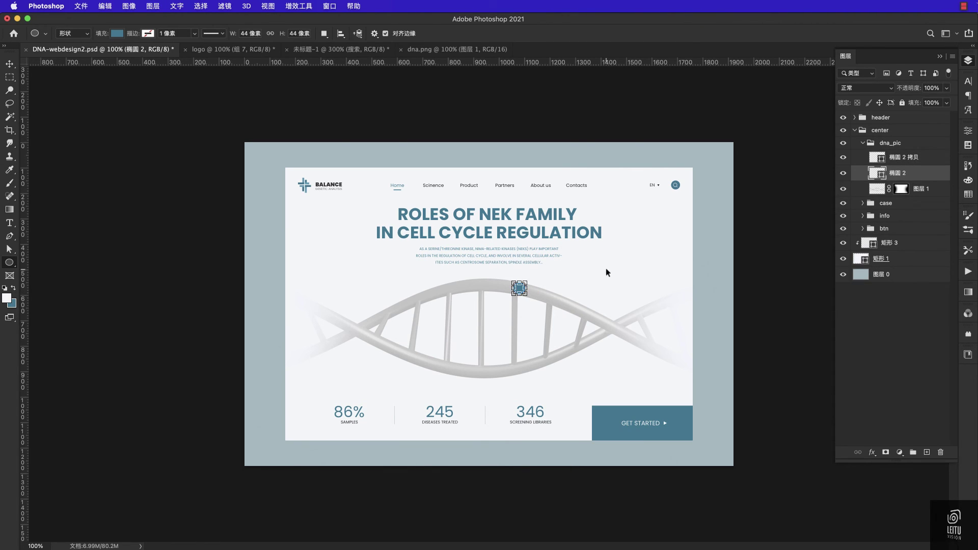
key("super+t")
left_click_drag(527, 295, 530, 299)
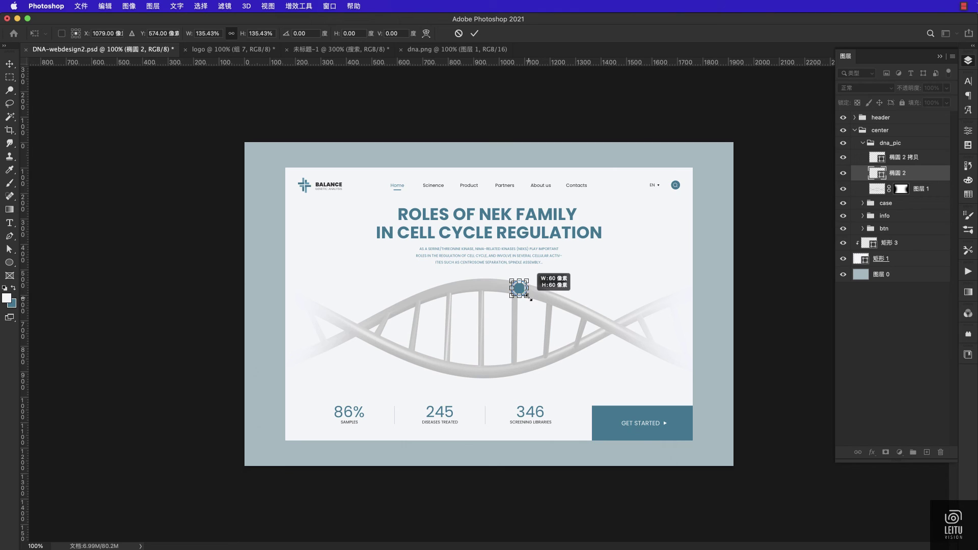
key("Return")
double_click(877, 173)
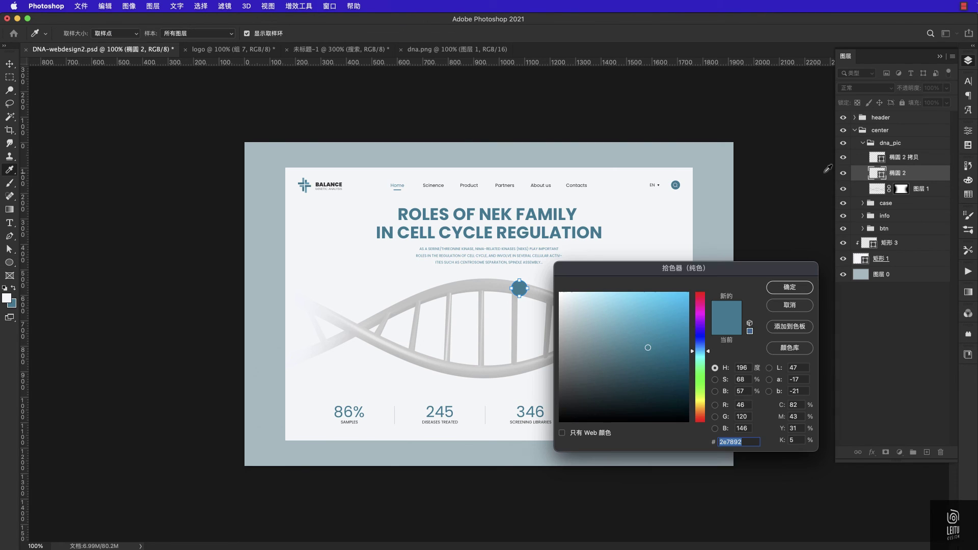
left_click(721, 164)
left_click(793, 288)
left_click(948, 89)
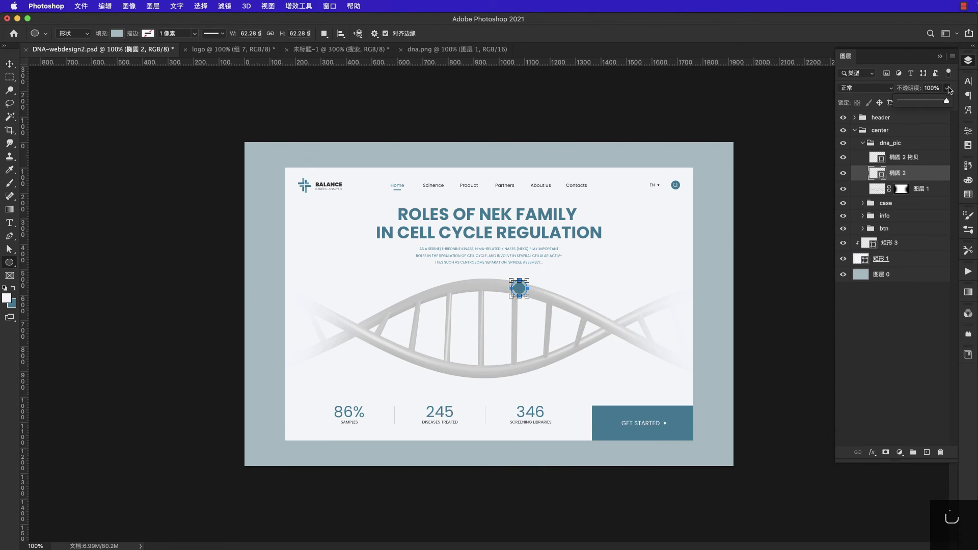
Group both circles into one dot, scale it to about 80%, and place copies along the helix
key("super+g")
key("super+t")
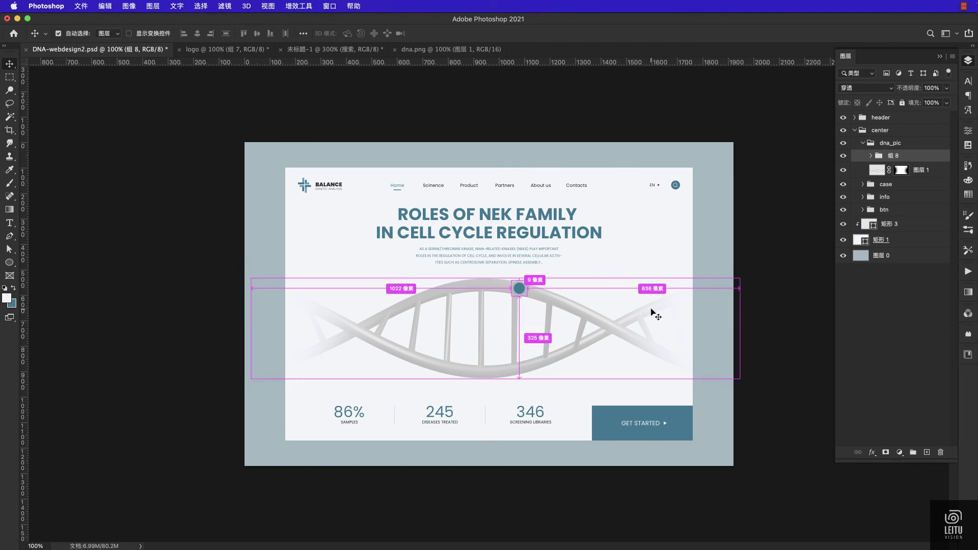
mouse_move(530, 300)
left_mouse_down()
mouse_move(426, 307)
mouse_move(394, 350)
left_mouse_up()
key("Return")
left_click_drag(394, 350, 550, 367)
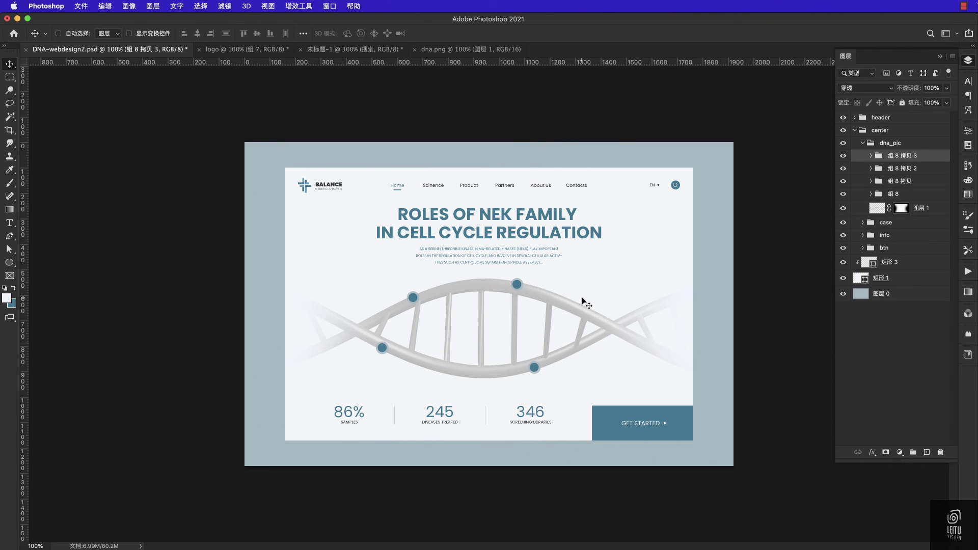
Draw a label rectangle over the helix centre with 2 px corner radius
left_click(9, 262)
right_click(10, 261)
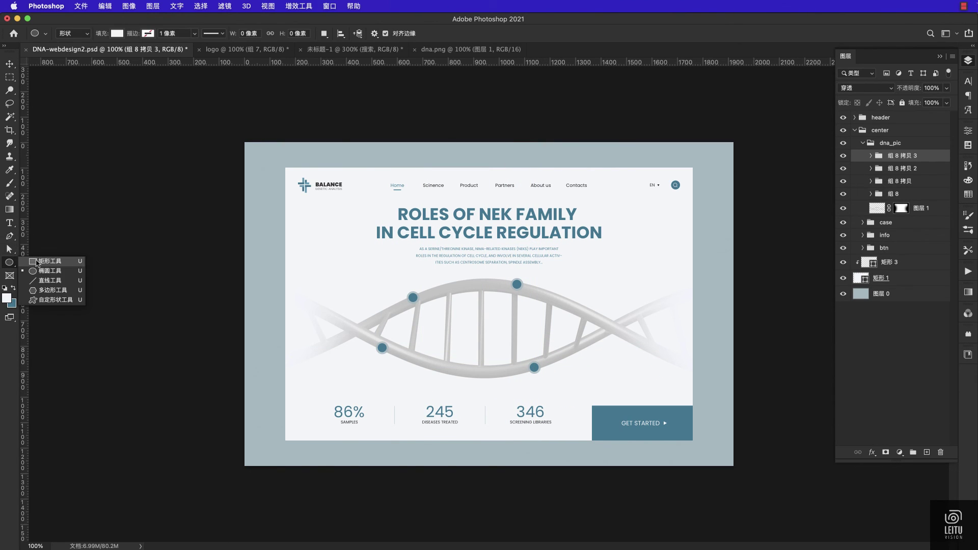
left_click(41, 262)
left_click_drag(487, 296, 545, 319)
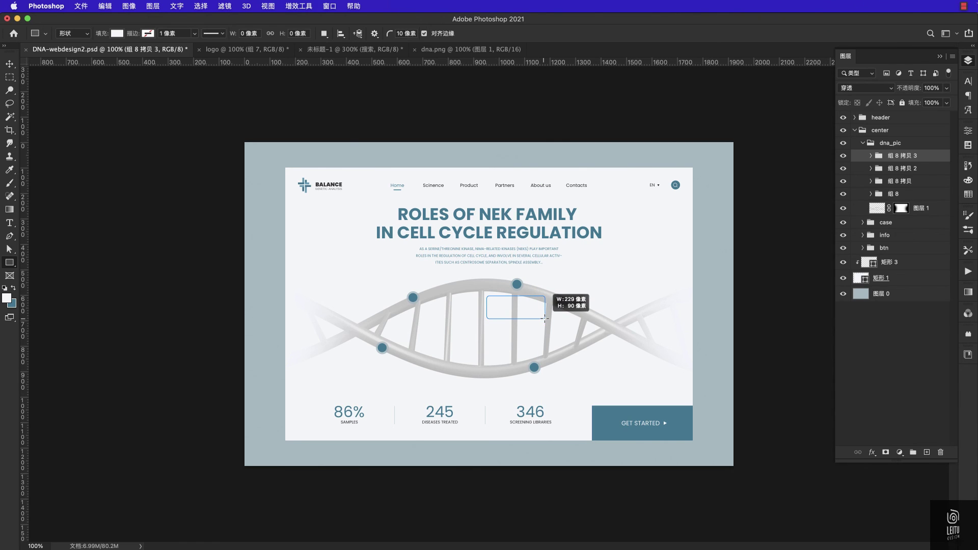
type("2")
key("Return")
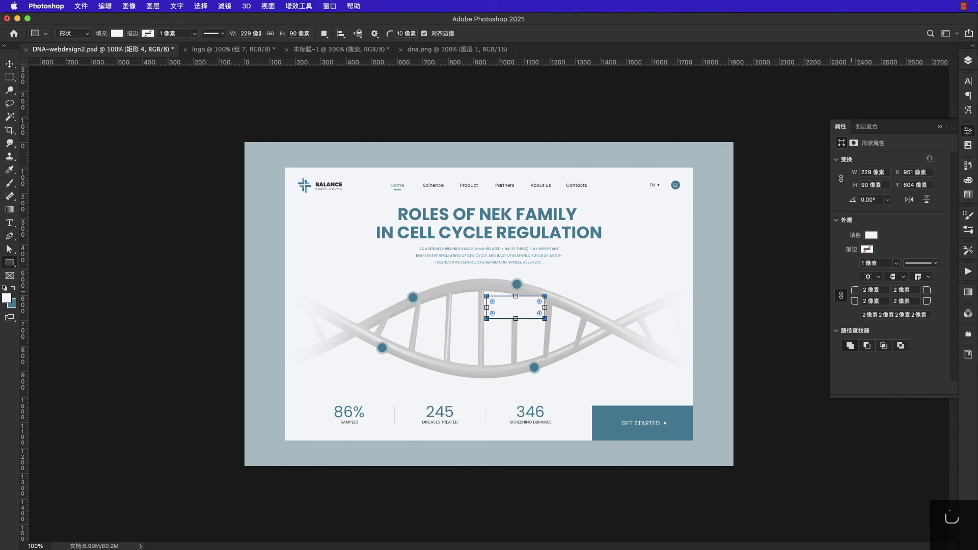
left_click(15, 62)
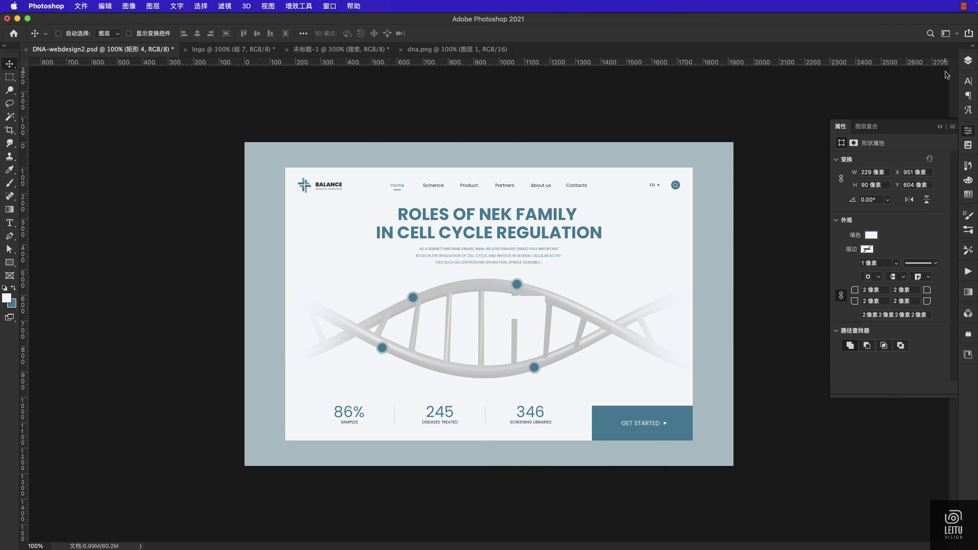
Lower the rectangle's opacity to about 80%, check its fill, and save
left_click(967, 61)
left_click(948, 90)
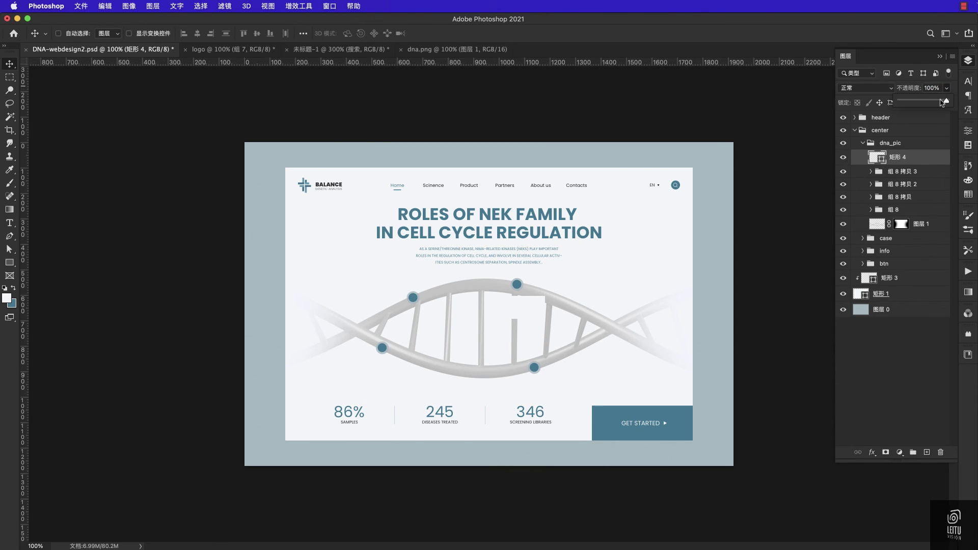
left_click_drag(947, 100, 940, 102)
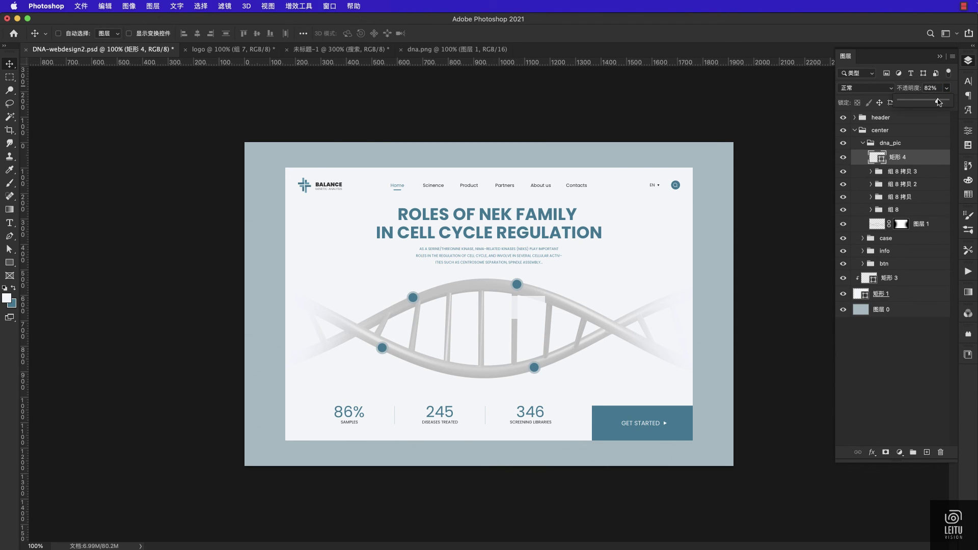
double_click(877, 158)
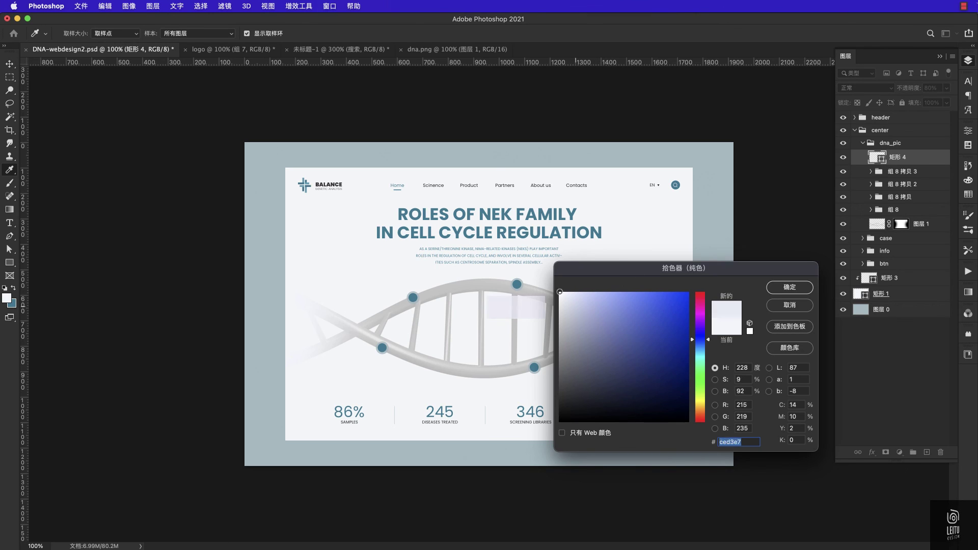
left_click(803, 289)
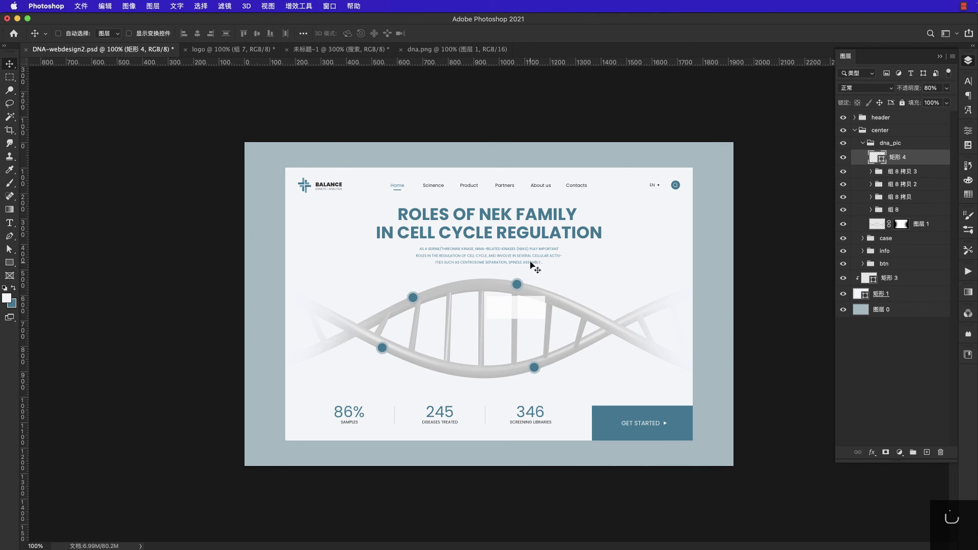
key("cmd+s")
Copy the 'based on multi-omics' caption line from the Pages document
key("super+Tab")
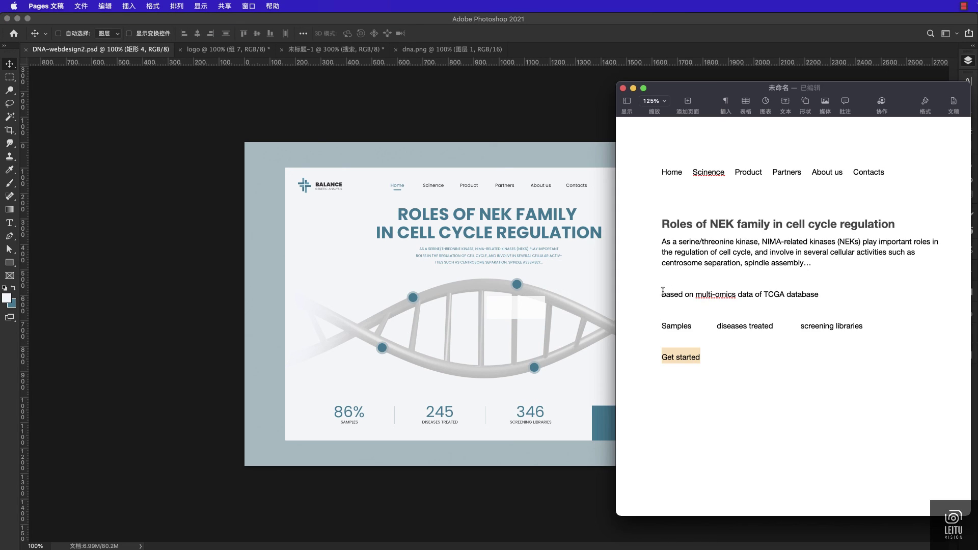
left_click_drag(662, 292, 838, 294)
key("super+Tab")
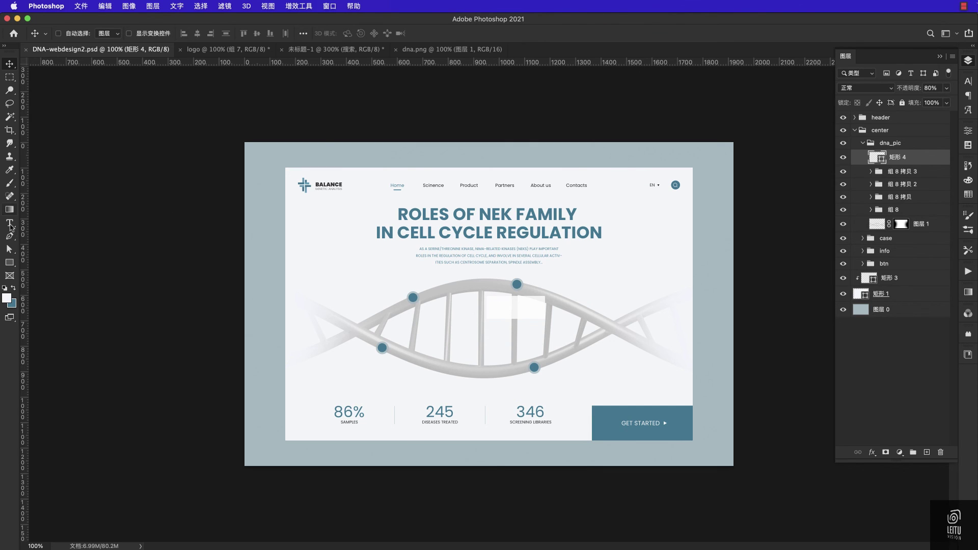
Add a new layer and paste the caption into a text box over the DNA image
key("t")
left_click(926, 453)
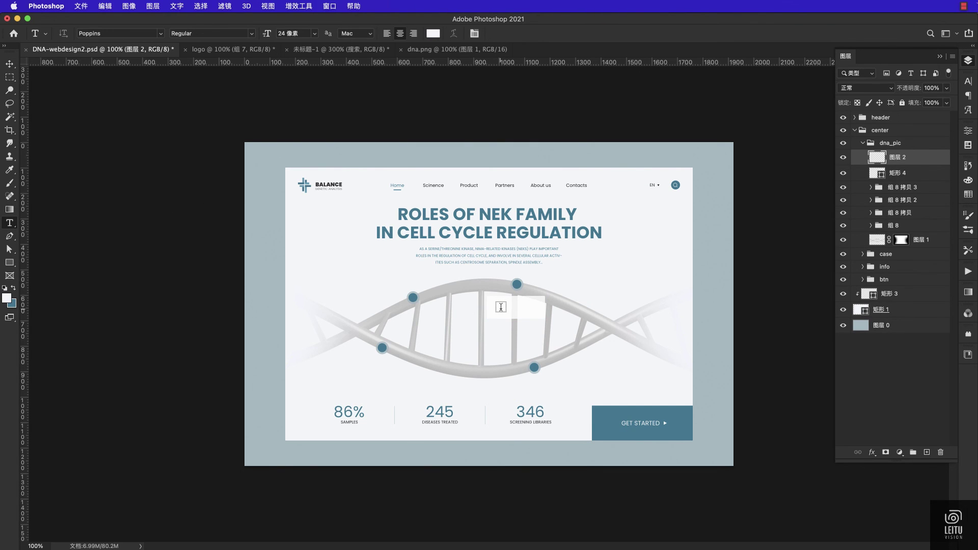
left_click_drag(490, 302, 540, 318)
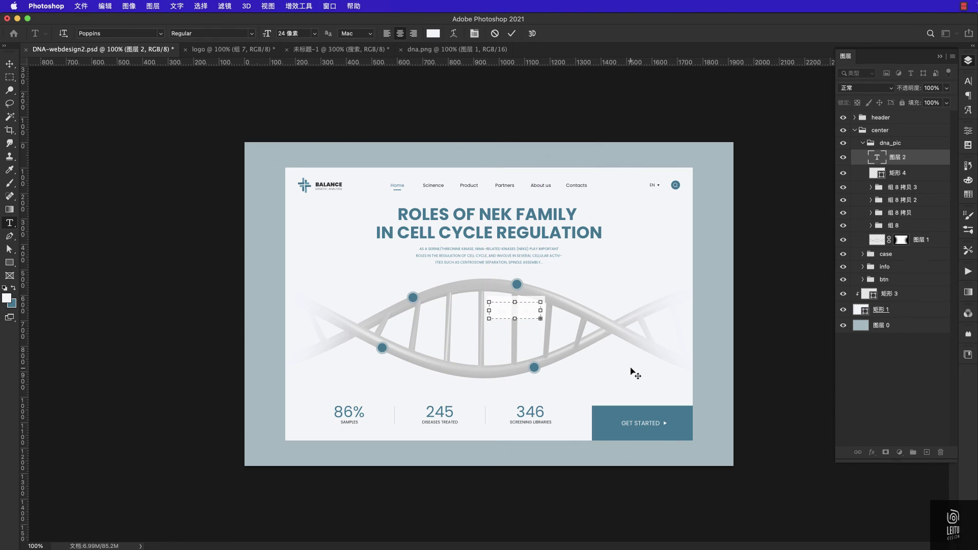
key("ctrl+v")
Make the caption teal-blue sampled from the page, left-aligned, 16 px
left_click(433, 33)
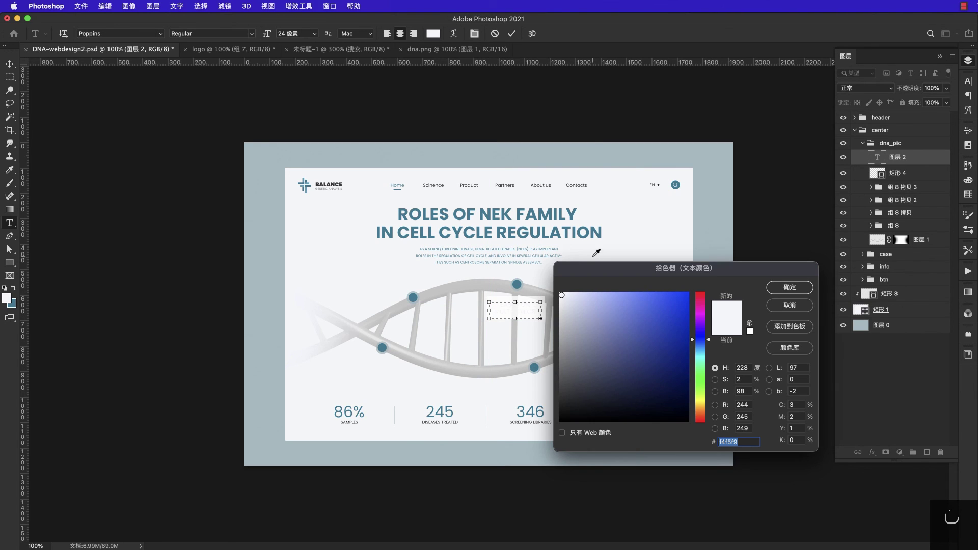
left_click(593, 233)
key("Return")
left_click(385, 34)
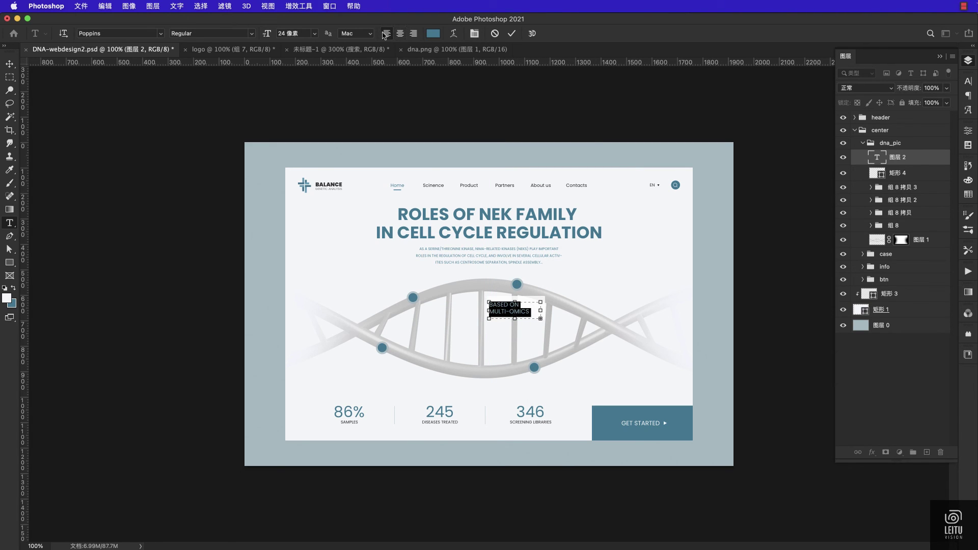
left_click(315, 33)
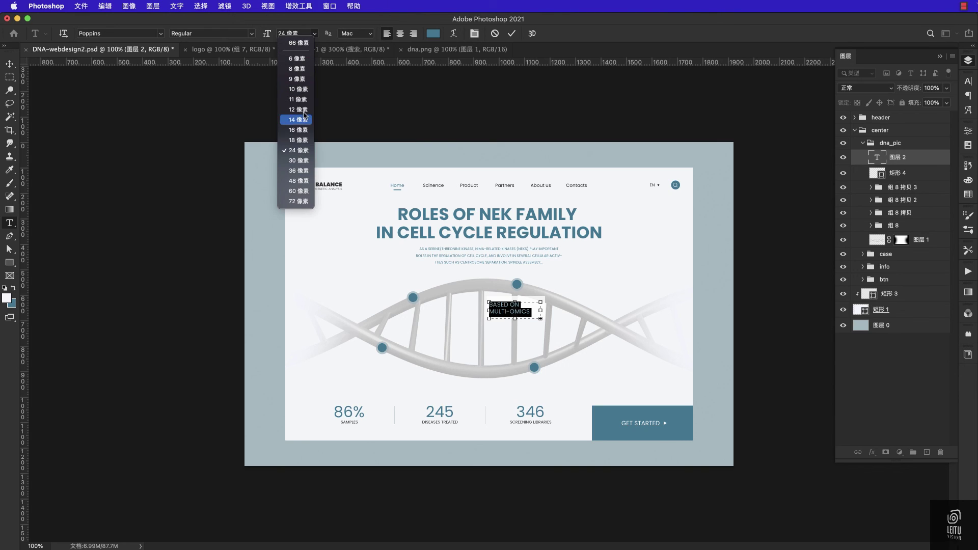
left_click(300, 134)
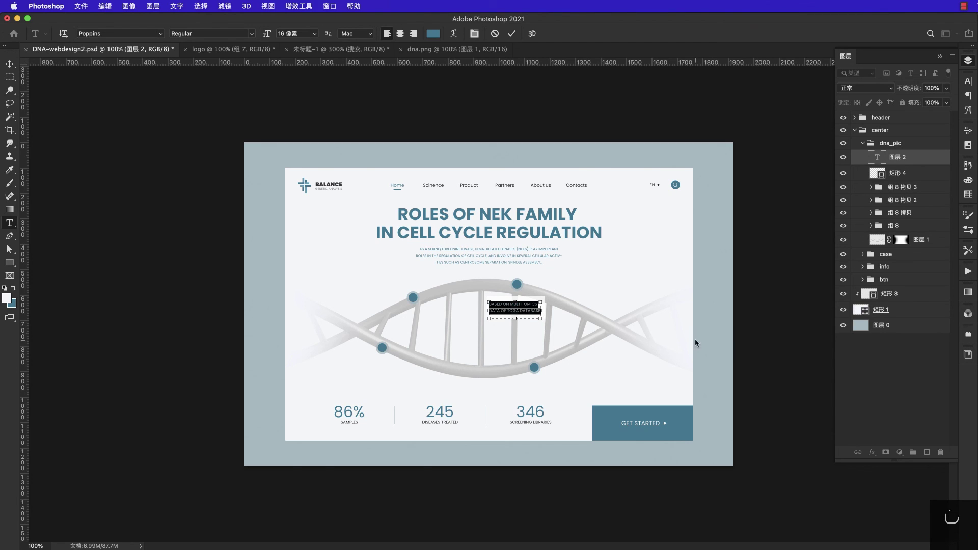
left_click(968, 81)
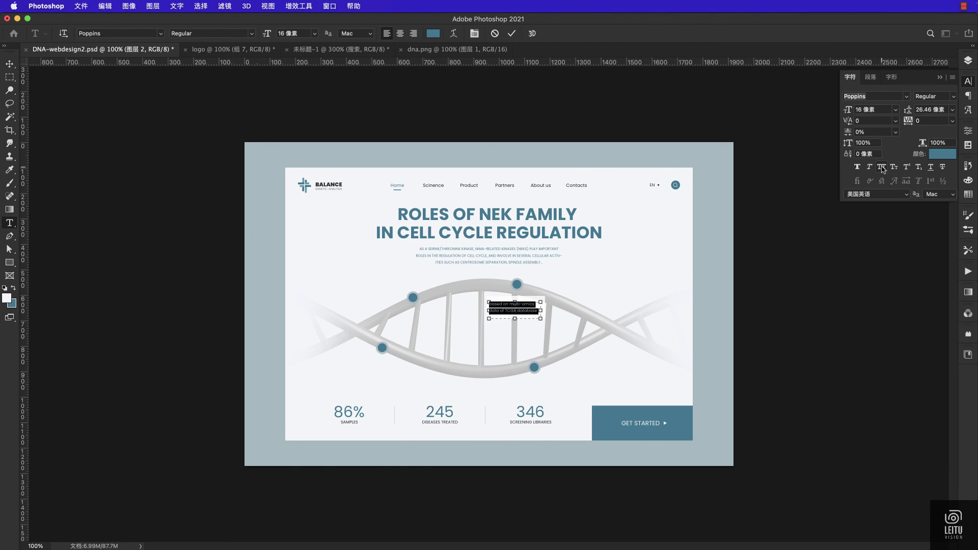
left_click(969, 60)
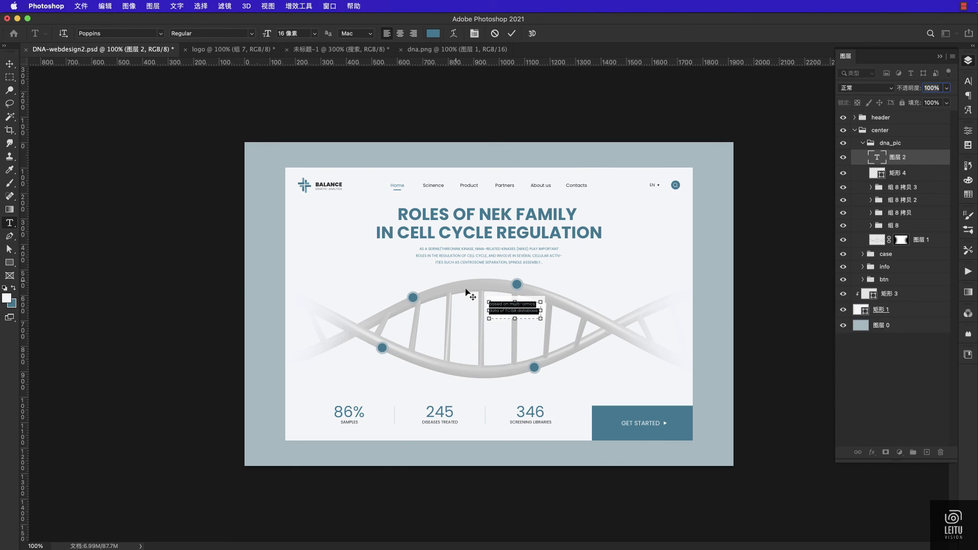
left_click(9, 64)
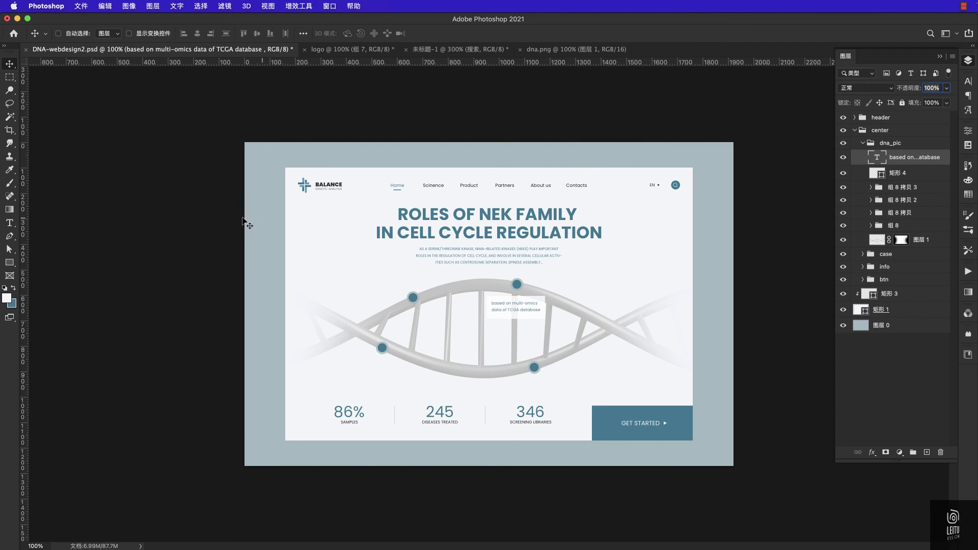
Select all the caption text and change its font weight
left_click(9, 222)
left_click(525, 304)
key("super+a")
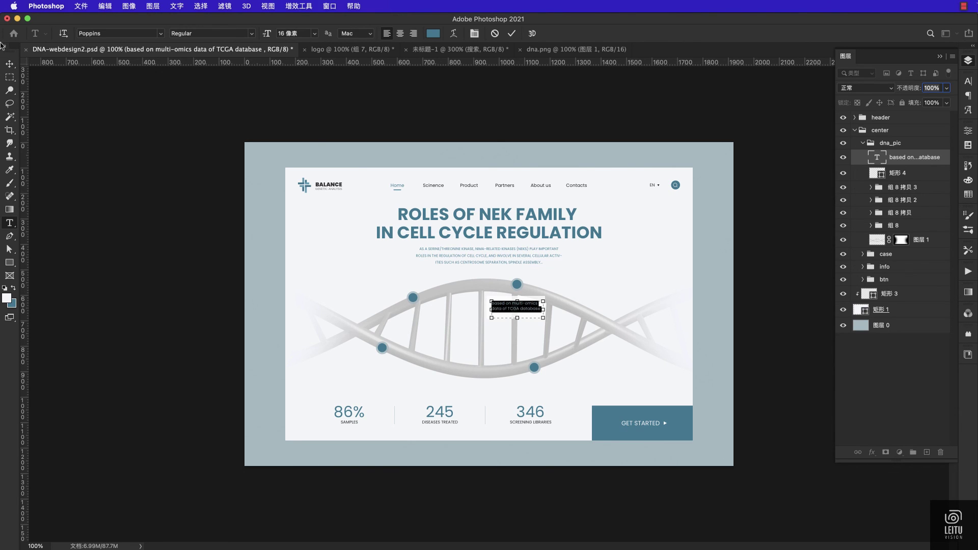
left_click(247, 35)
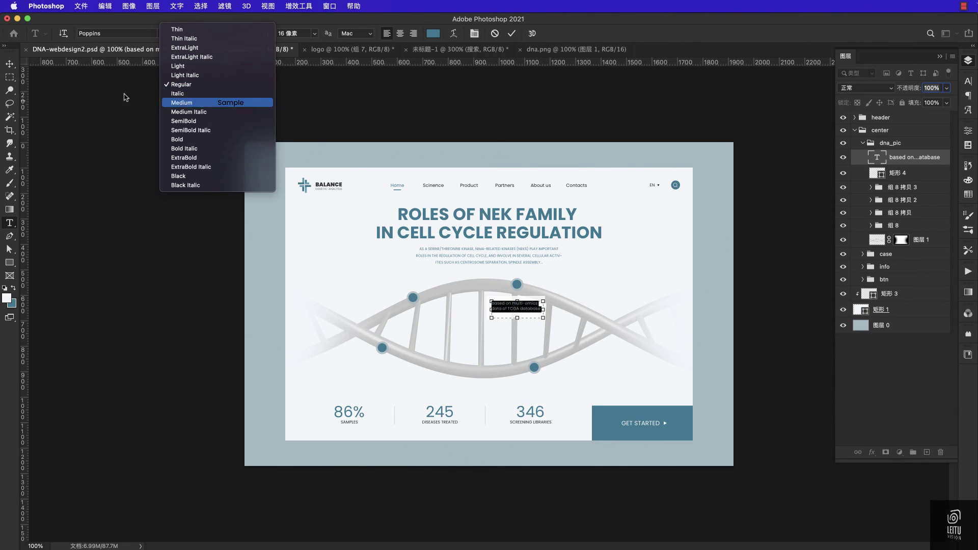
left_click(10, 64)
Shorten the white 矩形 4 box to fit the caption and save
right_click(541, 318)
left_click(556, 321)
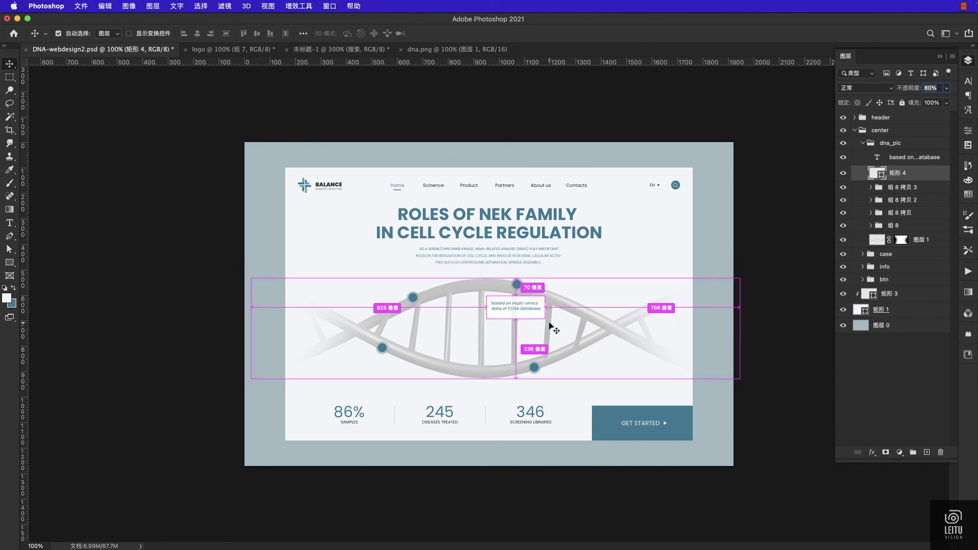
key("super+t")
left_click_drag(513, 315, 542, 325)
key("super+equal")
key("Return")
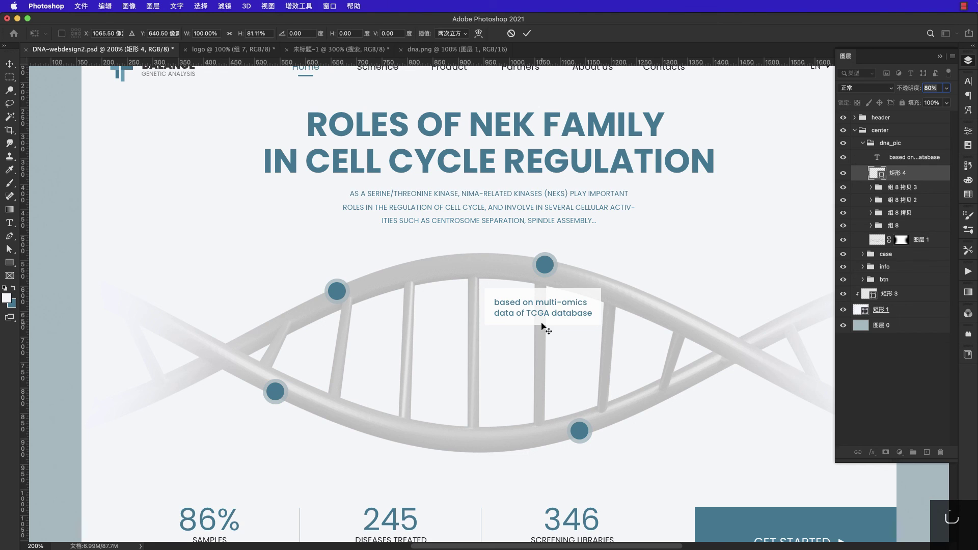
key("super+s")
key("super+minus")
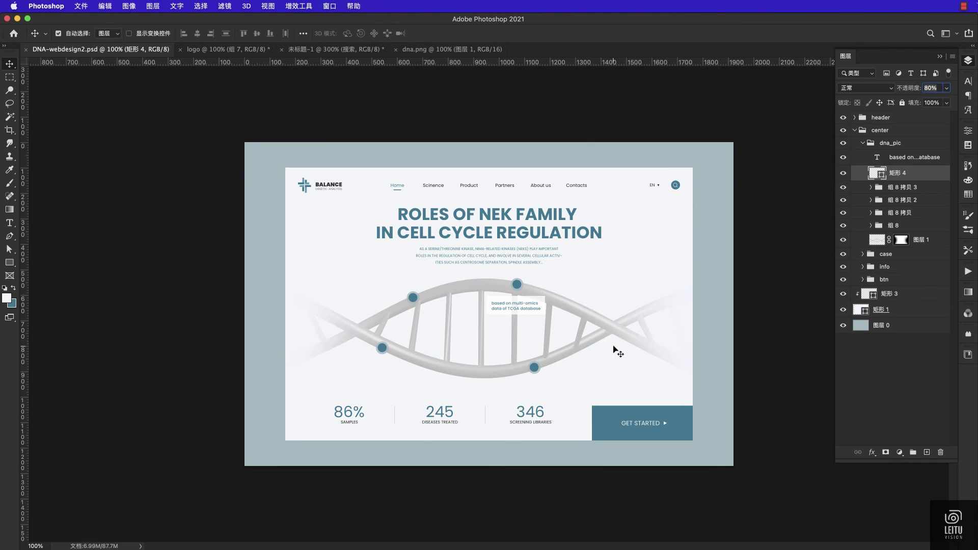
key("super")
Apply Curves to the DNA layer: white input 235, midpoint 142 mapped to 125
right_click(470, 284)
left_click(492, 306)
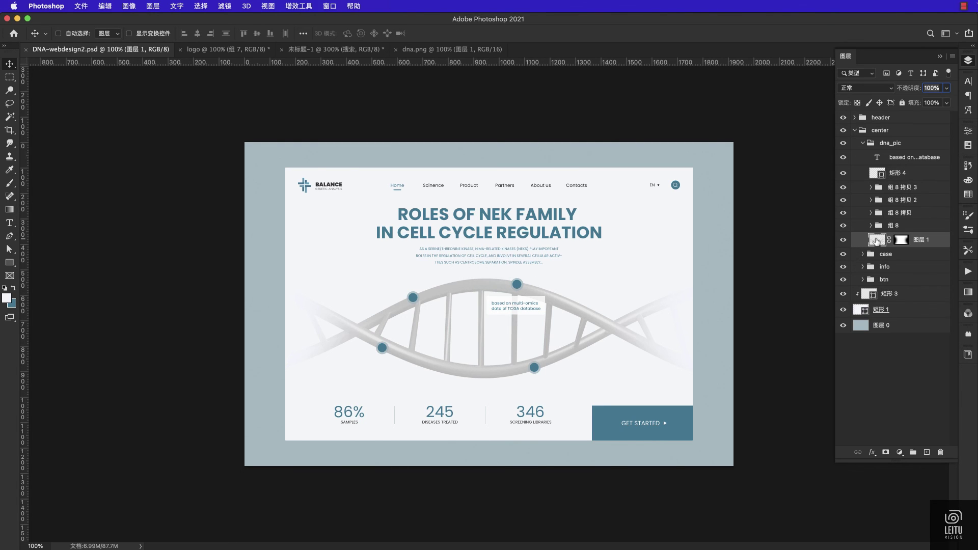
key("i")
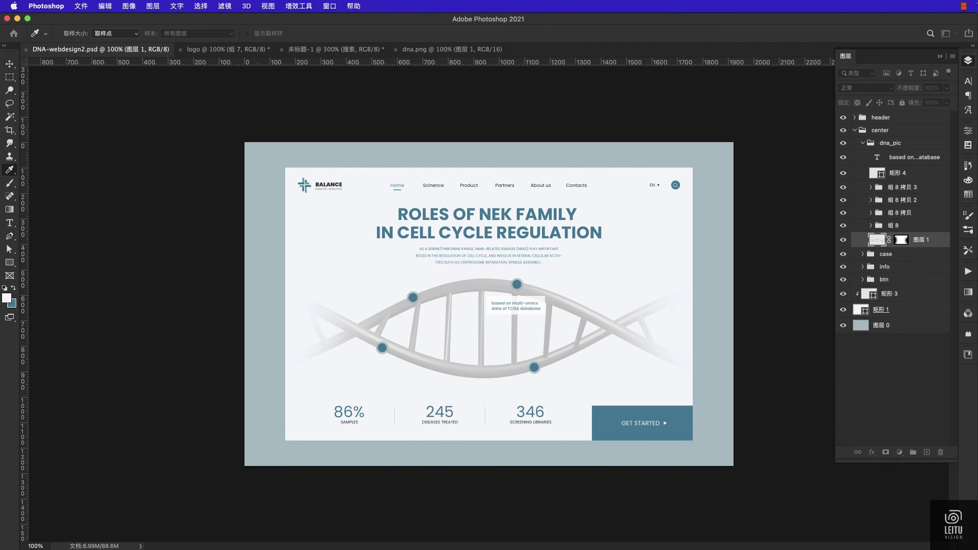
key("ctrl+m")
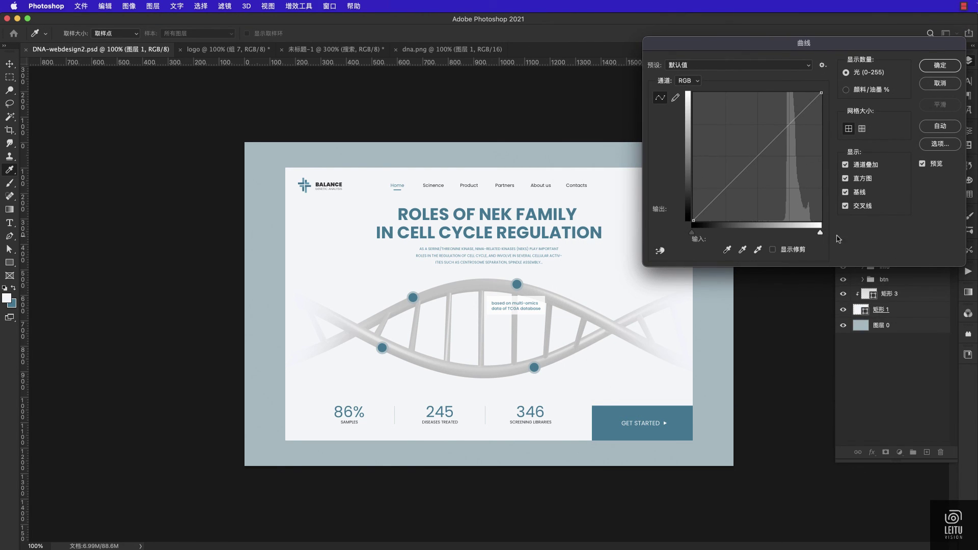
left_click_drag(821, 233, 810, 233)
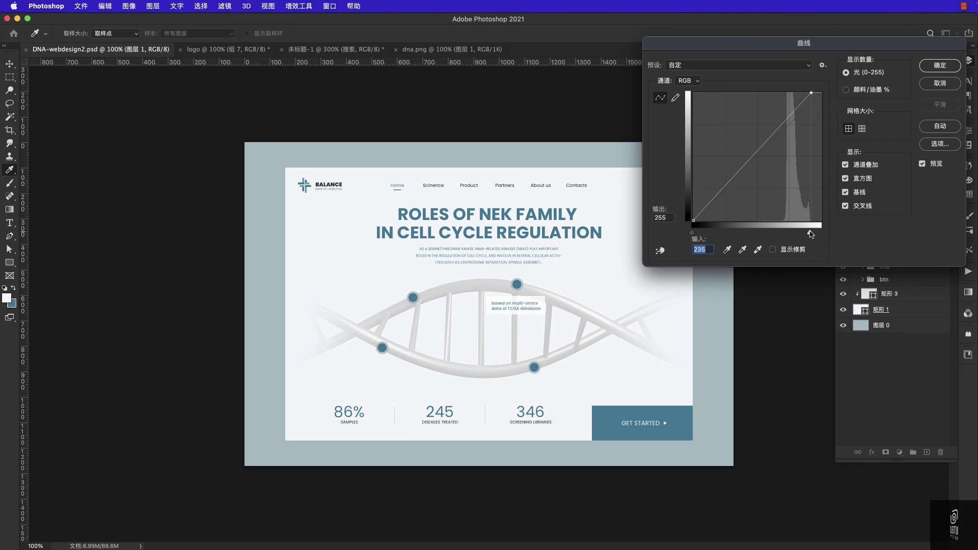
left_click_drag(761, 144, 765, 158)
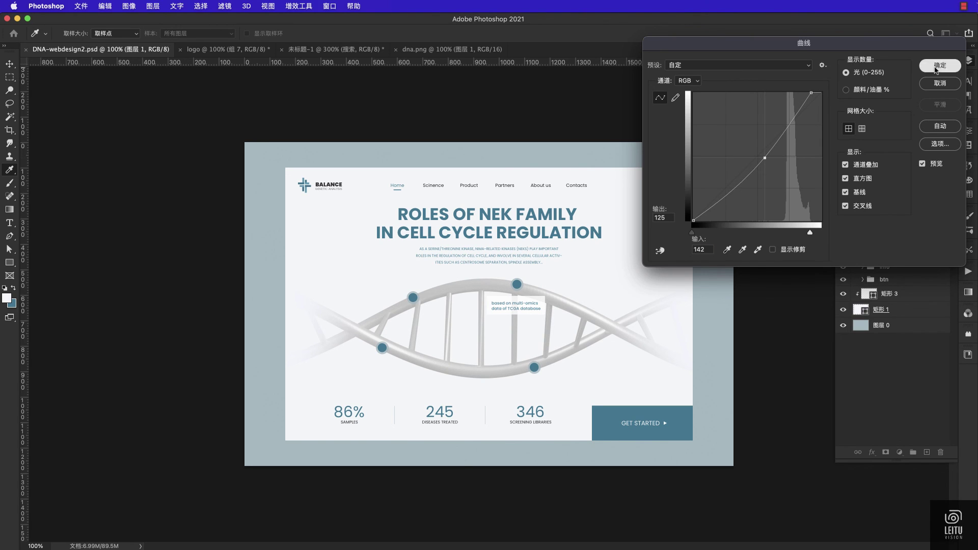
left_click(940, 66)
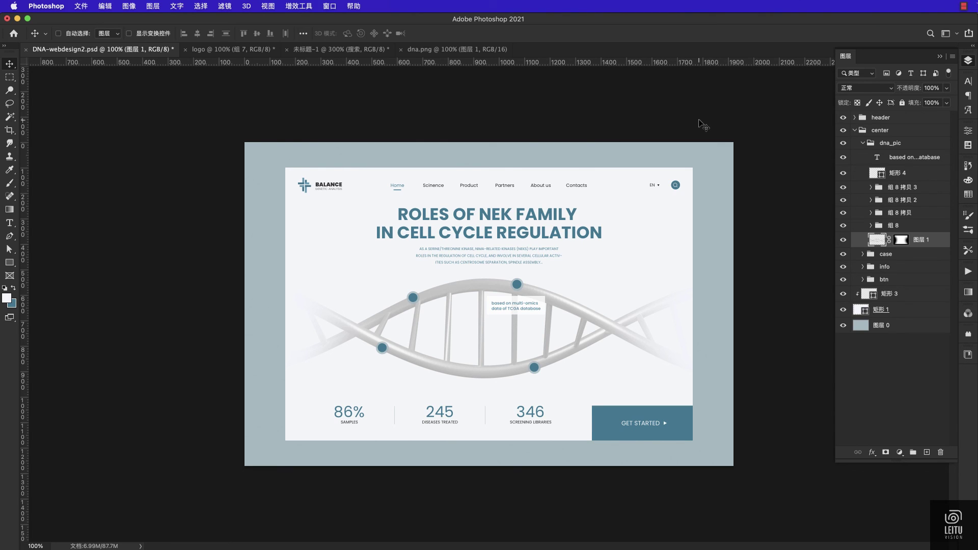
Save the document and toggle the layout guides on and off
key("ctrl+s")
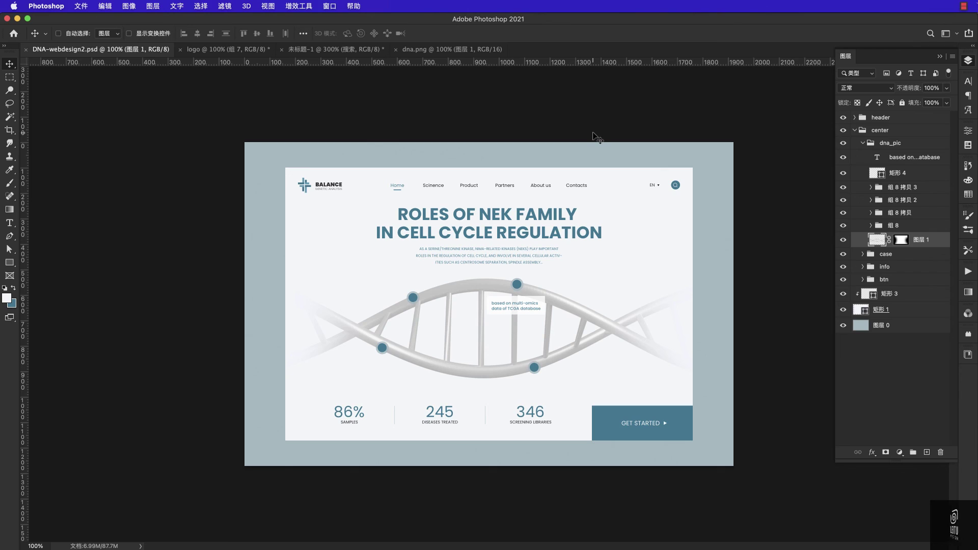
key("ctrl+semicolon")
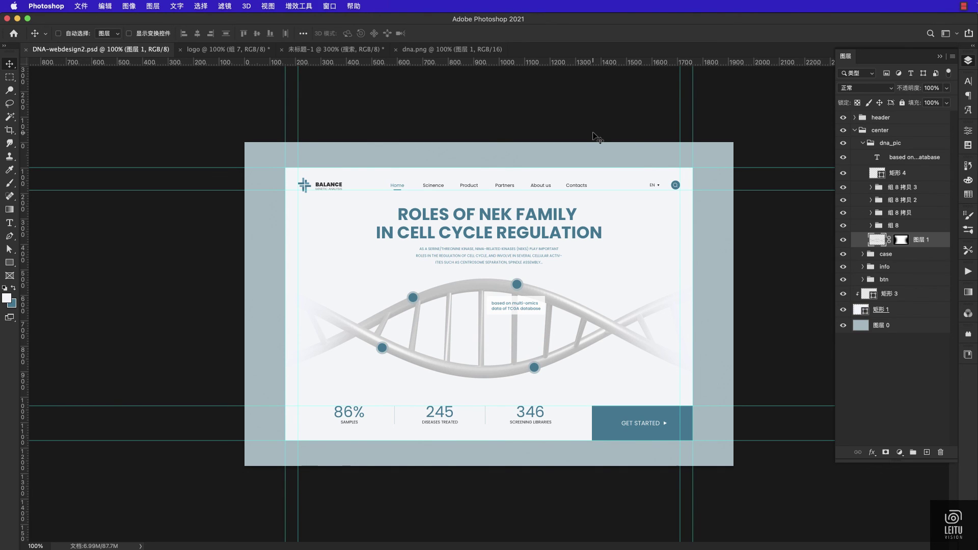
key("ctrl+semicolon")
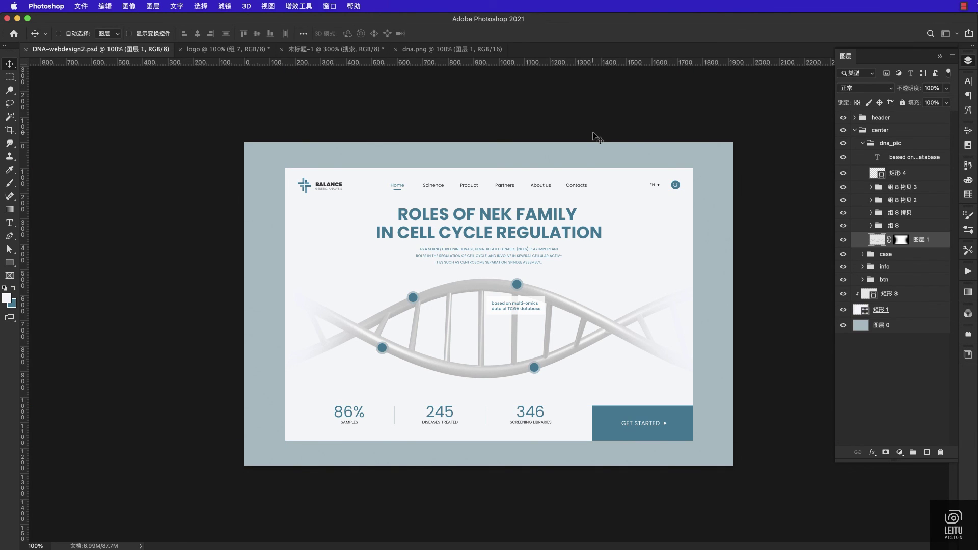